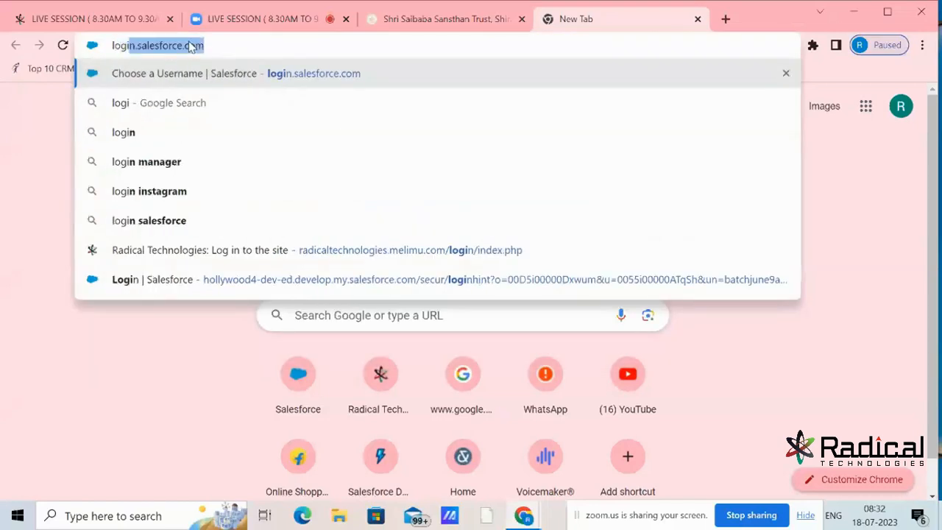
Step: Open login.salesforce.com and log in with the first saved username and its stored password
{"action": "key", "text": "Return"}
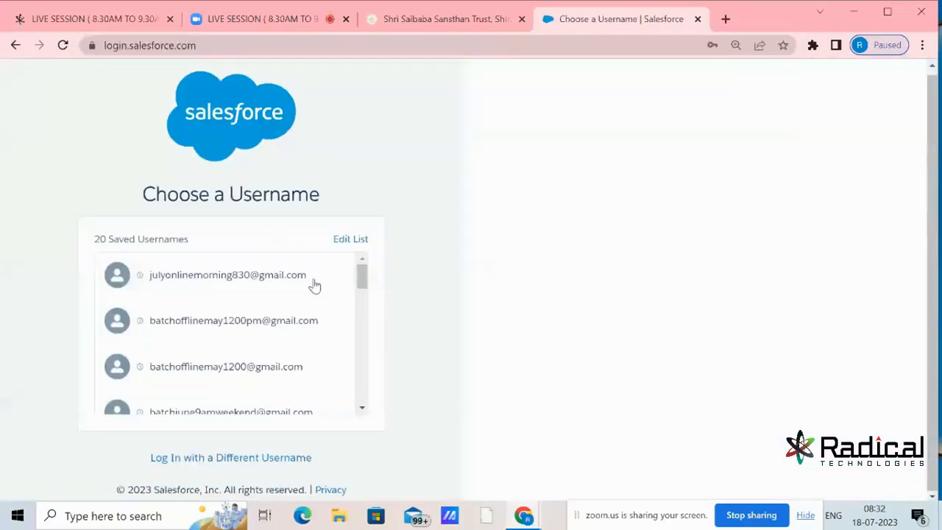
{"action": "left_click", "coordinate": [310, 283]}
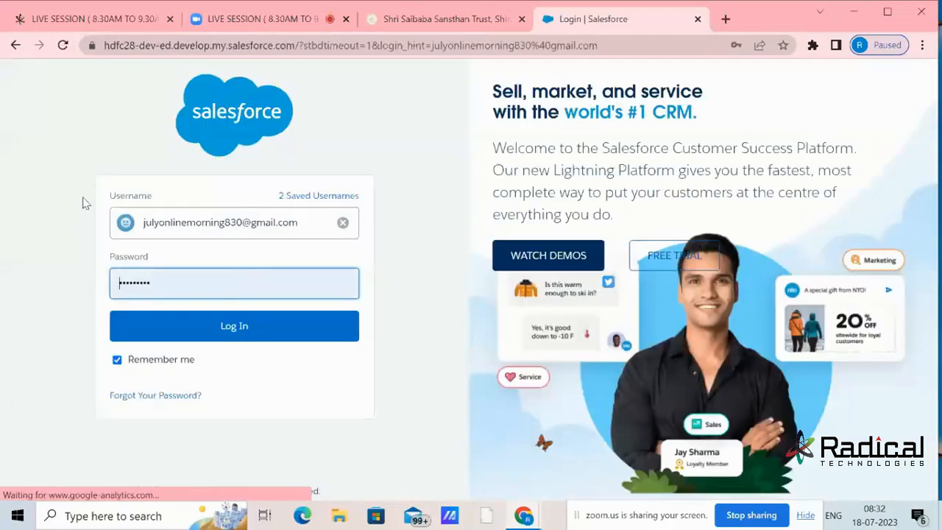
{"action": "left_click", "coordinate": [213, 330]}
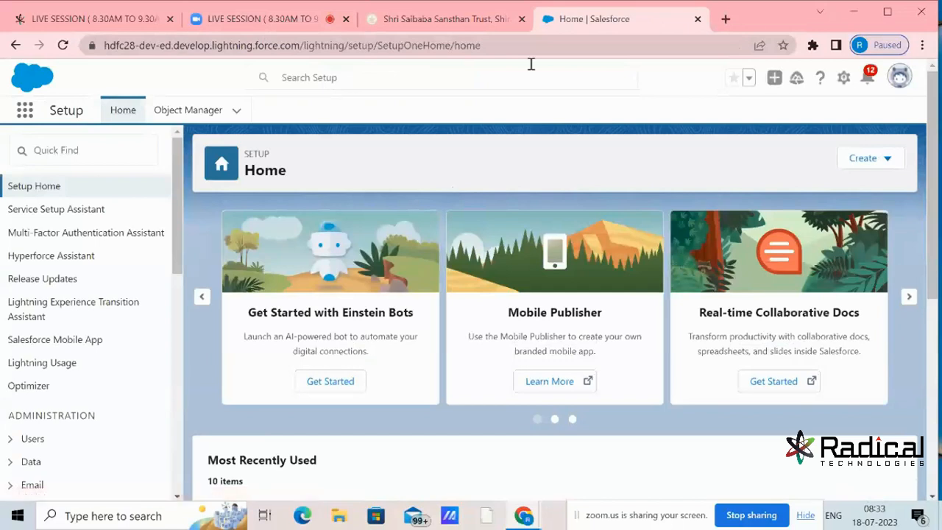
{"action": "left_click", "coordinate": [295, 20]}
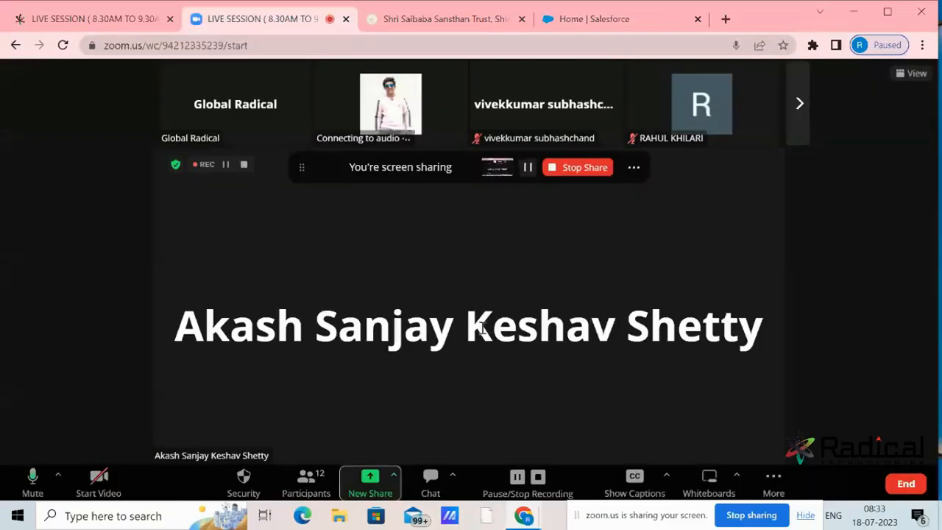
{"action": "left_click", "coordinate": [625, 24]}
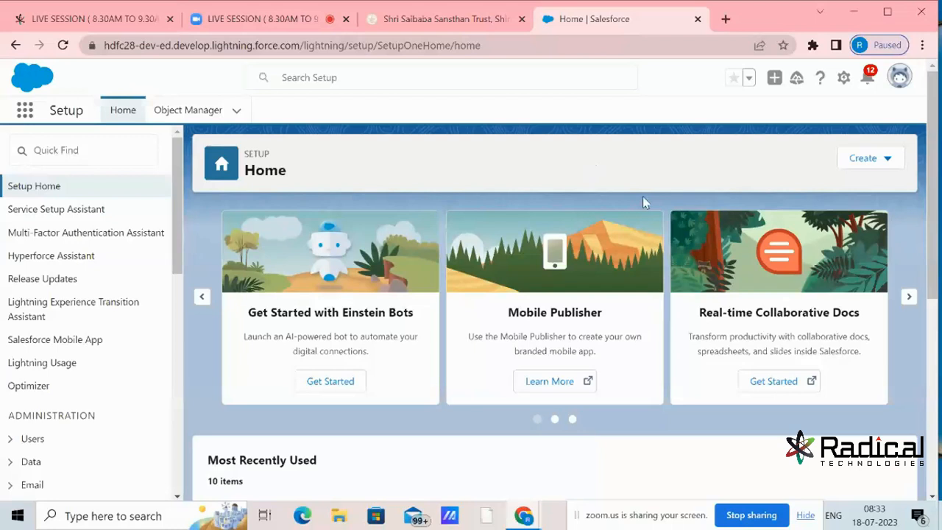
Step: Find and open the GOIBIBO app and start a new record in Restaurants
{"action": "left_click", "coordinate": [25, 110]}
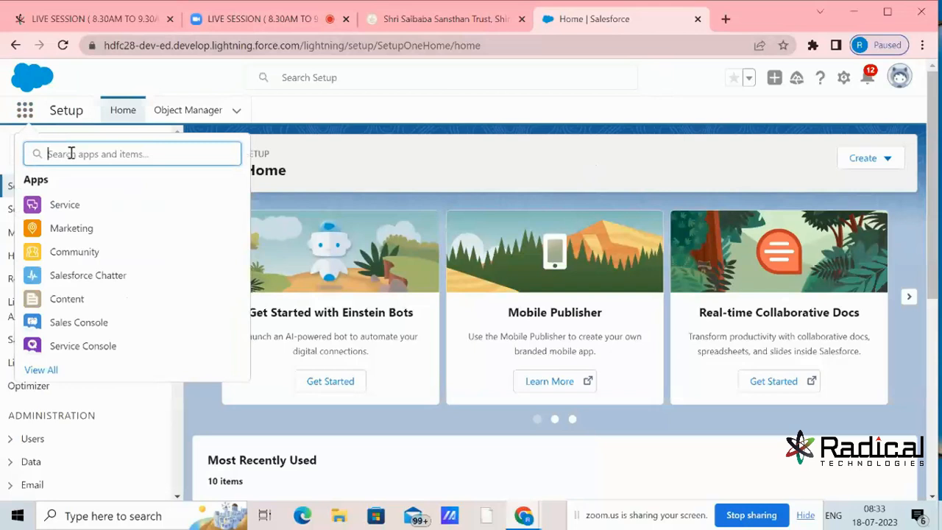
{"action": "type", "text": "GO"}
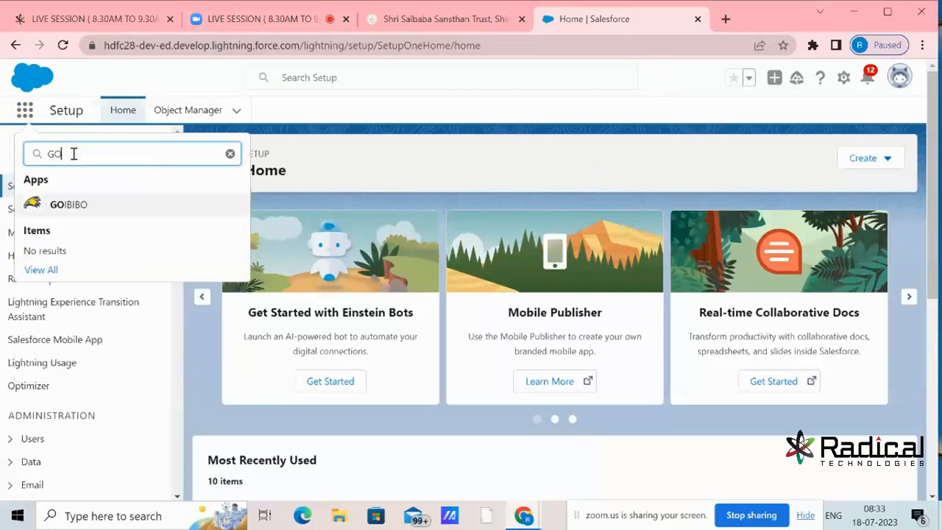
{"action": "left_click", "coordinate": [211, 193]}
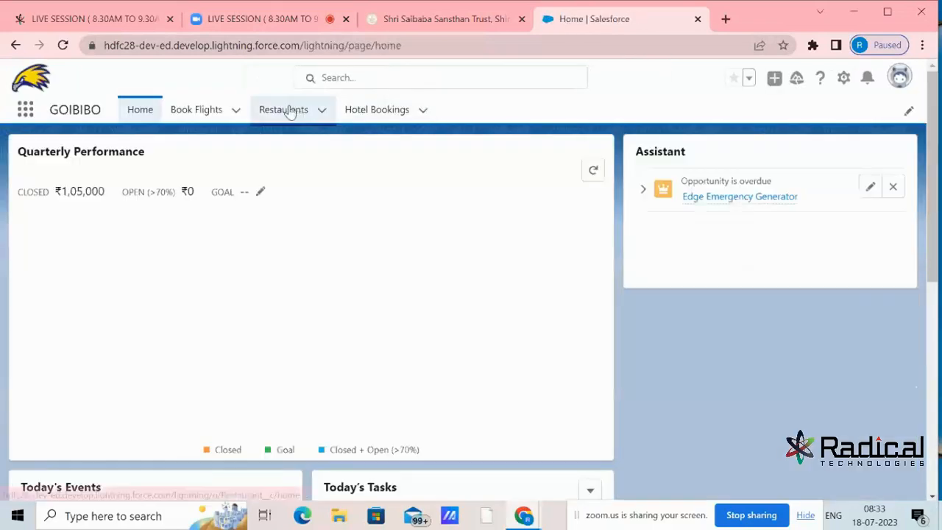
{"action": "left_click", "coordinate": [290, 111]}
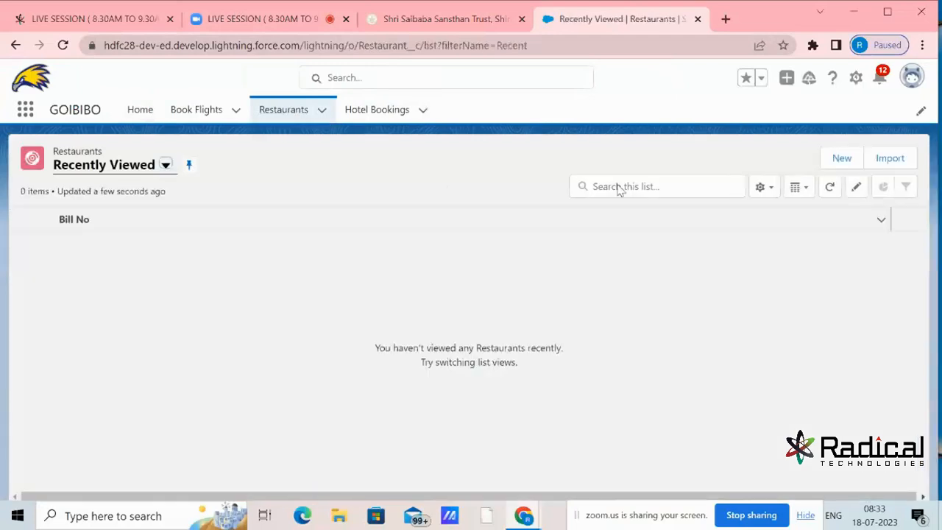
{"action": "left_click", "coordinate": [840, 160]}
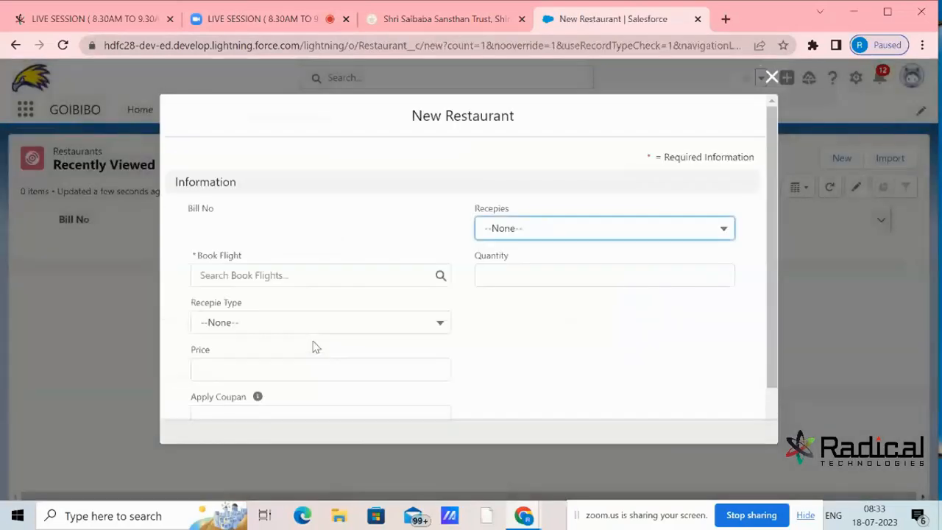
Step: Link the restaurant record to the recent Book Flight record and set Recepie Type to VEG
{"action": "left_click", "coordinate": [297, 273]}
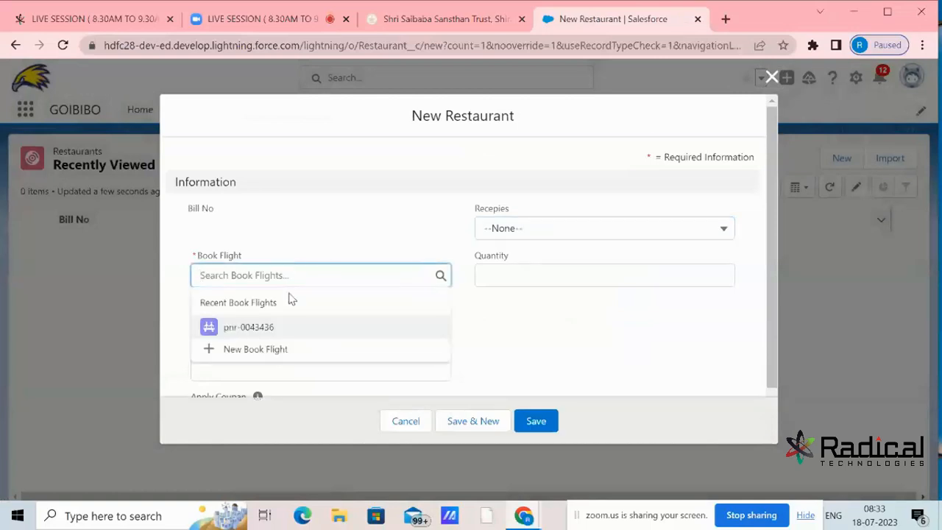
{"action": "left_click", "coordinate": [248, 327]}
{"action": "scroll", "coordinate": [347, 212], "scroll_direction": "down", "scroll_amount": 1}
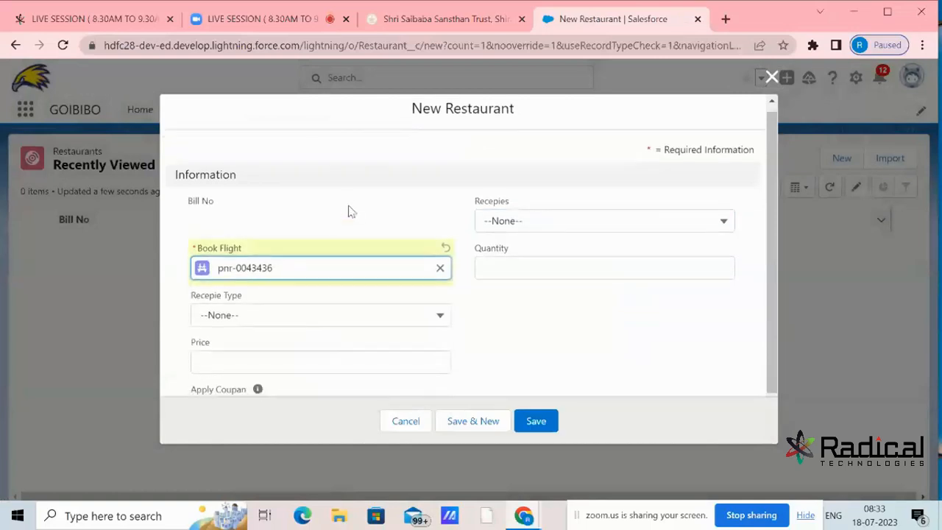
{"action": "left_click", "coordinate": [356, 271]}
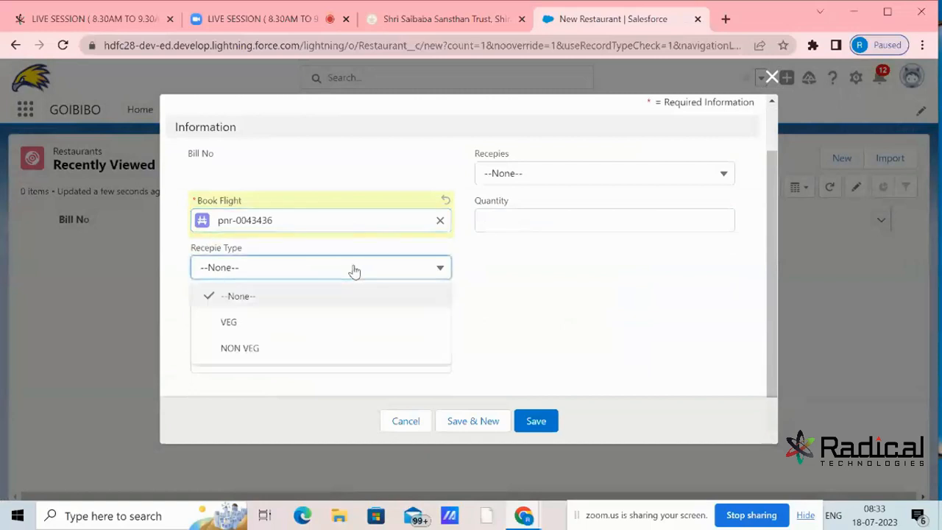
{"action": "left_click", "coordinate": [260, 327]}
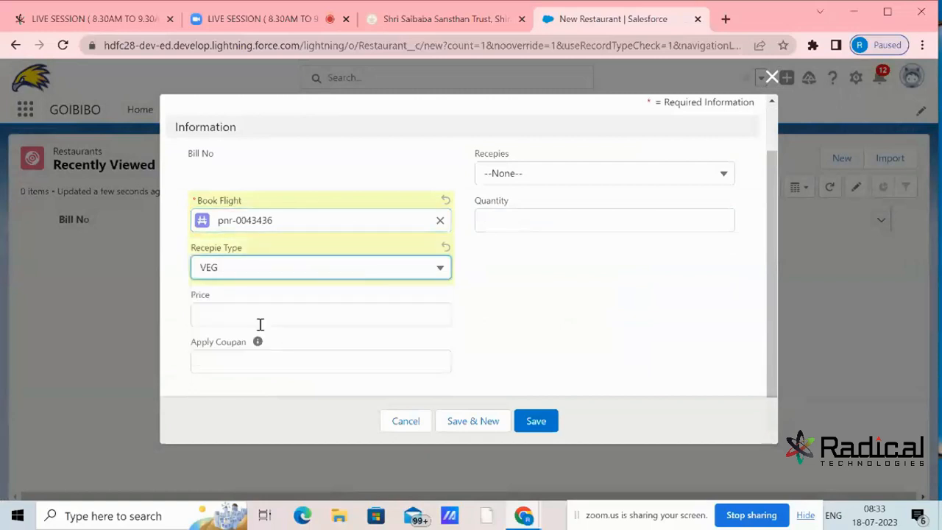
Step: Choose VEG1 under Recepies and set the Quantity to 1
{"action": "left_click", "coordinate": [524, 178]}
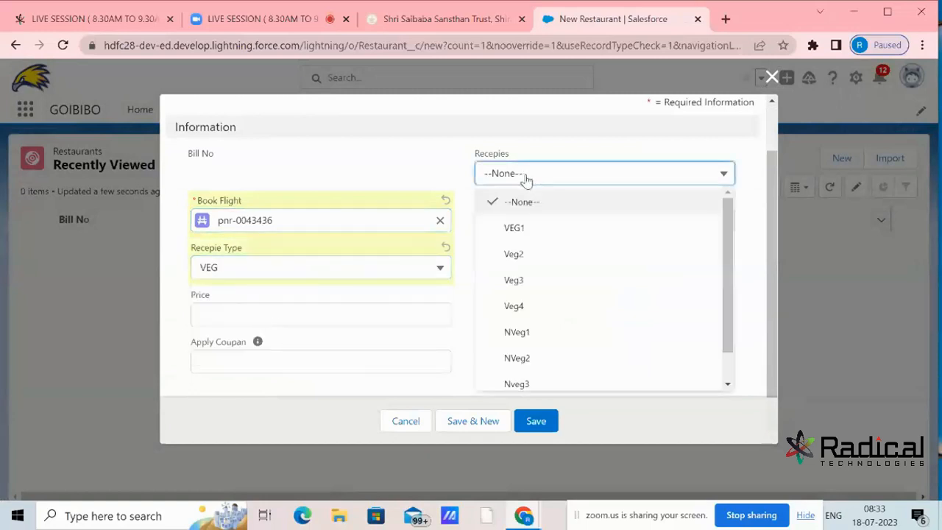
{"action": "left_click", "coordinate": [534, 232]}
{"action": "left_click", "coordinate": [530, 228]}
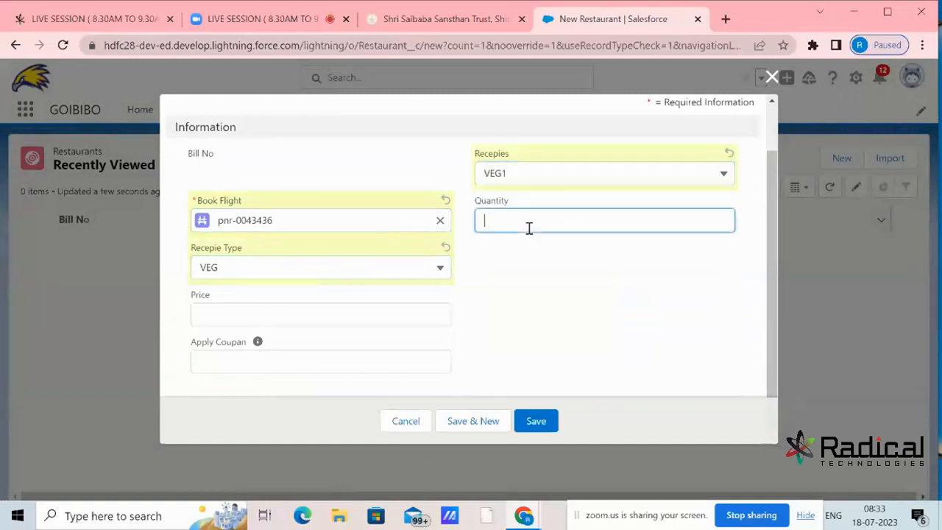
{"action": "type", "text": "1"}
{"action": "left_click", "coordinate": [546, 284]}
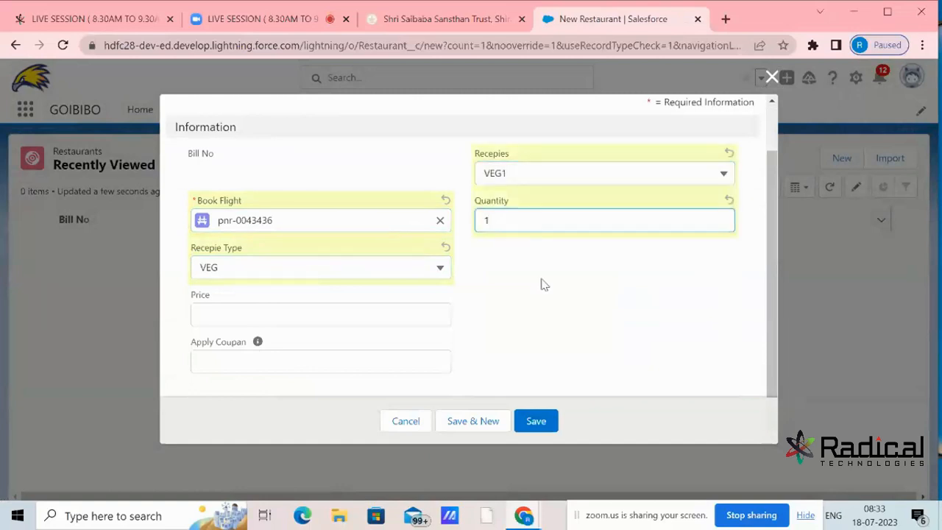
Step: Set the Price of the new restaurant record to 150
{"action": "left_click", "coordinate": [426, 313]}
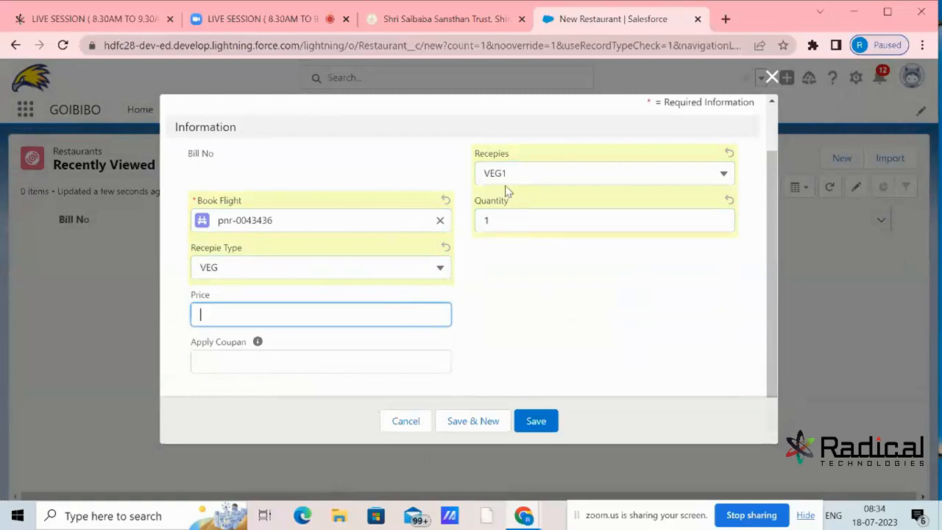
{"action": "type", "text": "200"}
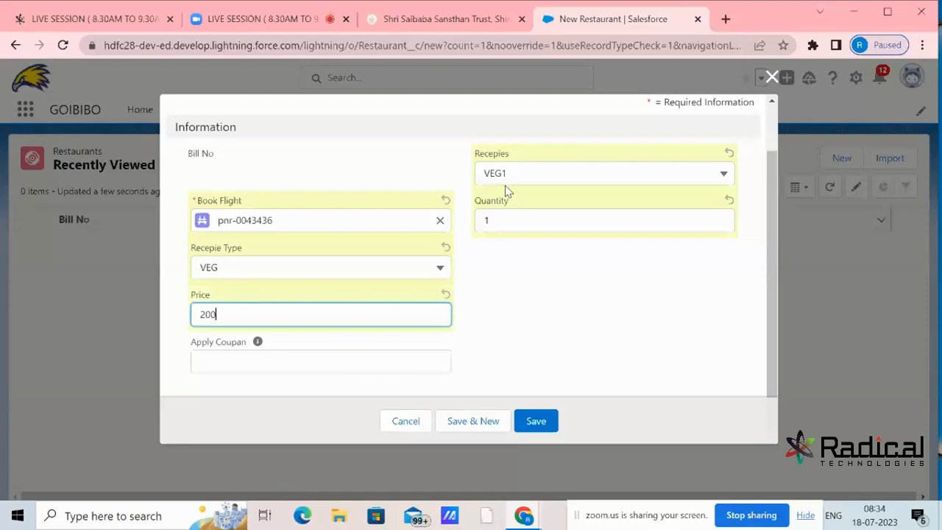
{"action": "key", "text": "BackSpace"}
{"action": "key", "text": "BackSpace"}
{"action": "key", "text": "BackSpace"}
{"action": "type", "text": "150"}
{"action": "left_click_drag", "start_coordinate": [248, 311], "coordinate": [199, 314]}
Step: Examine the available Recepies options and compare them with the manually entered price
{"action": "left_click", "coordinate": [565, 183]}
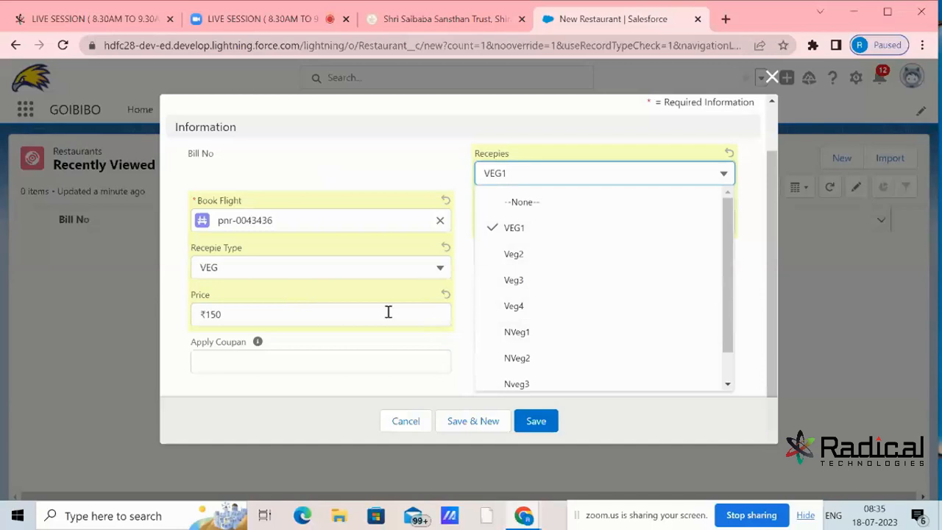
{"action": "left_click", "coordinate": [352, 313]}
{"action": "left_click", "coordinate": [515, 294]}
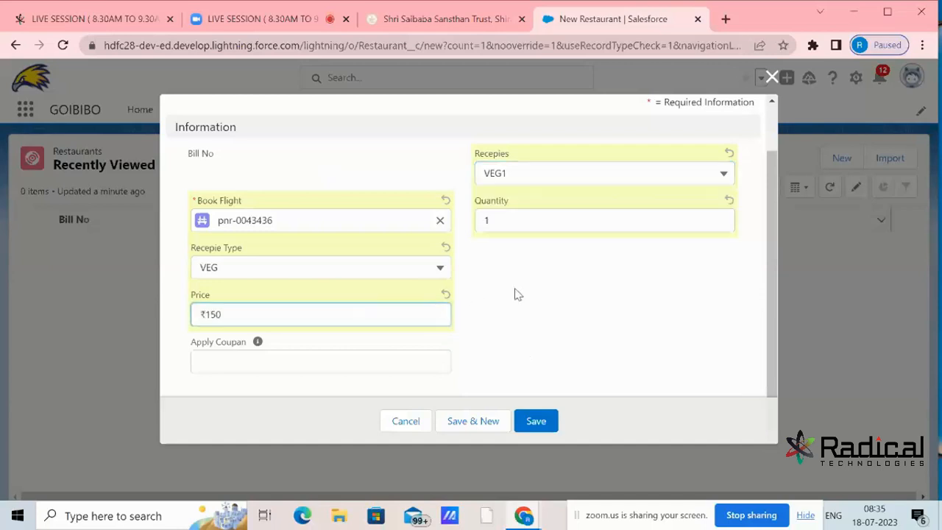
{"action": "left_click", "coordinate": [539, 183]}
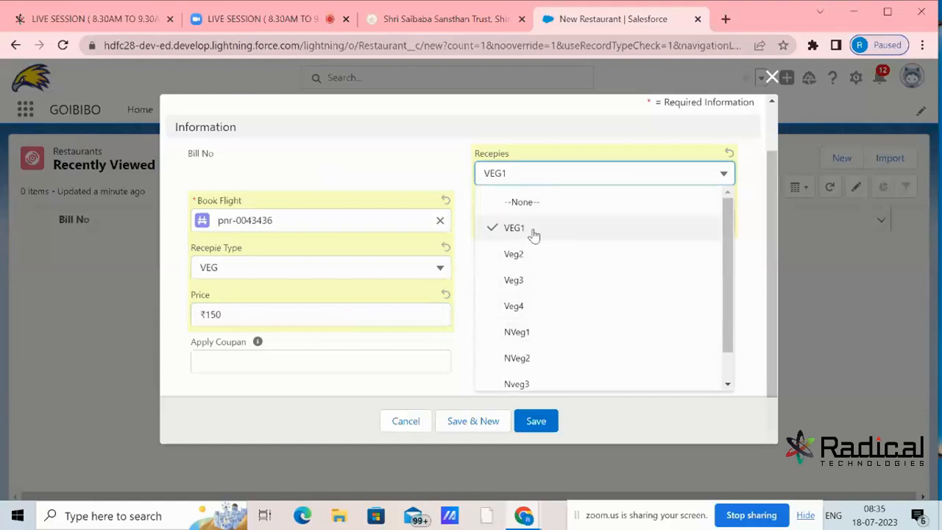
{"action": "scroll", "coordinate": [533, 312], "scroll_direction": "down", "scroll_amount": 1}
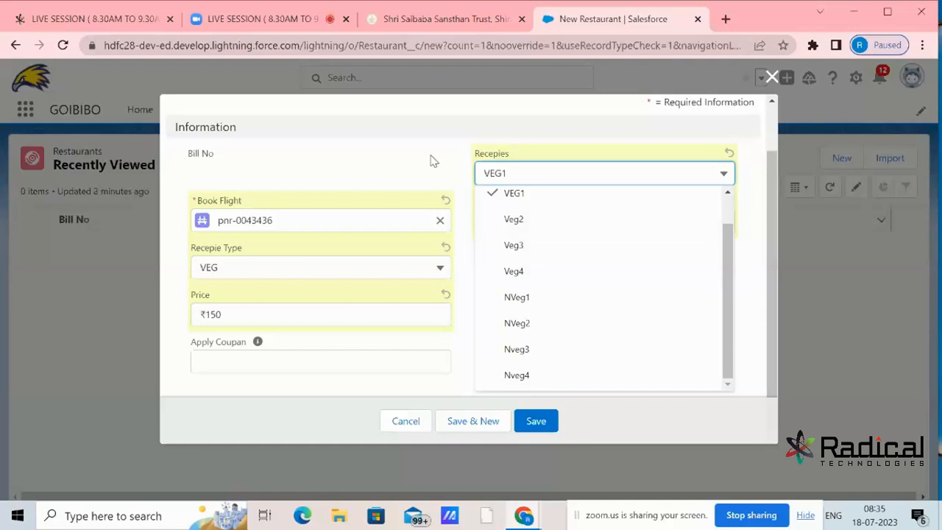
{"action": "left_click_drag", "start_coordinate": [294, 311], "coordinate": [164, 320]}
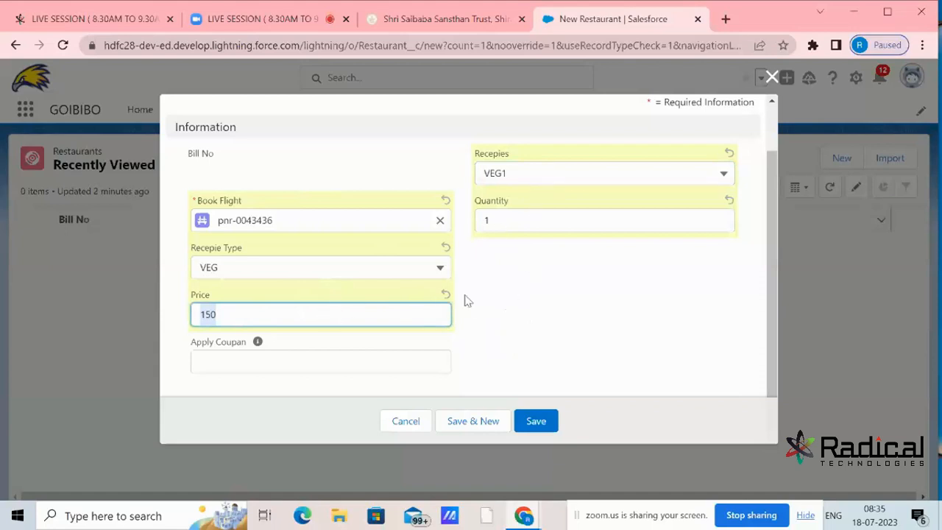
{"action": "left_click", "coordinate": [541, 297]}
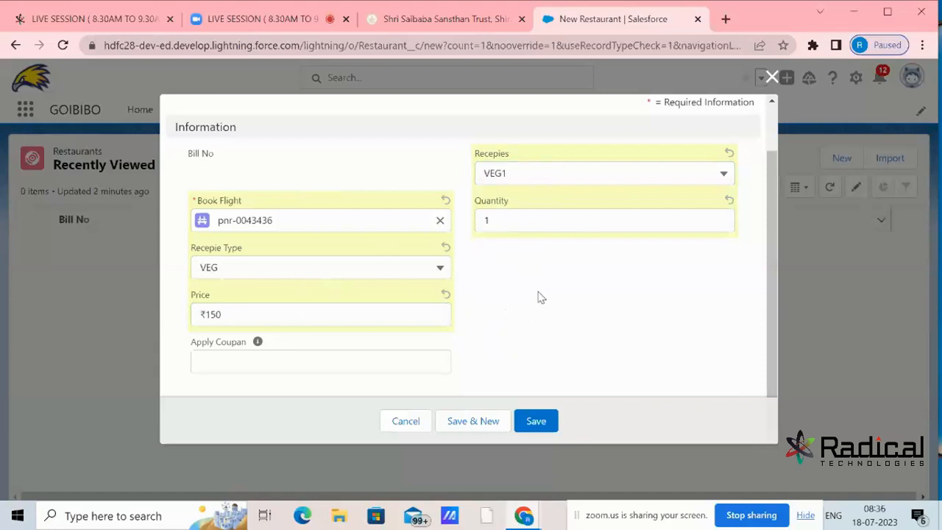
Step: Open goibibo.com in a new browser tab
{"action": "left_click", "coordinate": [731, 26]}
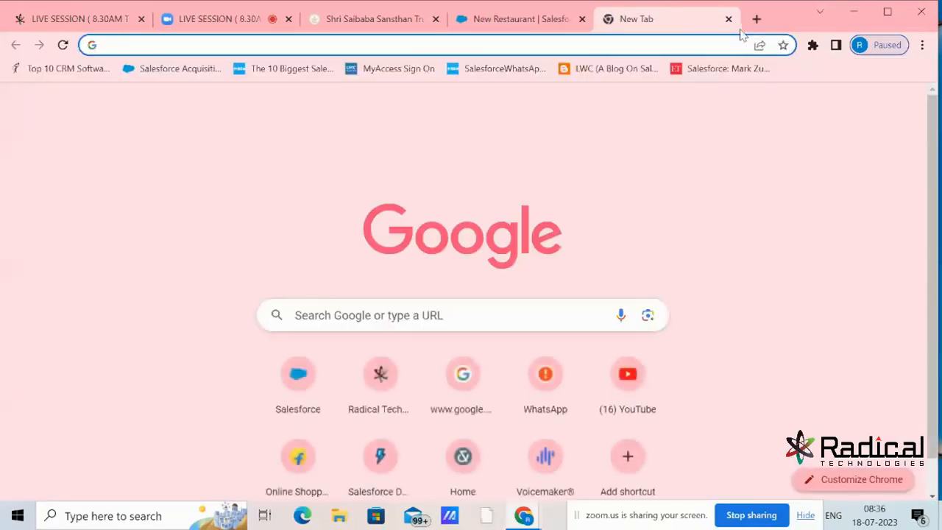
{"action": "type", "text": "GoI"}
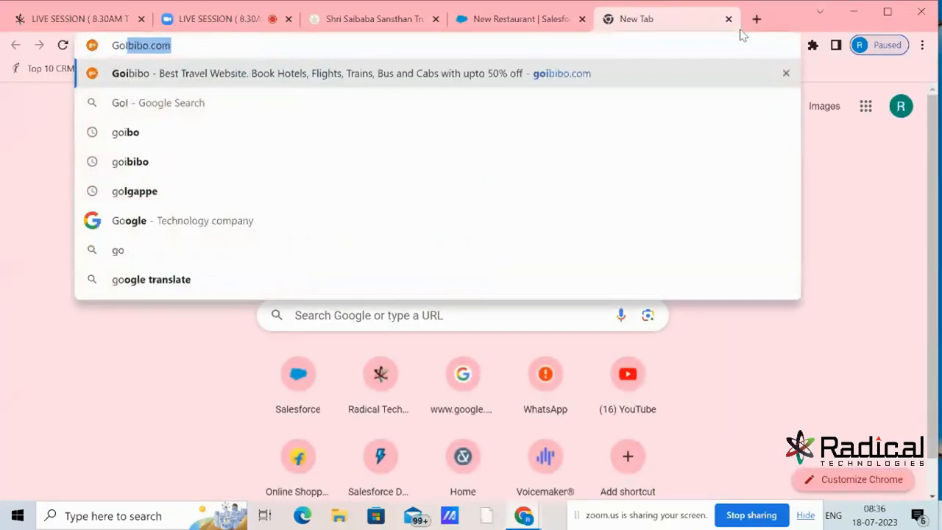
{"action": "type", "text": "bib"}
{"action": "key", "text": "Return"}
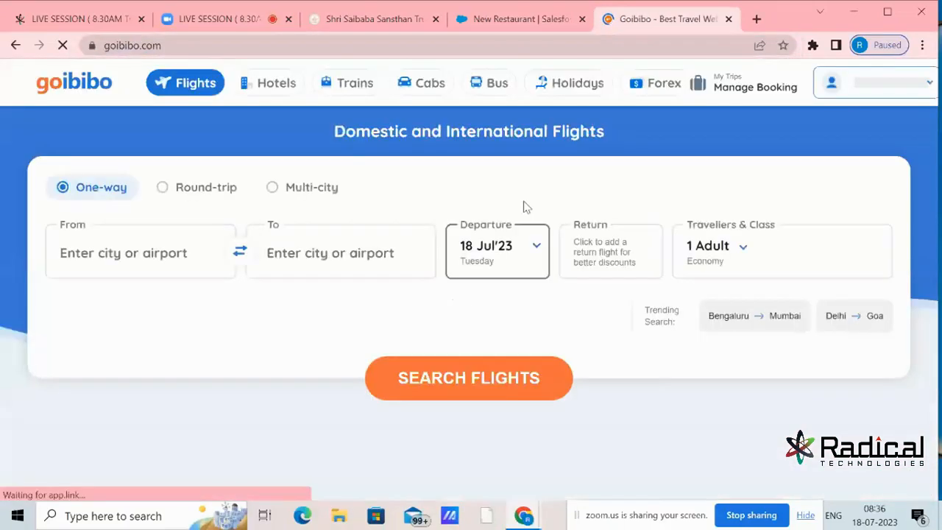
Step: Search for pune as the departure city of a one-way flight
{"action": "left_click", "coordinate": [188, 254]}
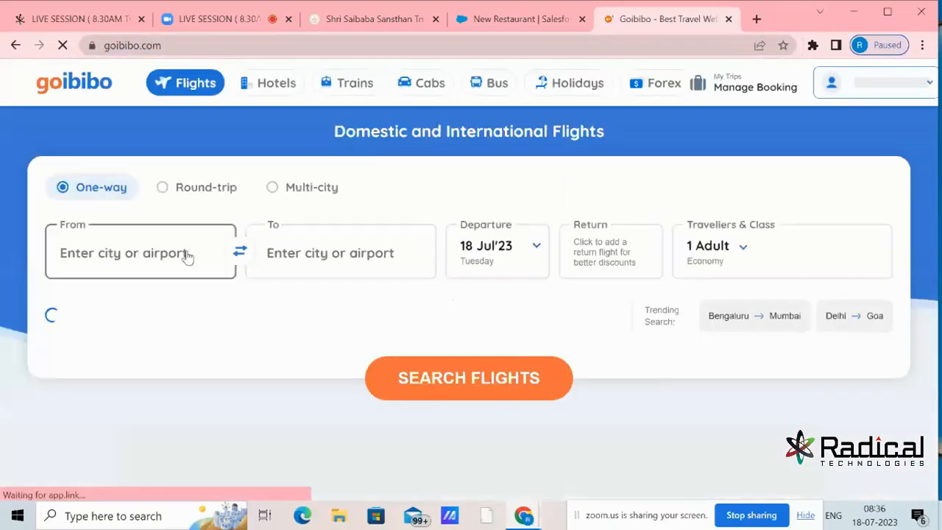
{"action": "type", "text": "Pune"}
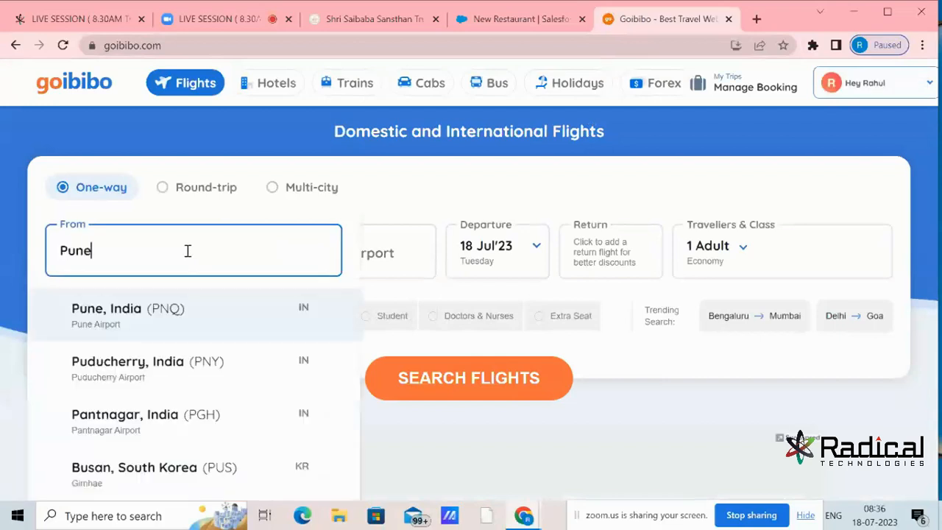
{"action": "left_click", "coordinate": [171, 252]}
{"action": "type", "text": "pune"}
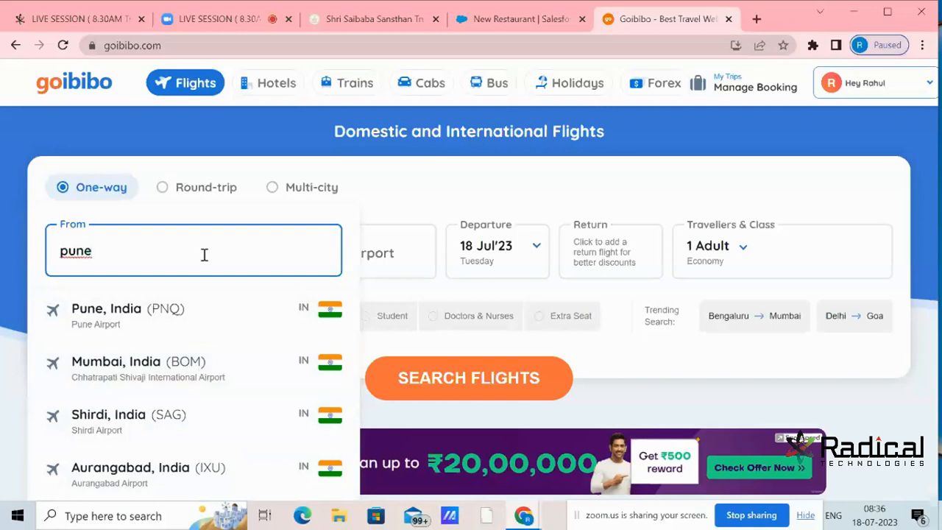
Step: Look through the suggested departure airports and return to the New Restaurant form in Salesforce
{"action": "scroll", "coordinate": [184, 338], "scroll_direction": "down", "scroll_amount": 5}
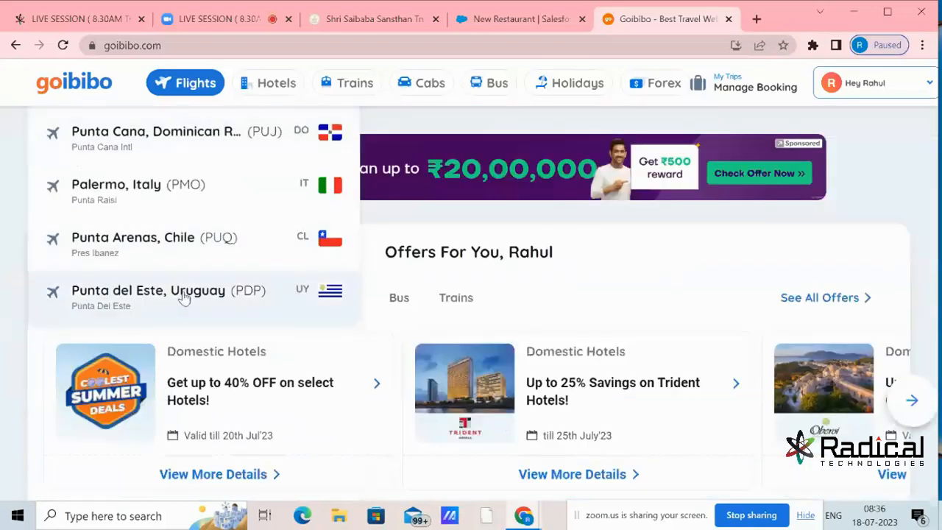
{"action": "scroll", "coordinate": [193, 295], "scroll_direction": "up", "scroll_amount": 3}
{"action": "scroll", "coordinate": [648, 278], "scroll_direction": "up", "scroll_amount": 1}
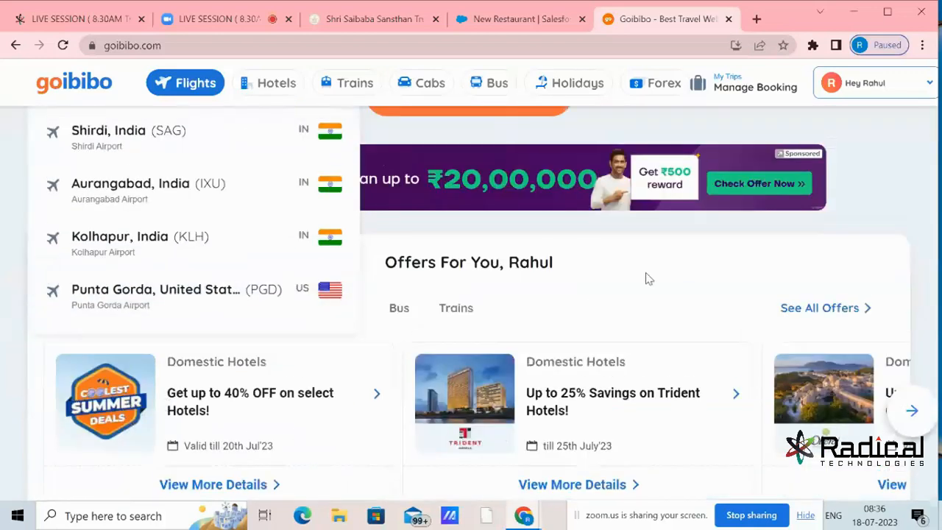
{"action": "scroll", "coordinate": [648, 279], "scroll_direction": "up", "scroll_amount": 3}
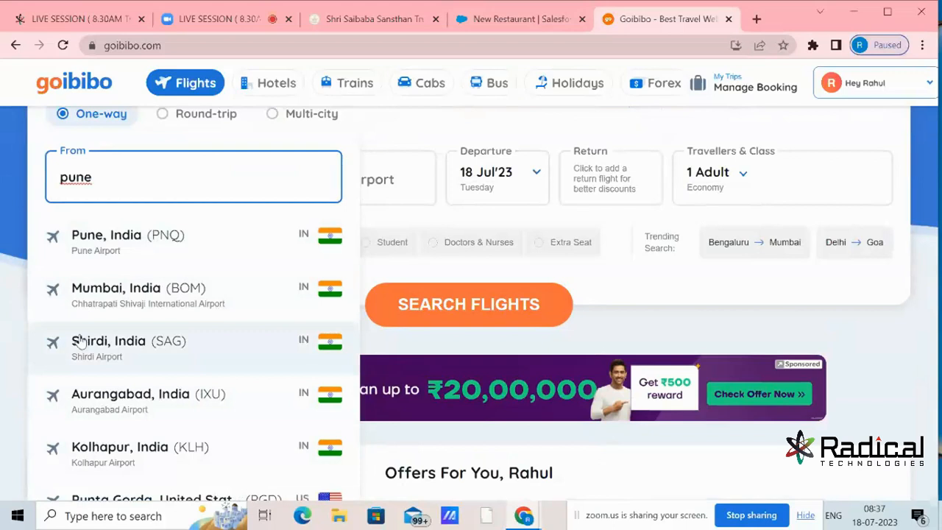
{"action": "left_click", "coordinate": [520, 22]}
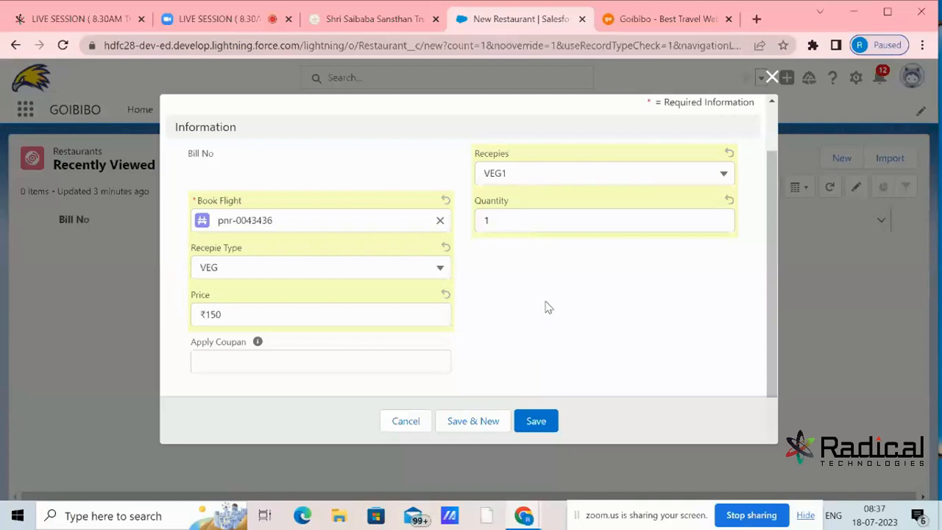
Step: Discard the new Restaurant record and open the Restaurant object's definition in Setup
{"action": "left_click", "coordinate": [397, 425]}
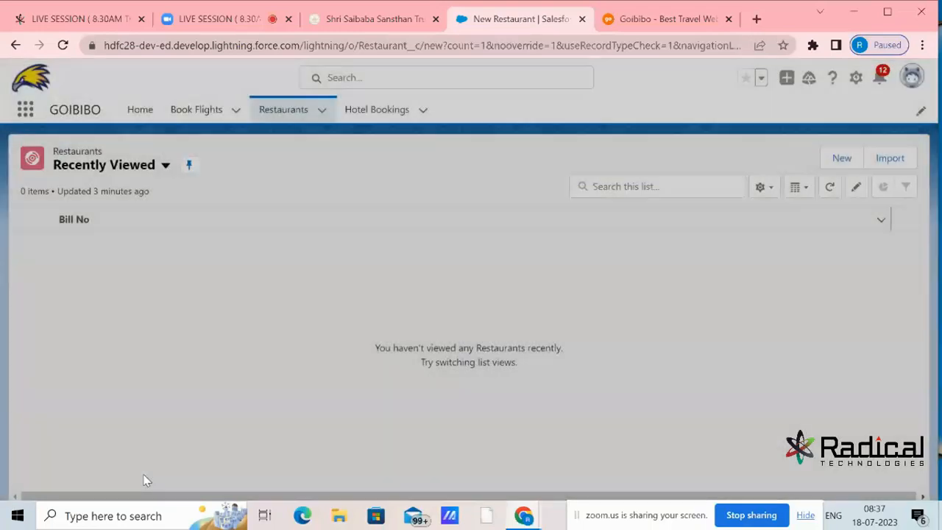
{"action": "left_click", "coordinate": [285, 116]}
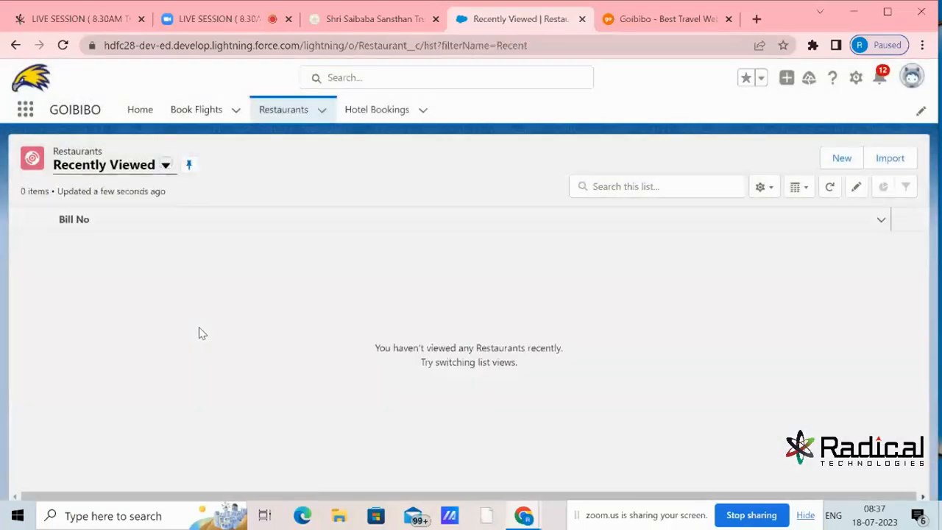
{"action": "left_click", "coordinate": [858, 81]}
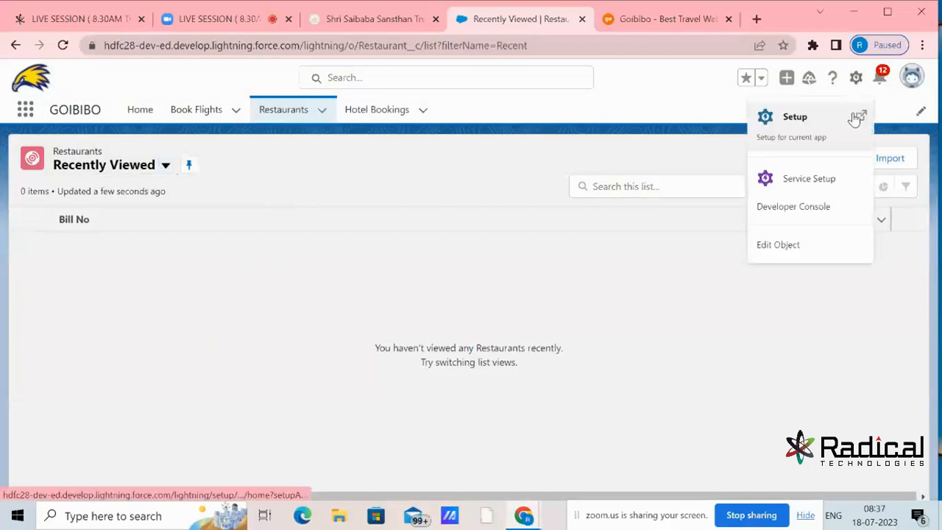
{"action": "left_click", "coordinate": [799, 247]}
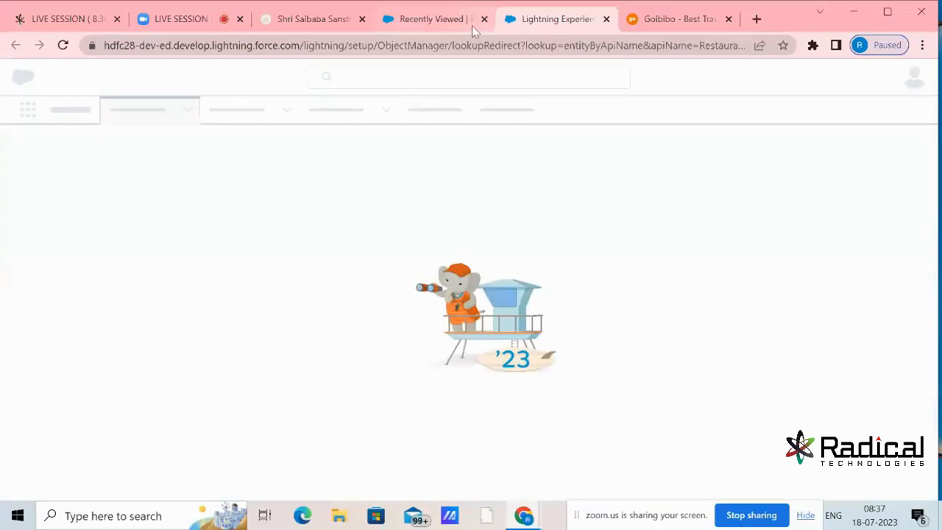
{"action": "left_click", "coordinate": [458, 24]}
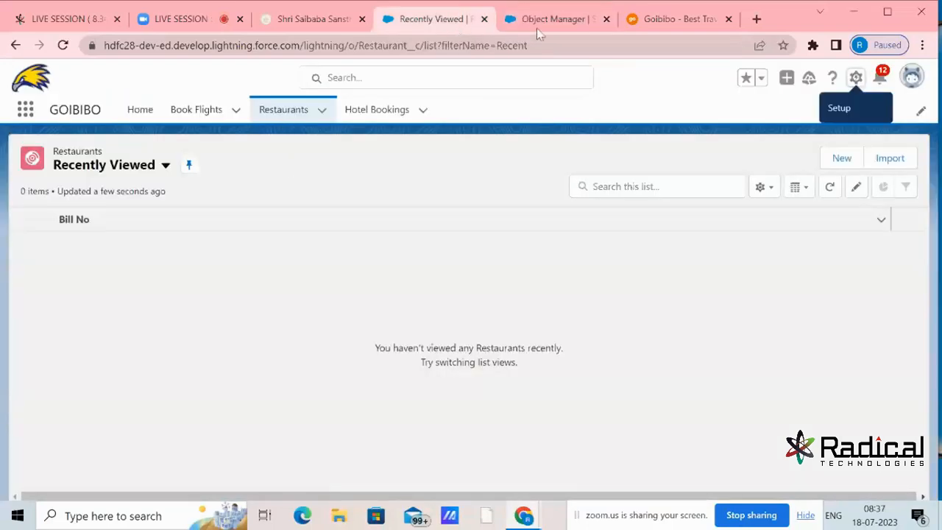
{"action": "left_click", "coordinate": [538, 29]}
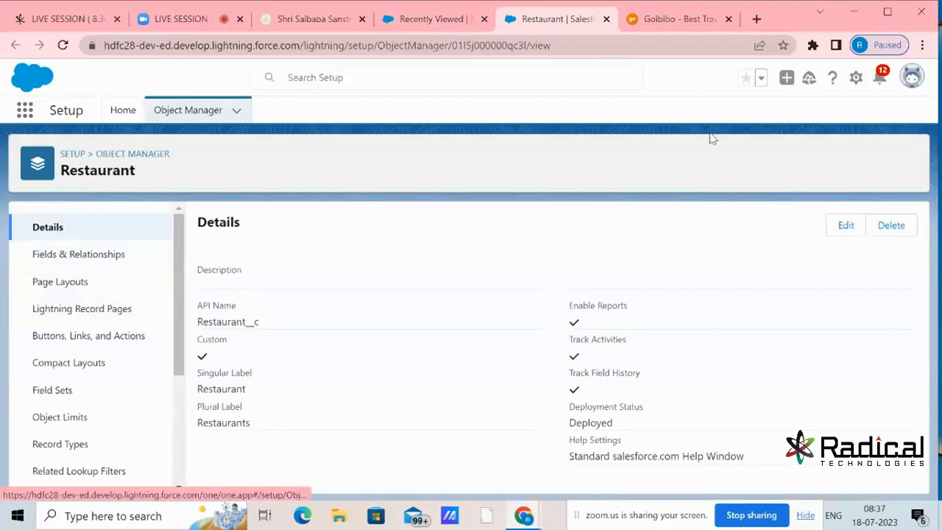
Step: Start a new custom object from the Object Manager and label it Recepie List
{"action": "left_click", "coordinate": [187, 114]}
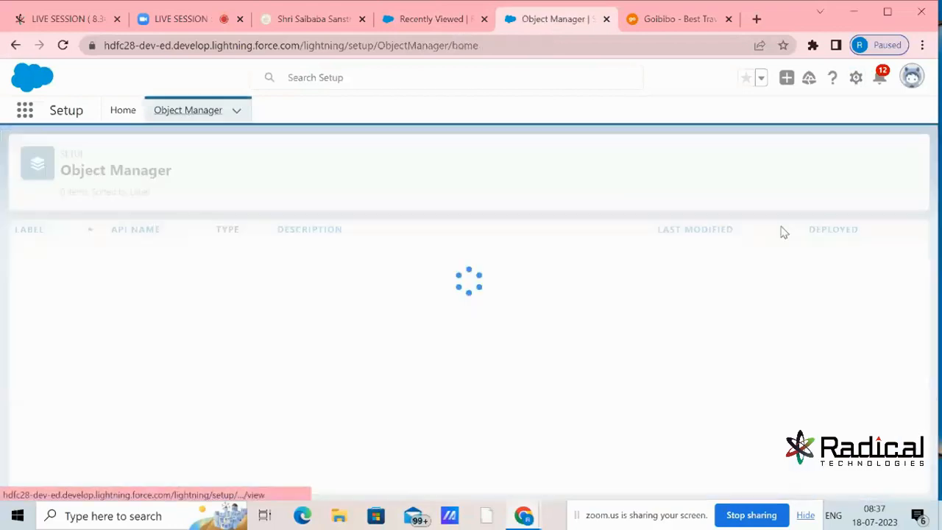
{"action": "left_click", "coordinate": [883, 165]}
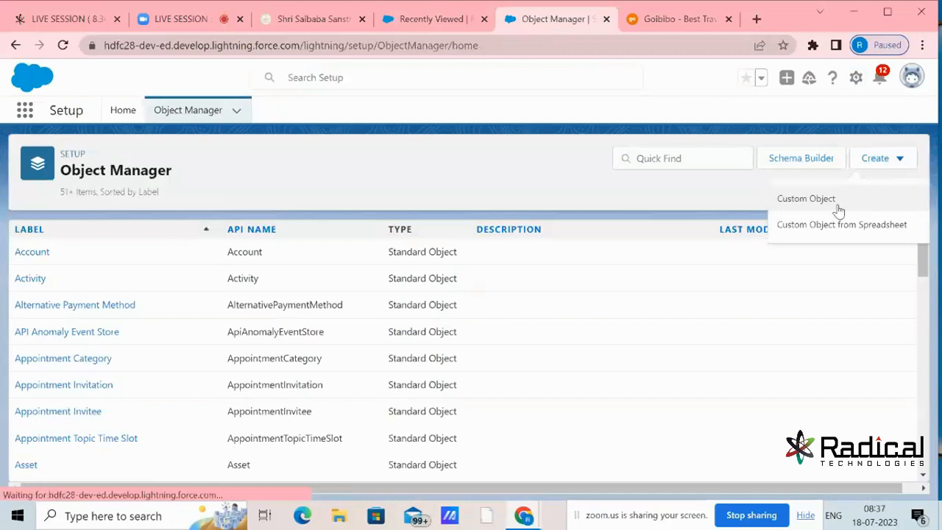
{"action": "left_click", "coordinate": [839, 206]}
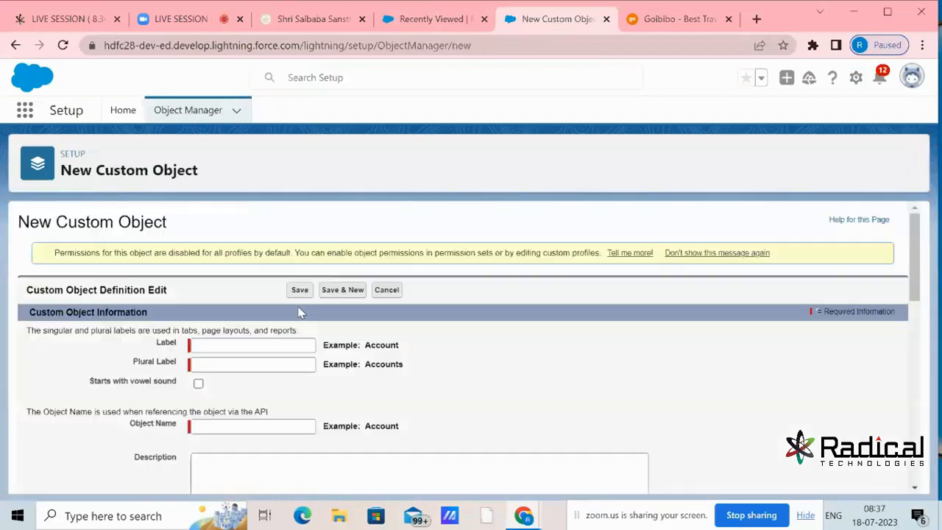
{"action": "type", "text": "Rece"}
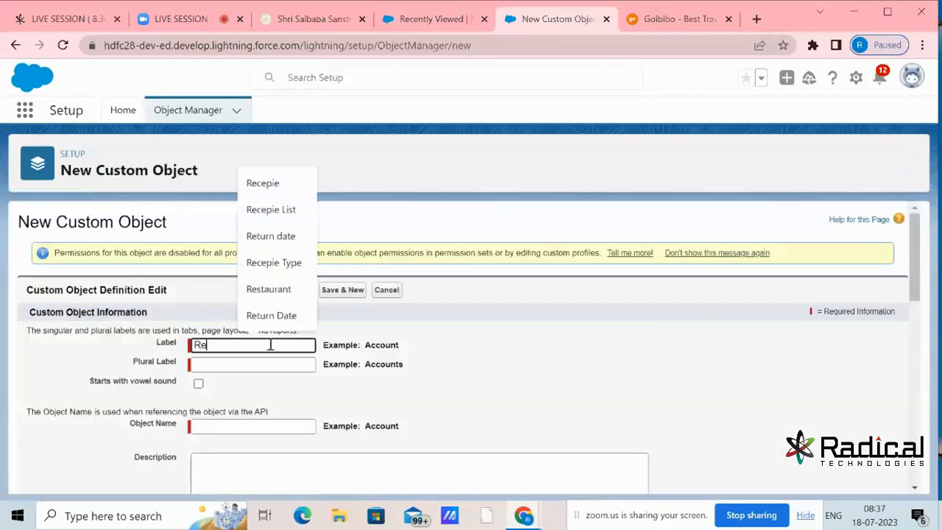
{"action": "left_click", "coordinate": [294, 404]}
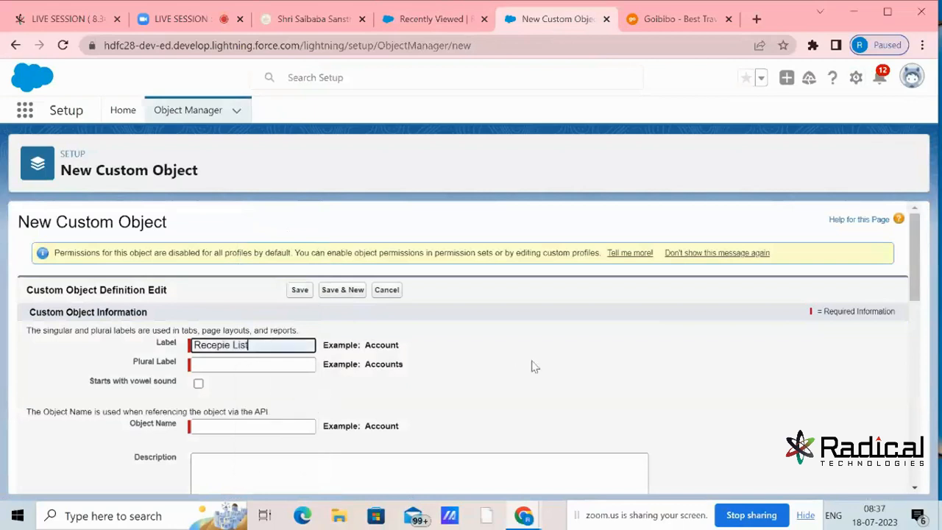
{"action": "key", "text": "Tab"}
Step: Set the custom object's plural label to Recepies List, reusing the text of the singular label
{"action": "left_click_drag", "start_coordinate": [261, 355], "coordinate": [117, 346]}
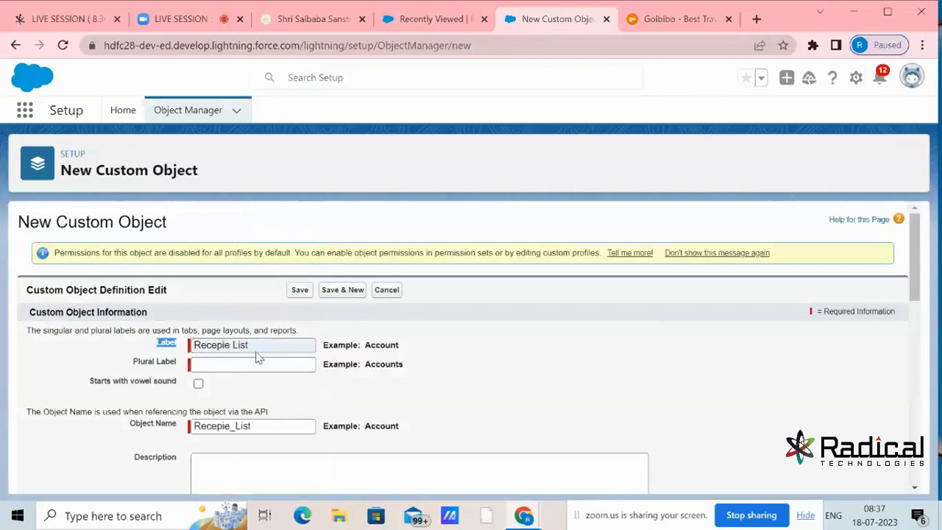
{"action": "left_click_drag", "start_coordinate": [254, 349], "coordinate": [78, 347]}
{"action": "key", "text": "ctrl+c"}
{"action": "left_click", "coordinate": [221, 364]}
{"action": "key", "text": "ctrl+v"}
{"action": "left_click", "coordinate": [225, 366]}
{"action": "type", "text": "s"}
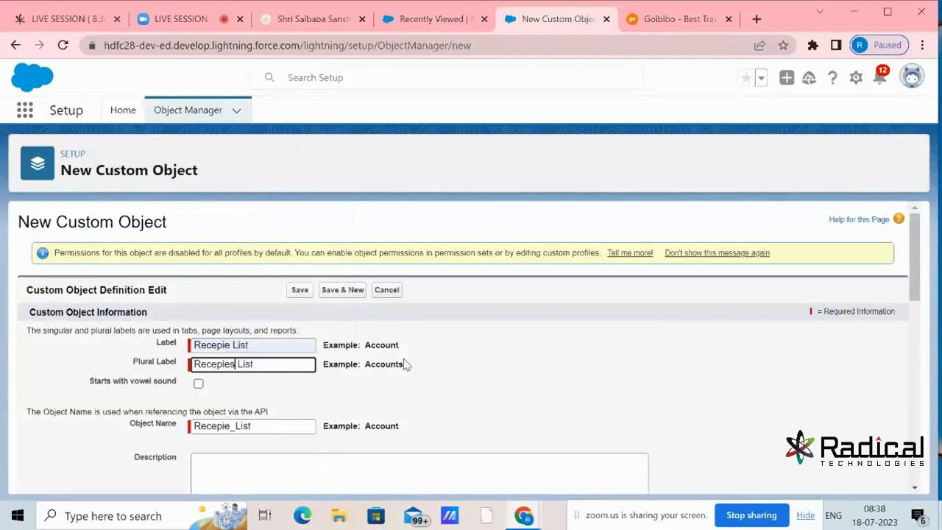
Step: Enable Allow Reports, Allow Activities, Track Field History and Allow in Chatter Groups for the custom object
{"action": "scroll", "coordinate": [442, 361], "scroll_direction": "down", "scroll_amount": 2}
{"action": "scroll", "coordinate": [440, 360], "scroll_direction": "down", "scroll_amount": 2}
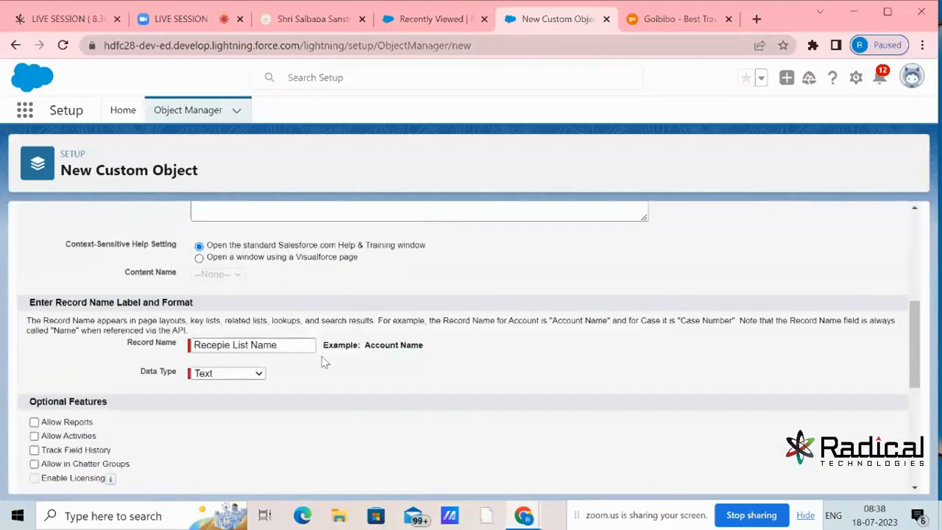
{"action": "scroll", "coordinate": [275, 379], "scroll_direction": "down", "scroll_amount": 1}
{"action": "left_click", "coordinate": [34, 348]}
{"action": "left_click", "coordinate": [34, 362]}
{"action": "left_click", "coordinate": [33, 376]}
{"action": "left_click", "coordinate": [34, 390]}
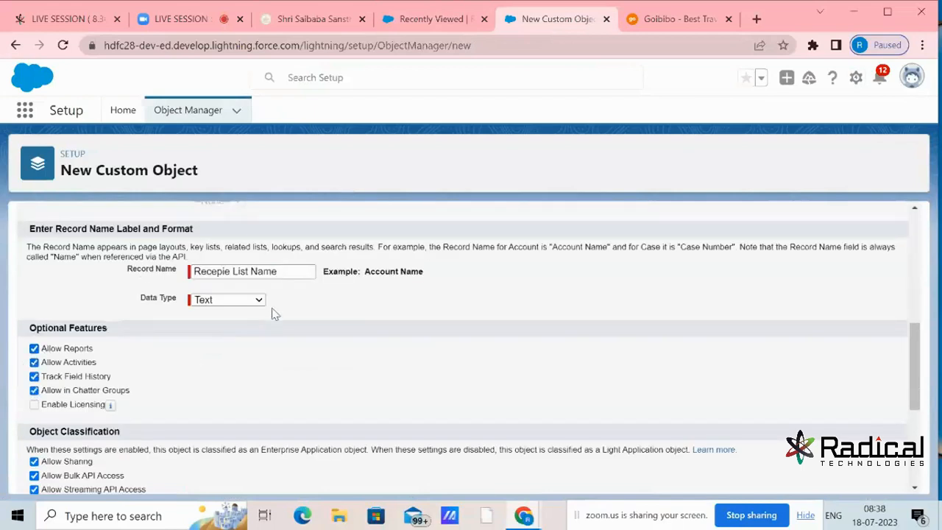
Step: Shorten the custom object's record name to Recepie Name
{"action": "left_click", "coordinate": [292, 273]}
{"action": "left_click_drag", "start_coordinate": [249, 273], "coordinate": [234, 272]}
{"action": "key", "text": "BackSpace"}
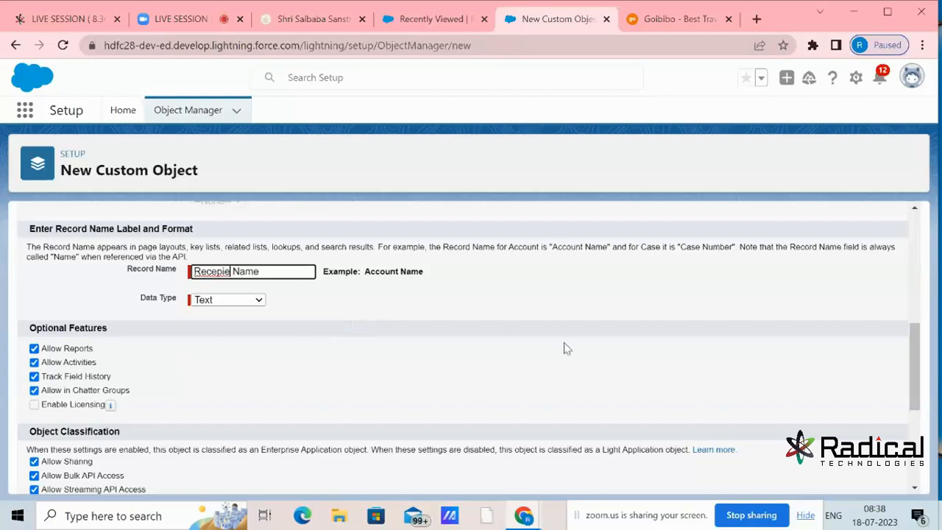
Step: Enable search, the Notes and Attachments related list and the New Custom Tab Wizard, and save the custom object
{"action": "scroll", "coordinate": [564, 347], "scroll_direction": "down", "scroll_amount": 5}
{"action": "left_click", "coordinate": [34, 379]}
{"action": "left_click", "coordinate": [33, 426]}
{"action": "left_click", "coordinate": [34, 440]}
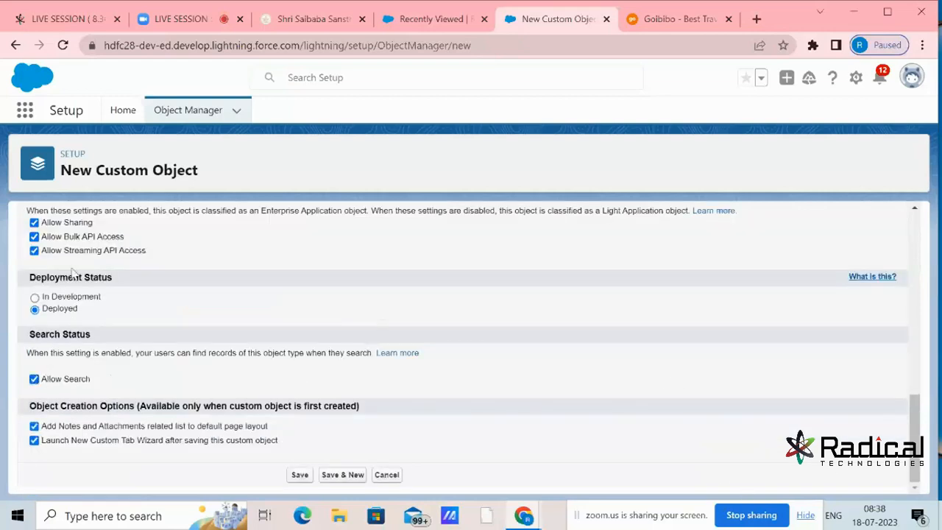
{"action": "scroll", "coordinate": [96, 268], "scroll_direction": "up", "scroll_amount": 5}
{"action": "scroll", "coordinate": [206, 268], "scroll_direction": "up", "scroll_amount": 5}
{"action": "scroll", "coordinate": [207, 268], "scroll_direction": "down", "scroll_amount": 12}
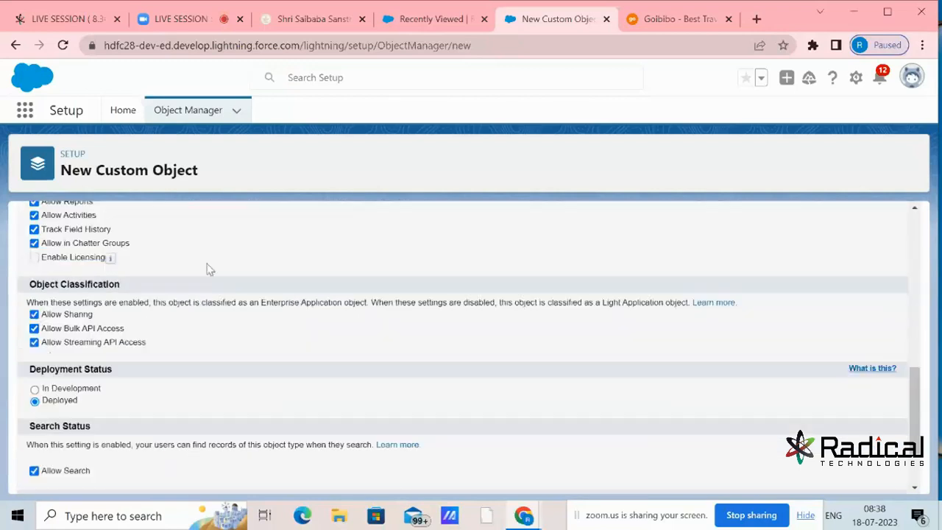
{"action": "left_click", "coordinate": [300, 474]}
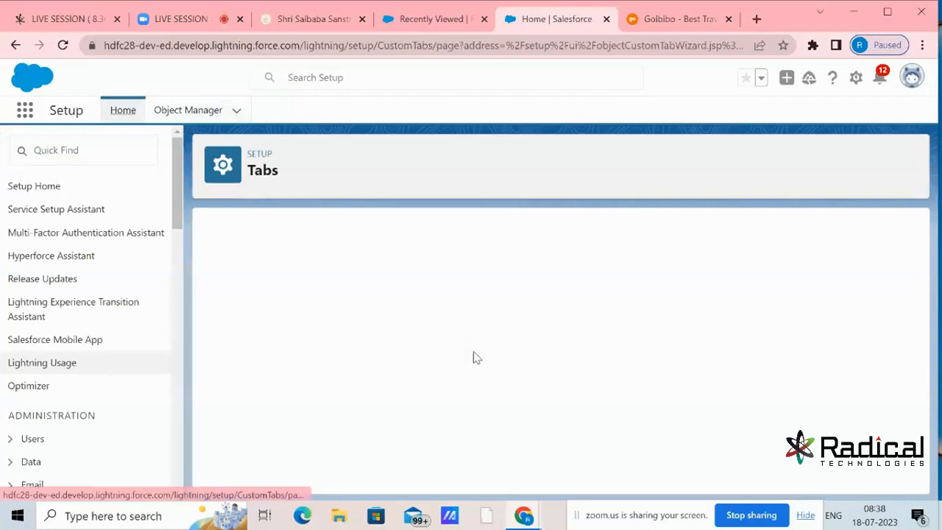
Step: Choose the Car style for the Recepie List tab and continue to the wizard's custom app selection
{"action": "left_click", "coordinate": [463, 367]}
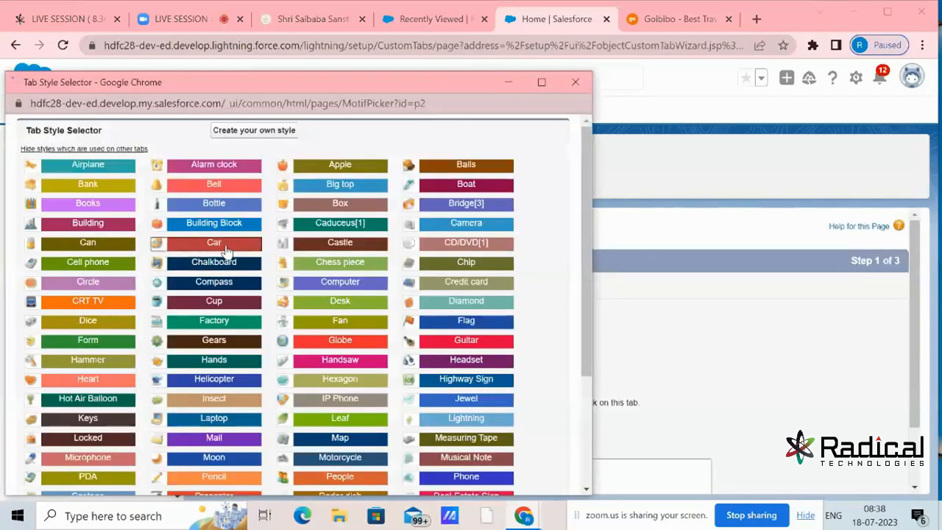
{"action": "left_click", "coordinate": [220, 243]}
{"action": "left_click", "coordinate": [856, 477]}
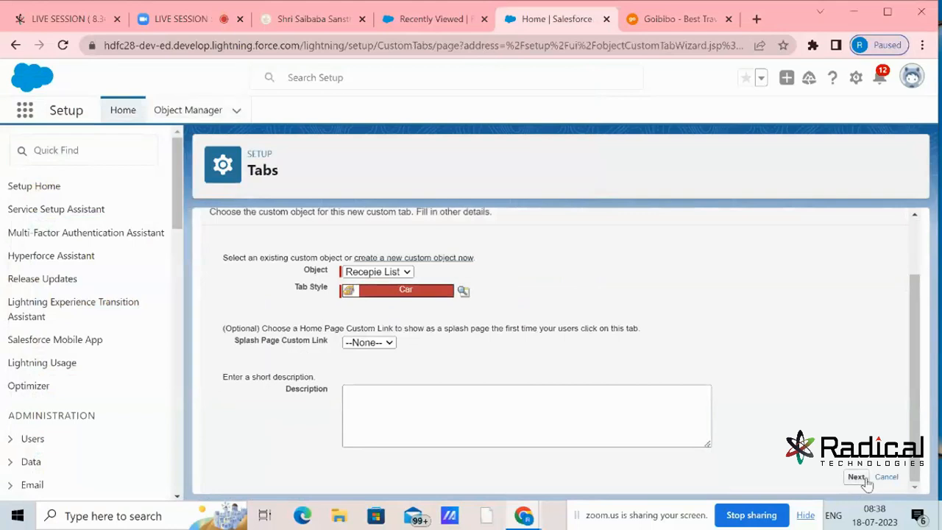
{"action": "scroll", "coordinate": [840, 398], "scroll_direction": "down", "scroll_amount": 10}
{"action": "left_click", "coordinate": [856, 476]}
Step: Include the Recepie List tab only in the GOIBIBO app, save it, and open the object's Fields & Relationships
{"action": "left_click", "coordinate": [804, 302]}
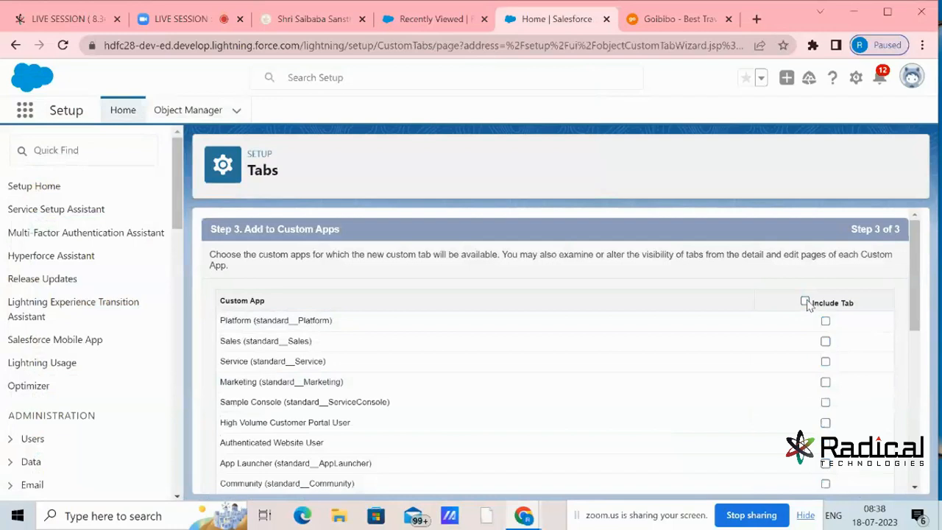
{"action": "scroll", "coordinate": [817, 368], "scroll_direction": "down", "scroll_amount": 10}
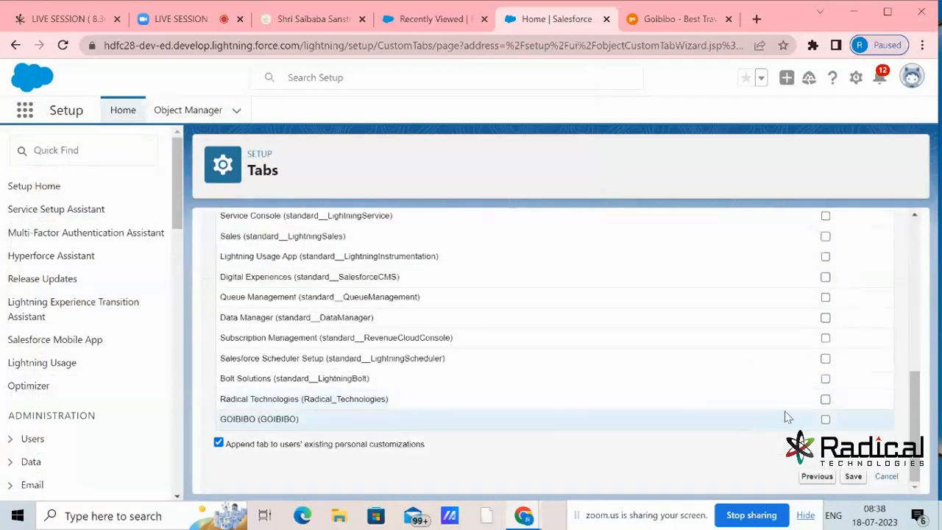
{"action": "left_click", "coordinate": [826, 419]}
{"action": "left_click", "coordinate": [854, 477]}
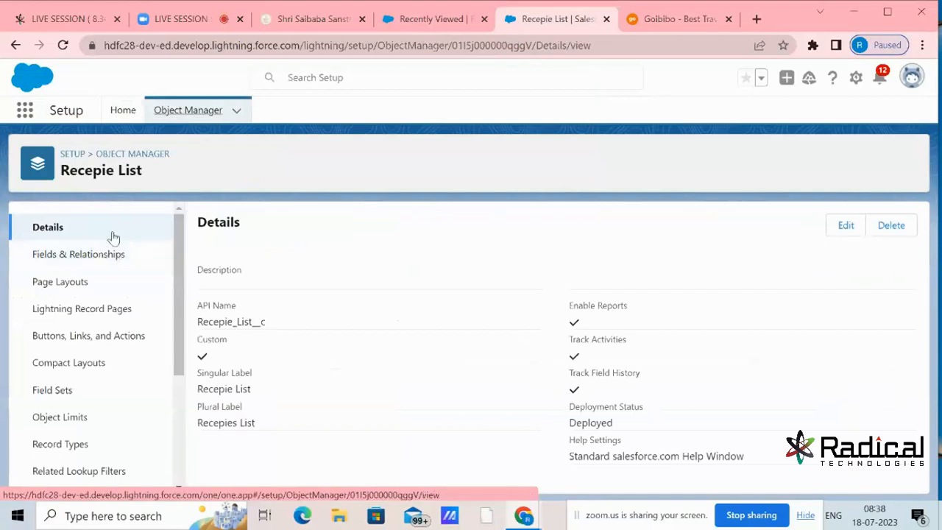
{"action": "left_click", "coordinate": [88, 258]}
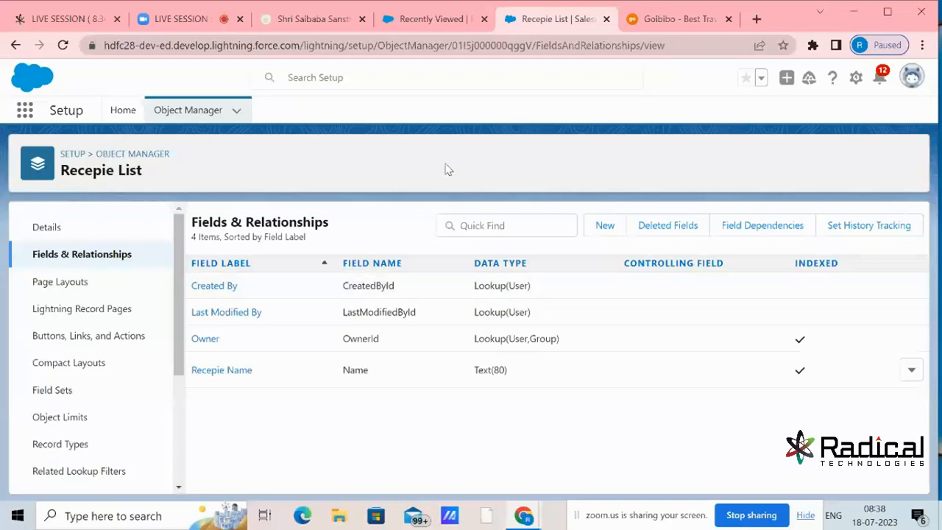
Step: Open WhatsApp Web in a new browser tab
{"action": "left_click", "coordinate": [761, 18]}
{"action": "type", "text": "Waht"}
{"action": "key", "text": "BackSpace"}
{"action": "key", "text": "BackSpace"}
{"action": "key", "text": "BackSpace"}
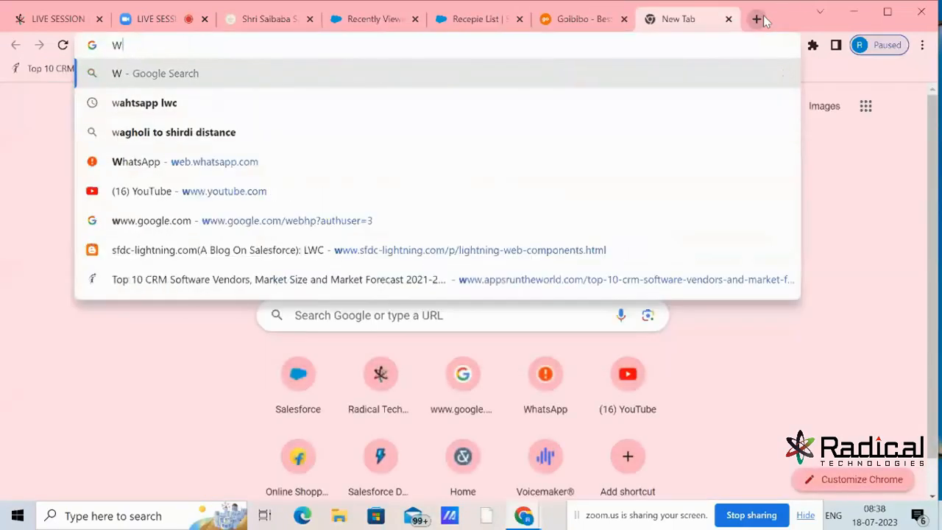
{"action": "type", "text": "hat"}
{"action": "key", "text": "Return"}
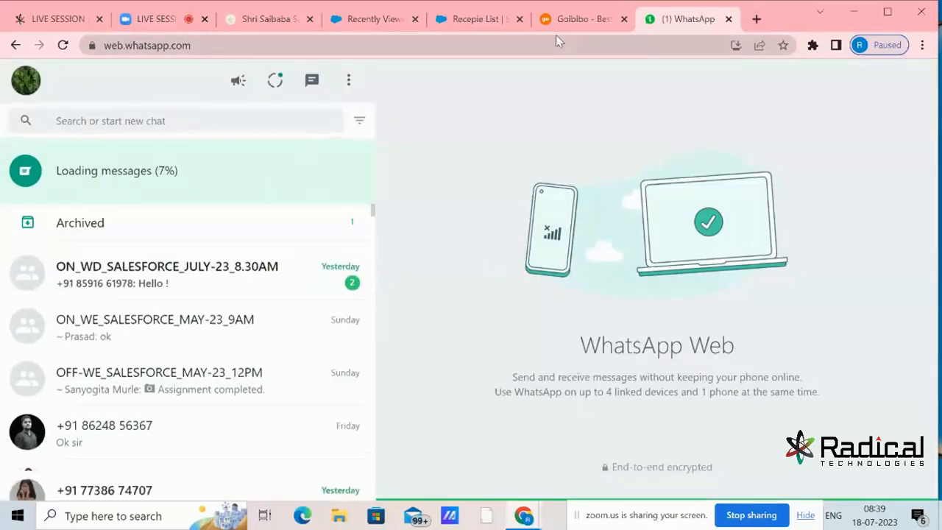
Step: Glance at the Goibibo site, return to the Recepie List object in Salesforce, and review its field names
{"action": "left_click", "coordinate": [576, 22]}
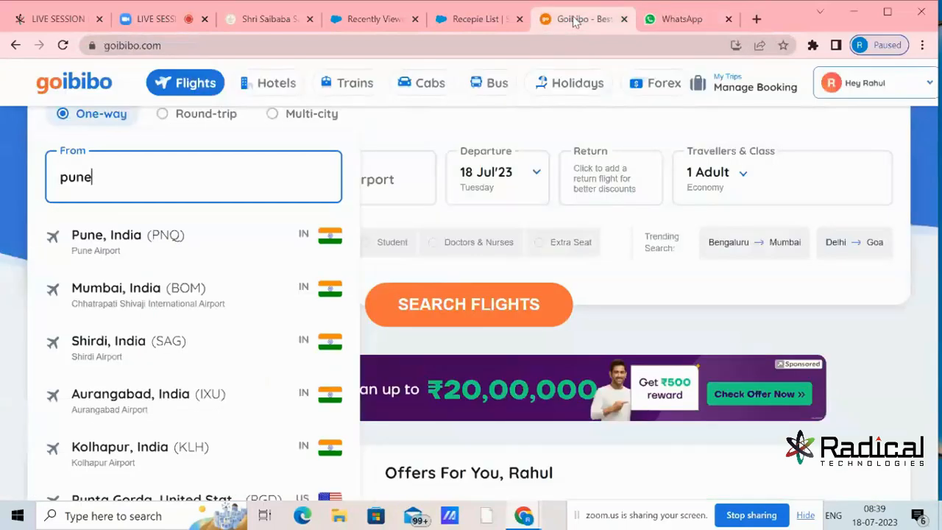
{"action": "left_click", "coordinate": [471, 20]}
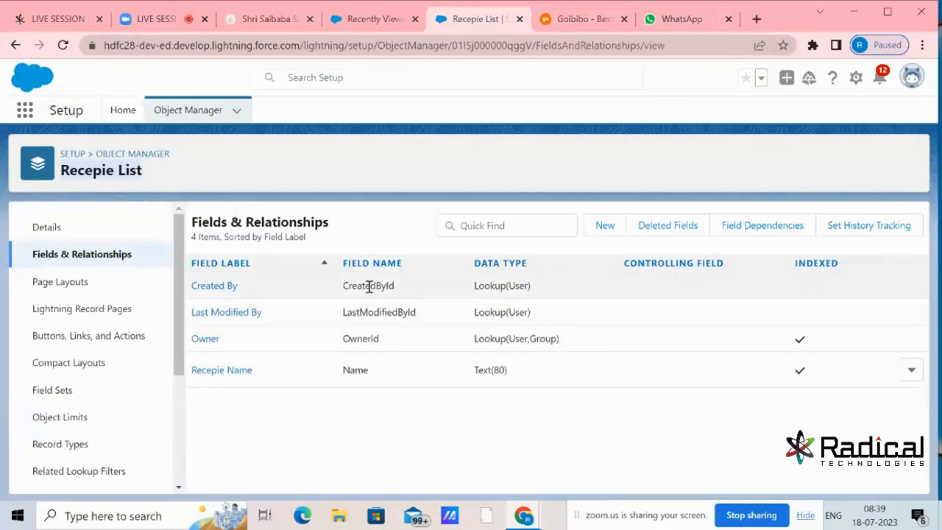
{"action": "left_click_drag", "start_coordinate": [345, 285], "coordinate": [405, 406]}
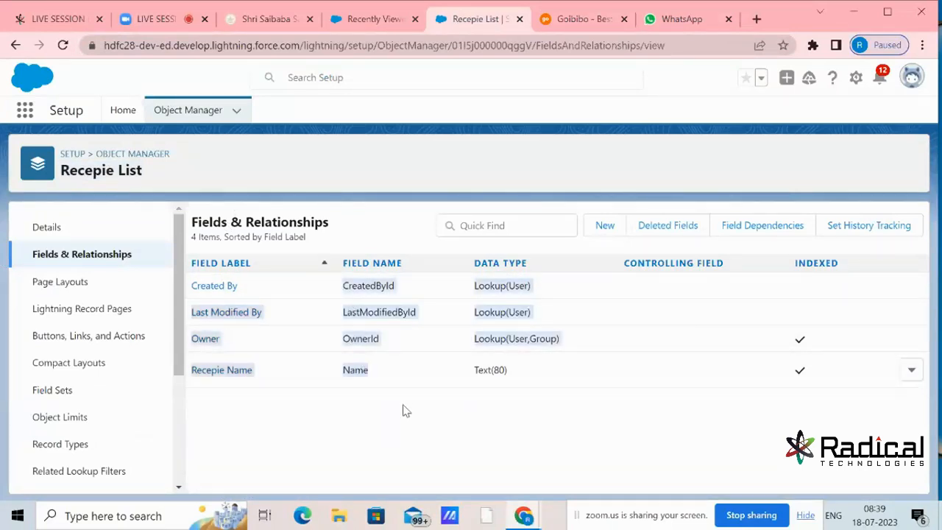
{"action": "left_click", "coordinate": [403, 410]}
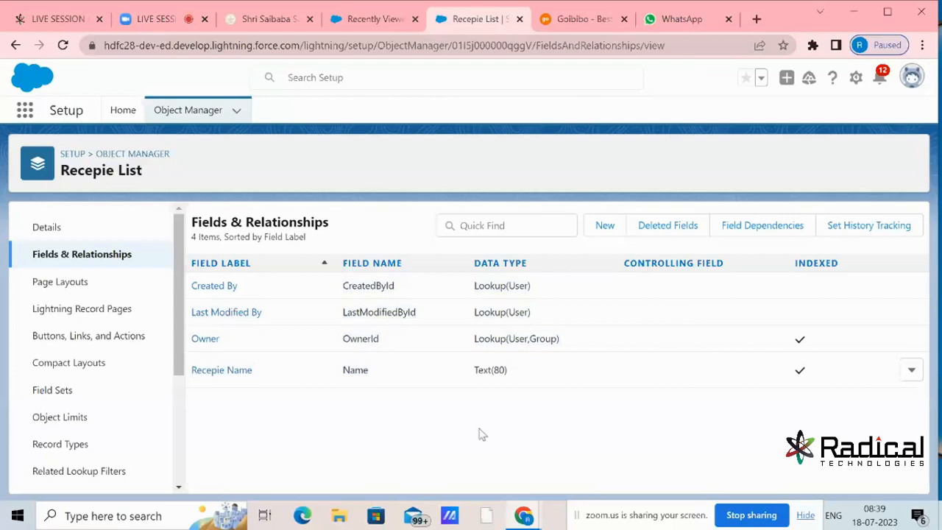
Step: Switch to Snipping Tool and capture the Field Name column of the Recepie List fields table
{"action": "left_click", "coordinate": [144, 519]}
{"action": "type", "text": "snip"}
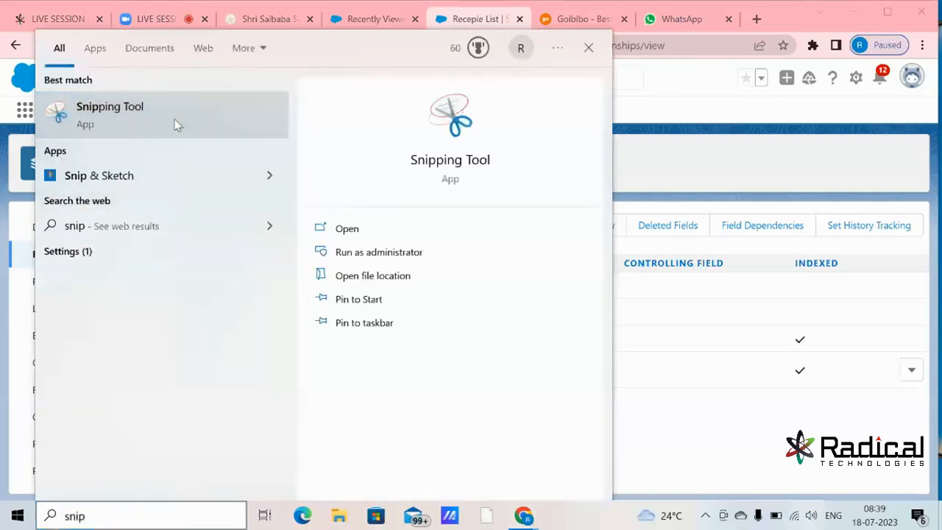
{"action": "left_click", "coordinate": [175, 122]}
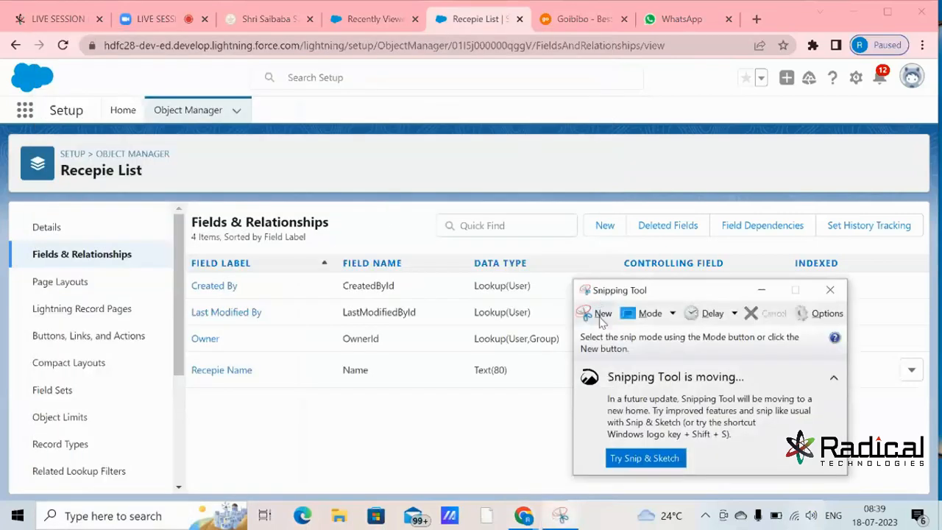
{"action": "left_click", "coordinate": [597, 314]}
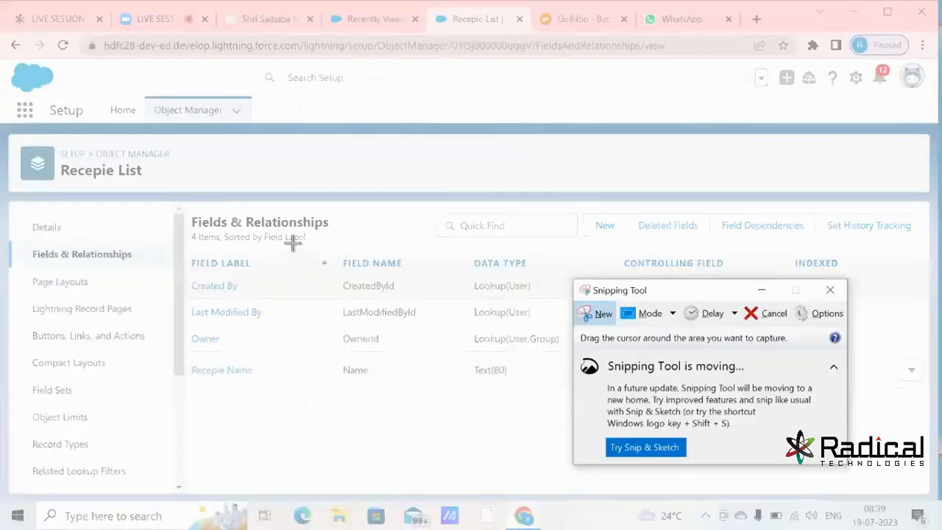
{"action": "left_click_drag", "start_coordinate": [303, 243], "coordinate": [433, 391]}
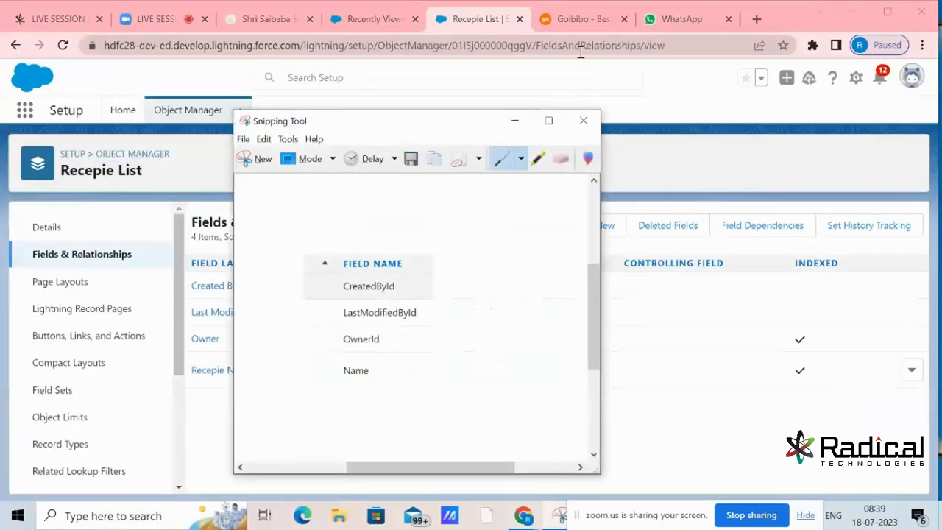
Step: Switch to WhatsApp Web and send the captured field-name snip to the ON_WD_SALESFORCE_JULY-23_8.30AM group
{"action": "left_click", "coordinate": [666, 21]}
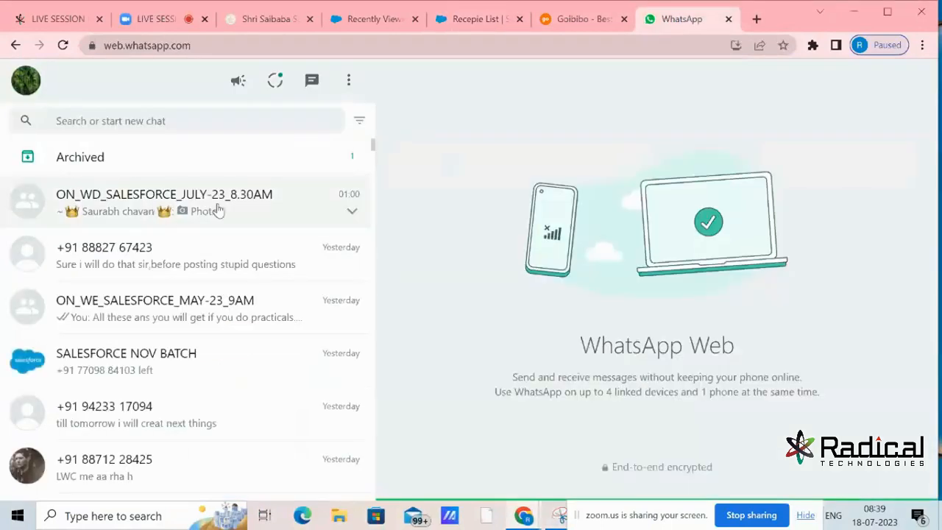
{"action": "left_click", "coordinate": [218, 211]}
{"action": "left_click", "coordinate": [494, 480]}
{"action": "key", "text": "ctrl+v"}
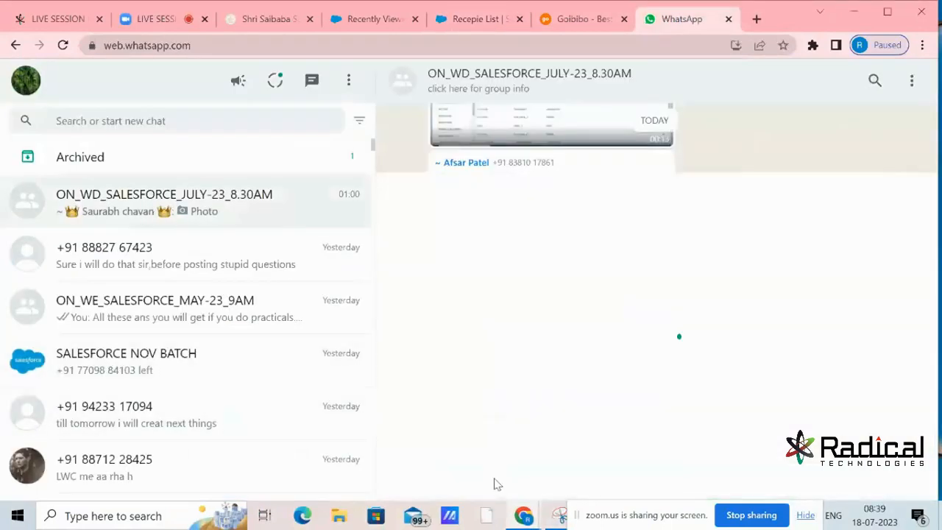
{"action": "key", "text": "Return"}
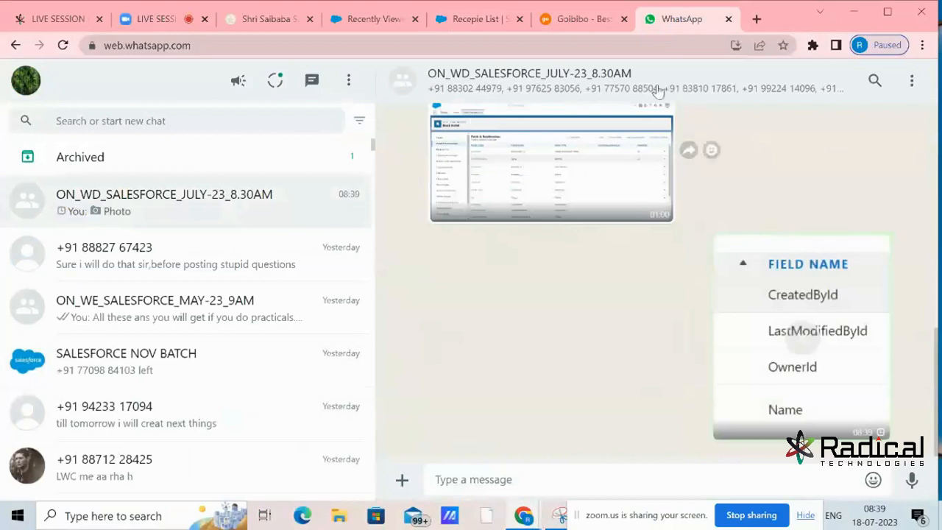
Step: Return to the Recepie List object's fields in Salesforce and start a new custom field with the Currency data type
{"action": "left_click", "coordinate": [383, 19]}
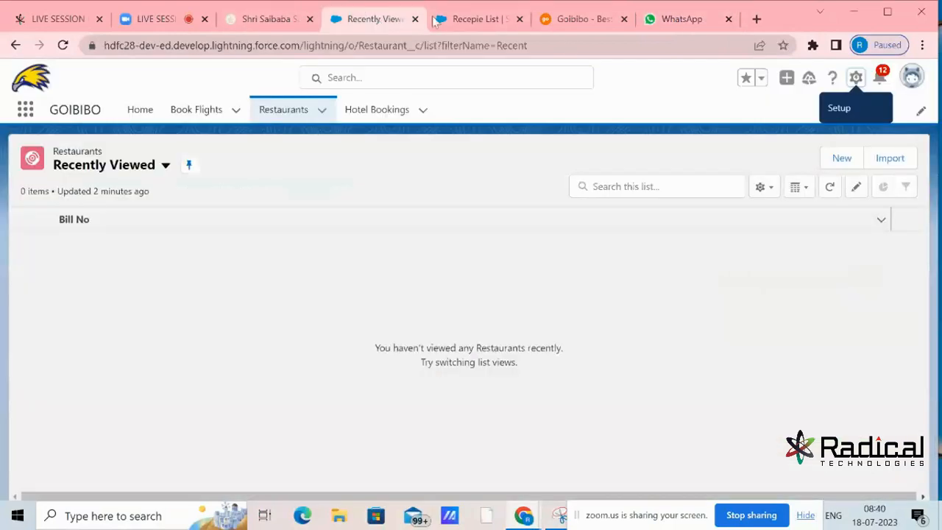
{"action": "left_click", "coordinate": [460, 20]}
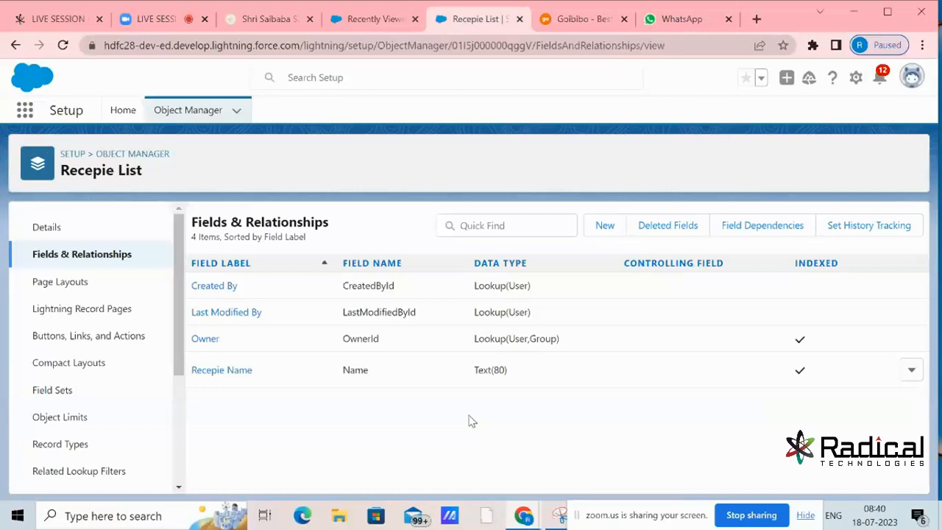
{"action": "left_click", "coordinate": [600, 226]}
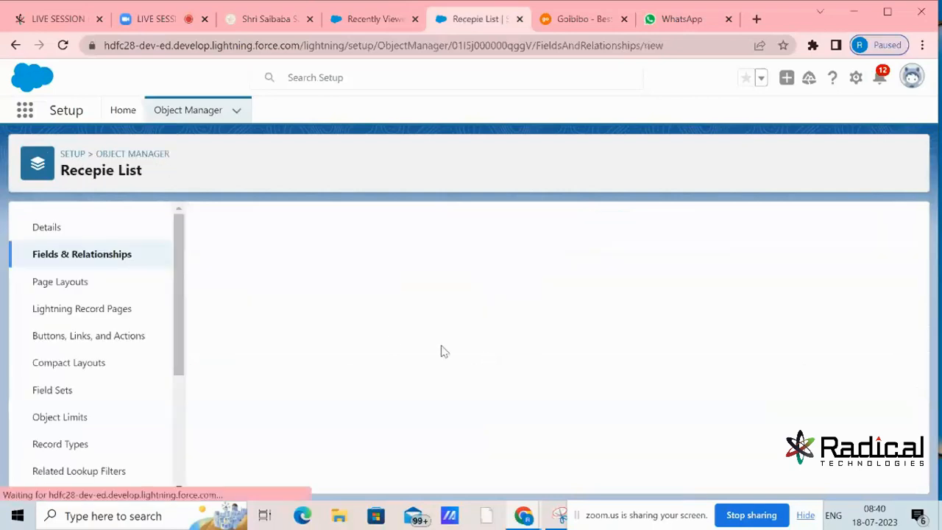
{"action": "scroll", "coordinate": [369, 343], "scroll_direction": "down", "scroll_amount": 1}
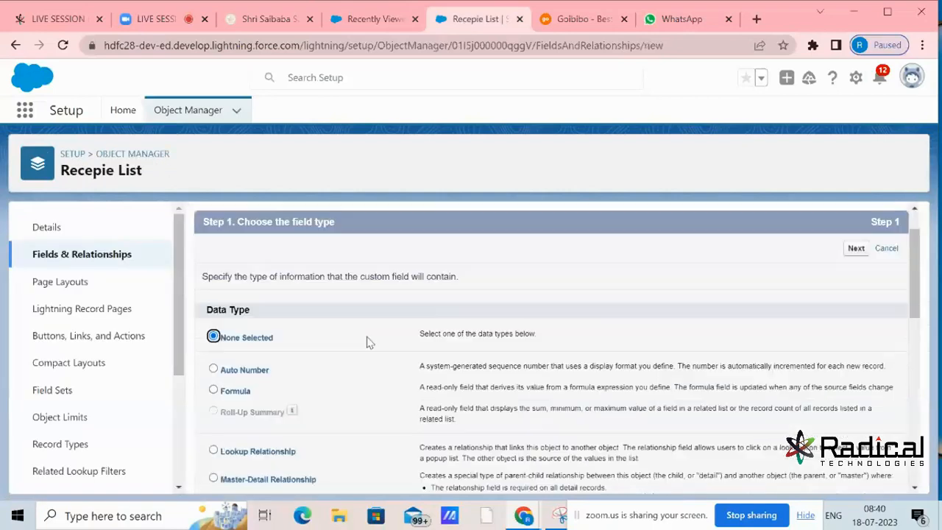
{"action": "scroll", "coordinate": [369, 343], "scroll_direction": "down", "scroll_amount": 5}
{"action": "left_click", "coordinate": [214, 298]}
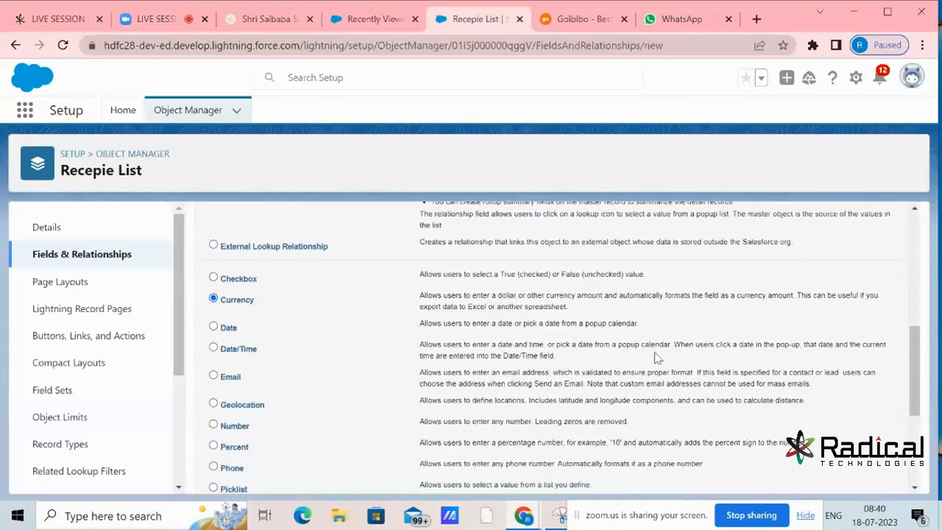
{"action": "scroll", "coordinate": [658, 357], "scroll_direction": "down", "scroll_amount": 3}
{"action": "left_click", "coordinate": [857, 478]}
Step: Label the currency field Price and set its length to 3 digits, keeping 0 decimal places
{"action": "left_click", "coordinate": [408, 328]}
{"action": "type", "text": "Price"}
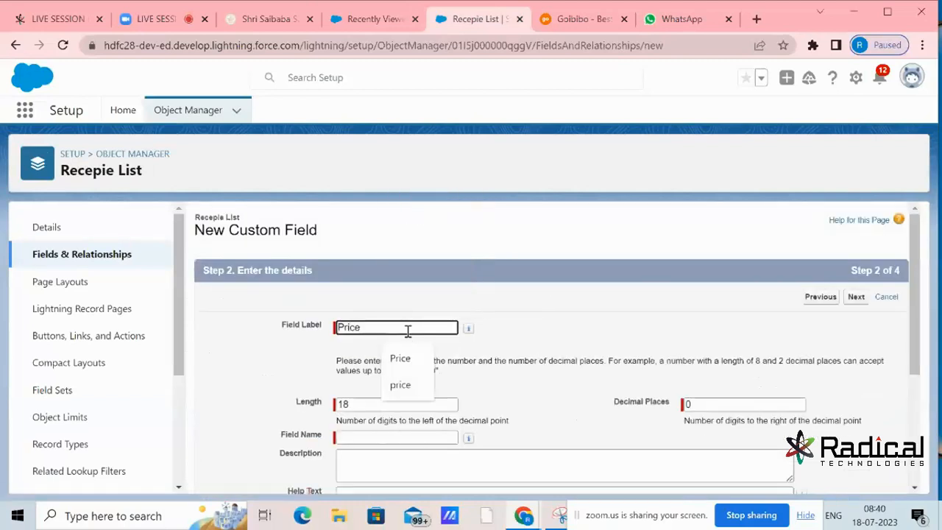
{"action": "key", "text": "Tab"}
{"action": "key", "text": "Tab"}
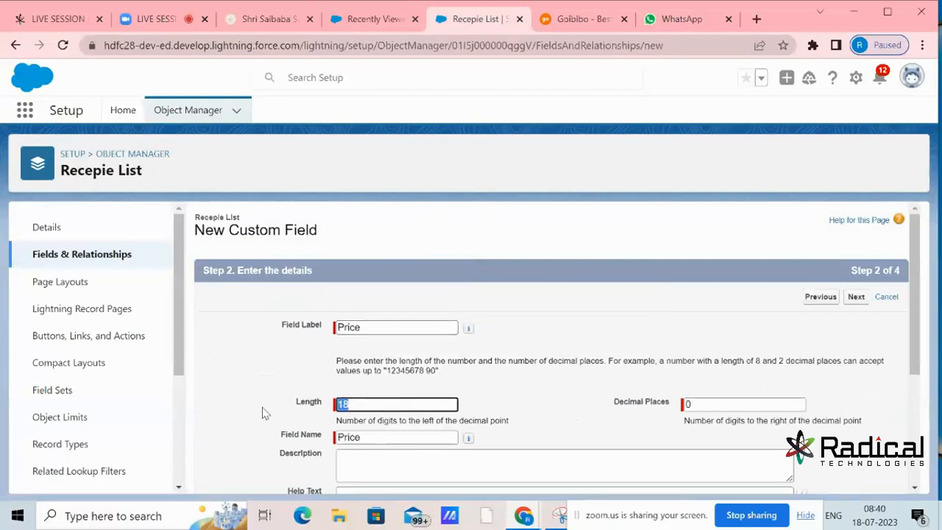
{"action": "type", "text": "3"}
{"action": "left_click", "coordinate": [497, 373]}
{"action": "scroll", "coordinate": [530, 360], "scroll_direction": "down", "scroll_amount": 1}
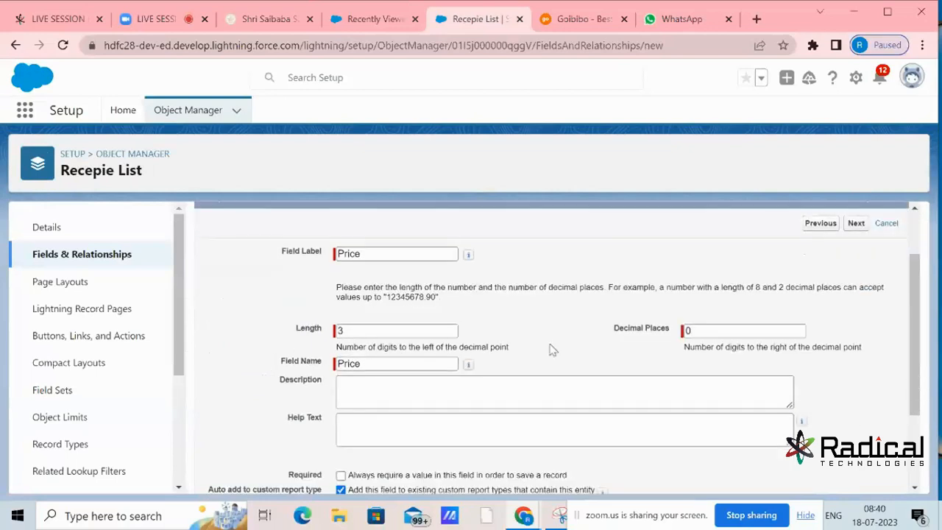
{"action": "left_click_drag", "start_coordinate": [714, 328], "coordinate": [568, 321]}
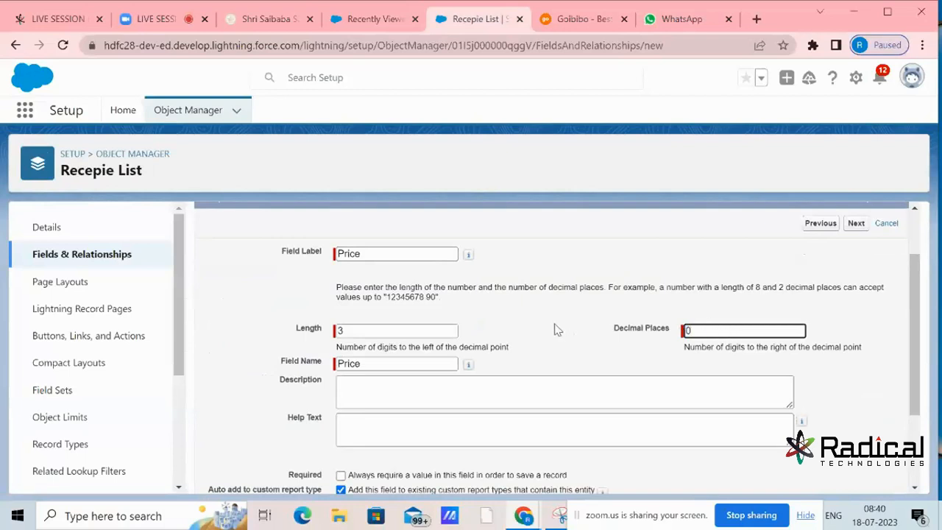
Step: Make the Price field required, accept the default field-level security and page layouts, and save it
{"action": "scroll", "coordinate": [557, 329], "scroll_direction": "down", "scroll_amount": 1}
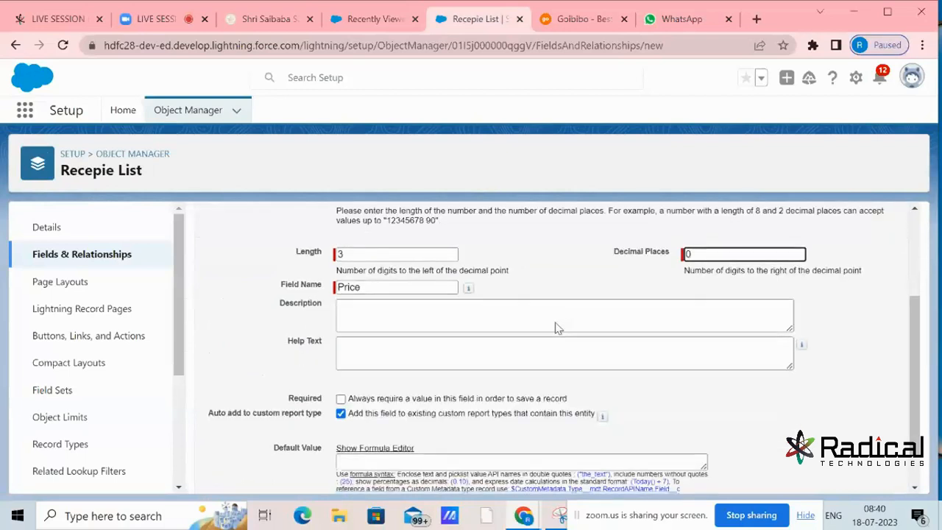
{"action": "scroll", "coordinate": [555, 326], "scroll_direction": "down", "scroll_amount": 1}
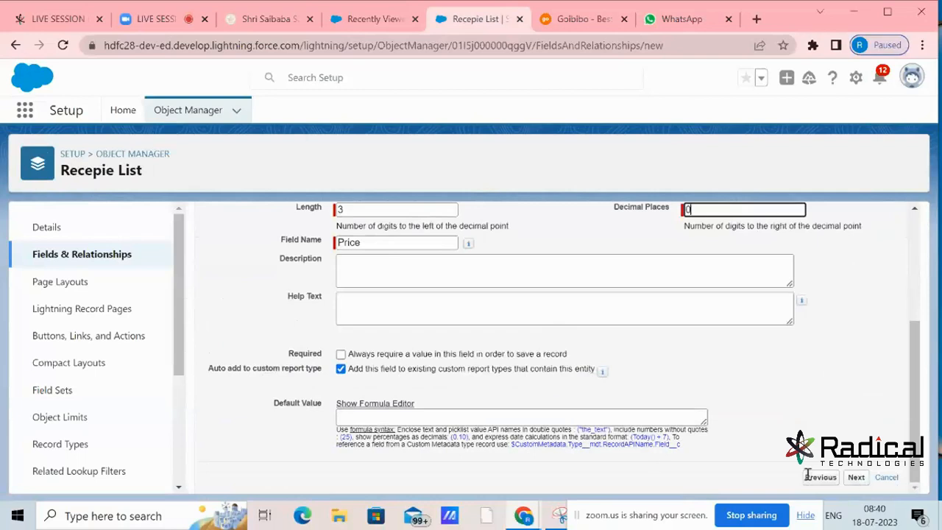
{"action": "left_click", "coordinate": [341, 354]}
{"action": "left_click", "coordinate": [858, 477]}
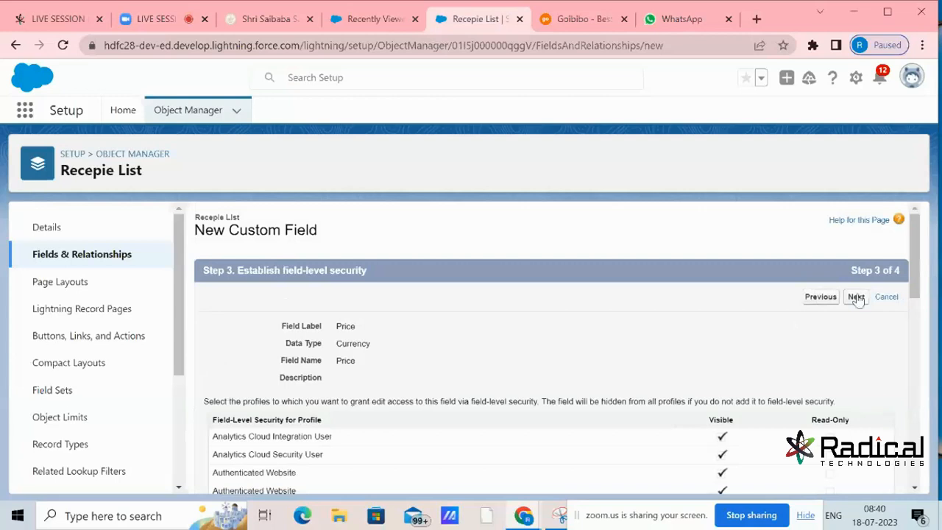
{"action": "left_click", "coordinate": [857, 298]}
{"action": "left_click", "coordinate": [853, 299]}
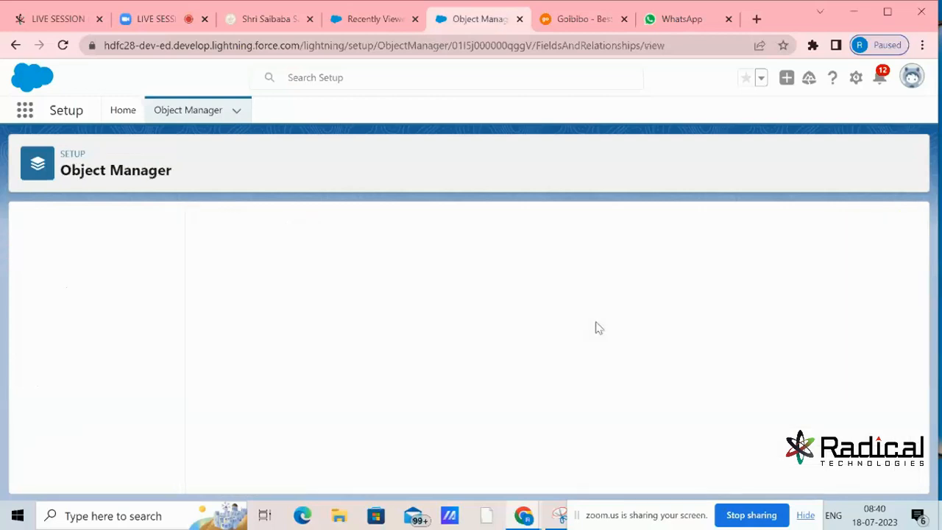
Step: Reload the GOIBIBO app, dismiss the new Restaurant form, and open the Recepies List tab
{"action": "left_click", "coordinate": [380, 22]}
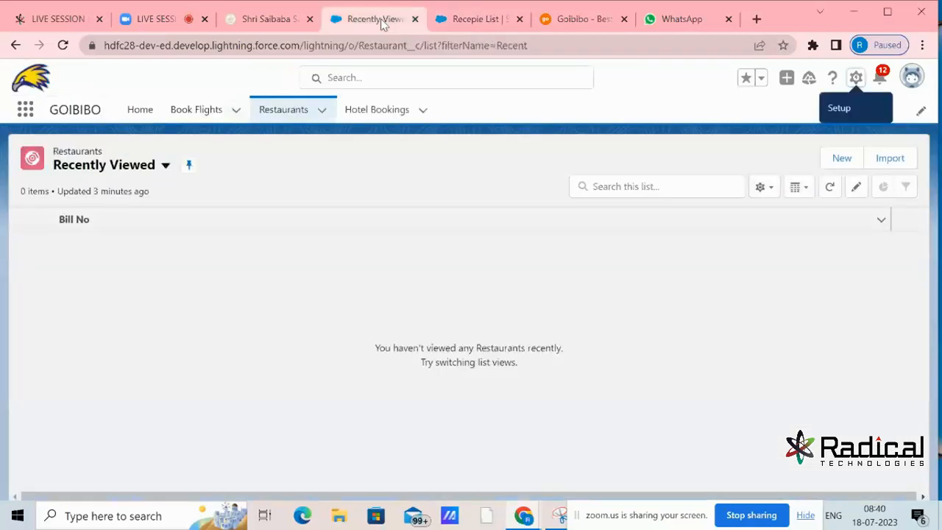
{"action": "key", "text": "F5"}
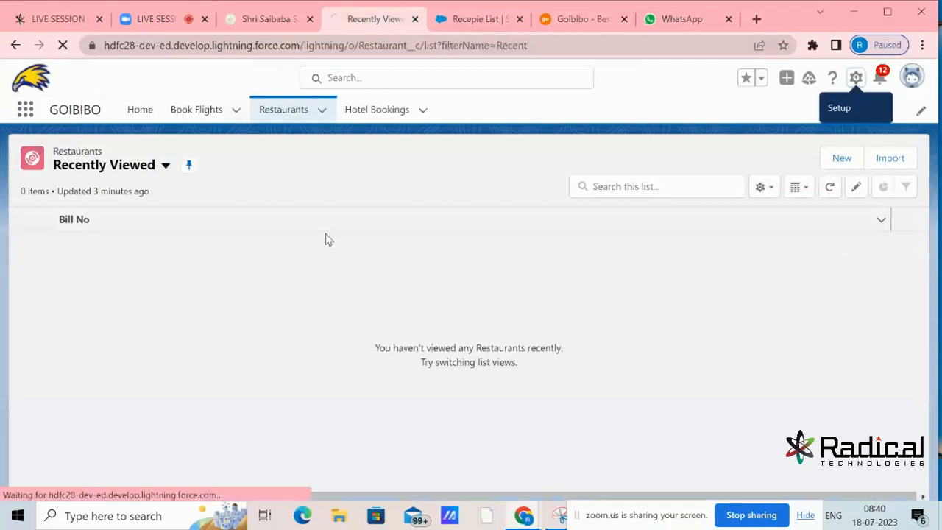
{"action": "key", "text": "XF86MonBrightnessUp"}
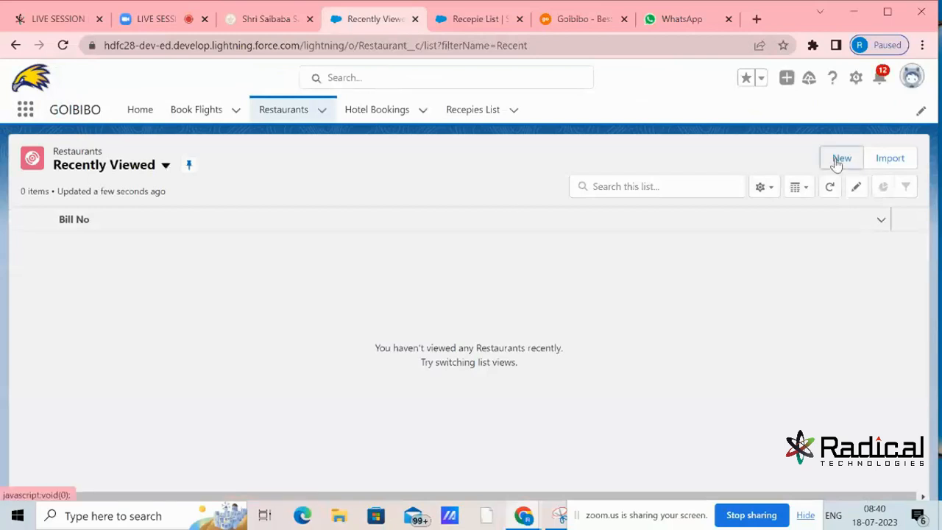
{"action": "left_click", "coordinate": [840, 160]}
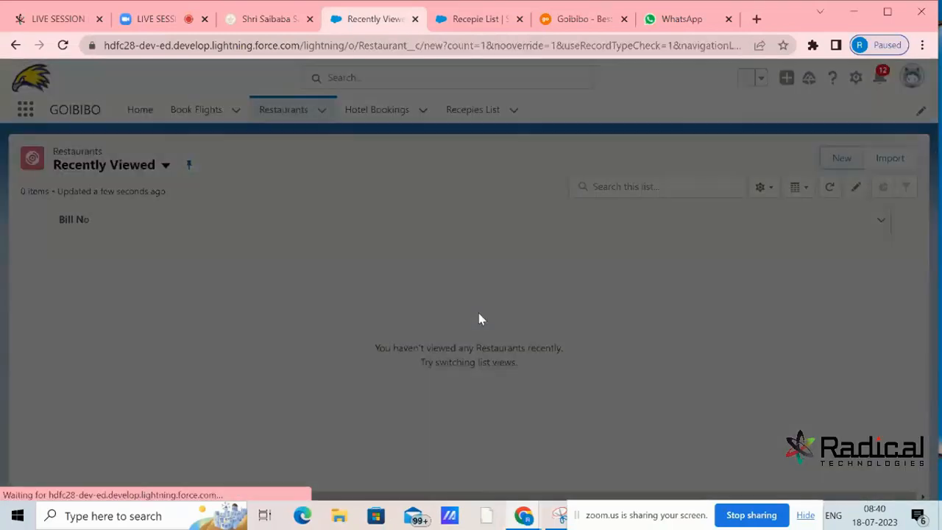
{"action": "left_click", "coordinate": [773, 77]}
{"action": "left_click", "coordinate": [468, 115]}
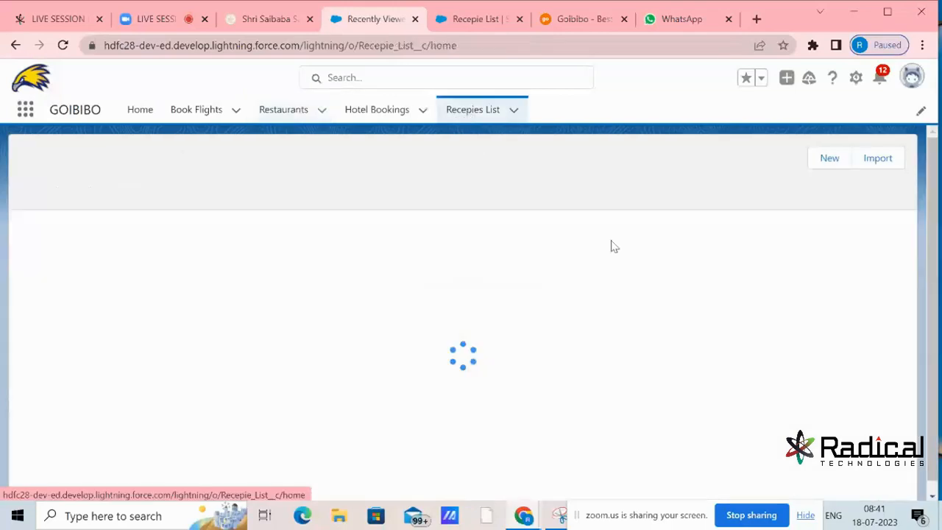
Step: Open a new Recepie List record form, inspect its required Recepie Name and Price fields, and cancel it
{"action": "left_click", "coordinate": [759, 159]}
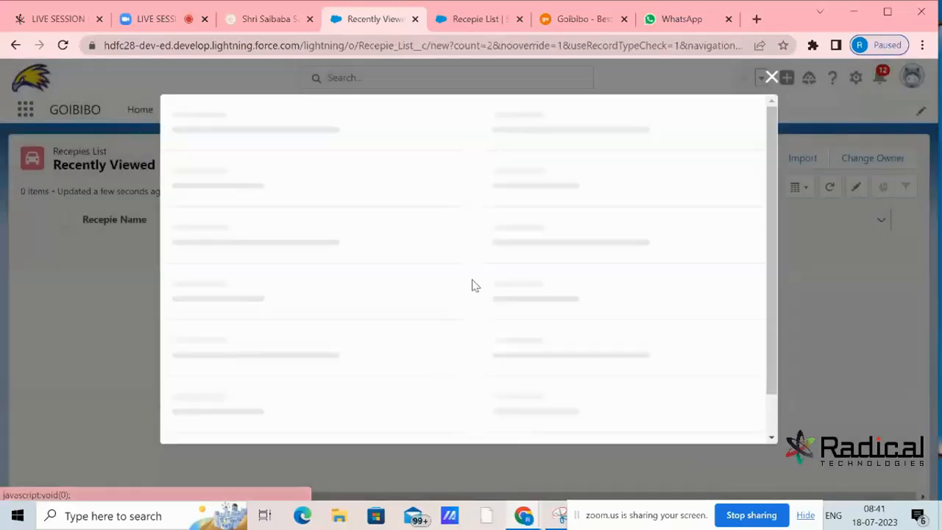
{"action": "left_click", "coordinate": [269, 274]}
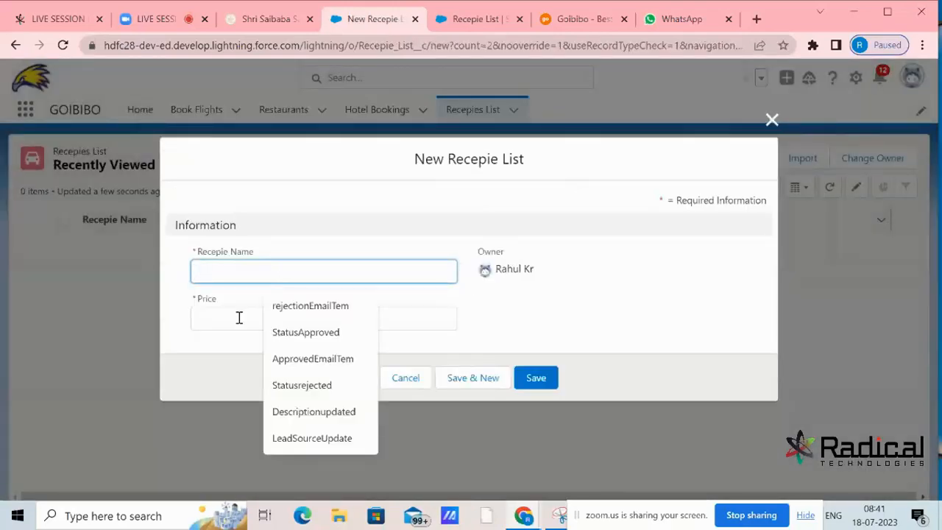
{"action": "left_click", "coordinate": [242, 318]}
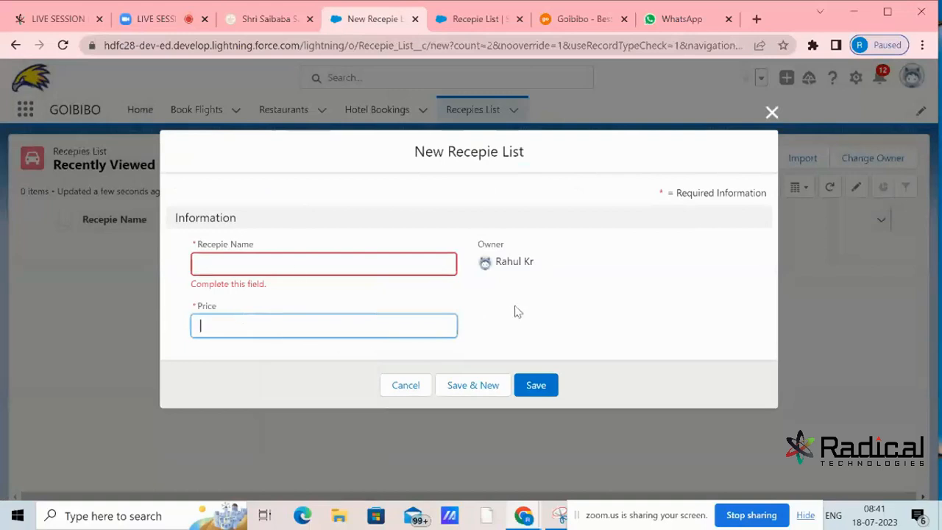
{"action": "left_click", "coordinate": [274, 268]}
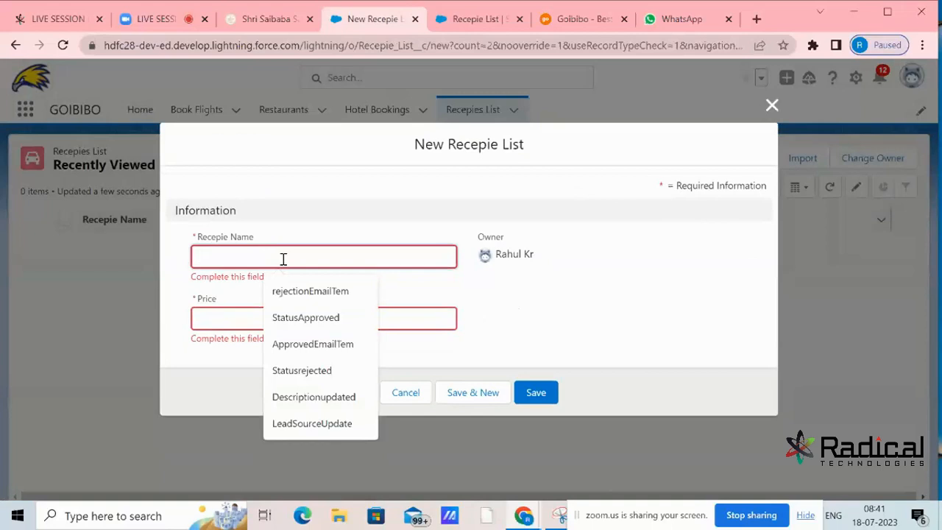
{"action": "left_click", "coordinate": [522, 299]}
{"action": "left_click", "coordinate": [404, 392]}
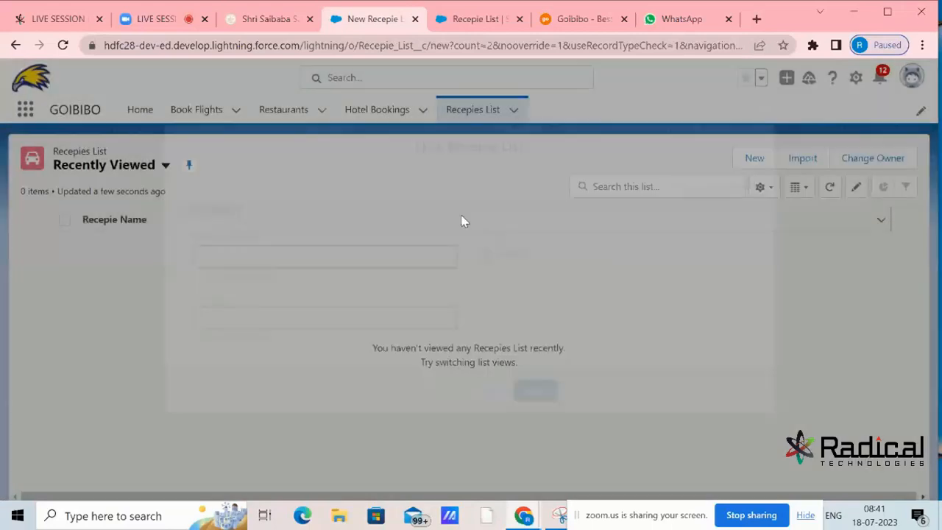
Step: Return to the Recepie List object's fields in Setup and start a new custom field with the Picklist data type
{"action": "left_click", "coordinate": [477, 21]}
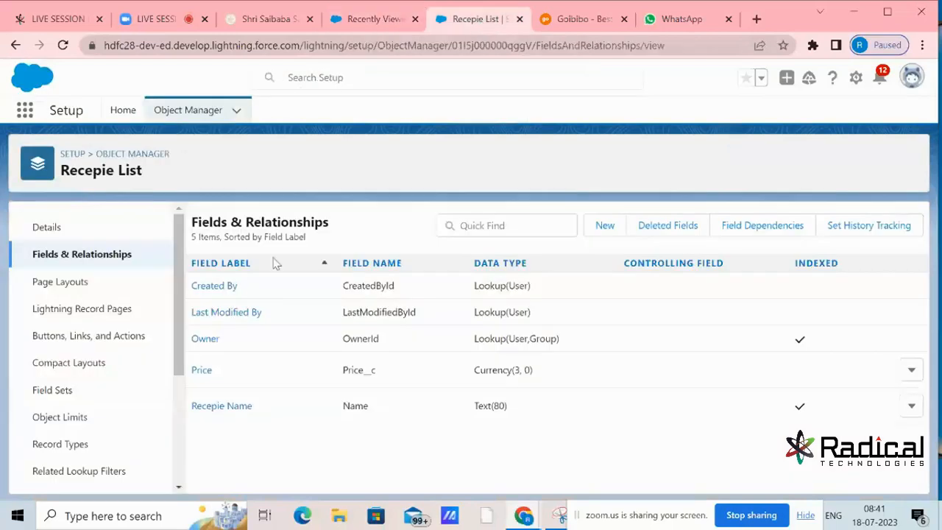
{"action": "left_click", "coordinate": [608, 228]}
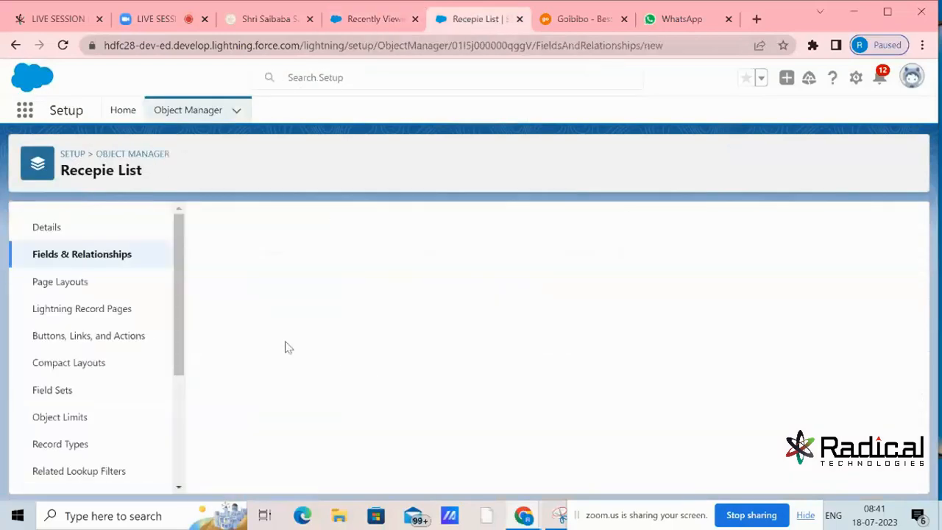
{"action": "scroll", "coordinate": [287, 346], "scroll_direction": "down", "scroll_amount": 8}
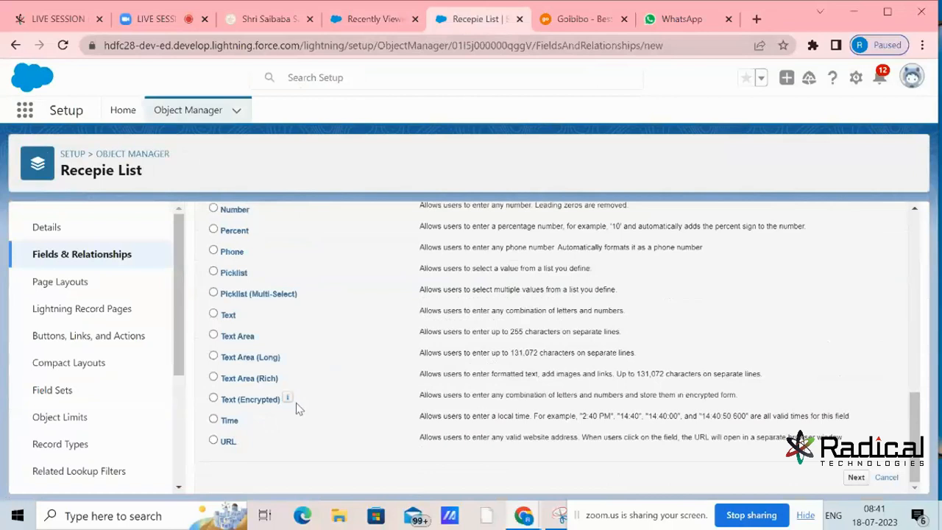
{"action": "scroll", "coordinate": [553, 326], "scroll_direction": "up", "scroll_amount": 10}
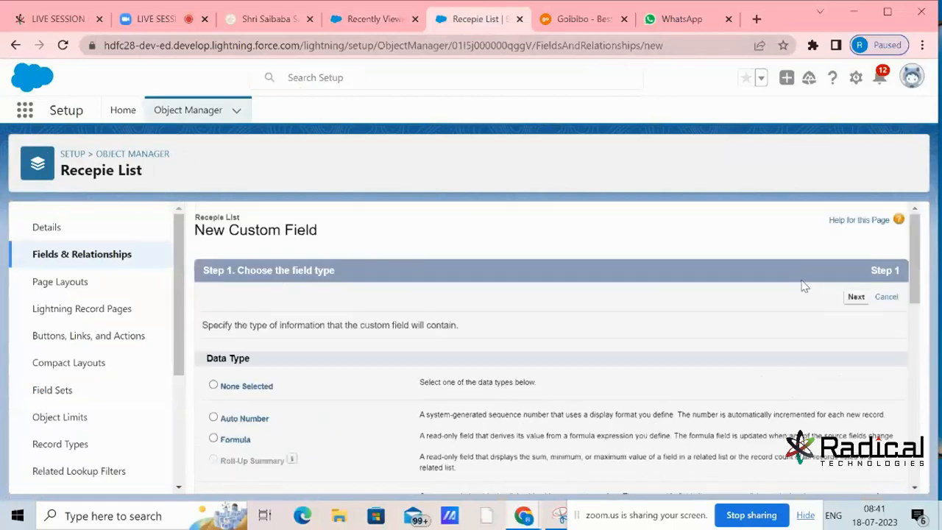
{"action": "left_click", "coordinate": [856, 296]}
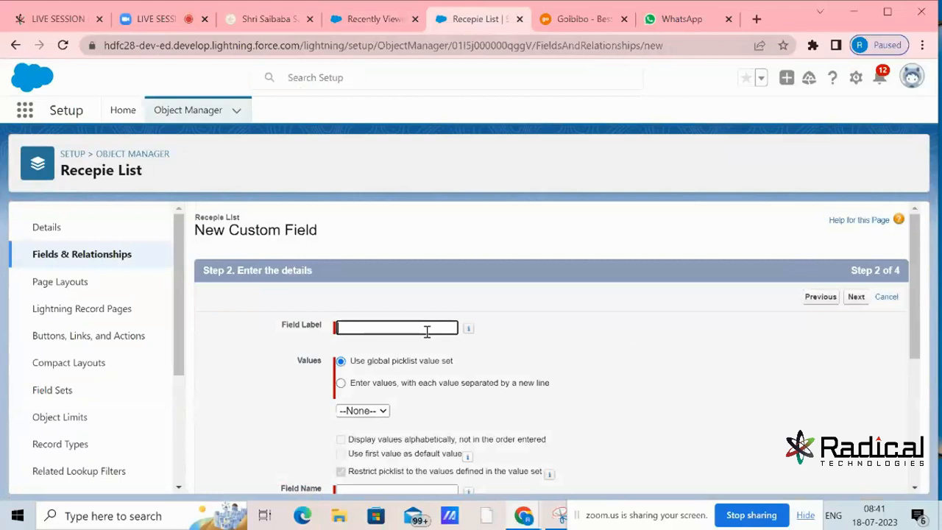
Step: Label the picklist field Recepie Type, enter VEG and NON VEG as its own values, and continue to field-level security
{"action": "type", "text": "Recepie"}
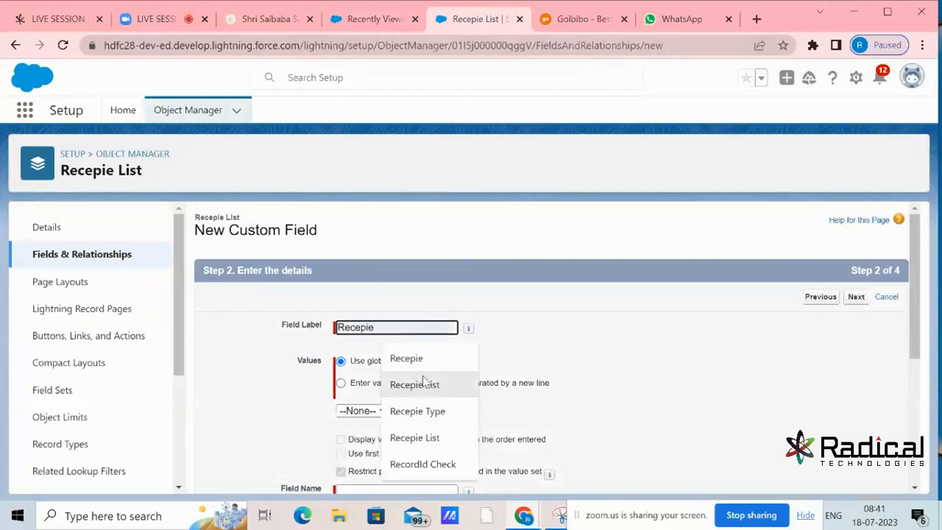
{"action": "left_click", "coordinate": [434, 411]}
{"action": "left_click", "coordinate": [341, 384]}
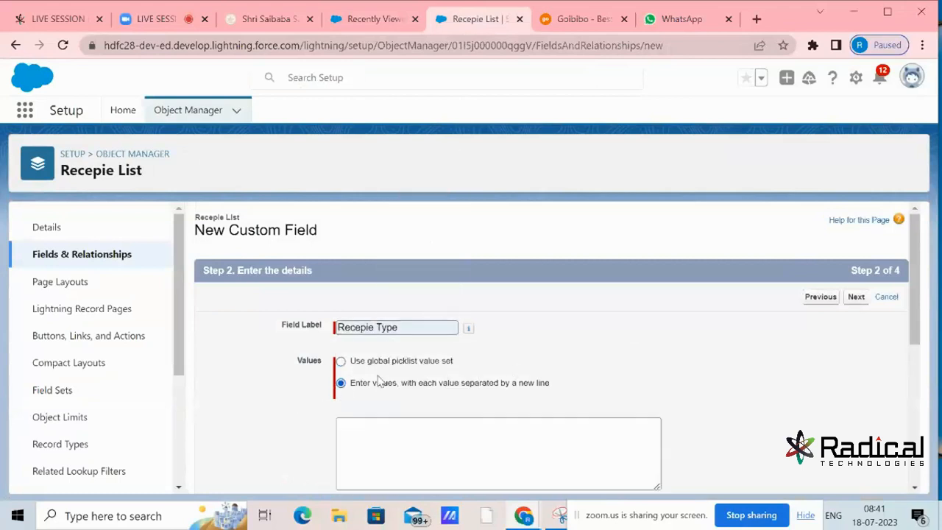
{"action": "scroll", "coordinate": [535, 390], "scroll_direction": "down", "scroll_amount": 2}
{"action": "left_click", "coordinate": [506, 314]}
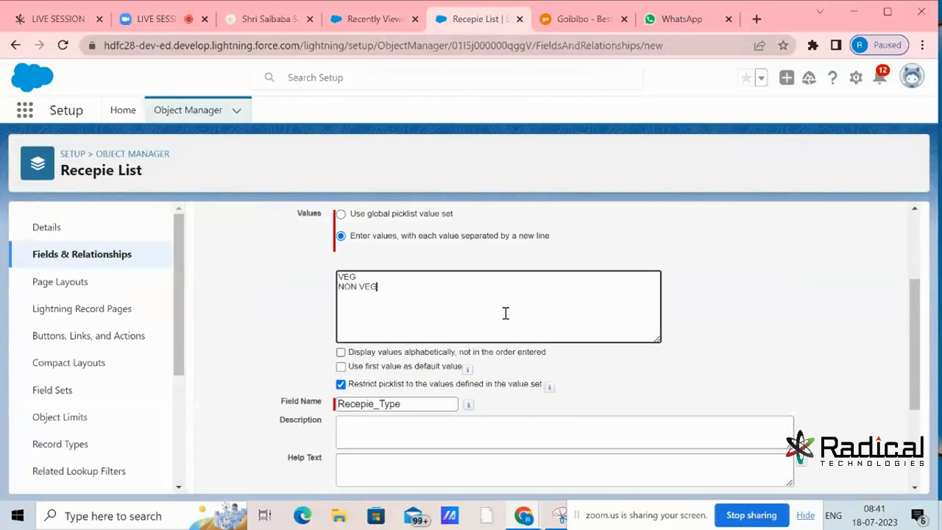
{"action": "left_click_drag", "start_coordinate": [374, 279], "coordinate": [302, 278]}
{"action": "left_click_drag", "start_coordinate": [378, 287], "coordinate": [330, 289]}
{"action": "left_click", "coordinate": [391, 293]}
{"action": "scroll", "coordinate": [632, 374], "scroll_direction": "up", "scroll_amount": 3}
{"action": "left_click", "coordinate": [856, 297]}
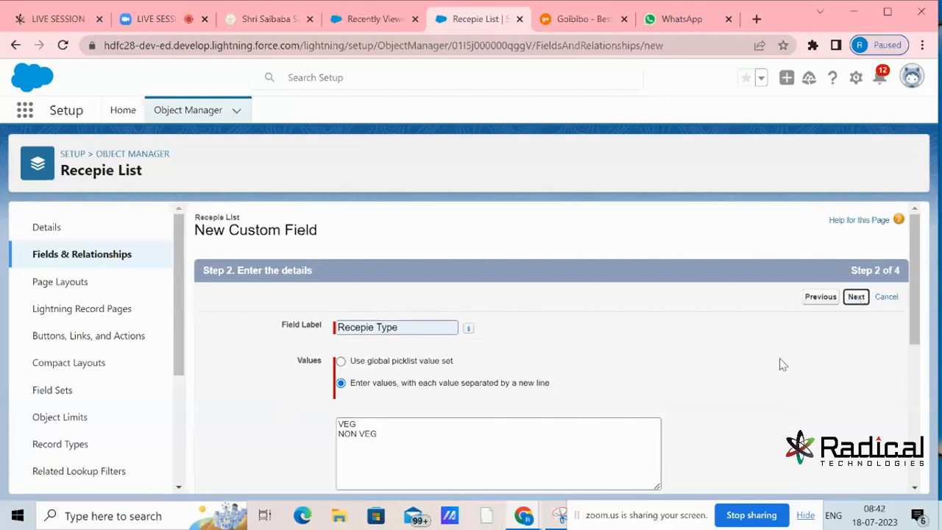
Step: Save the Recepie Type picklist field with the default security and page layout settings, and reload the Recepies List page in the GOIBIBO app
{"action": "left_click", "coordinate": [856, 298]}
{"action": "left_click", "coordinate": [856, 297]}
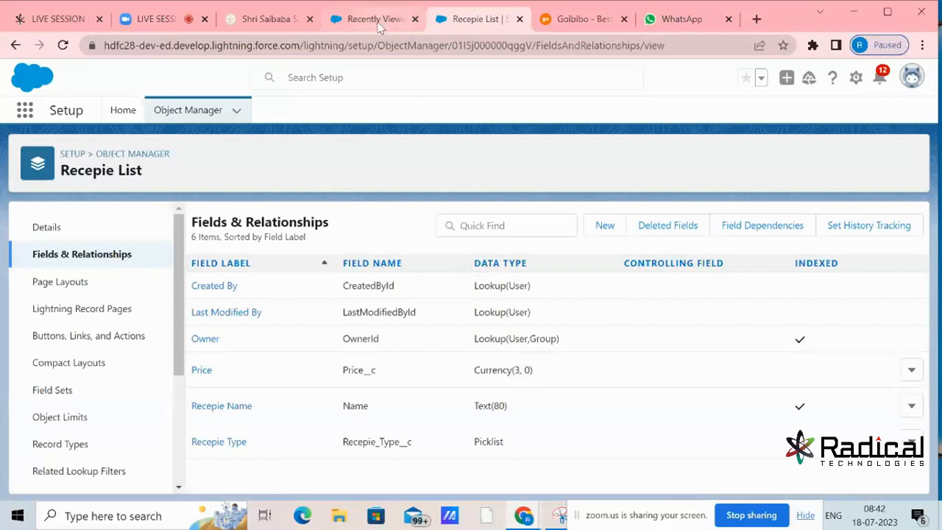
{"action": "left_click", "coordinate": [379, 26]}
{"action": "left_click", "coordinate": [63, 46]}
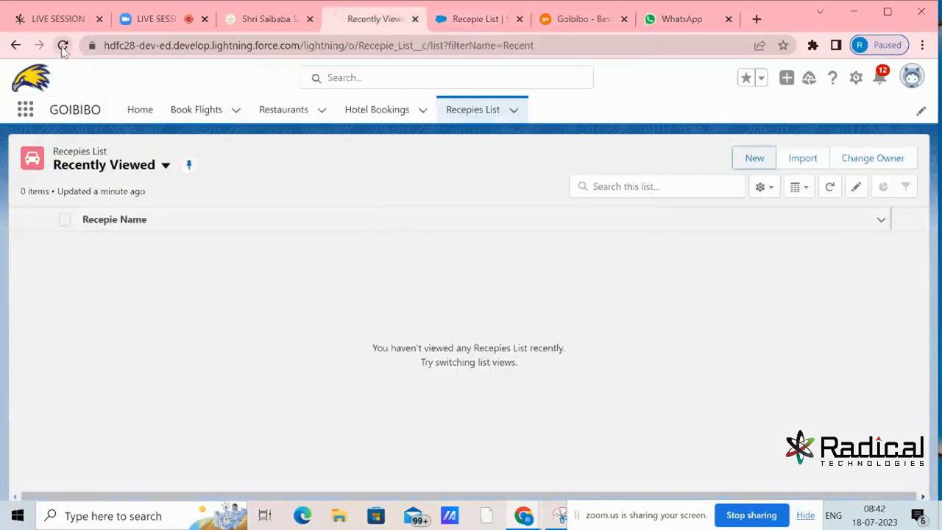
{"action": "left_click", "coordinate": [63, 46]}
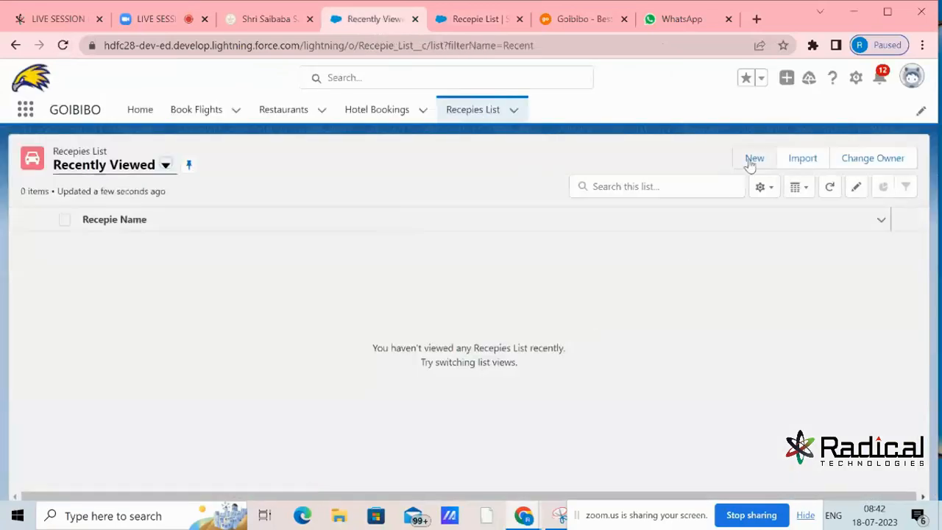
Step: Create a Recepie List record named Mashrrom Masala (Rs 170) with price 170 and type VEG, saving it and starting another record
{"action": "left_click", "coordinate": [750, 163]}
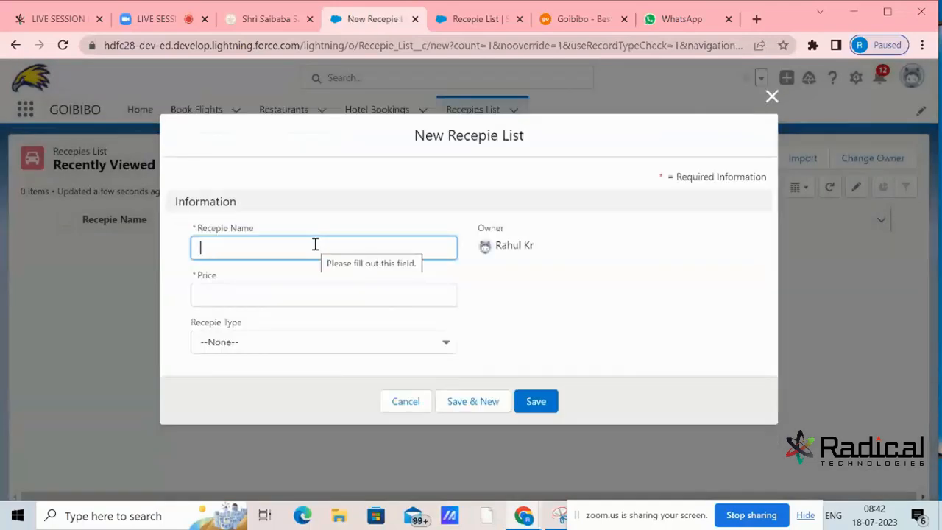
{"action": "type", "text": "MAshrrom Masala"}
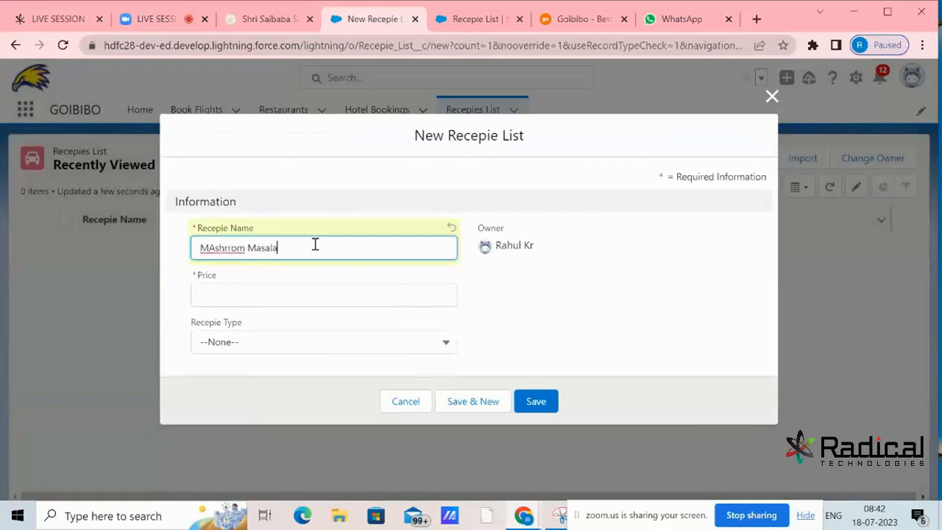
{"action": "left_click", "coordinate": [216, 252]}
{"action": "key", "text": "BackSpace"}
{"action": "type", "text": "a"}
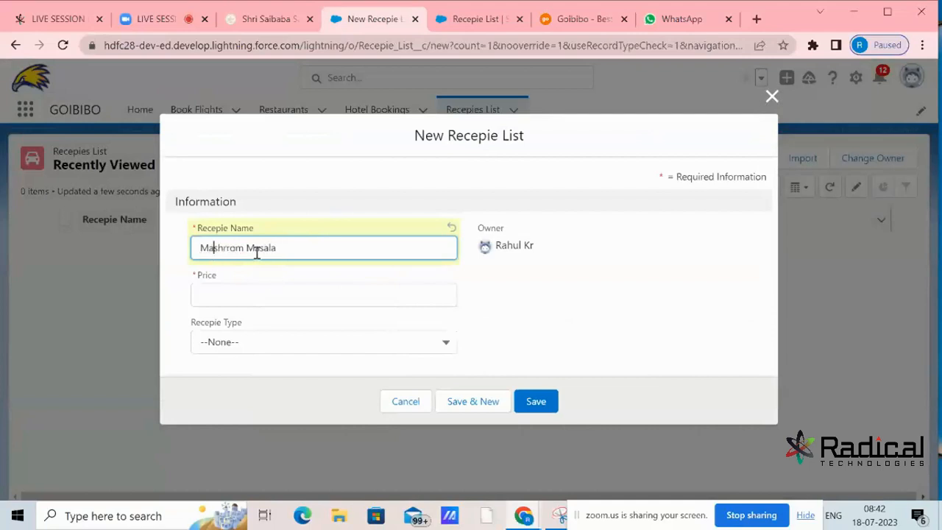
{"action": "left_click", "coordinate": [293, 251]}
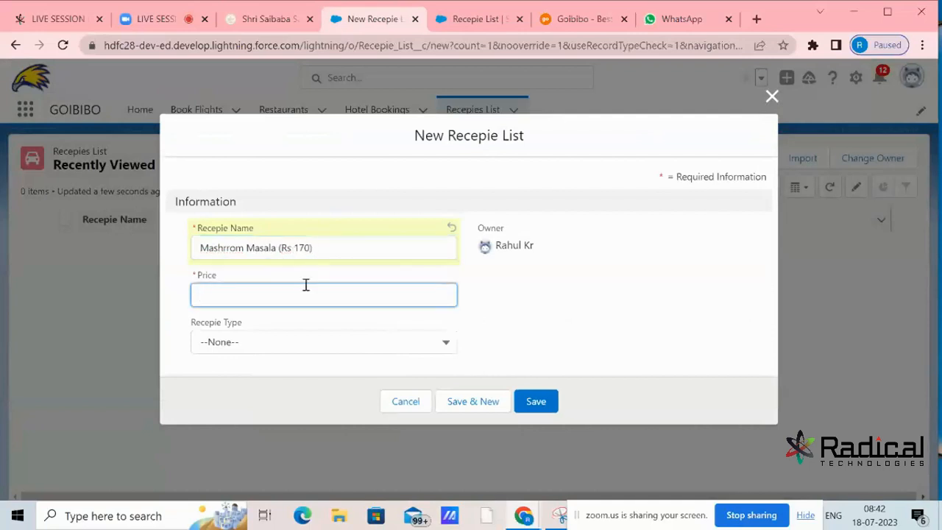
{"action": "type", "text": "170"}
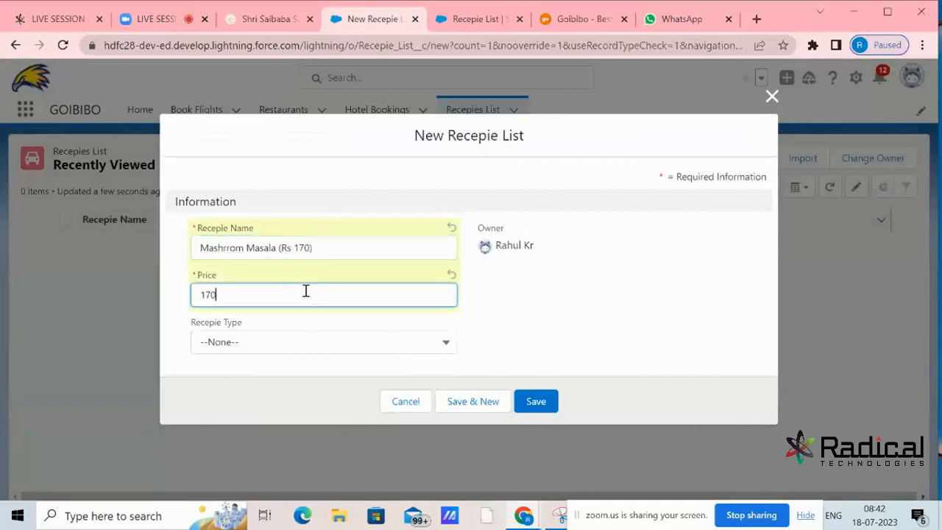
{"action": "left_click", "coordinate": [326, 343]}
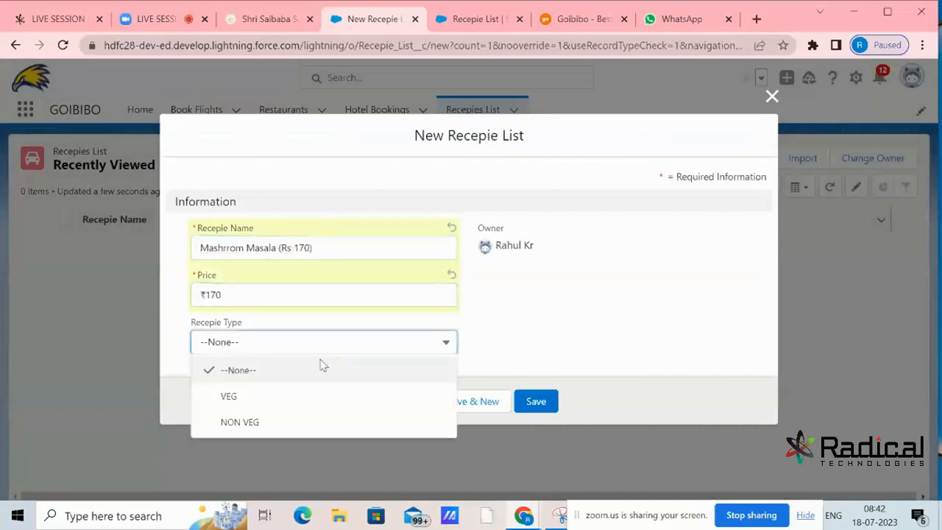
{"action": "left_click", "coordinate": [252, 398]}
{"action": "left_click", "coordinate": [483, 405]}
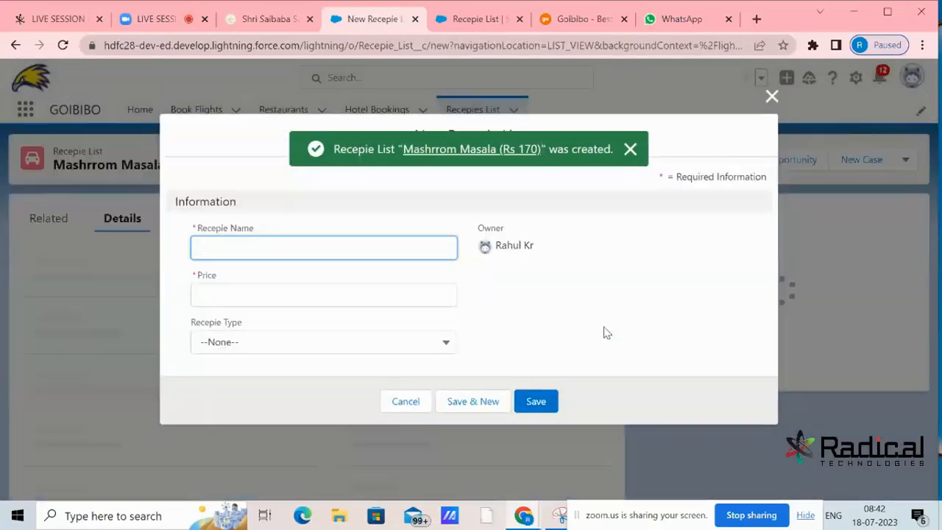
Step: Create a Recepie List record named Chicken Curry (Rs 190) with price 190 and type NON VEG, saving it and starting another record
{"action": "type", "text": "Checken Curry"}
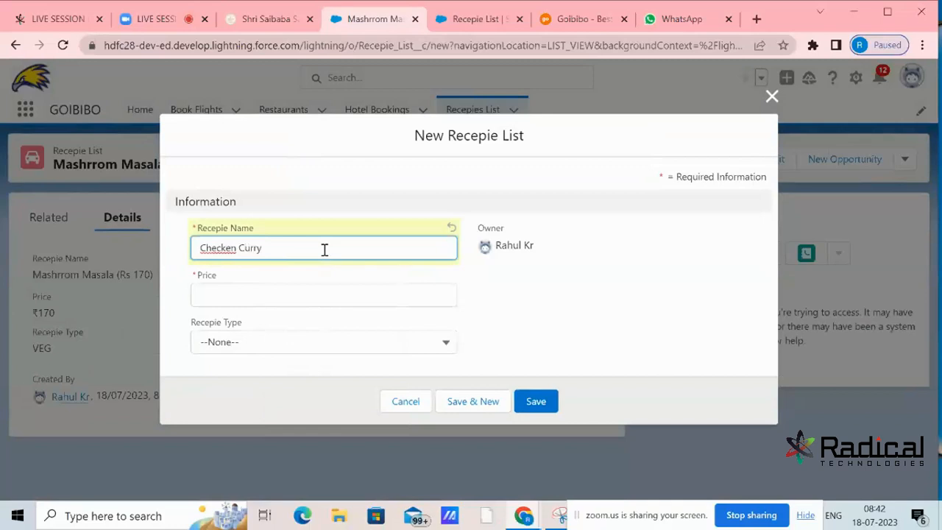
{"action": "type", "text": " ()"}
{"action": "type", "text": "Rs 19"}
{"action": "type", "text": "0"}
{"action": "left_click", "coordinate": [282, 296]}
{"action": "type", "text": "190"}
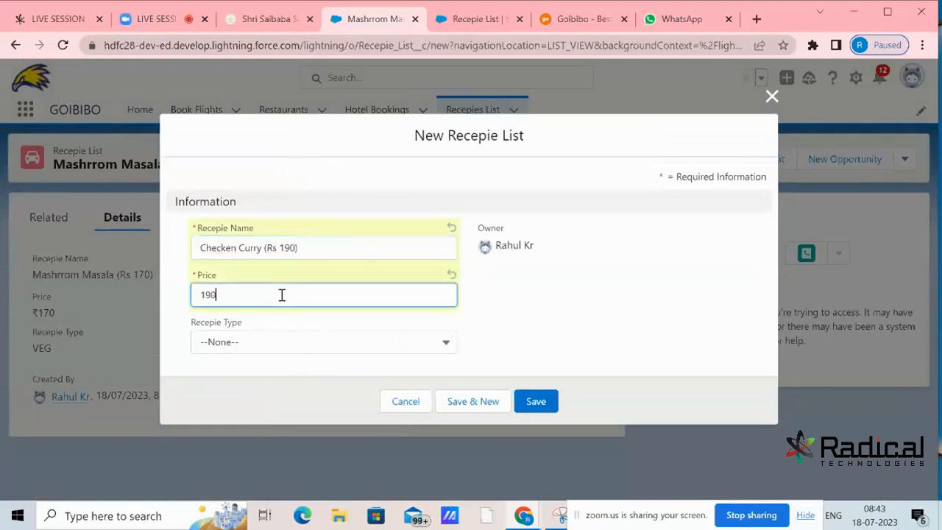
{"action": "left_click", "coordinate": [293, 353]}
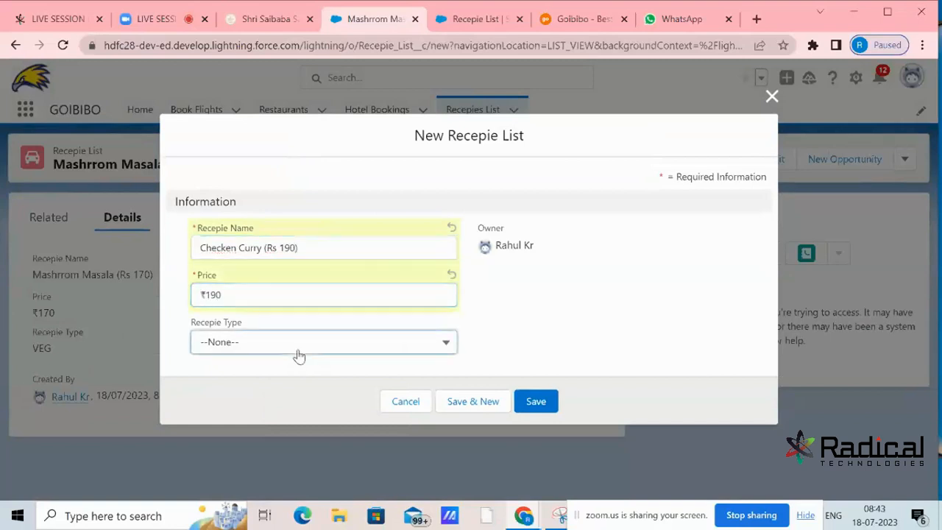
{"action": "left_click", "coordinate": [224, 422]}
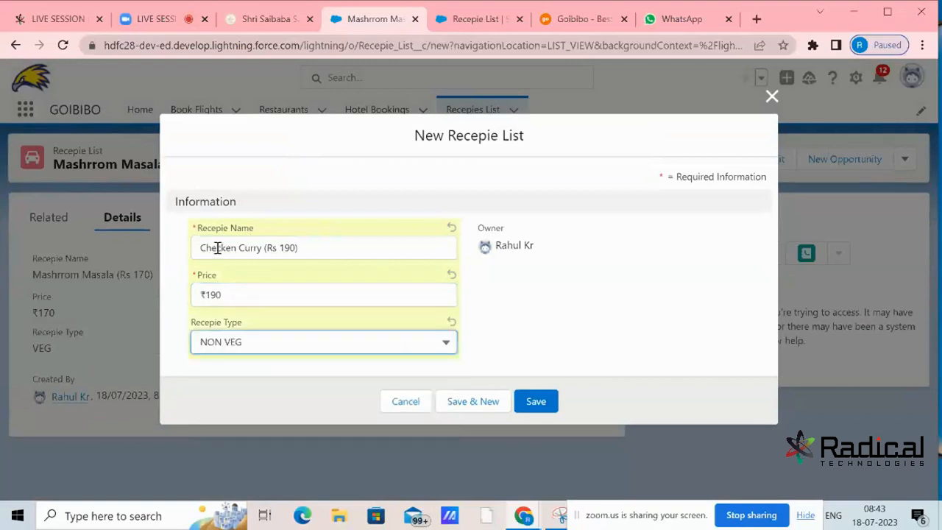
{"action": "left_click", "coordinate": [217, 248]}
{"action": "type", "text": "i"}
{"action": "key", "text": "Delete"}
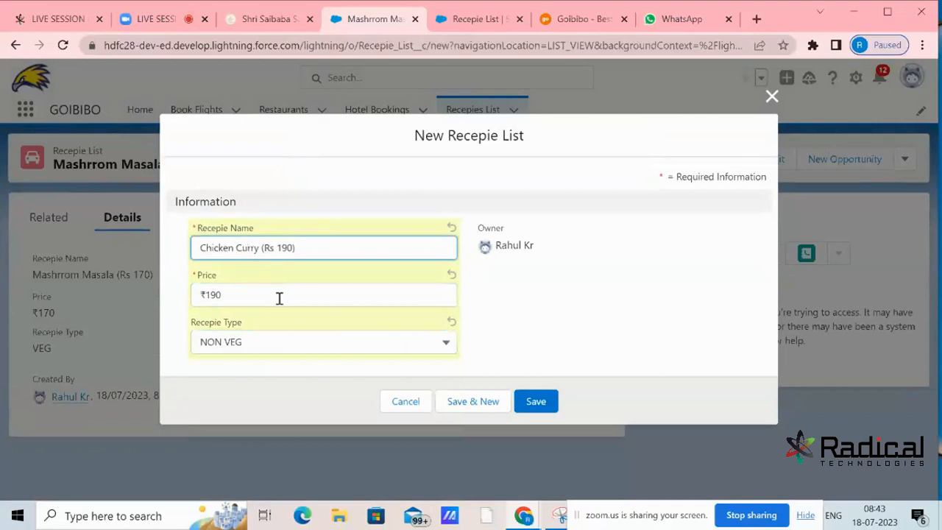
{"action": "left_click", "coordinate": [479, 405]}
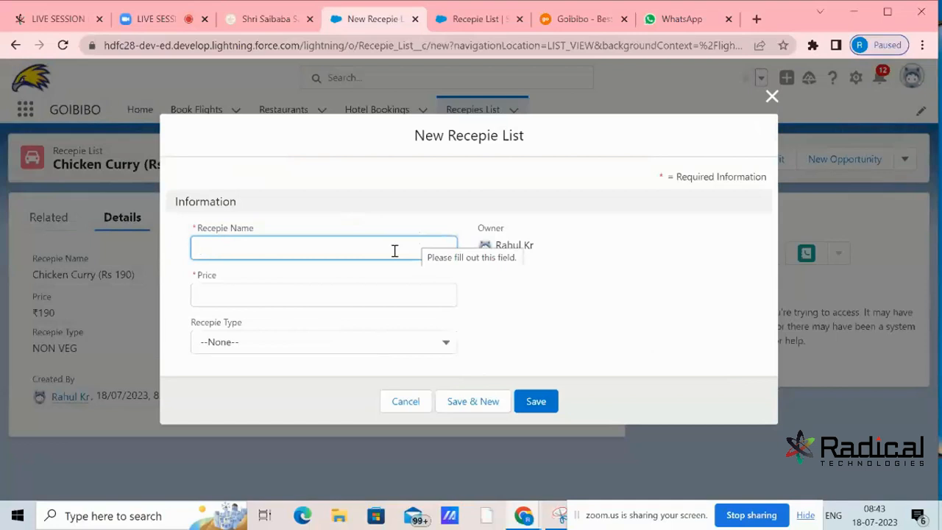
Step: Name the new Recepie List record Mix Veg (Rs 130)
{"action": "type", "text": "ve"}
{"action": "key", "text": "BackSpace"}
{"action": "key", "text": "BackSpace"}
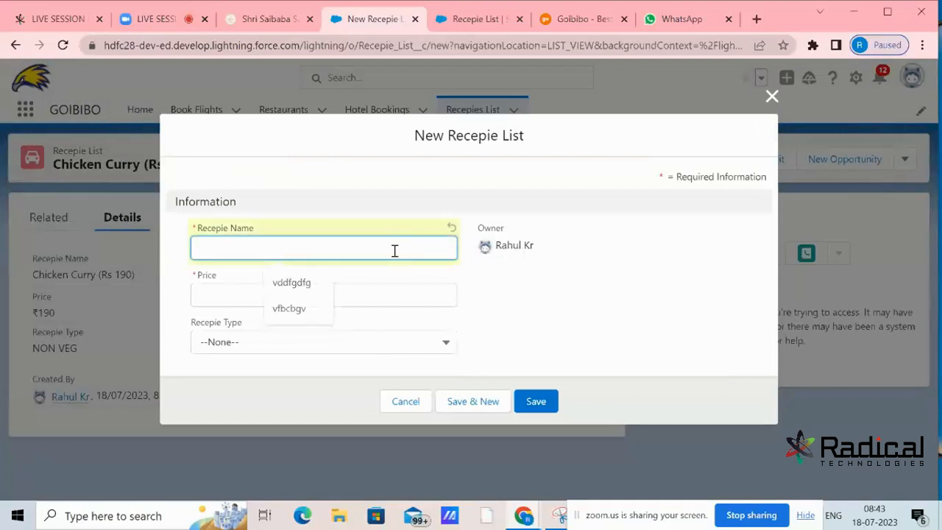
{"action": "type", "text": "Mix Ve"}
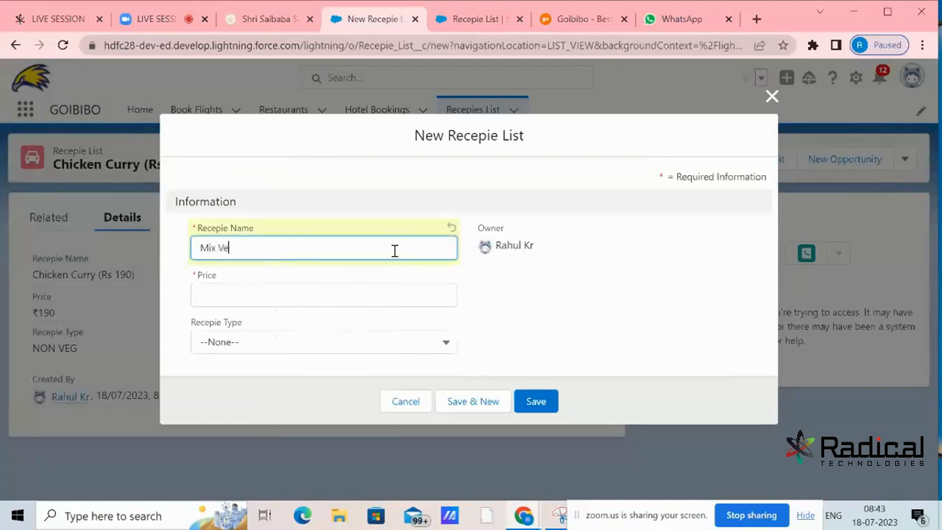
{"action": "type", "text": "g ("}
{"action": "key", "text": "BackSpace"}
{"action": "type", "text": "130)"}
{"action": "key", "text": "Left"}
{"action": "key", "text": "Left"}
{"action": "key", "text": "Left"}
{"action": "key", "text": "Left"}
{"action": "type", "text": "Rs"}
Step: Set the Mix Veg record's price to 130 and its Recepie Type to VEG, saving it and starting another record
{"action": "left_click", "coordinate": [349, 298]}
{"action": "type", "text": "130"}
{"action": "left_click", "coordinate": [365, 343]}
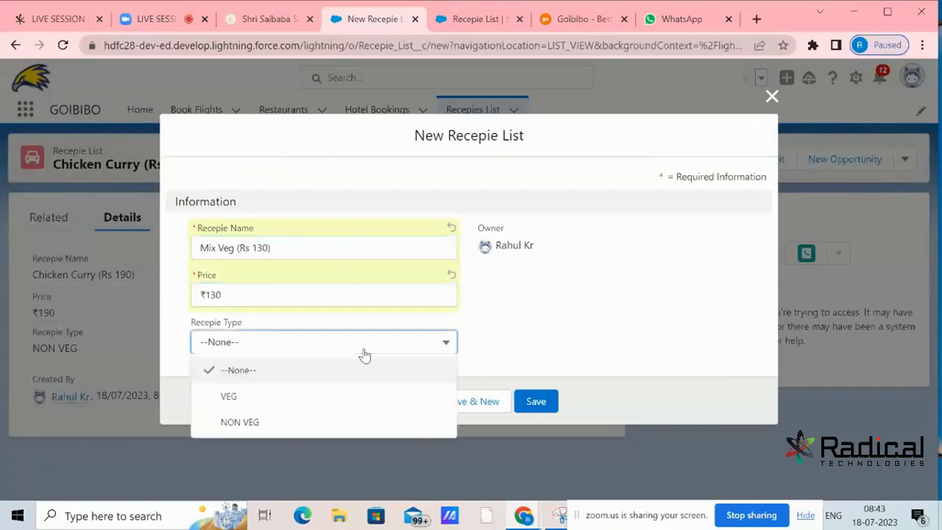
{"action": "left_click", "coordinate": [266, 398]}
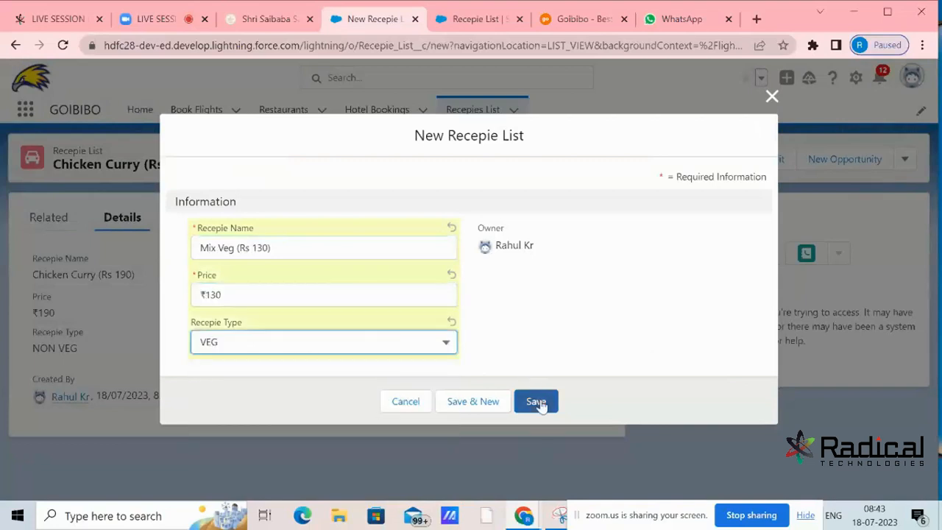
{"action": "left_click", "coordinate": [463, 405]}
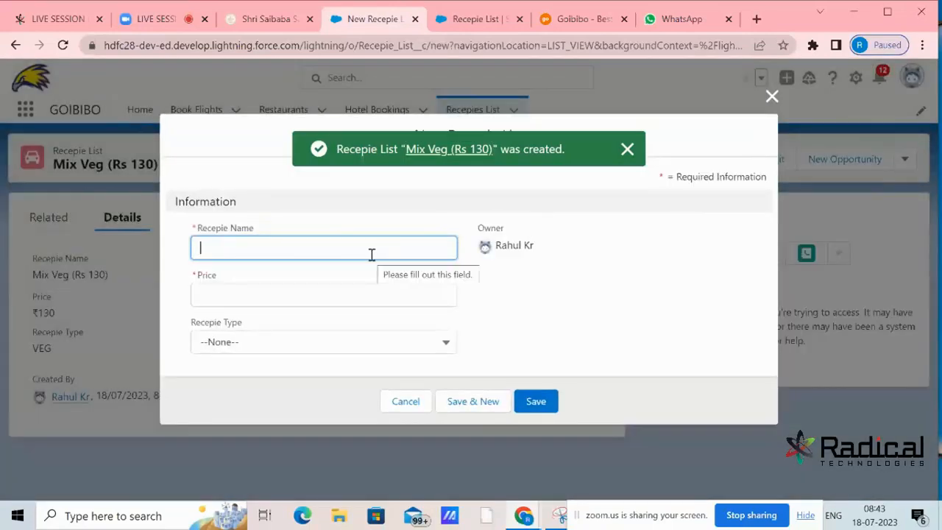
Step: Create and save a Recepie List record named Egg Biryani (Rs 160) with price 160 and type NON VEG
{"action": "left_click", "coordinate": [371, 254]}
{"action": "type", "text": "Eg"}
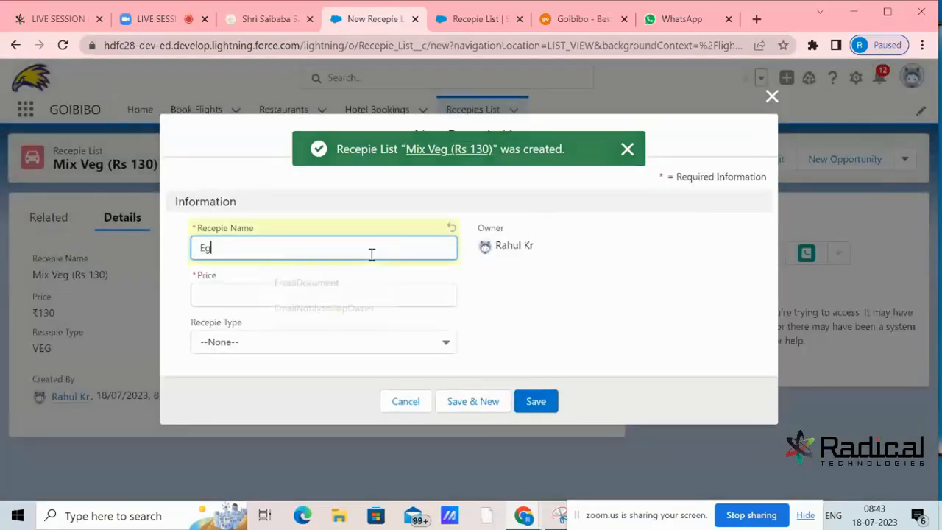
{"action": "type", "text": "g Bir"}
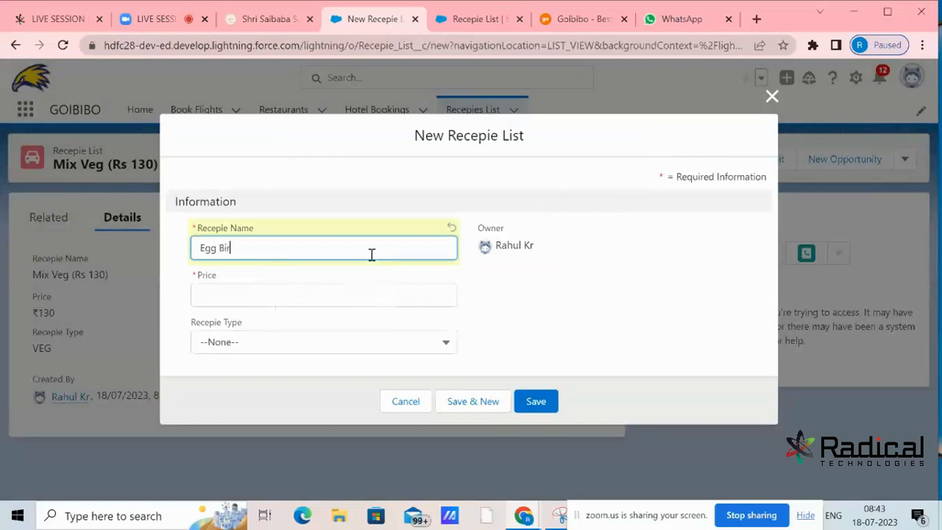
{"action": "type", "text": "yani"}
{"action": "type", "text": " ()"}
{"action": "type", "text": "Rs 16"}
{"action": "type", "text": "0"}
{"action": "left_click", "coordinate": [378, 287]}
{"action": "type", "text": "160"}
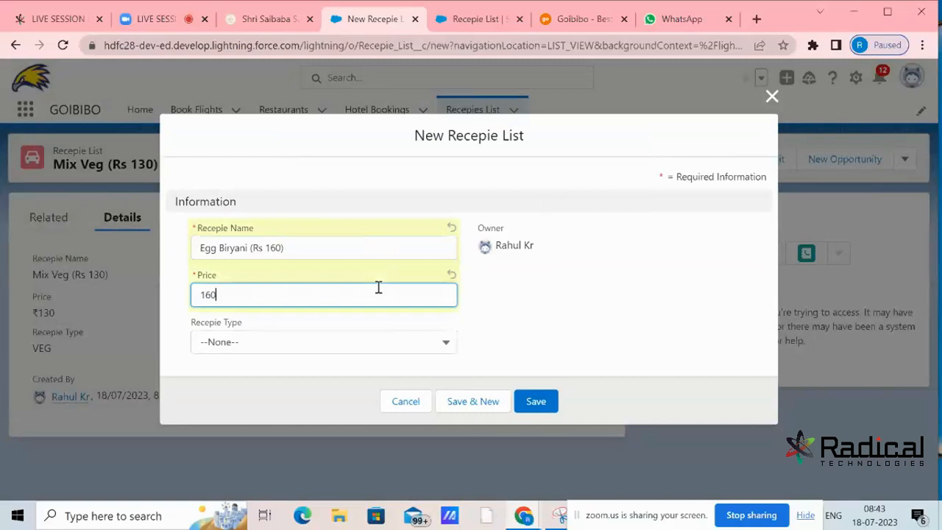
{"action": "left_click", "coordinate": [361, 344]}
{"action": "left_click", "coordinate": [287, 424]}
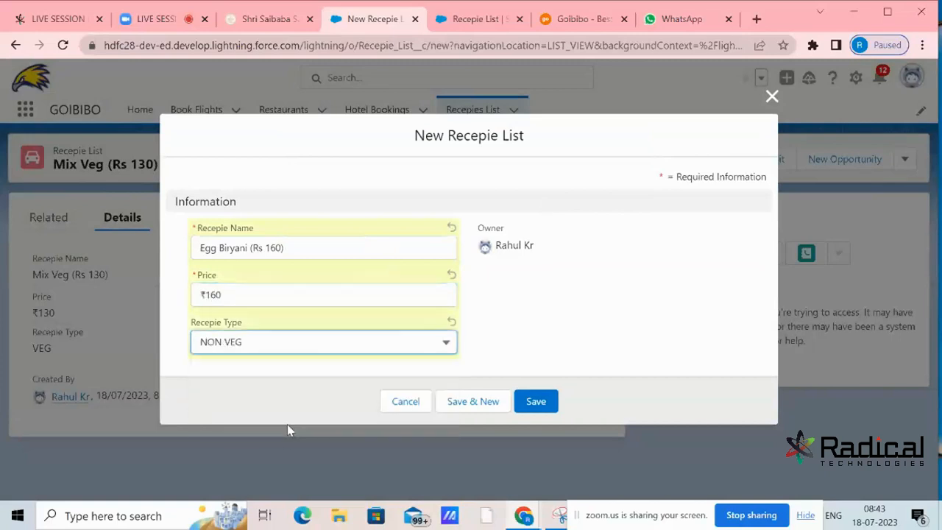
{"action": "left_click", "coordinate": [537, 407]}
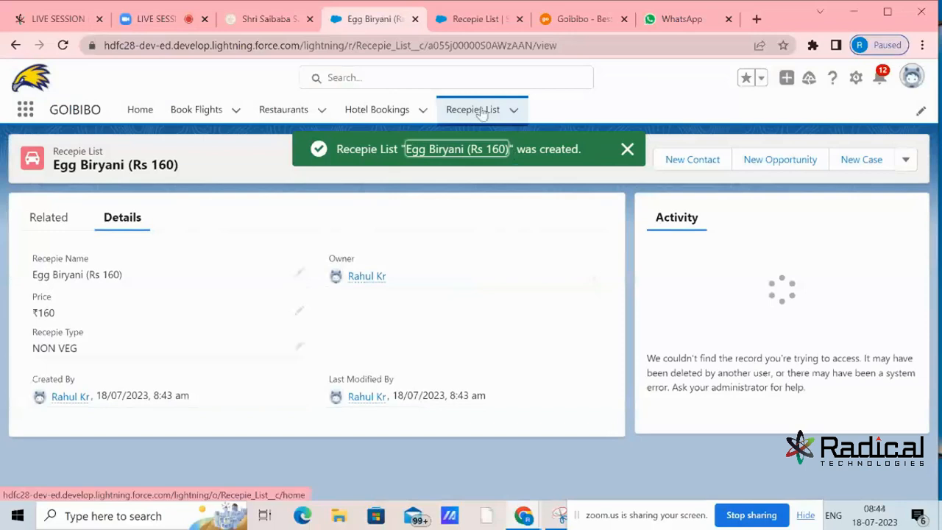
Step: Review the created records in the Recepies List, glancing at the Goibibo website before returning to the list
{"action": "left_click", "coordinate": [480, 110]}
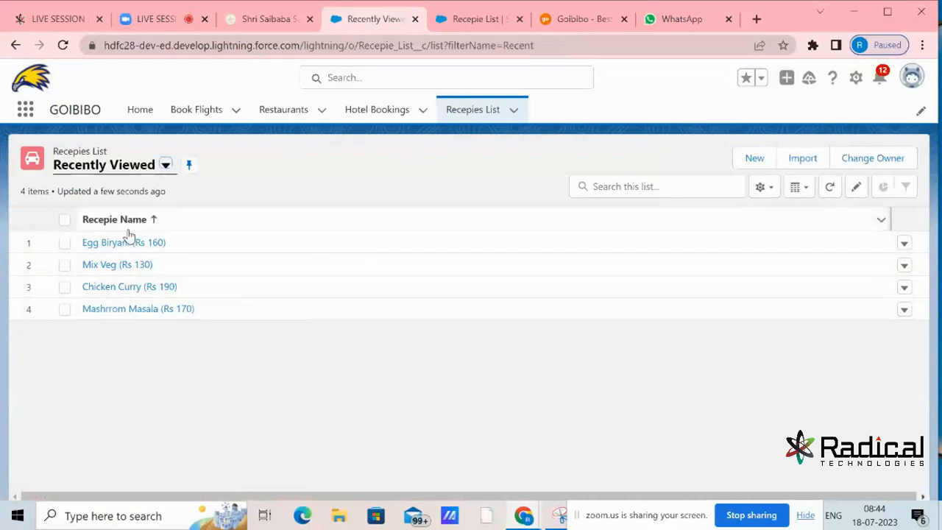
{"action": "left_click", "coordinate": [579, 16]}
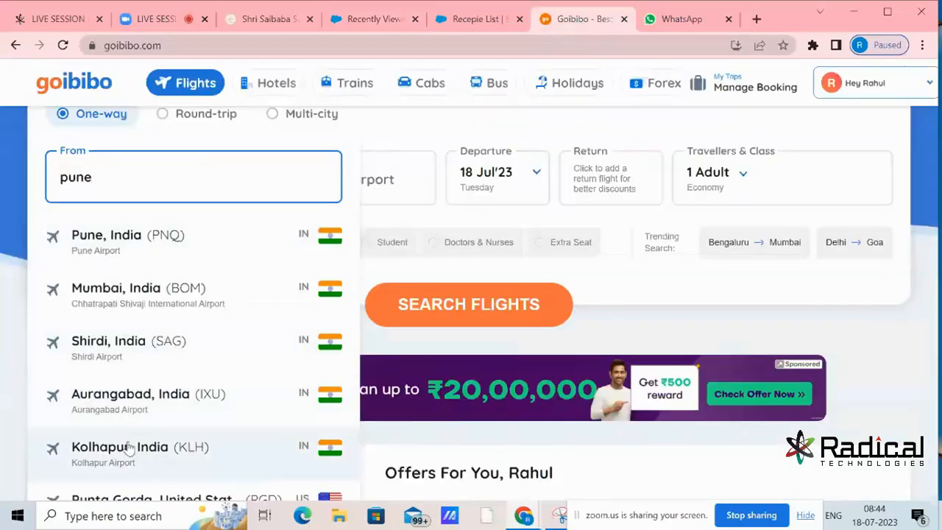
{"action": "left_click", "coordinate": [464, 19]}
{"action": "left_click", "coordinate": [377, 20]}
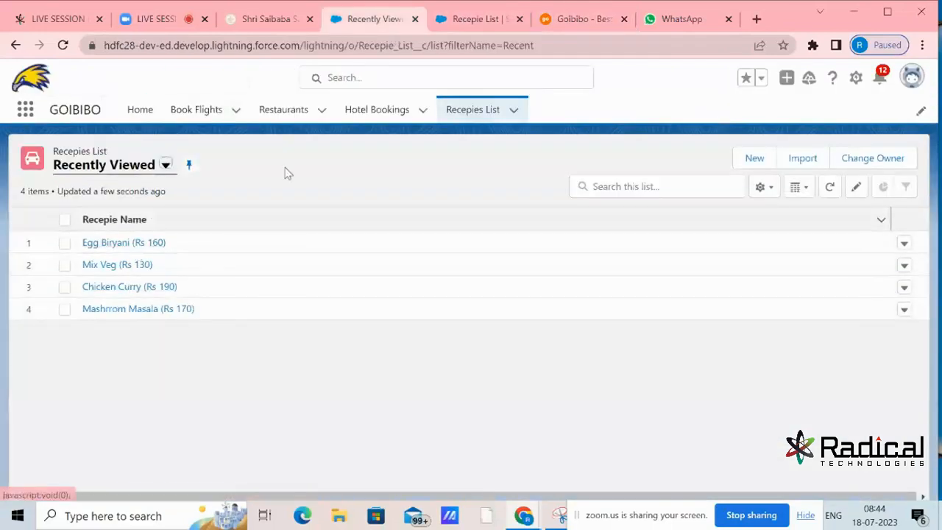
Step: Open a new Restaurant record form and examine its Recepies, Book Flight, Quantity, Recepie Type, Price and Apply Coupan fields
{"action": "left_click", "coordinate": [291, 114]}
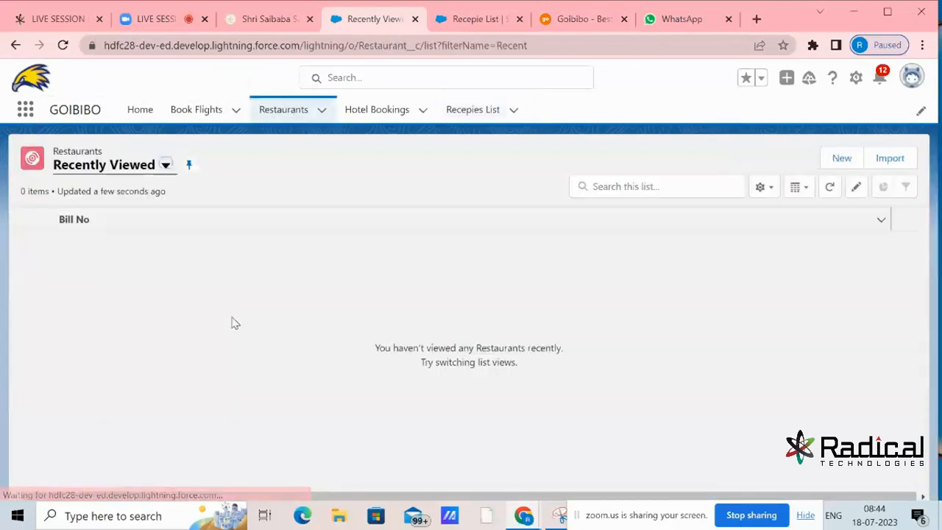
{"action": "left_click", "coordinate": [840, 159]}
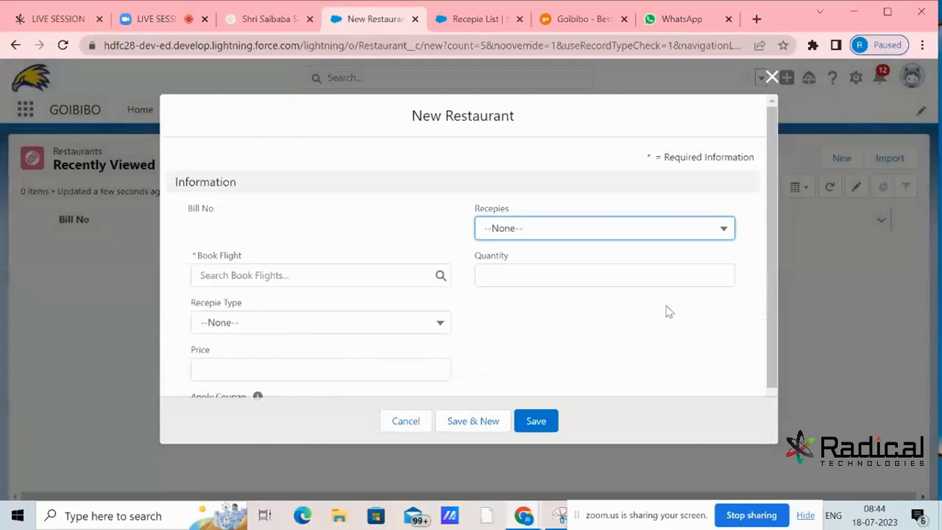
{"action": "left_click", "coordinate": [771, 77]}
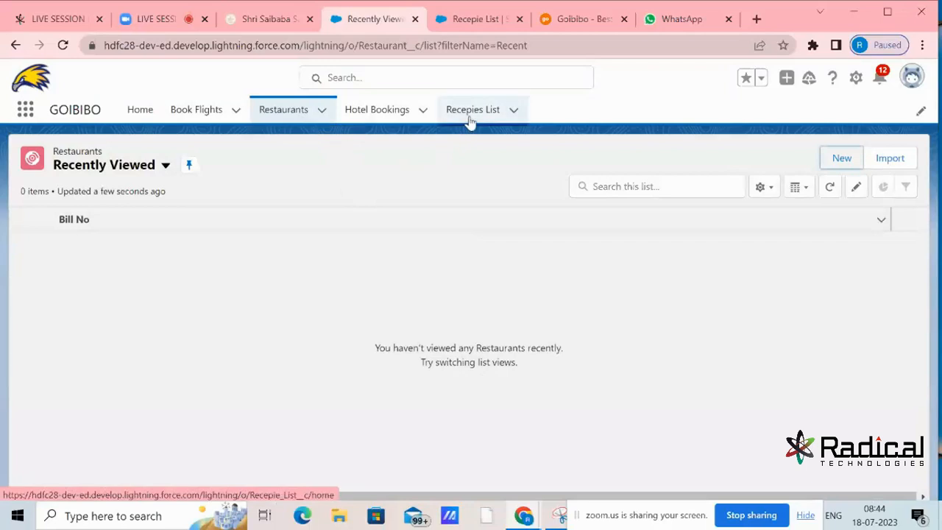
{"action": "left_click", "coordinate": [300, 123]}
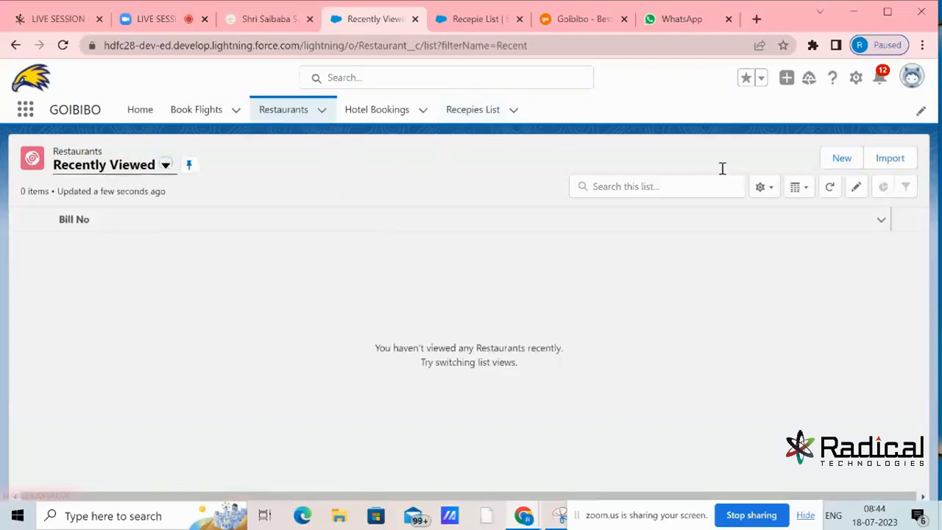
{"action": "left_click", "coordinate": [828, 162]}
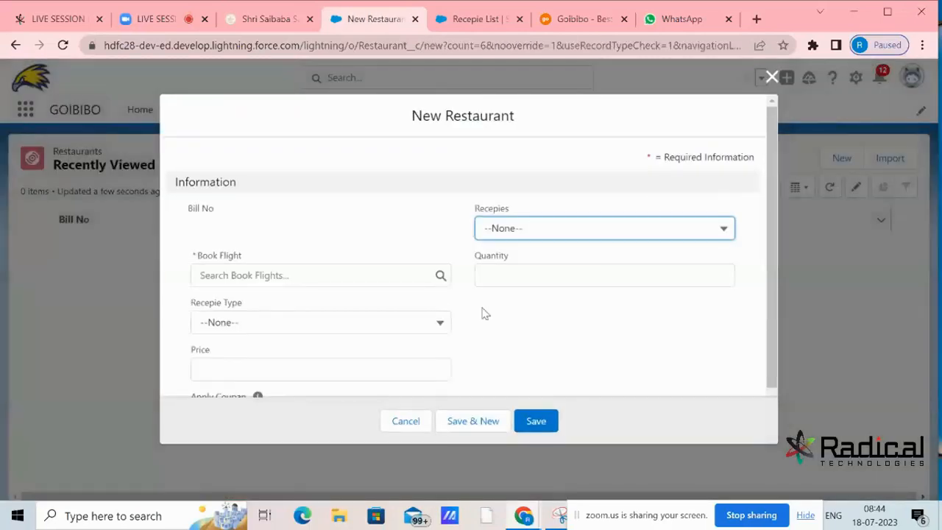
{"action": "scroll", "coordinate": [485, 316], "scroll_direction": "down", "scroll_amount": 2}
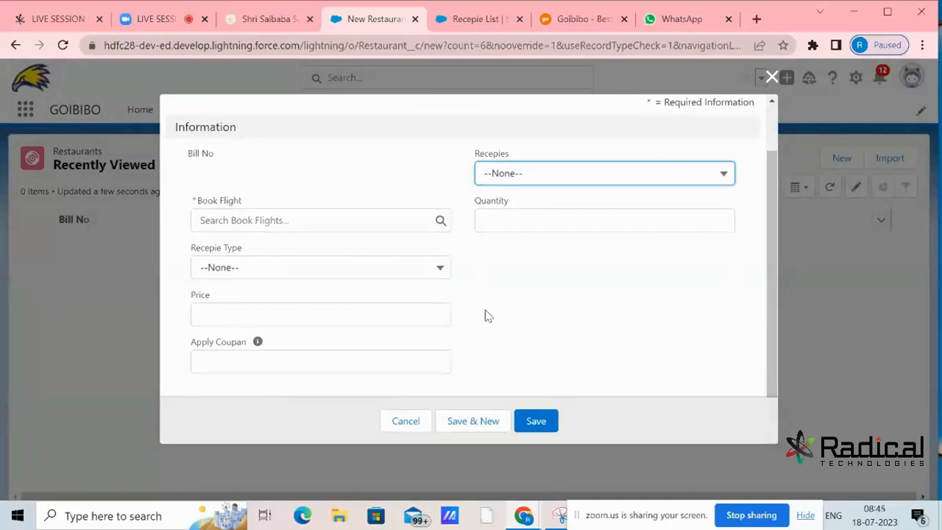
Step: Close the new Restaurant form, check the Zoom meeting's participant list, and return to the Restaurants list
{"action": "left_click", "coordinate": [772, 76]}
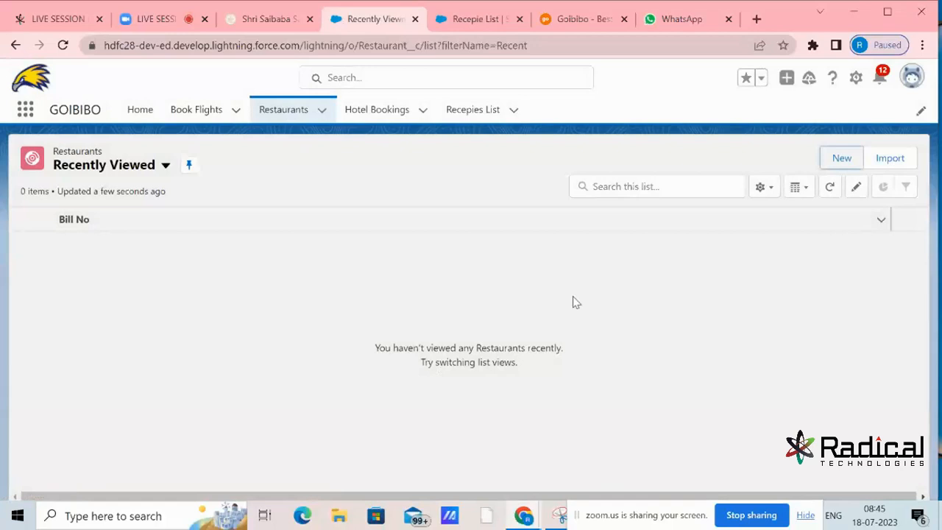
{"action": "left_click", "coordinate": [160, 20]}
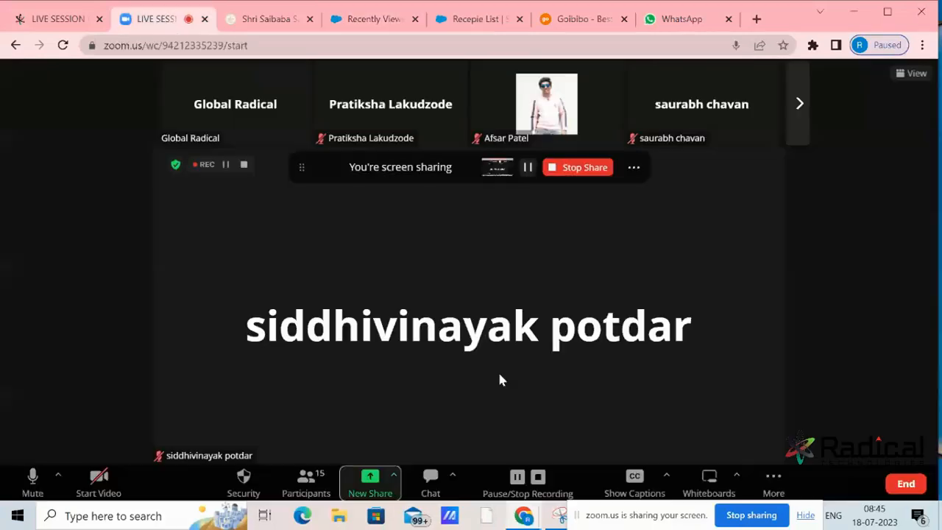
{"action": "left_click", "coordinate": [325, 483]}
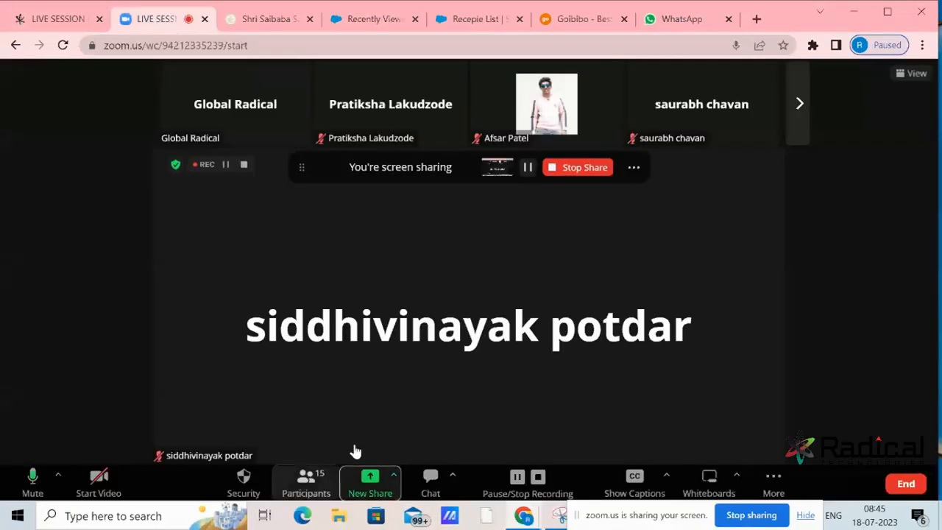
{"action": "mouse_move", "coordinate": [827, 280]}
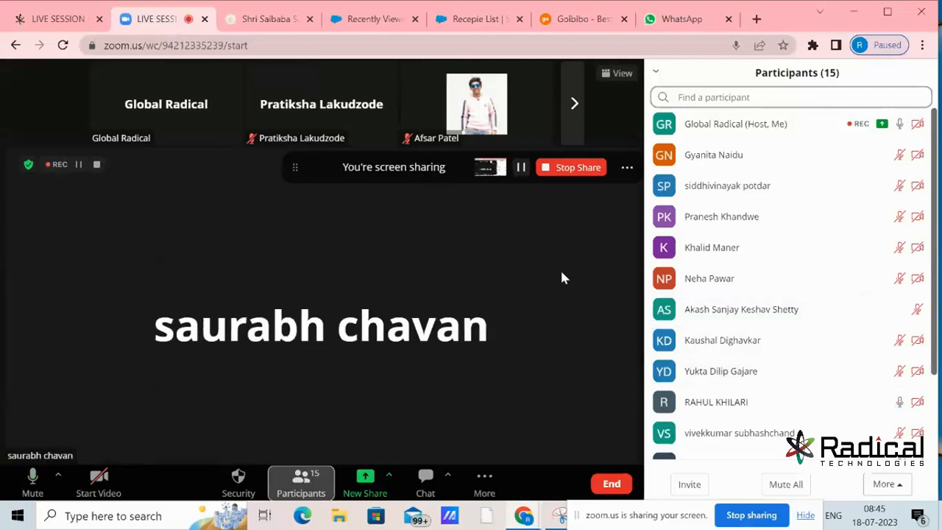
{"action": "left_click", "coordinate": [471, 20]}
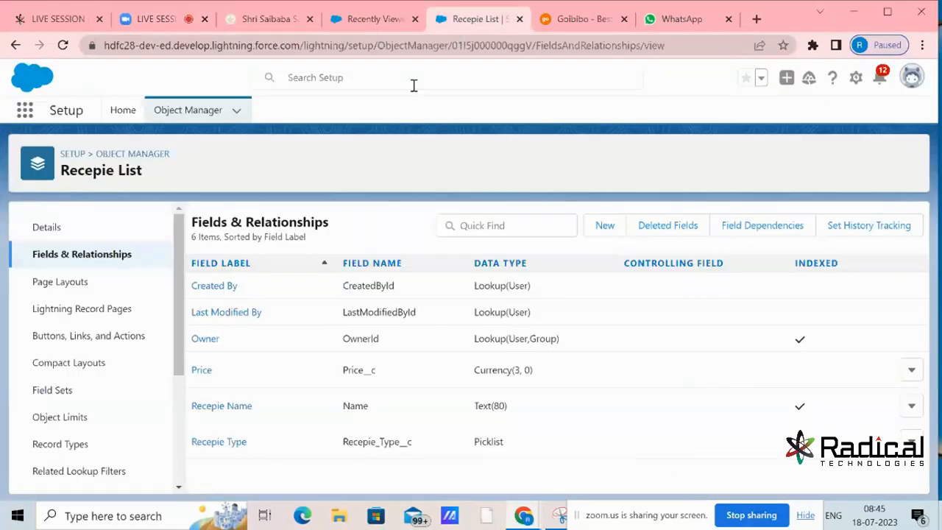
{"action": "left_click", "coordinate": [377, 22]}
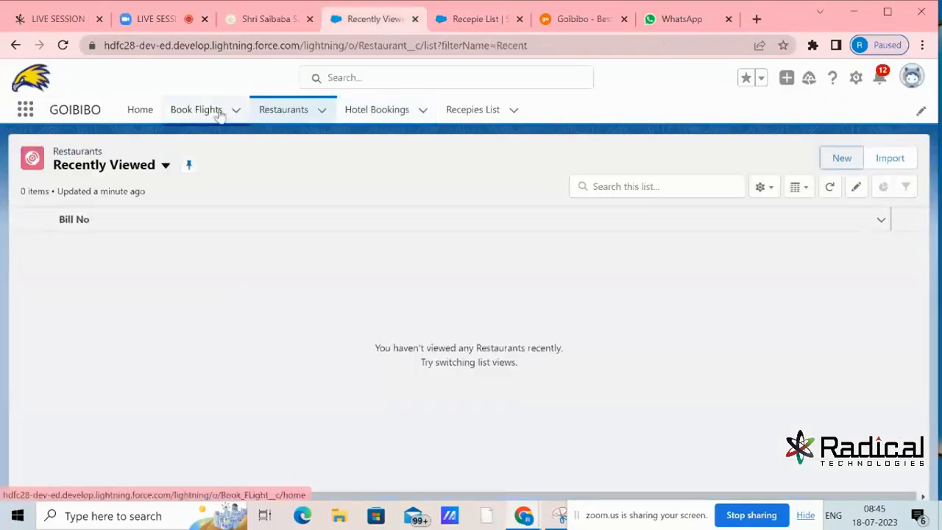
Step: Open a new Restaurant form, examine its required Book Flight lookup, and close the form without saving
{"action": "left_click", "coordinate": [283, 117]}
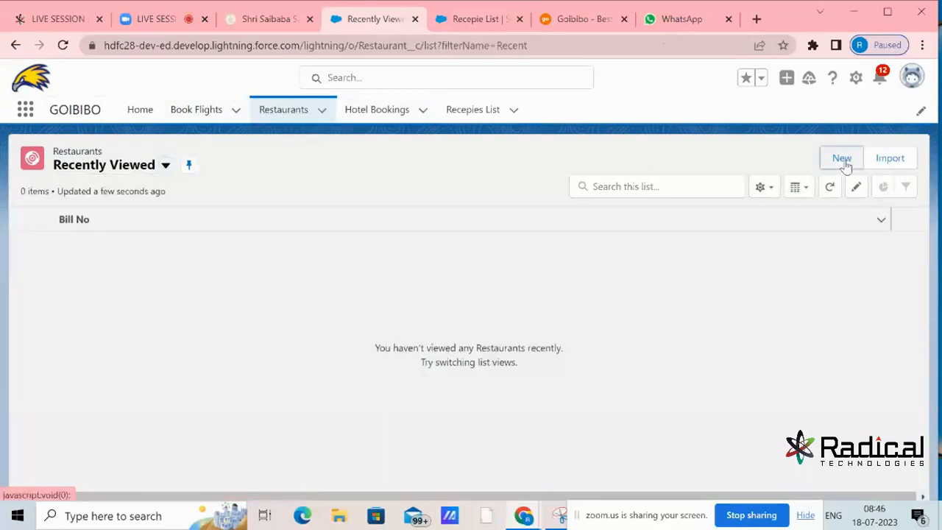
{"action": "left_click", "coordinate": [844, 160]}
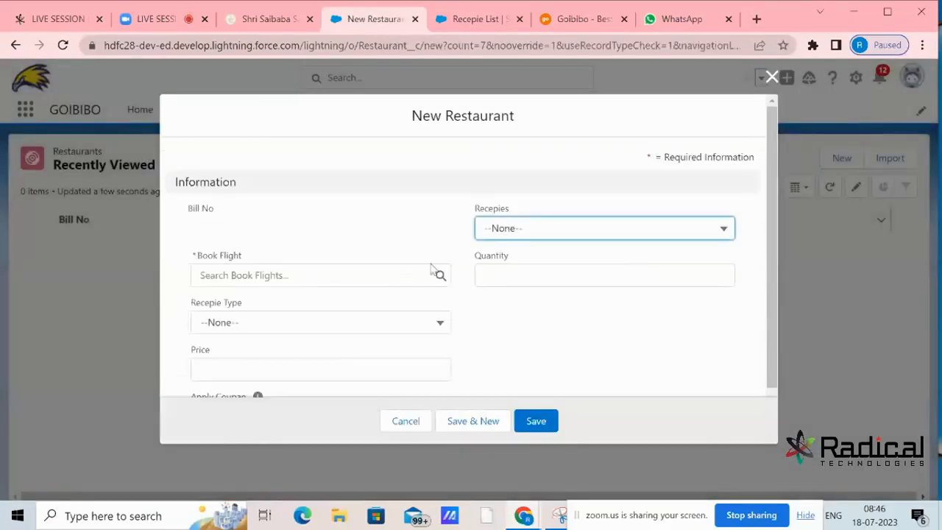
{"action": "left_click", "coordinate": [371, 275]}
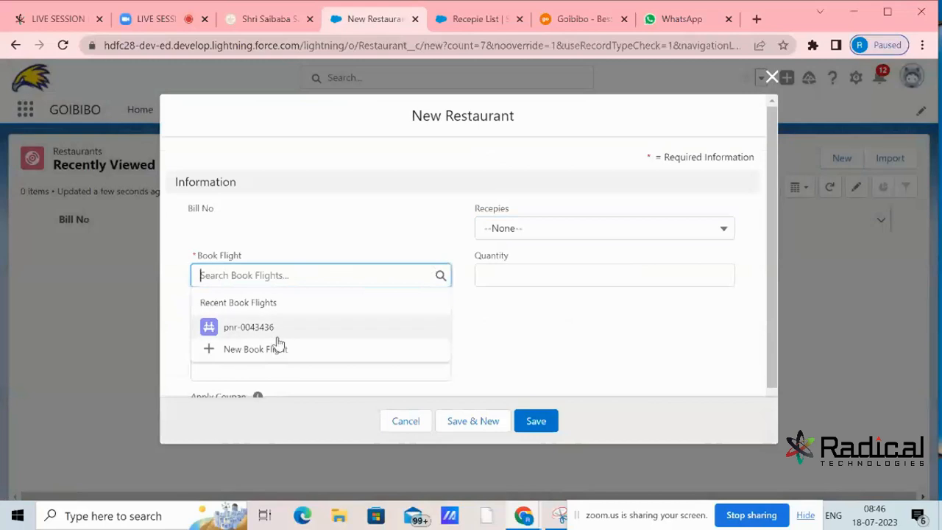
{"action": "left_click", "coordinate": [492, 331]}
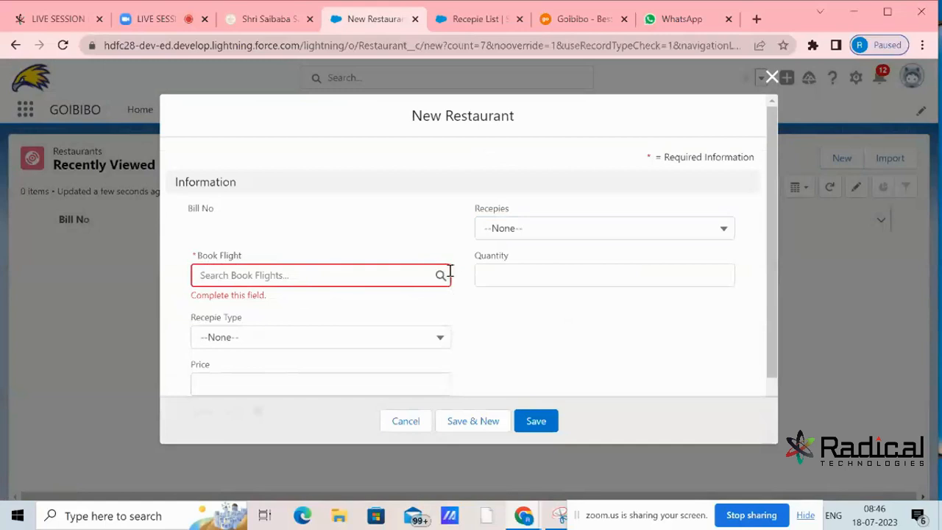
{"action": "left_click", "coordinate": [772, 76]}
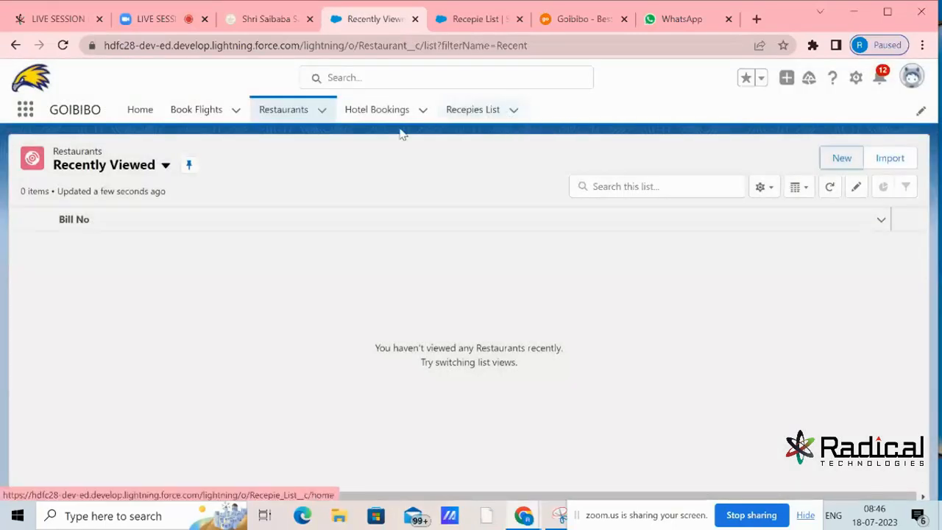
{"action": "left_click", "coordinate": [293, 116]}
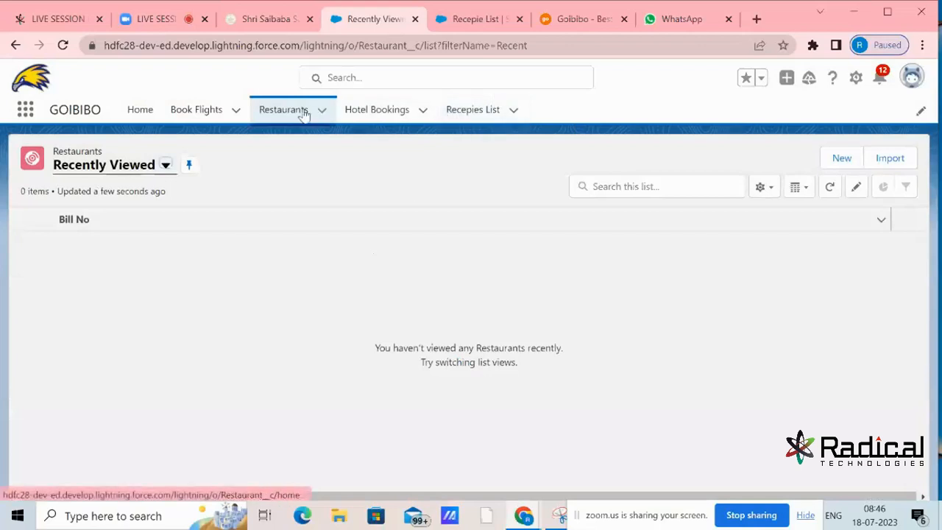
Step: Switch to Paint with a blank canvas
{"action": "left_click", "coordinate": [559, 518]}
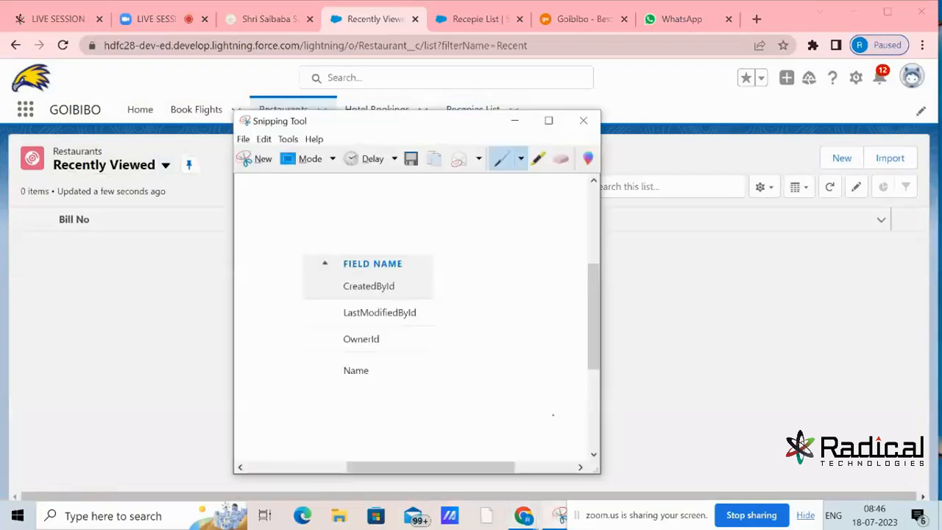
{"action": "left_click", "coordinate": [515, 120]}
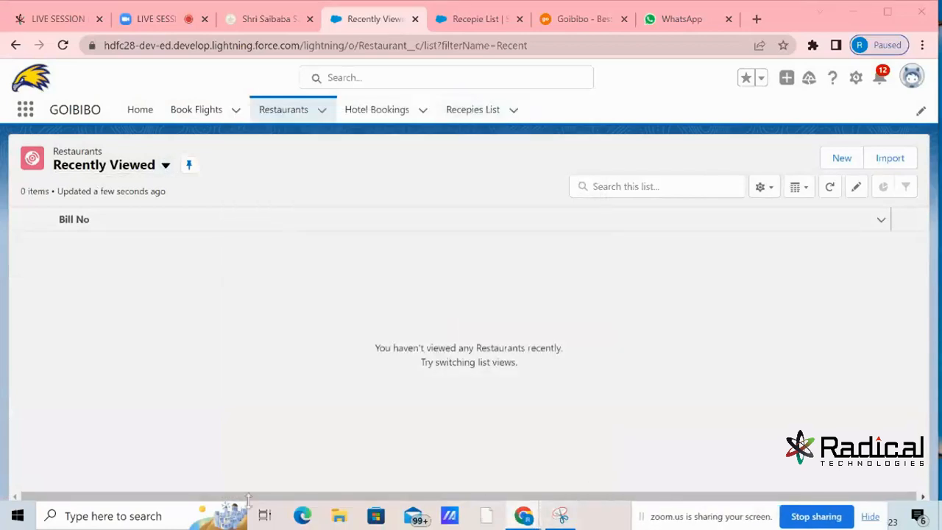
{"action": "left_click", "coordinate": [166, 516]}
{"action": "type", "text": "paint"}
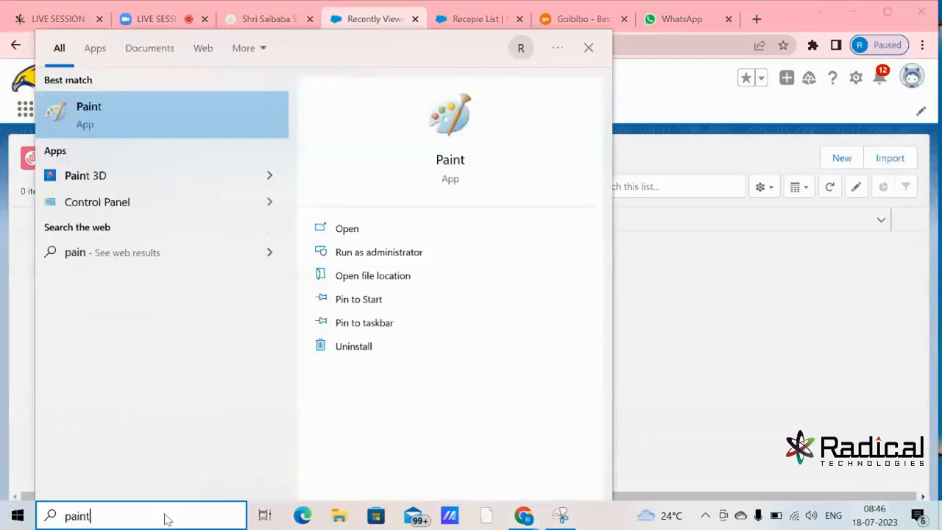
{"action": "left_click", "coordinate": [135, 125]}
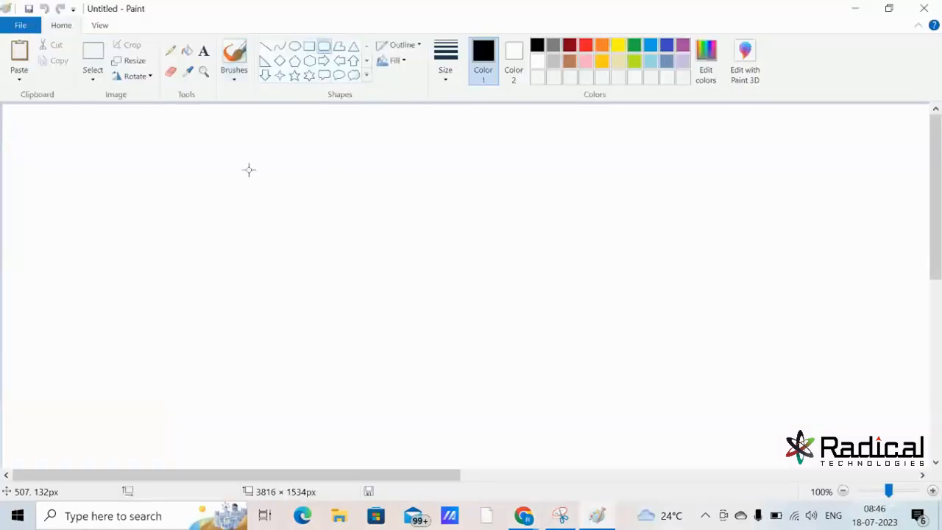
Step: Write "Recepie List" on the canvas with "Restaurant" three lines below it as a text label
{"action": "left_click", "coordinate": [204, 51]}
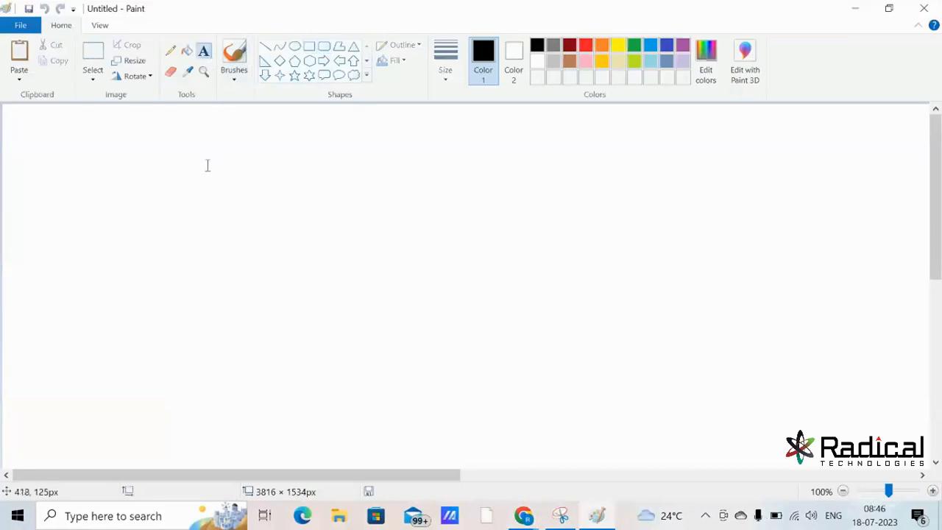
{"action": "left_click", "coordinate": [208, 164]}
{"action": "type", "text": "Rece"}
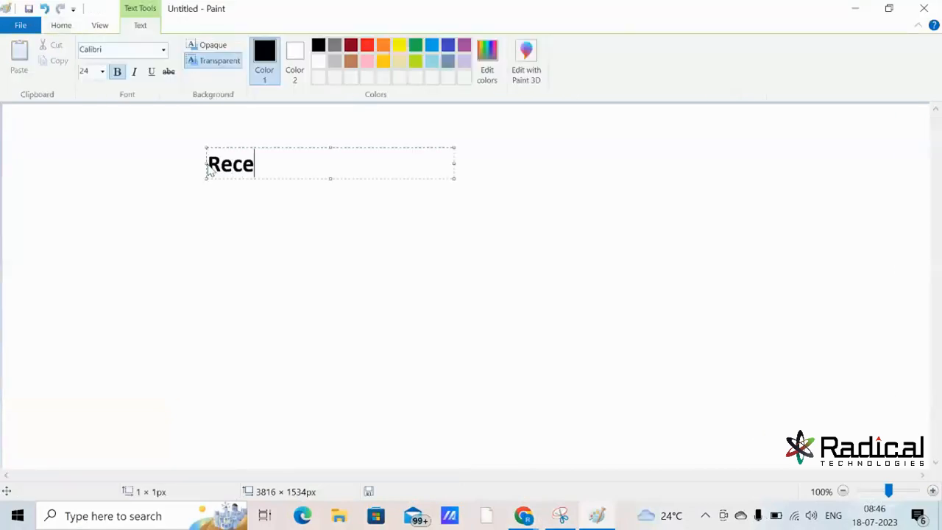
{"action": "type", "text": "pie List"}
{"action": "key", "text": "Return"}
{"action": "key", "text": "Return"}
{"action": "key", "text": "Return"}
{"action": "type", "text": "Re"}
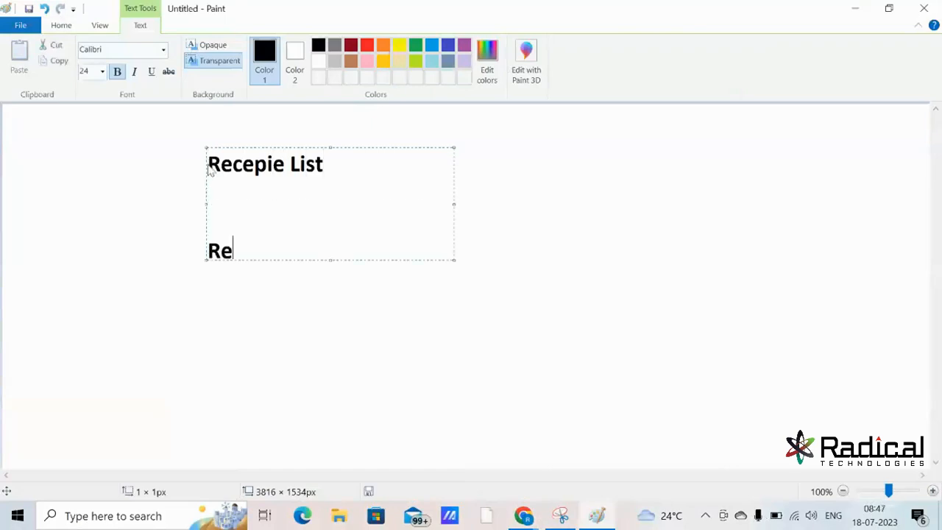
{"action": "type", "text": "staurant"}
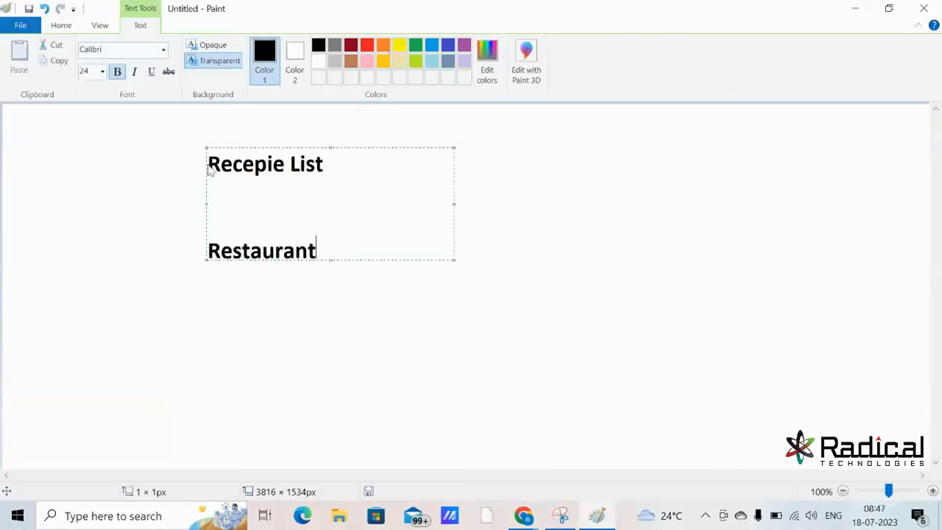
{"action": "left_click", "coordinate": [522, 187]}
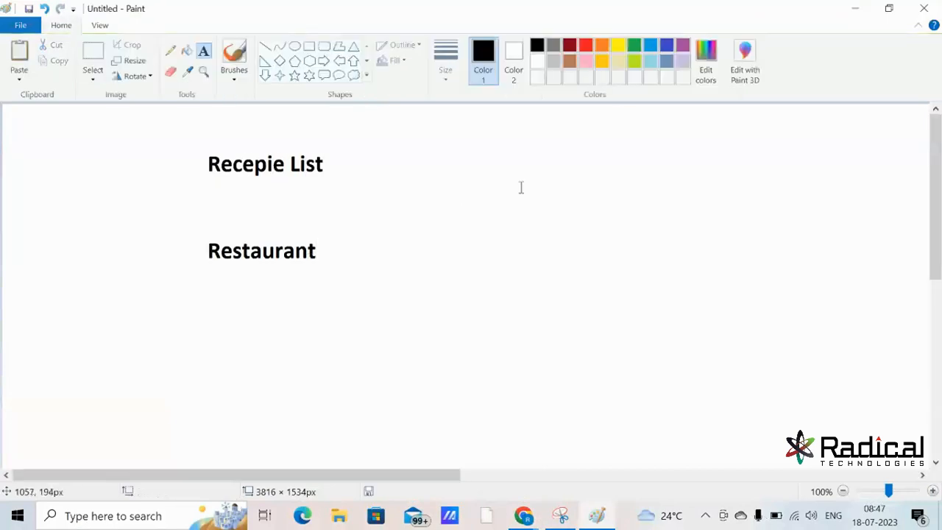
Step: Draw a green up arrow from Restaurant to Recepie List, then minimize the diagram
{"action": "left_click", "coordinate": [634, 47]}
{"action": "left_click", "coordinate": [354, 61]}
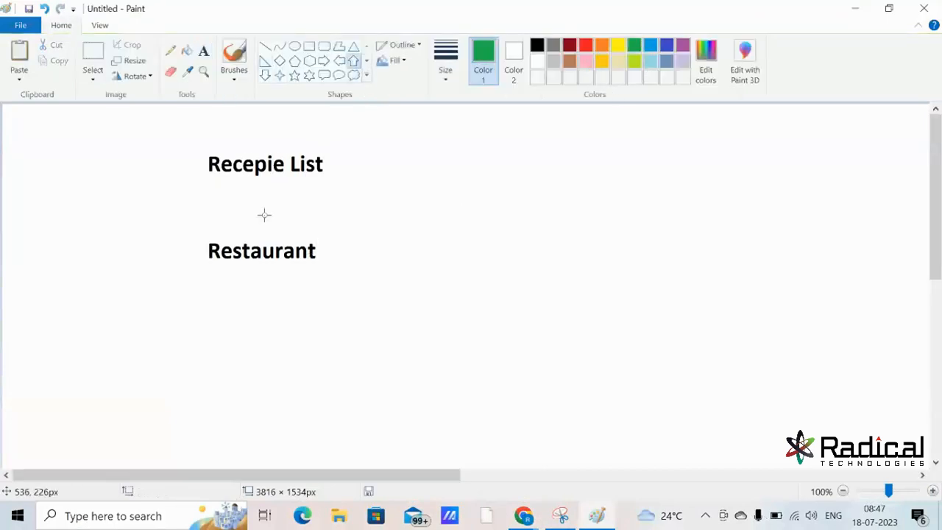
{"action": "left_click_drag", "start_coordinate": [253, 230], "coordinate": [272, 178]}
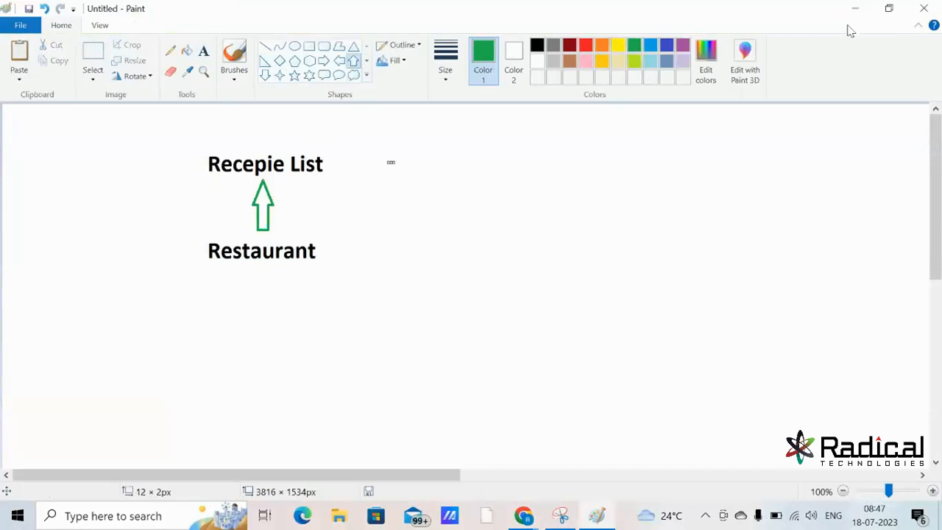
{"action": "left_click", "coordinate": [855, 9]}
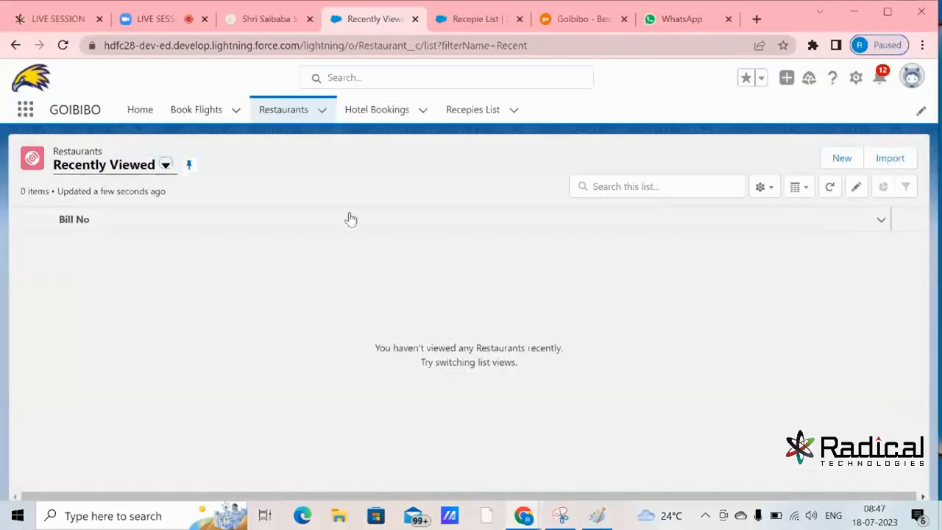
Step: Open the Restaurant object's setup from the Restaurants list and display its Fields & Relationships
{"action": "left_click", "coordinate": [293, 112]}
{"action": "left_click", "coordinate": [860, 77]}
{"action": "left_click", "coordinate": [790, 247]}
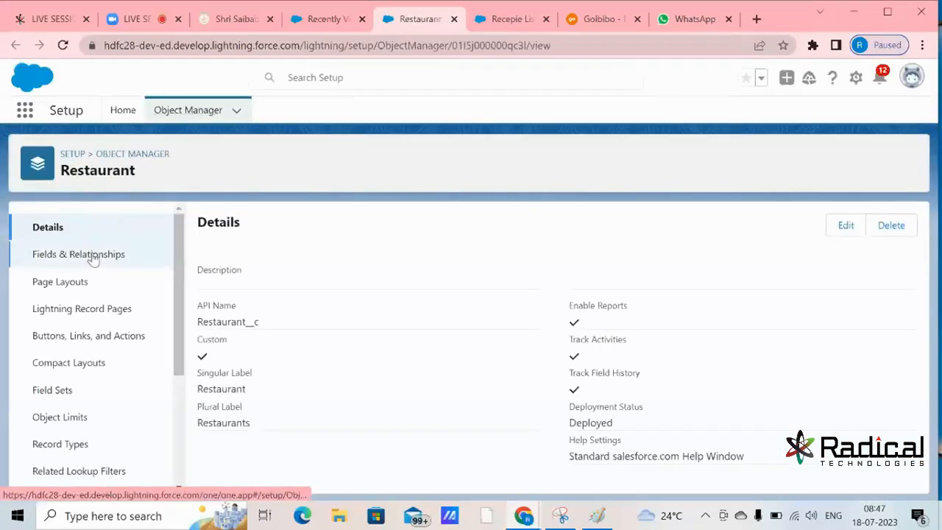
{"action": "left_click", "coordinate": [91, 258]}
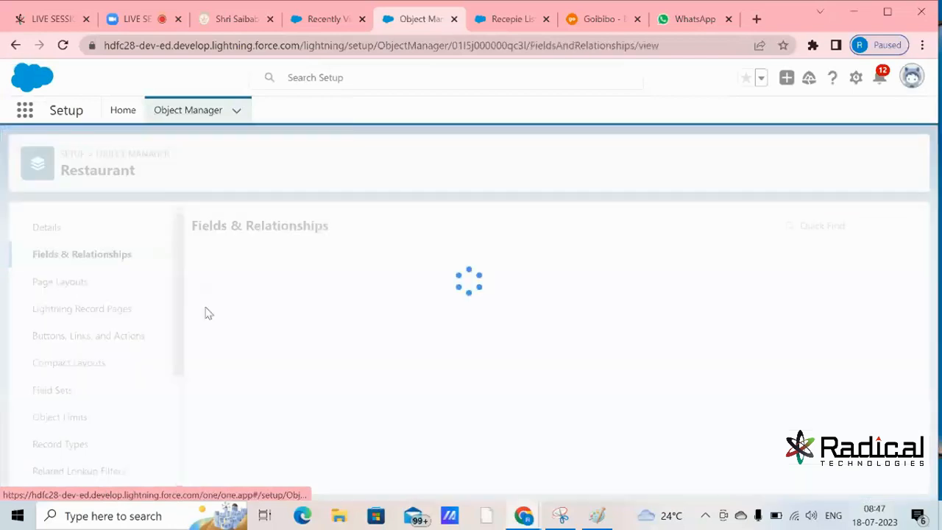
Step: Start a new custom field on Restaurant with the Lookup Relationship data type and continue to the related object step
{"action": "left_click", "coordinate": [611, 229]}
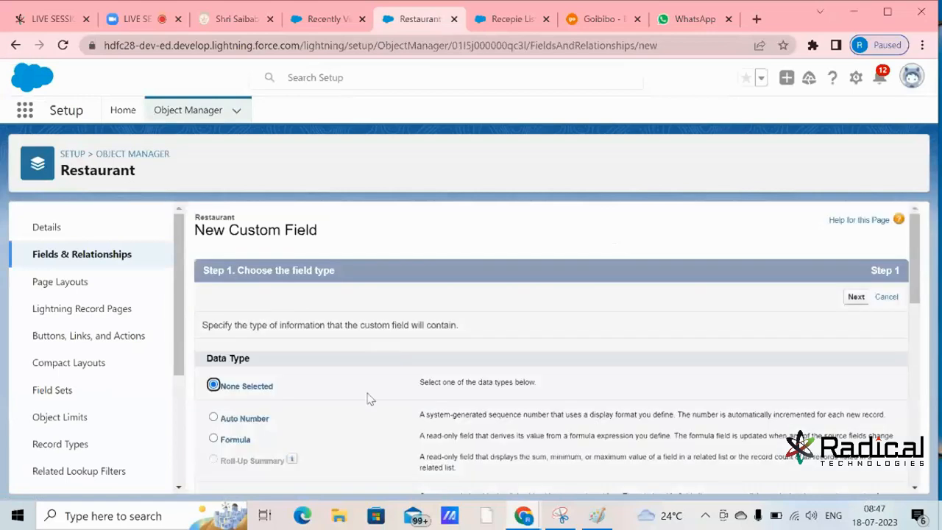
{"action": "scroll", "coordinate": [346, 401], "scroll_direction": "down", "scroll_amount": 2}
{"action": "left_click", "coordinate": [214, 351]}
{"action": "scroll", "coordinate": [552, 324], "scroll_direction": "up", "scroll_amount": 2}
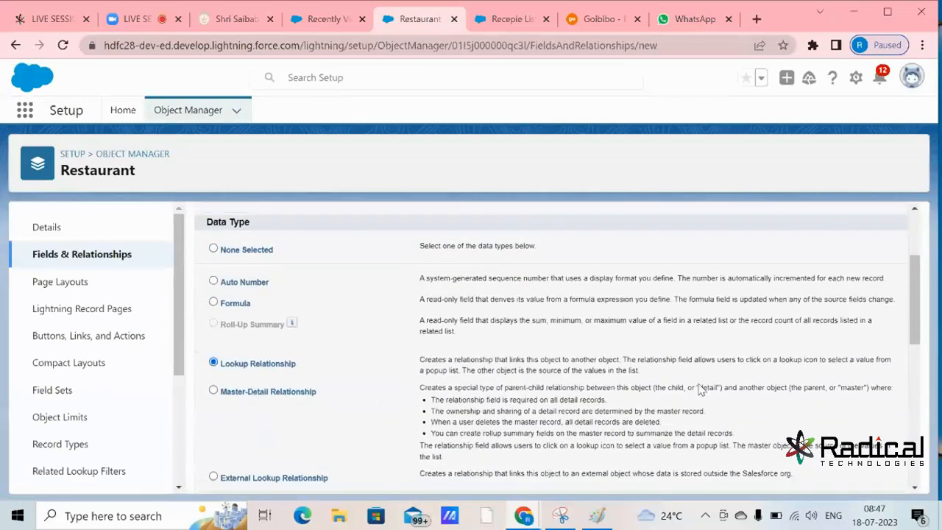
{"action": "left_click", "coordinate": [855, 300]}
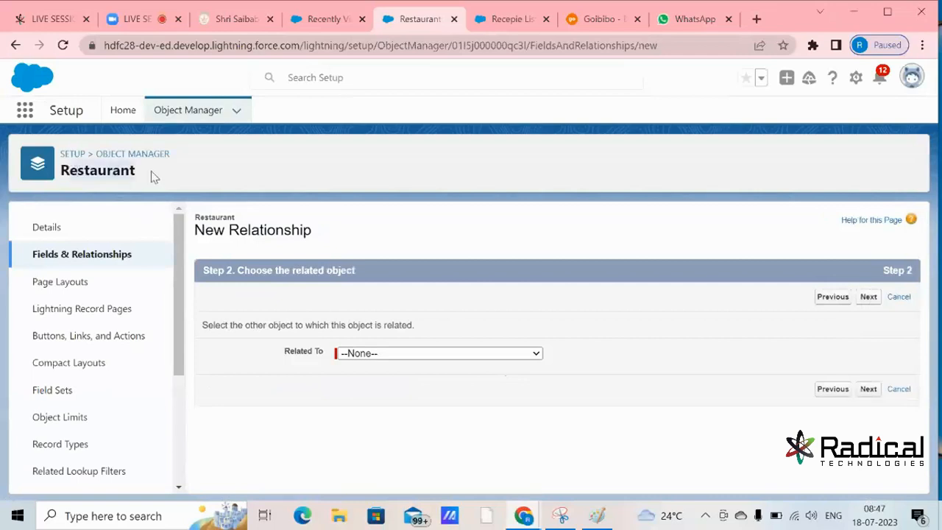
Step: Relate the Restaurant lookup field to the Recepie List object and continue to the label and name step
{"action": "left_click", "coordinate": [417, 355]}
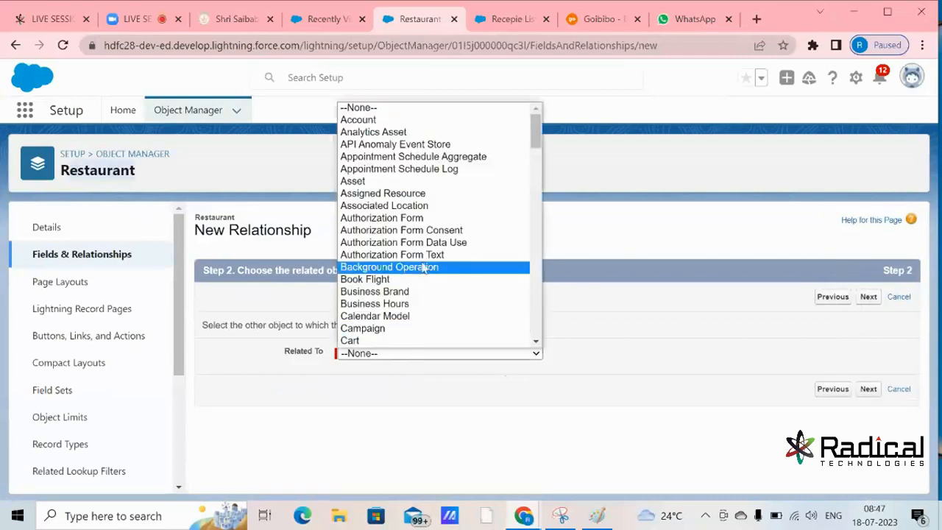
{"action": "scroll", "coordinate": [432, 258], "scroll_direction": "down", "scroll_amount": 6}
{"action": "scroll", "coordinate": [435, 263], "scroll_direction": "down", "scroll_amount": 4}
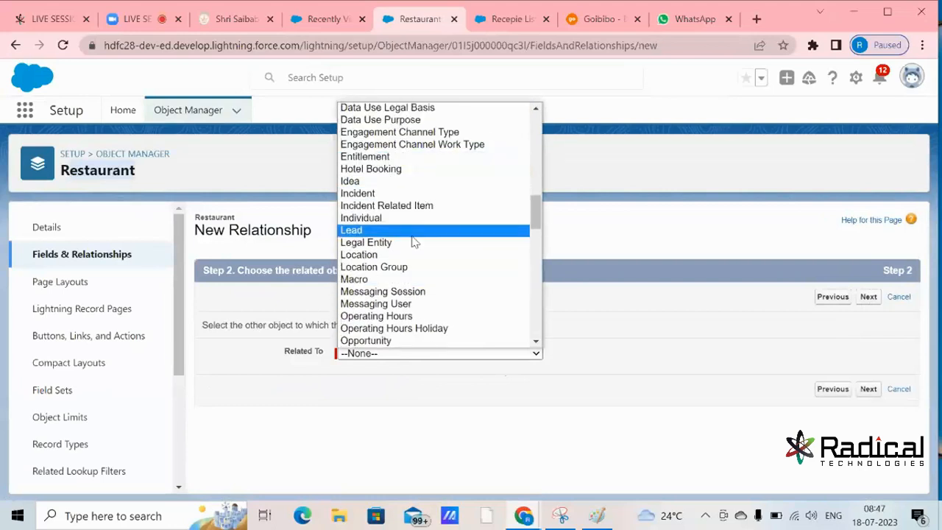
{"action": "scroll", "coordinate": [413, 243], "scroll_direction": "down", "scroll_amount": 5}
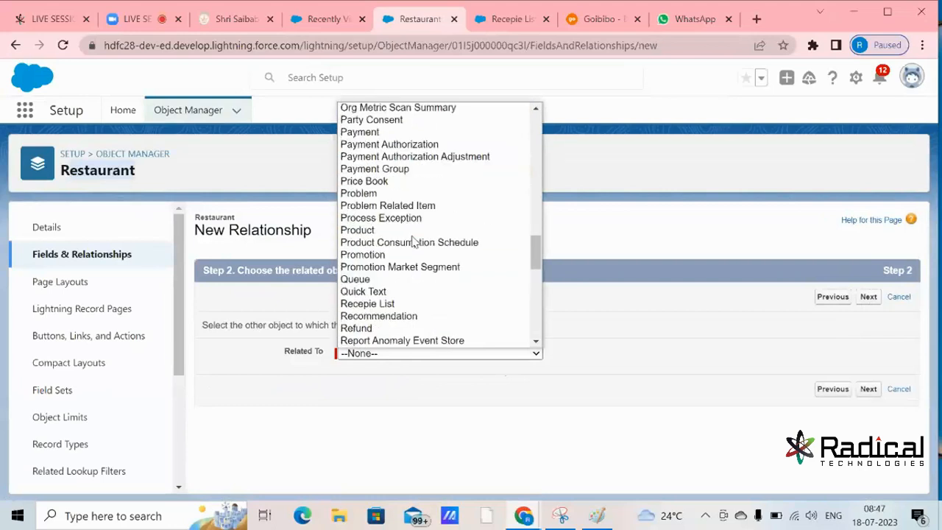
{"action": "left_click", "coordinate": [375, 304]}
{"action": "left_click", "coordinate": [868, 390]}
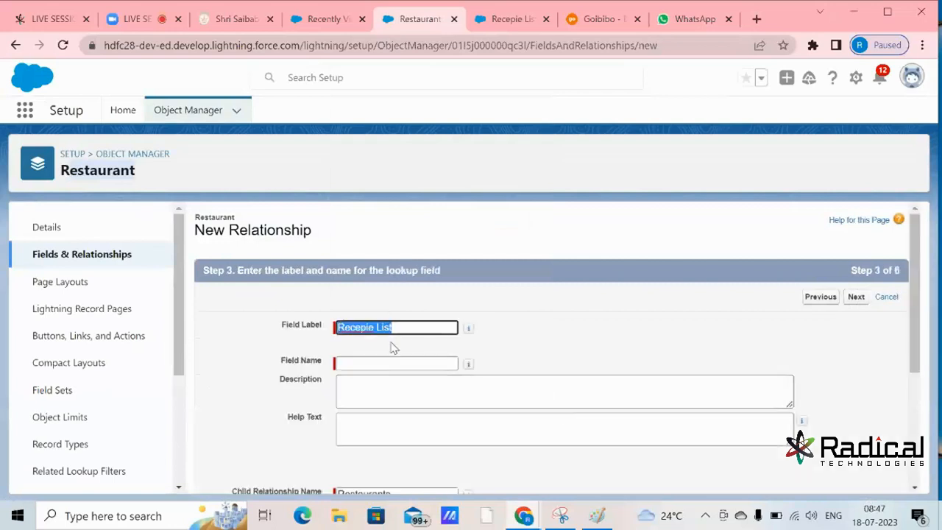
Step: Shorten the lookup field's label to Recepie and let the field name fill in as Recepie
{"action": "left_click", "coordinate": [406, 328]}
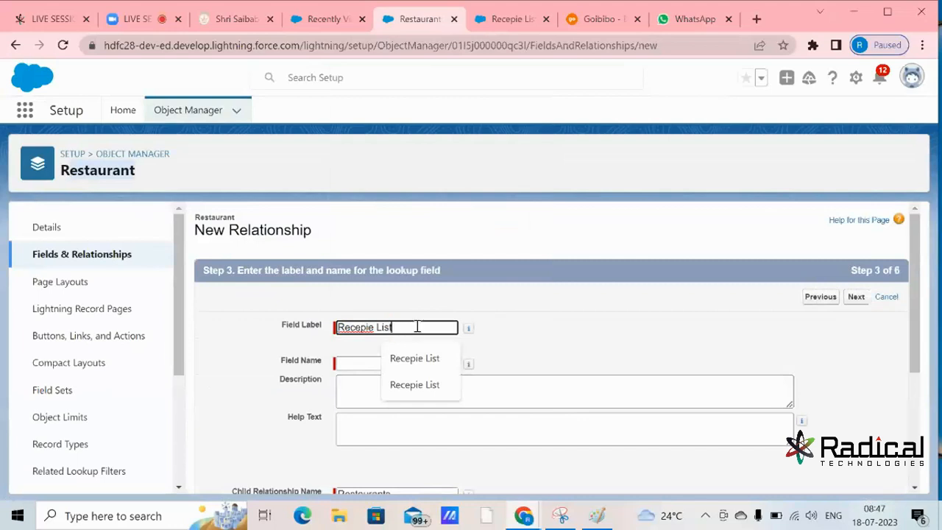
{"action": "left_click_drag", "start_coordinate": [417, 327], "coordinate": [335, 328]}
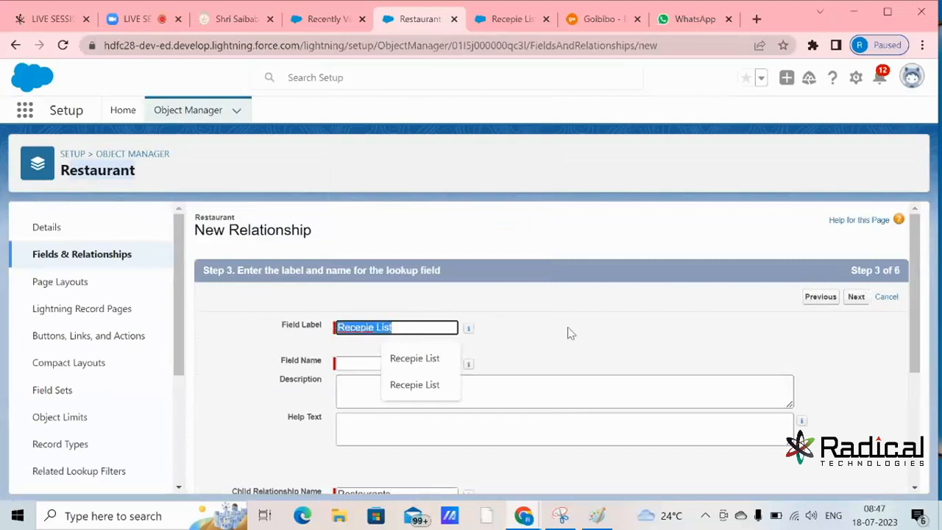
{"action": "left_click", "coordinate": [441, 327]}
{"action": "key", "text": "BackSpace"}
{"action": "key", "text": "BackSpace"}
{"action": "key", "text": "BackSpace"}
{"action": "key", "text": "BackSpace"}
{"action": "key", "text": "Tab"}
{"action": "left_click", "coordinate": [483, 329]}
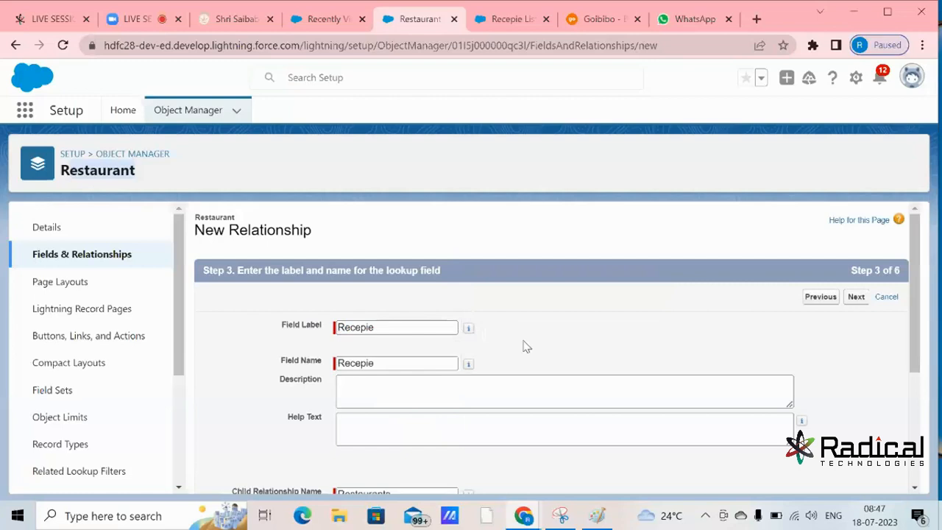
Step: Accept the default lookup options, field-level security and Restaurant Layout placement, and save the Recepie lookup field
{"action": "scroll", "coordinate": [279, 374], "scroll_direction": "down", "scroll_amount": 2}
{"action": "scroll", "coordinate": [700, 381], "scroll_direction": "down", "scroll_amount": 1}
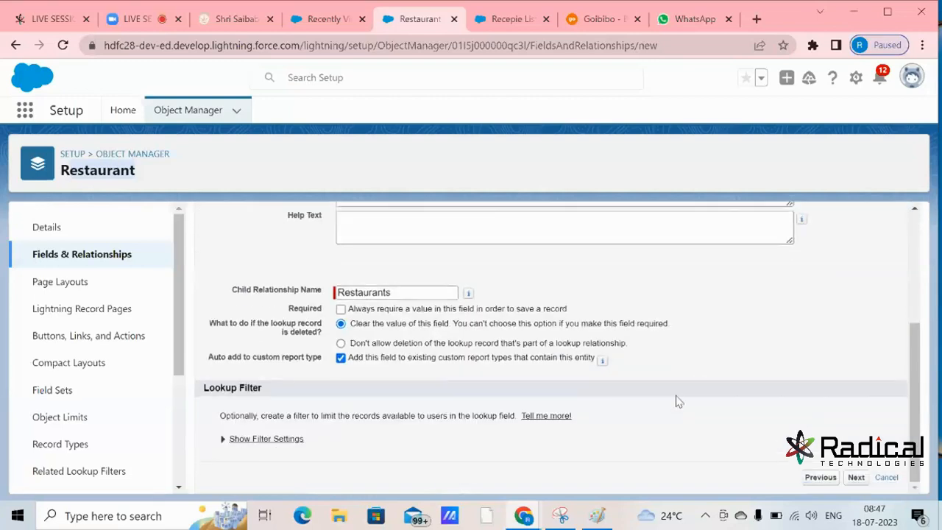
{"action": "left_click", "coordinate": [857, 479]}
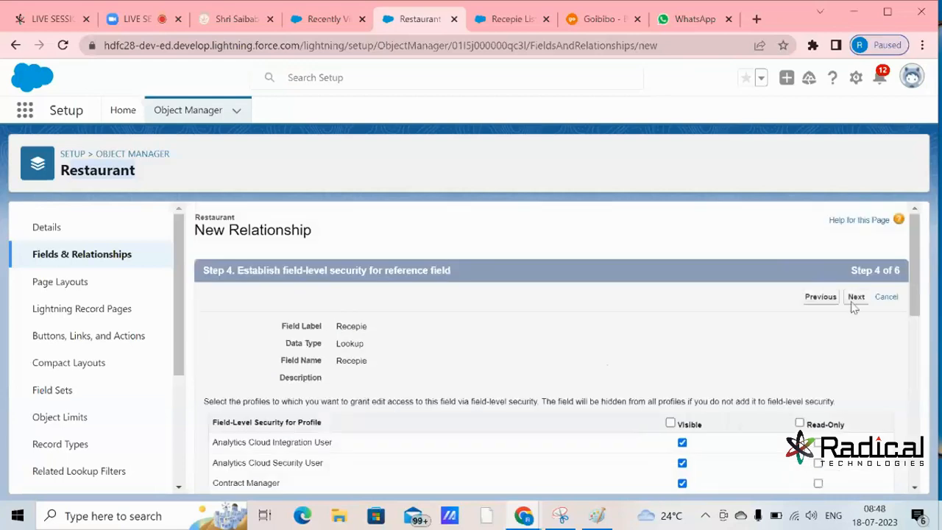
{"action": "left_click", "coordinate": [858, 298]}
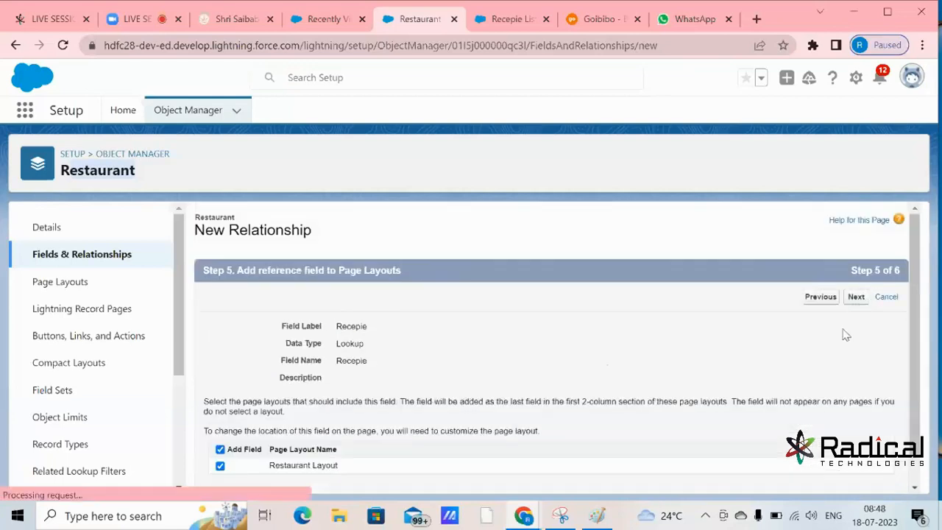
{"action": "left_click", "coordinate": [858, 298]}
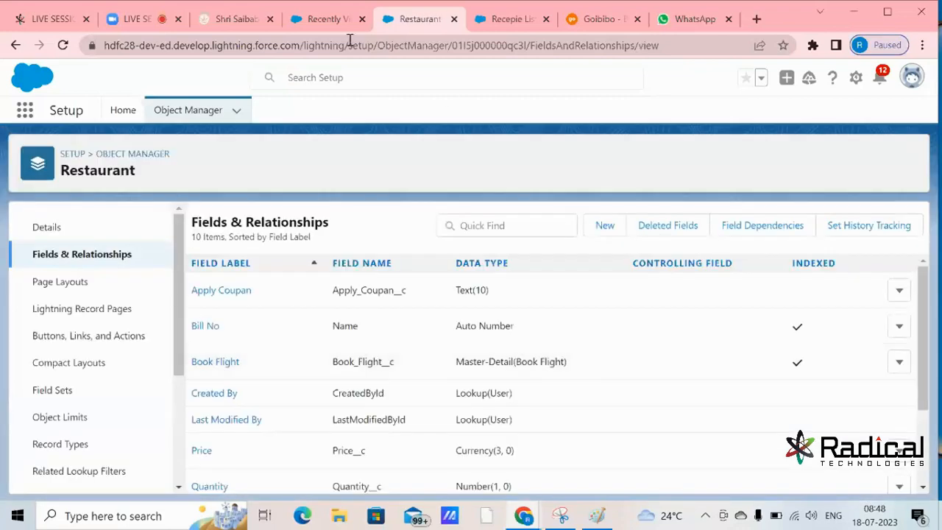
Step: Start a new Restaurant record from the reloaded Restaurants list and choose Egg Biryani (Rs 160) in the Recepie lookup
{"action": "left_click", "coordinate": [329, 20]}
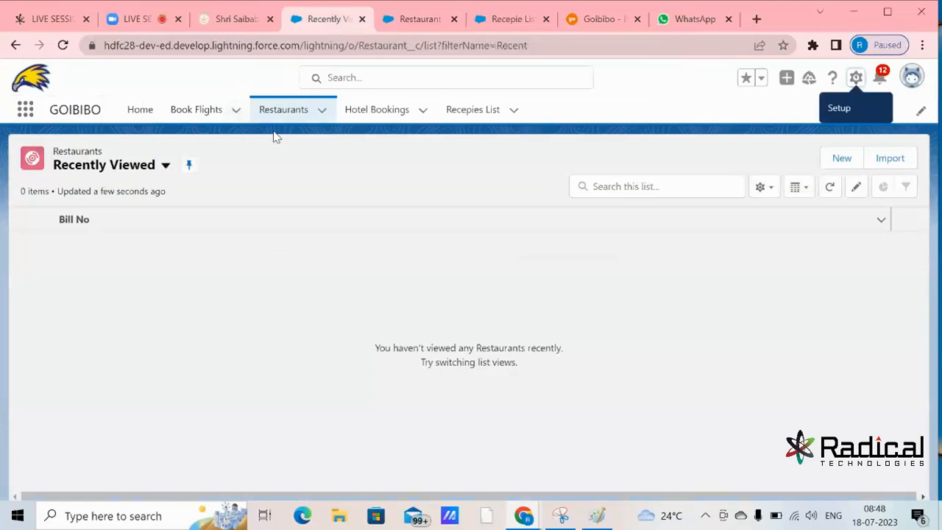
{"action": "key", "text": "F5"}
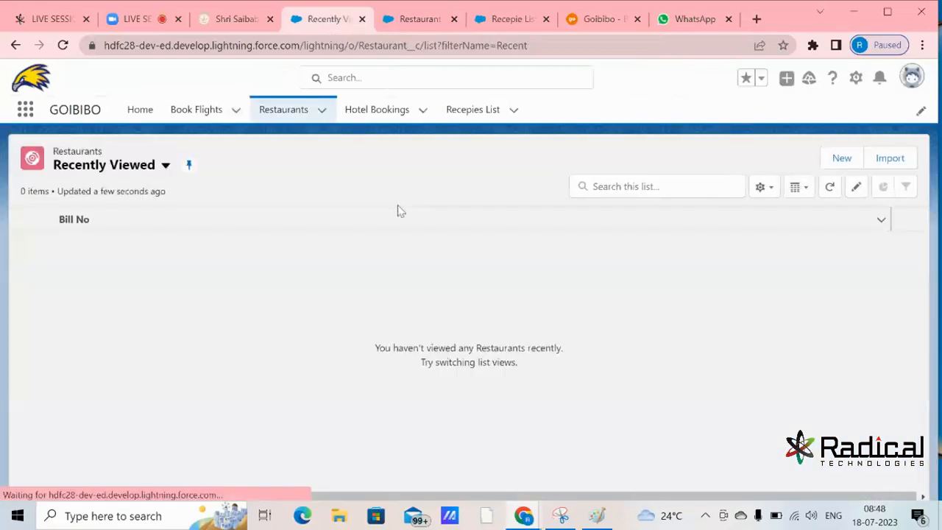
{"action": "left_click", "coordinate": [841, 159]}
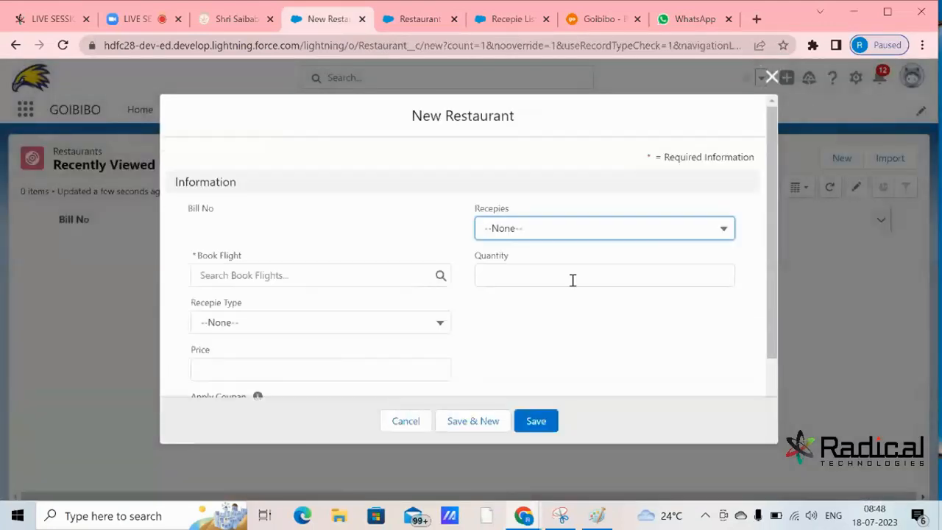
{"action": "scroll", "coordinate": [572, 280], "scroll_direction": "down", "scroll_amount": 2}
{"action": "left_click_drag", "start_coordinate": [193, 341], "coordinate": [259, 351]}
{"action": "left_click", "coordinate": [281, 360]}
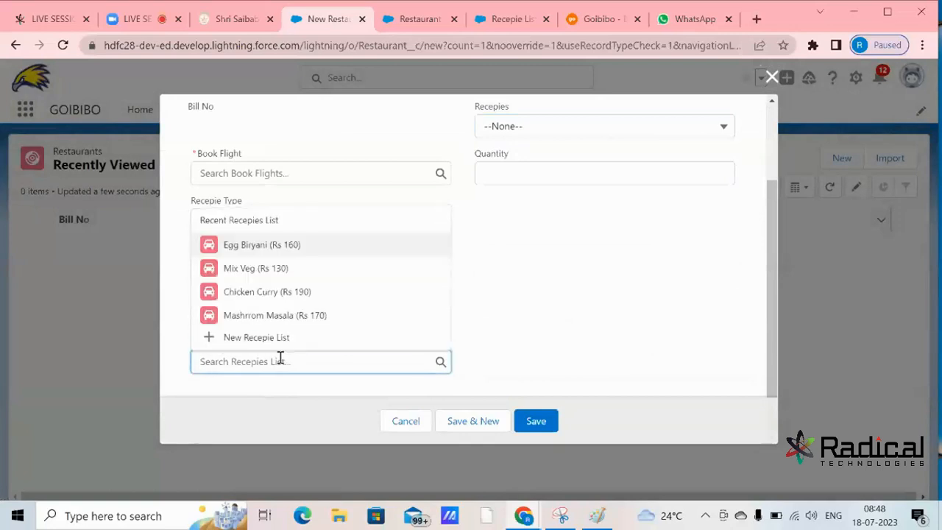
{"action": "left_click", "coordinate": [299, 252]}
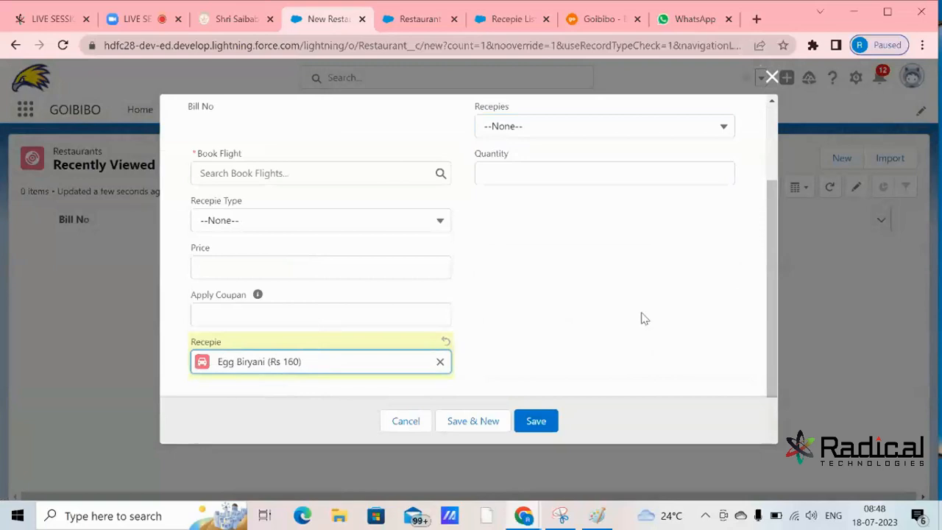
Step: Replace the Recepie lookup value with Mashrrom Masala (Rs 170) and compare it with the Recepies picklist and Price field
{"action": "left_click", "coordinate": [440, 361]}
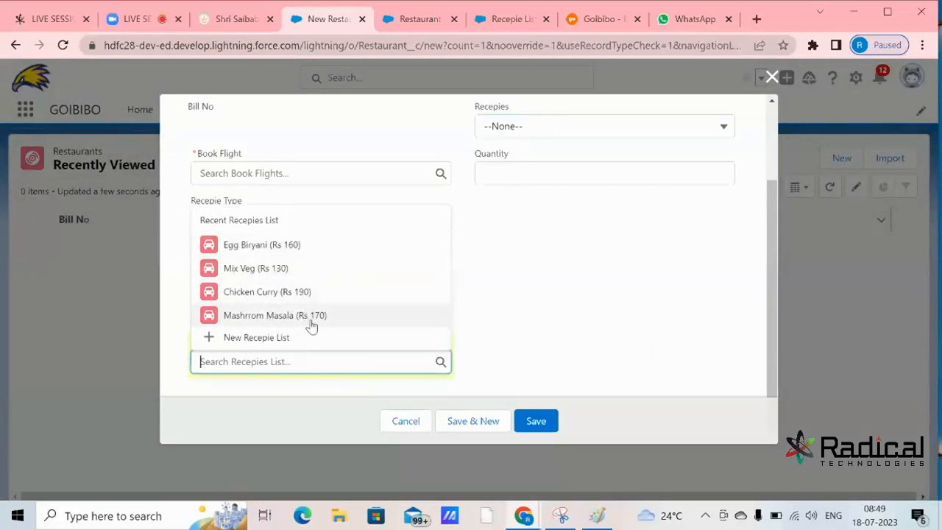
{"action": "left_click", "coordinate": [359, 317]}
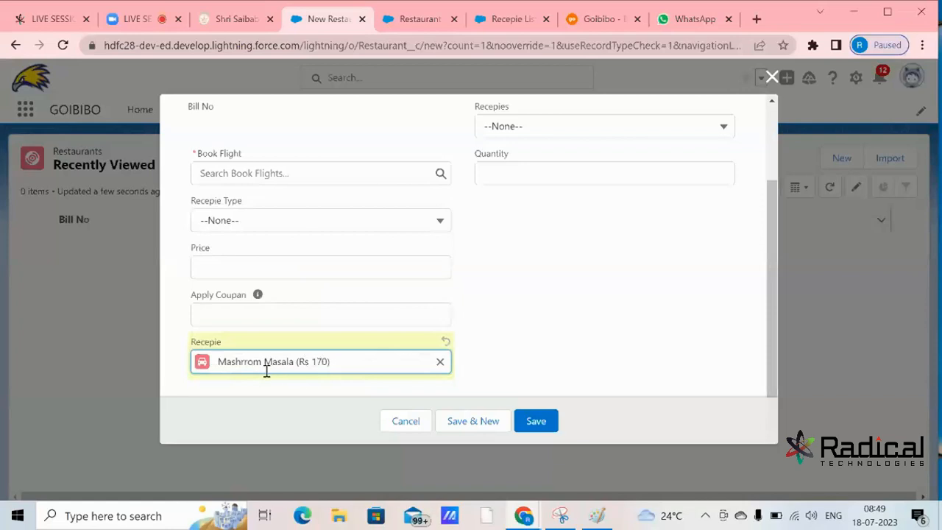
{"action": "left_click_drag", "start_coordinate": [222, 364], "coordinate": [335, 364]}
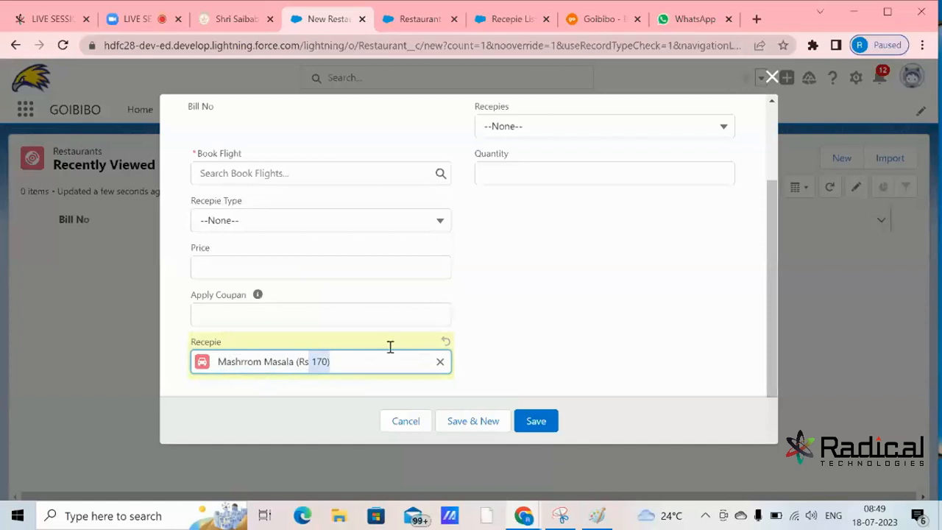
{"action": "left_click_drag", "start_coordinate": [500, 111], "coordinate": [529, 121]}
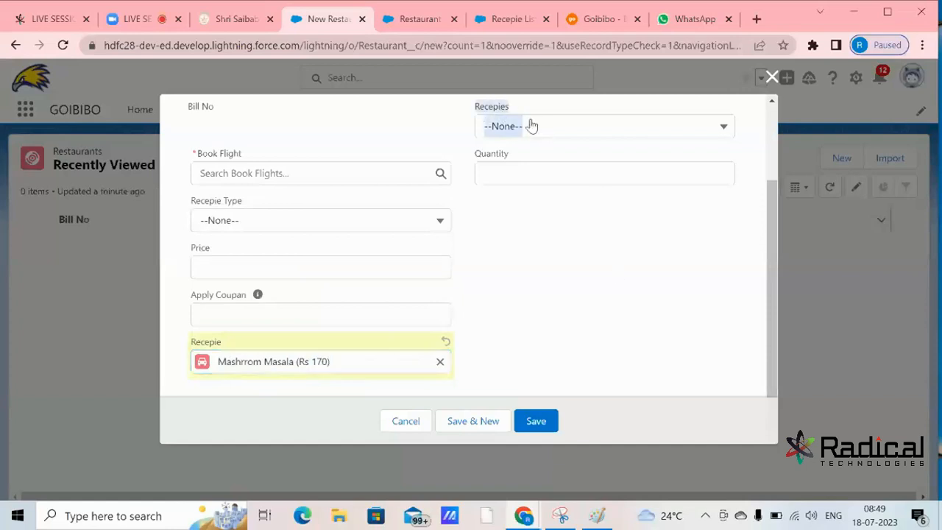
{"action": "left_click", "coordinate": [556, 132]}
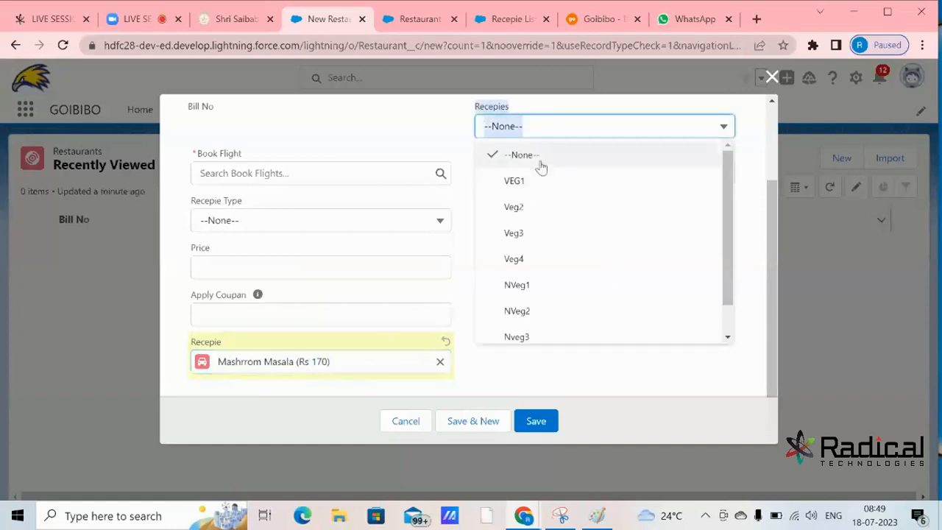
{"action": "left_click", "coordinate": [265, 271]}
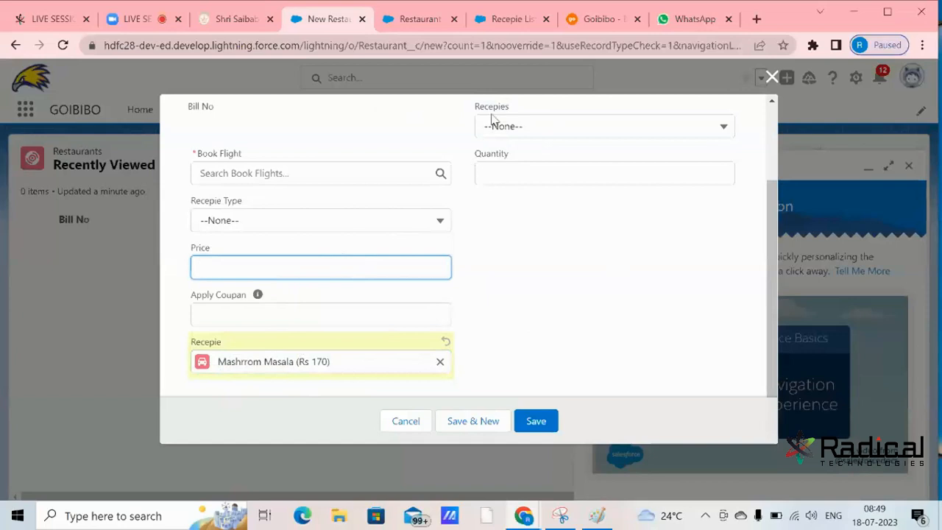
Step: Open the Restaurant Layout page layout for editing and remove the Price and Recepies fields from the Information section
{"action": "left_click", "coordinate": [426, 23]}
{"action": "left_click", "coordinate": [67, 287]}
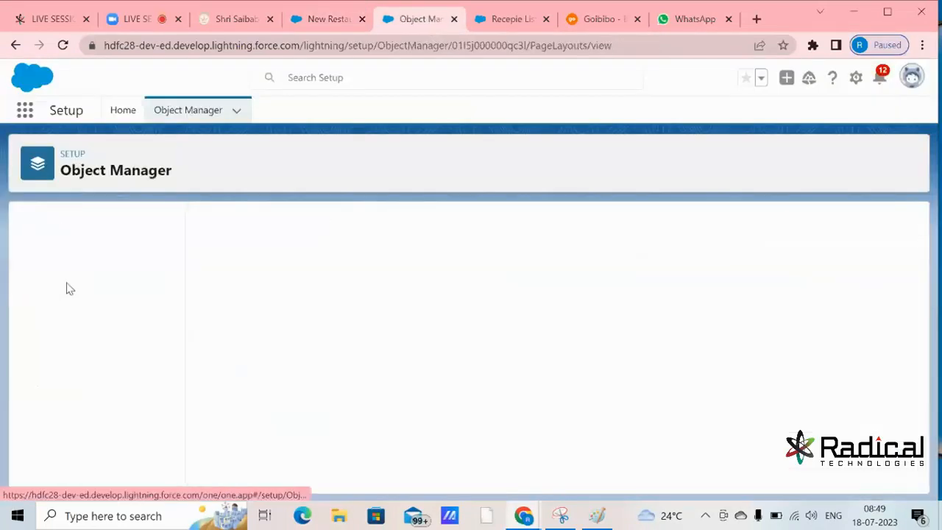
{"action": "left_click", "coordinate": [245, 293]}
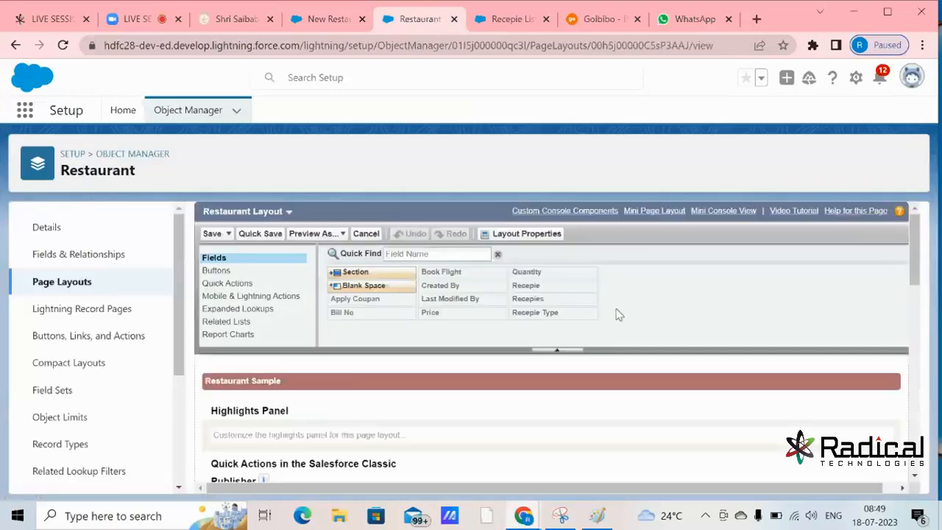
{"action": "scroll", "coordinate": [622, 327], "scroll_direction": "down", "scroll_amount": 5}
{"action": "scroll", "coordinate": [626, 399], "scroll_direction": "up", "scroll_amount": 2}
{"action": "scroll", "coordinate": [630, 398], "scroll_direction": "down", "scroll_amount": 2}
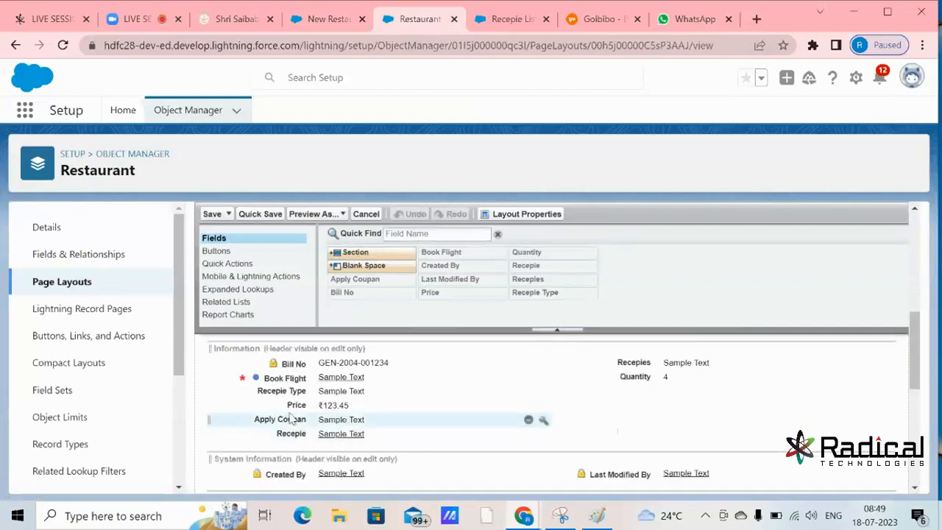
{"action": "left_click", "coordinate": [528, 407]}
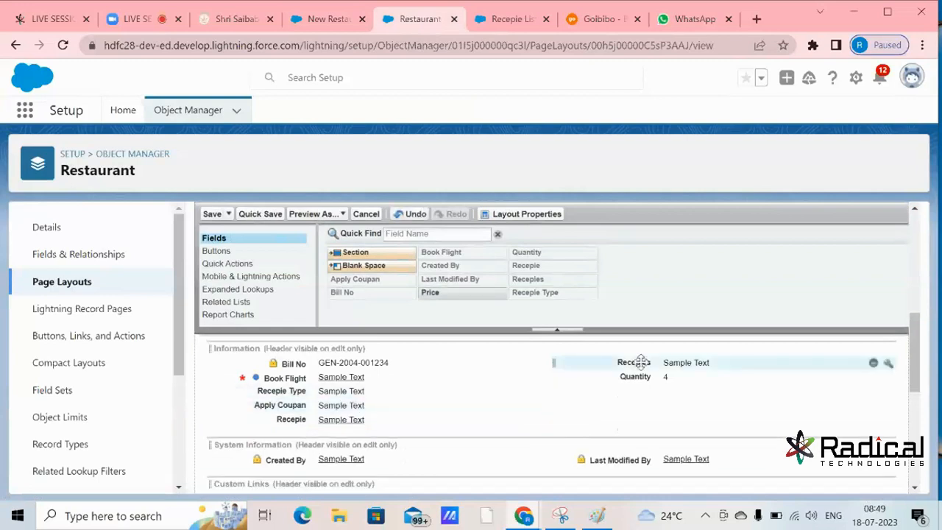
{"action": "left_click", "coordinate": [873, 365]}
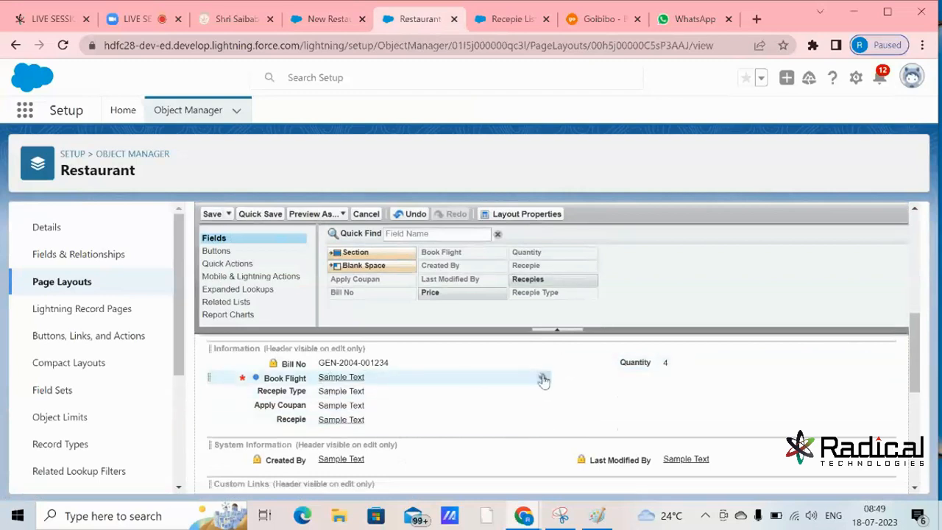
Step: Rearrange the Information section with a blank space beside Bill No, Recepie Type above Quantity and Recepie above Apply Coupan, and save the layout
{"action": "left_click_drag", "start_coordinate": [366, 259], "coordinate": [598, 421]}
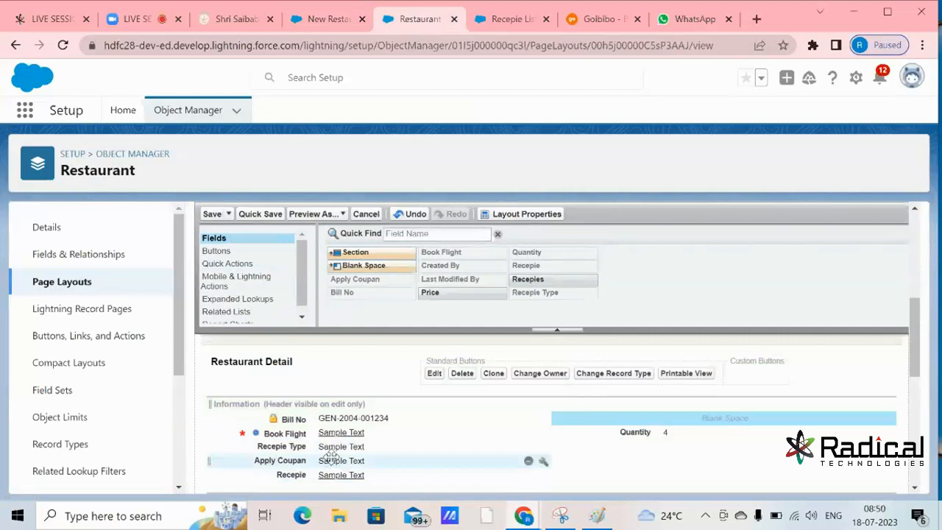
{"action": "left_click_drag", "start_coordinate": [334, 450], "coordinate": [579, 432]}
{"action": "left_click_drag", "start_coordinate": [333, 463], "coordinate": [344, 451]}
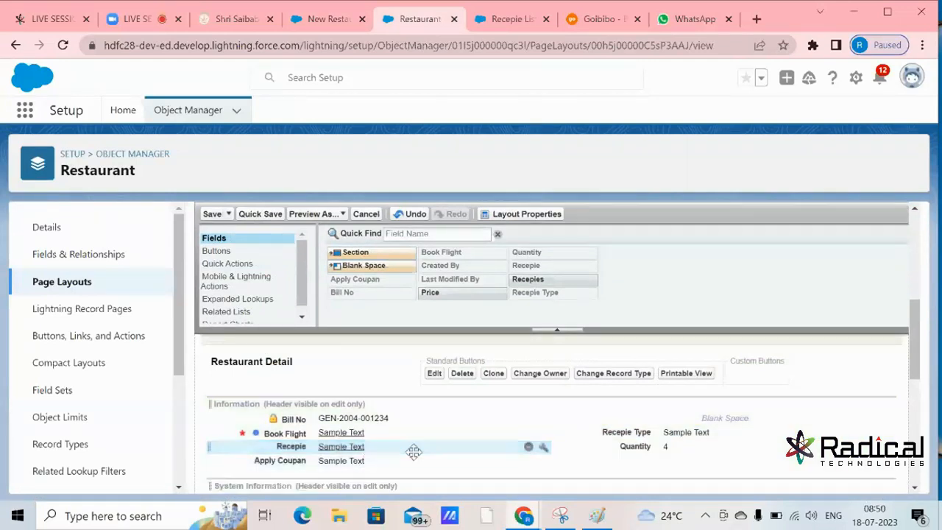
{"action": "left_click", "coordinate": [699, 447]}
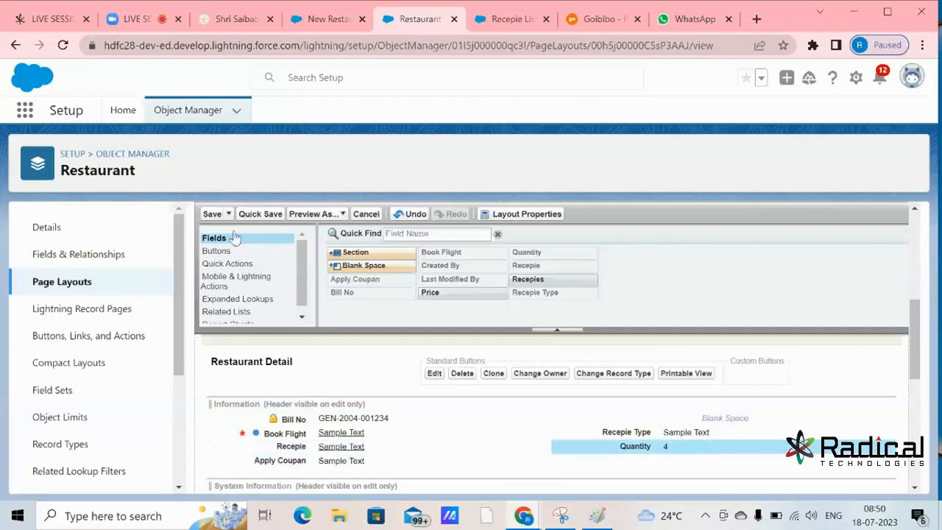
{"action": "left_click", "coordinate": [212, 215]}
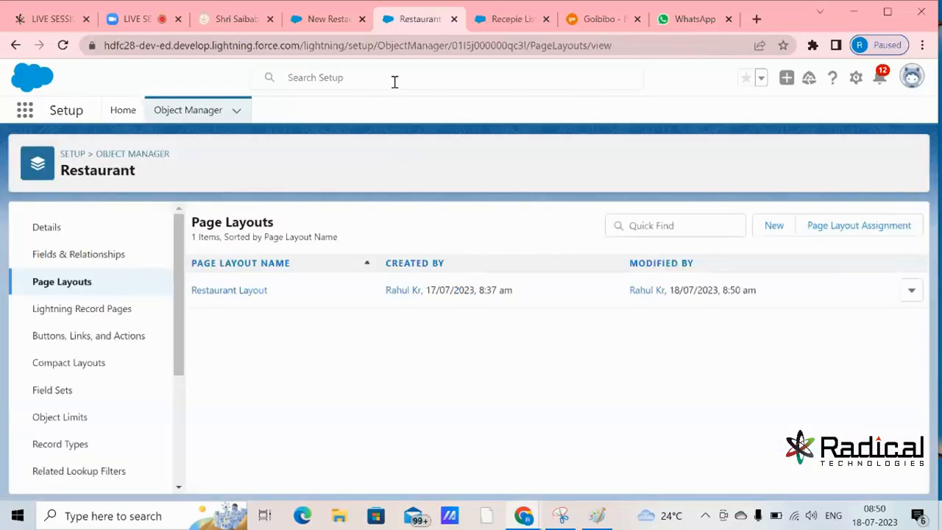
Step: Discard the unsaved Restaurant record and start a new one from the reloaded Restaurants list
{"action": "left_click", "coordinate": [329, 19]}
{"action": "left_click", "coordinate": [399, 421]}
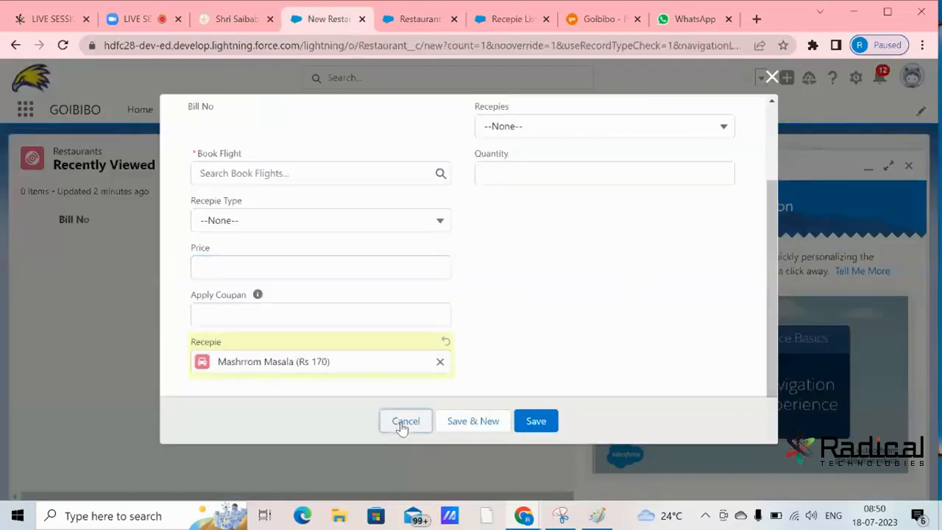
{"action": "key", "text": "F5"}
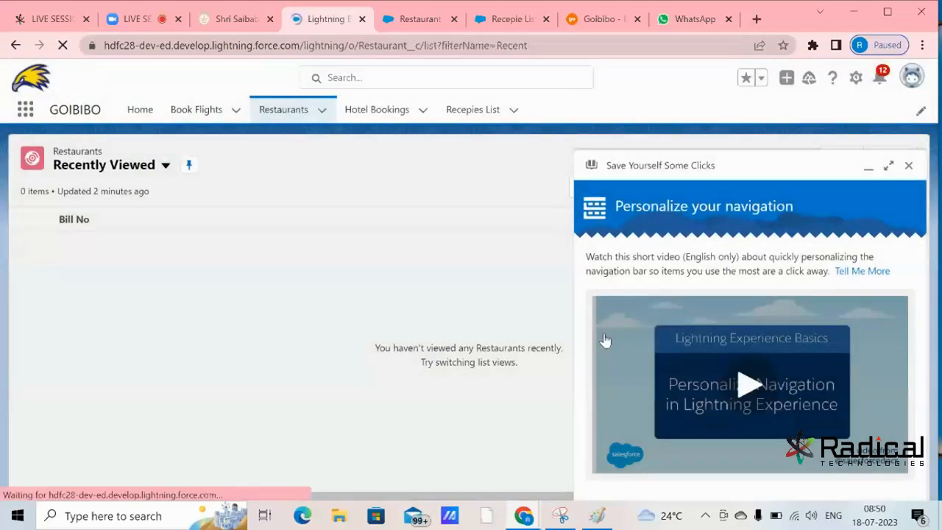
{"action": "key", "text": "XF86MonBrightnessUp"}
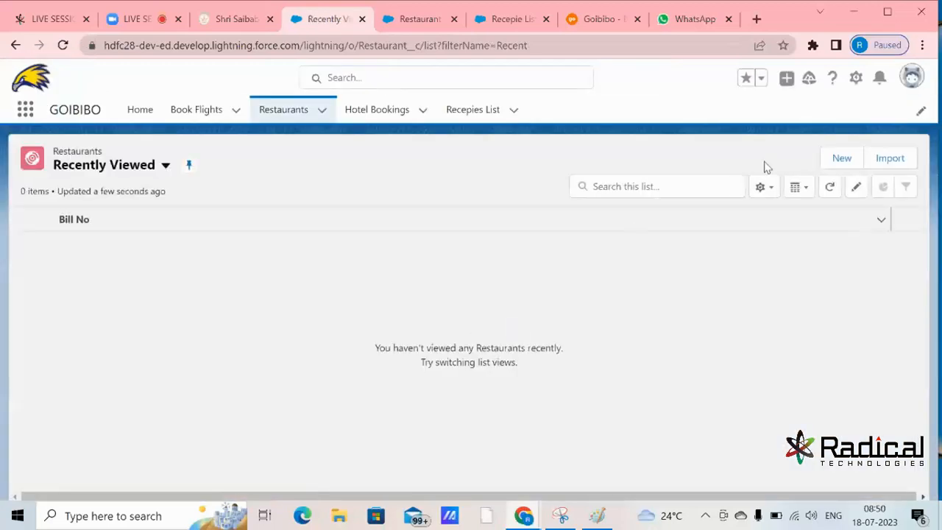
{"action": "left_click", "coordinate": [840, 161]}
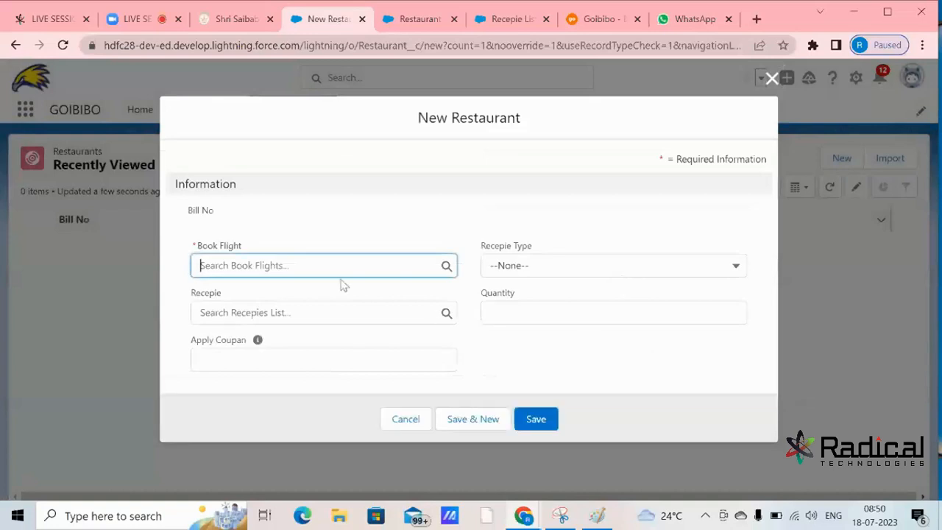
Step: Fill the new Restaurant record with the recent Book Flight record, Recepie Type VEG and Recepie Mix Veg (Rs 130)
{"action": "left_click", "coordinate": [331, 265]}
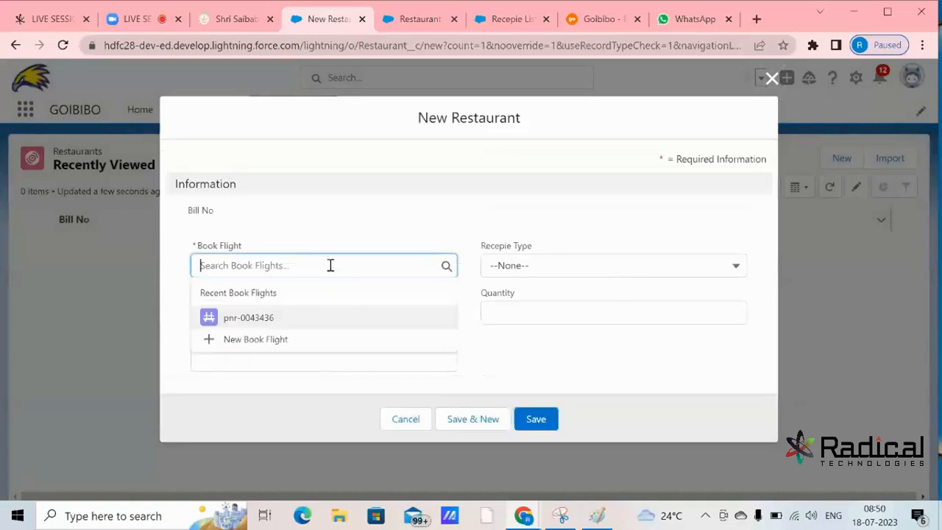
{"action": "left_click", "coordinate": [252, 317]}
{"action": "left_click", "coordinate": [521, 269]}
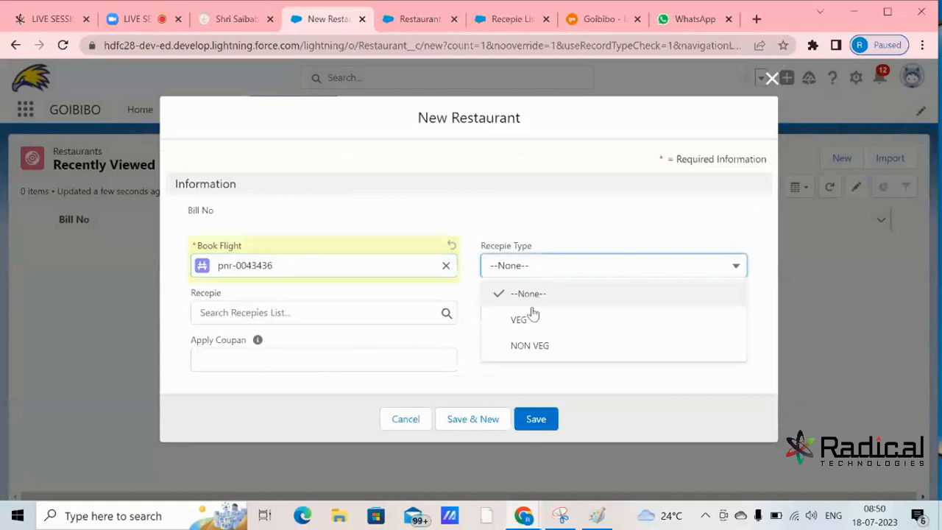
{"action": "left_click", "coordinate": [522, 323]}
{"action": "left_click", "coordinate": [376, 313]}
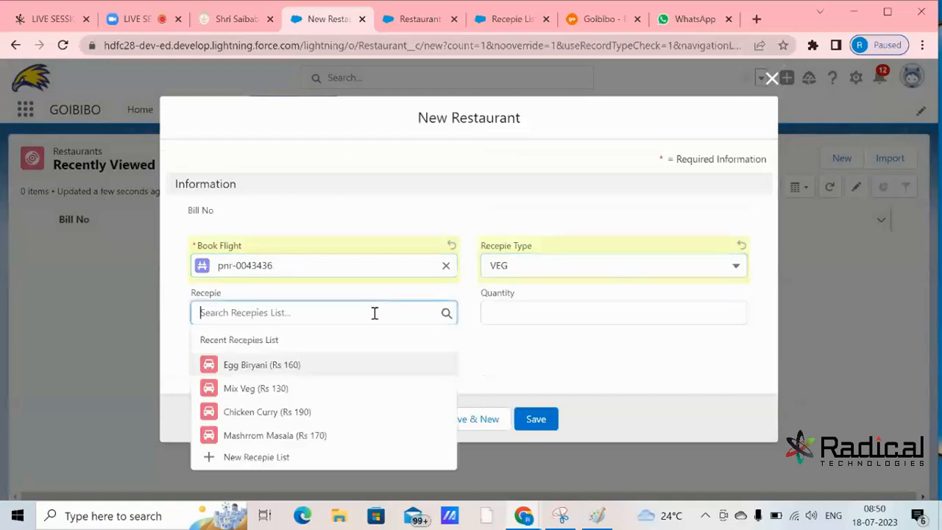
{"action": "left_click", "coordinate": [256, 390]}
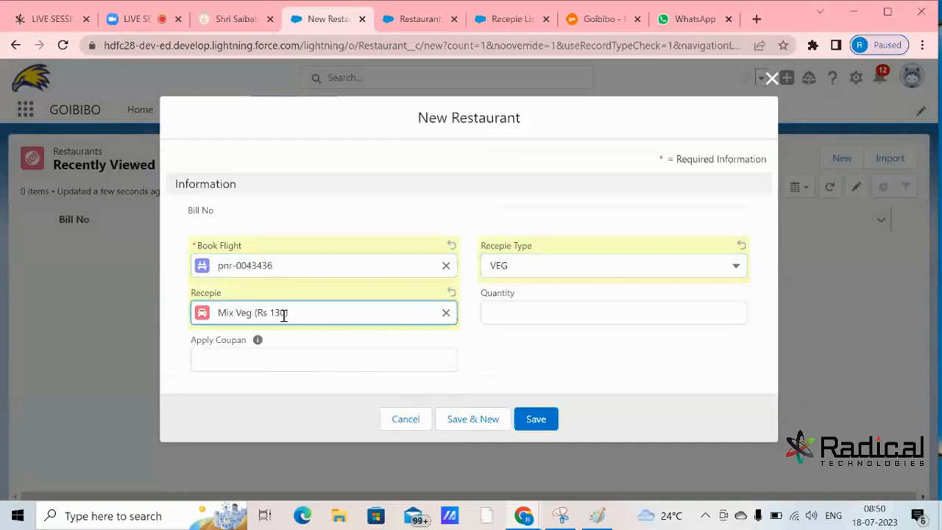
Step: Set the new Restaurant record's Quantity to 2 and discard the unsaved record
{"action": "left_click", "coordinate": [516, 316]}
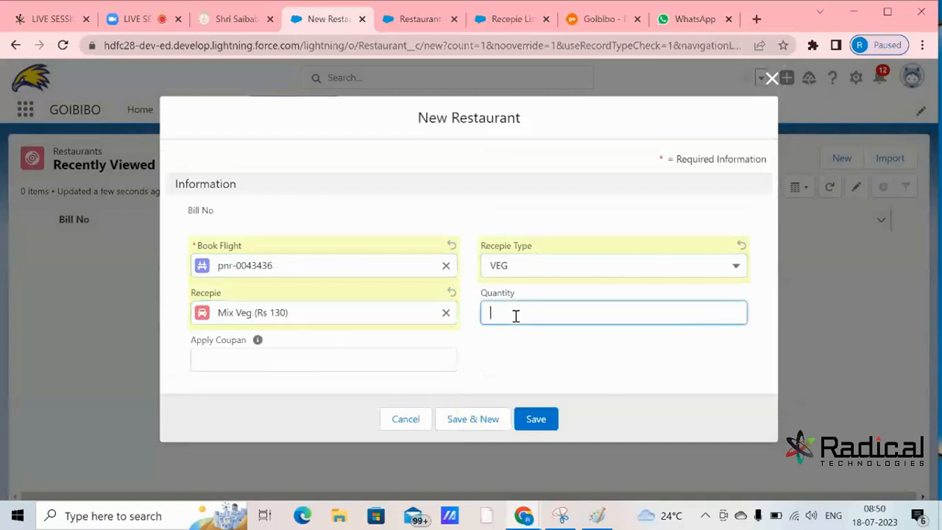
{"action": "type", "text": "1"}
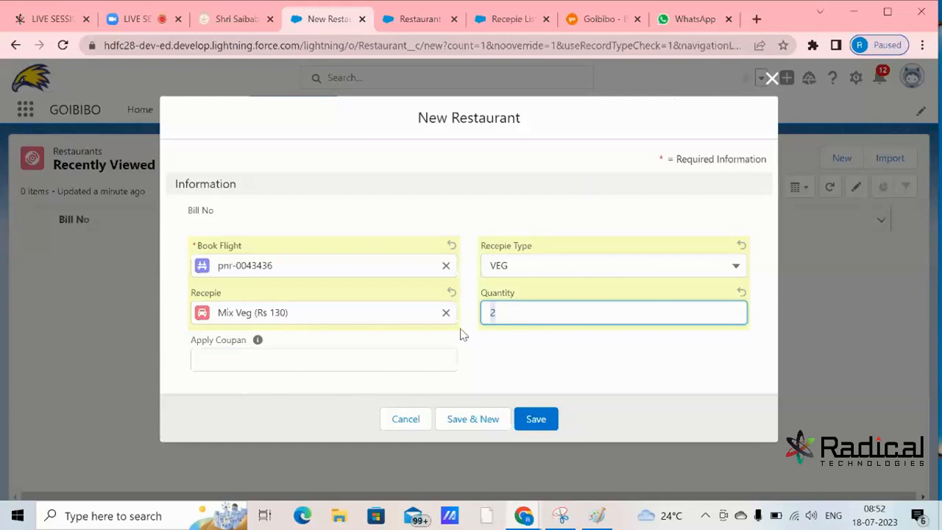
{"action": "left_click", "coordinate": [392, 427]}
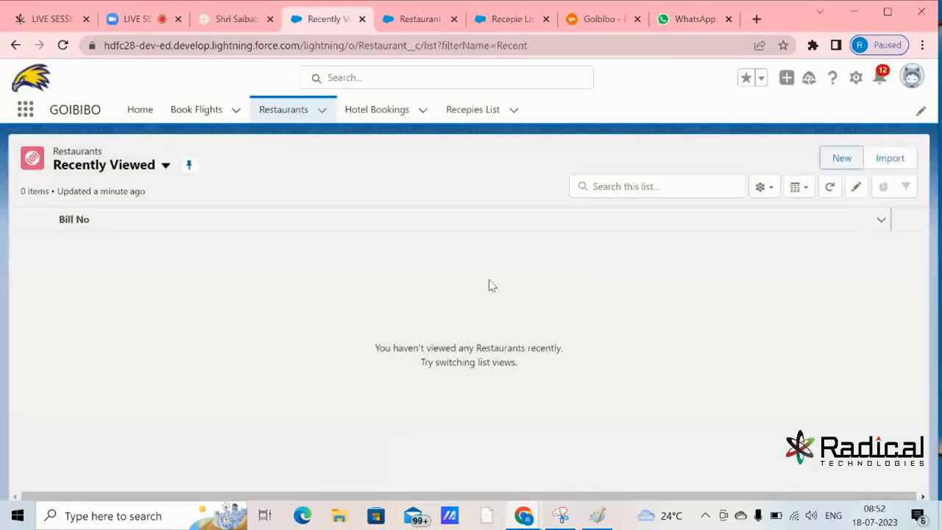
Step: Open the Restaurant object's Fields & Relationships in Setup and start a new custom field
{"action": "left_click", "coordinate": [856, 78]}
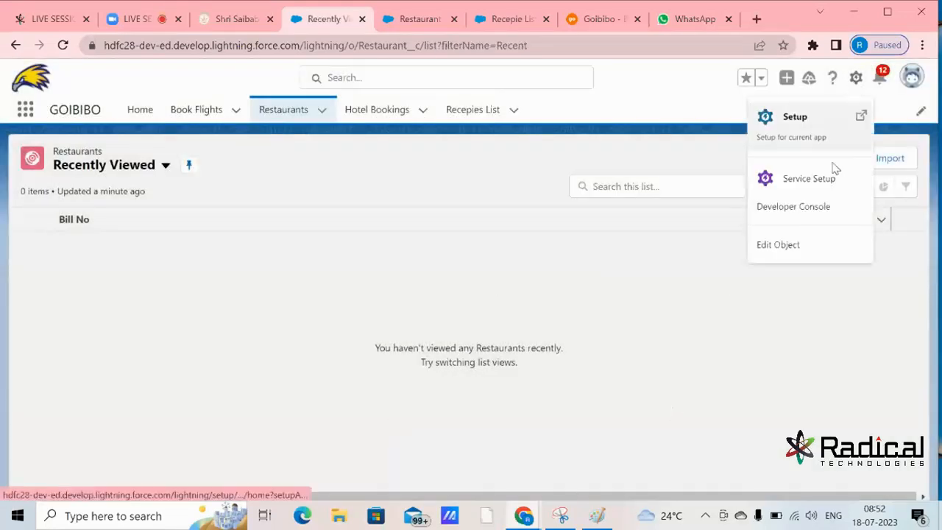
{"action": "left_click", "coordinate": [787, 250]}
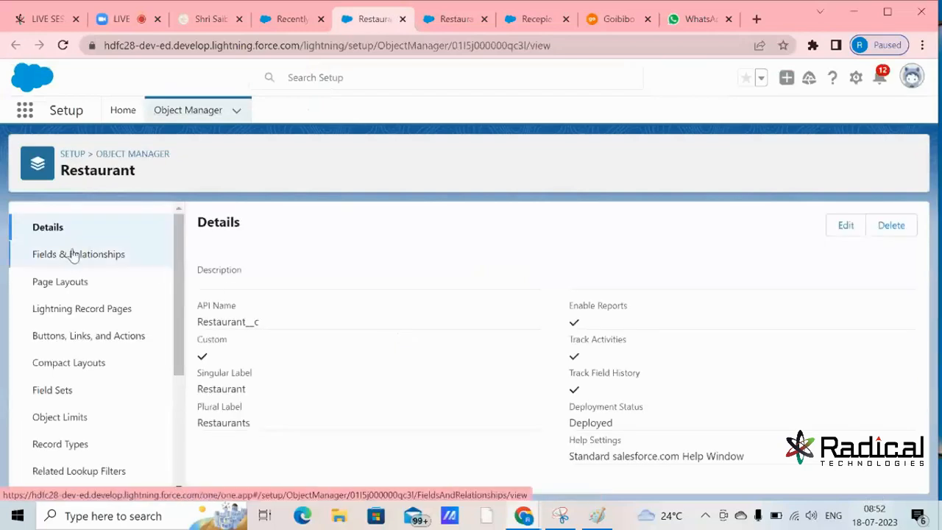
{"action": "left_click", "coordinate": [46, 258]}
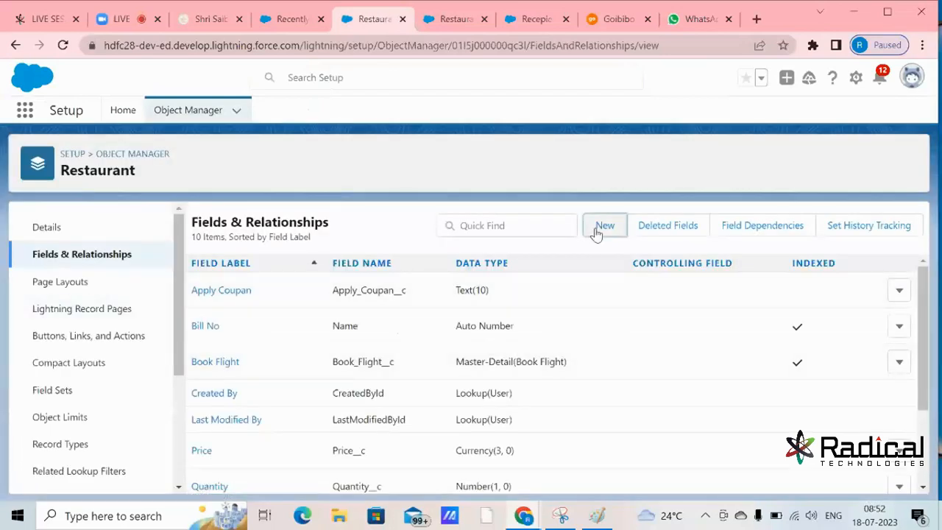
{"action": "left_click", "coordinate": [604, 227]}
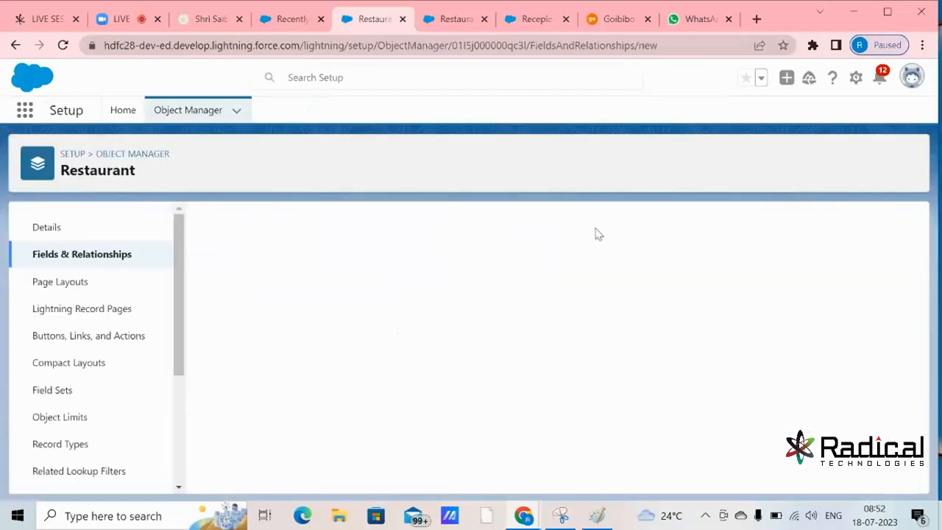
Step: Choose Formula as the new Restaurant field's data type and continue to its details
{"action": "scroll", "coordinate": [567, 331], "scroll_direction": "down", "scroll_amount": 1}
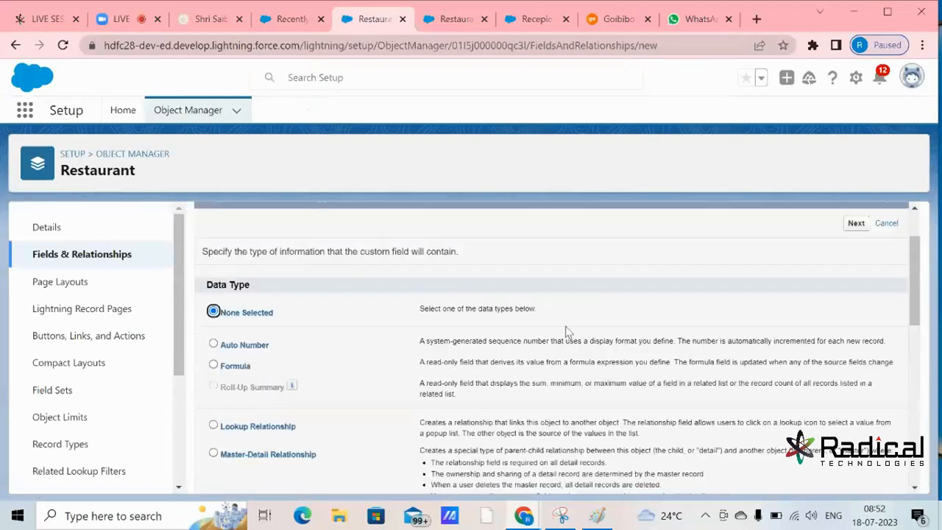
{"action": "left_click_drag", "start_coordinate": [261, 374], "coordinate": [225, 372]}
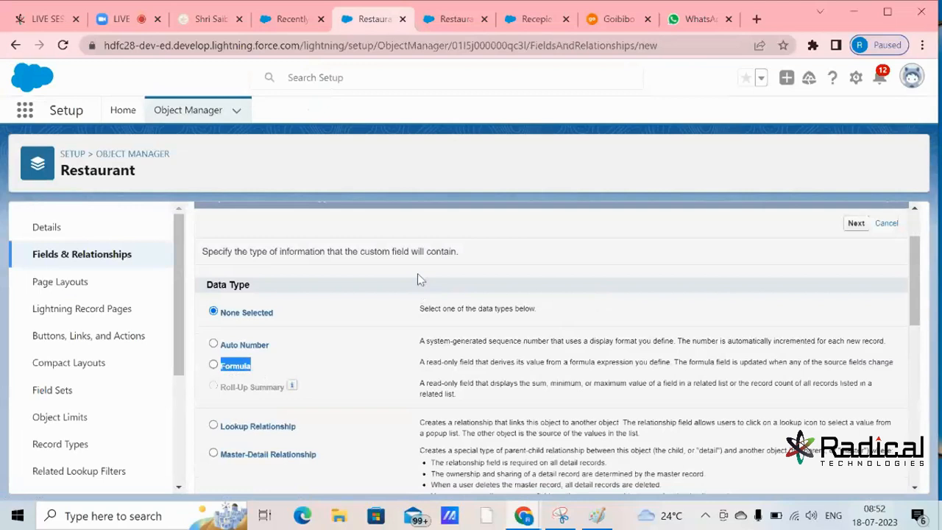
{"action": "left_click", "coordinate": [548, 231]}
{"action": "left_click", "coordinate": [213, 367]}
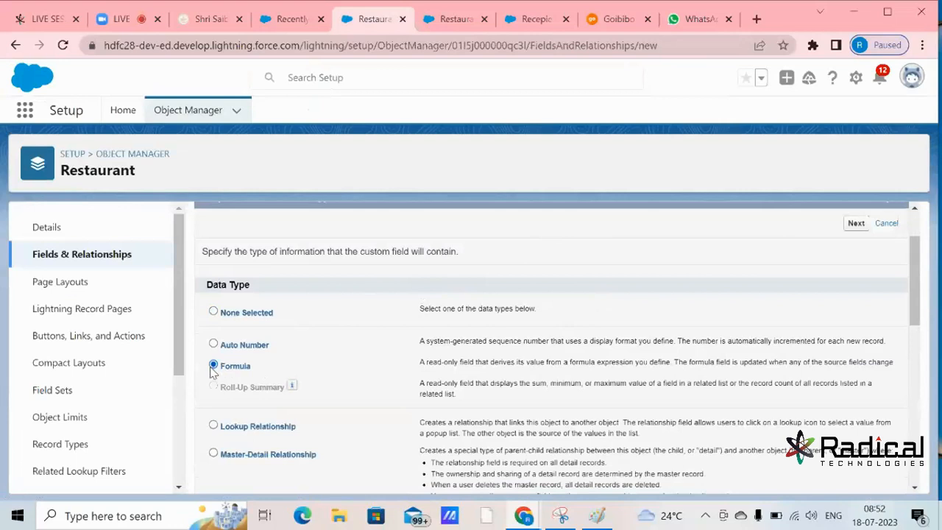
{"action": "left_click", "coordinate": [856, 224]}
Step: Label the formula field "Total Including 12% GST" with the field name Total_Including_12_GST
{"action": "scroll", "coordinate": [544, 269], "scroll_direction": "down", "scroll_amount": 1}
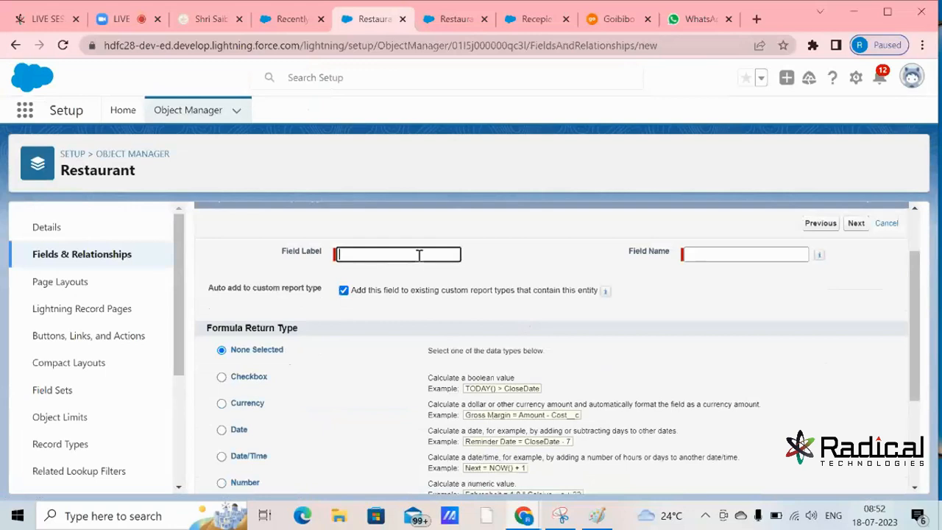
{"action": "type", "text": "Total Including 12% GST"}
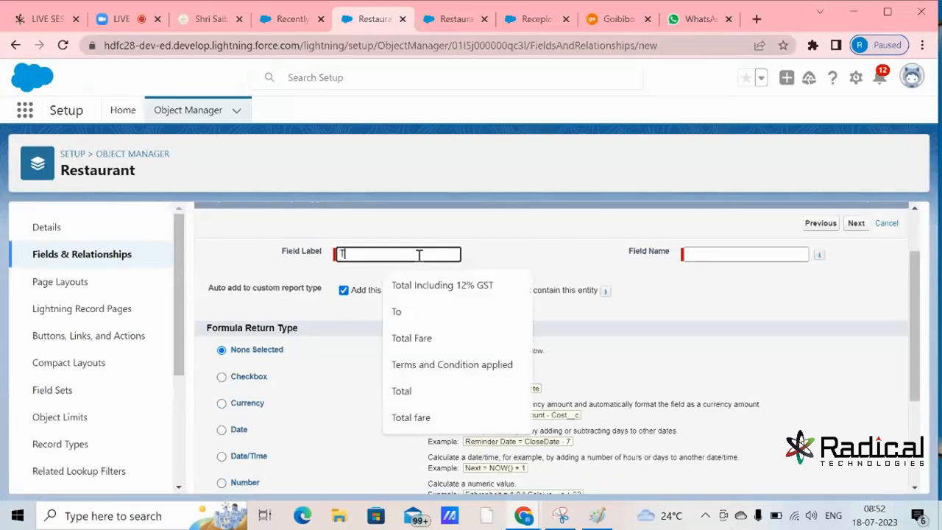
{"action": "left_click", "coordinate": [445, 287]}
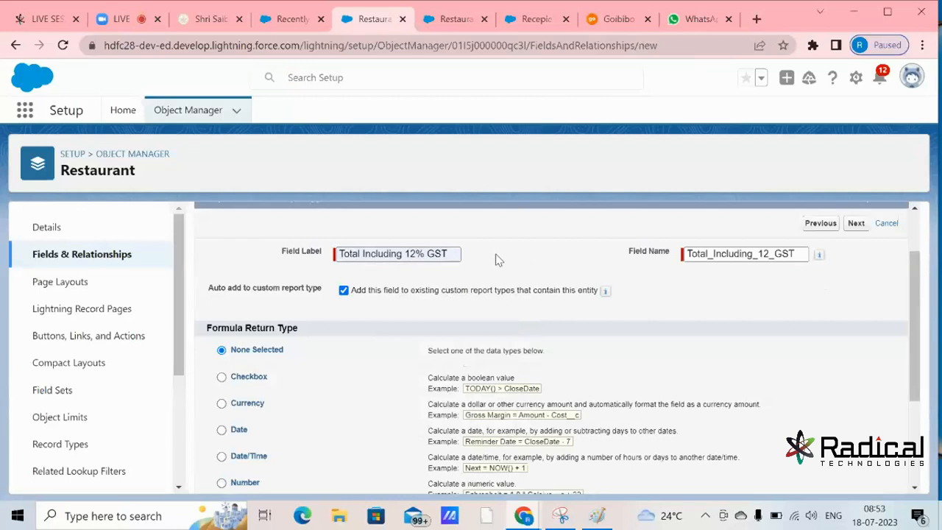
{"action": "left_click", "coordinate": [295, 18]}
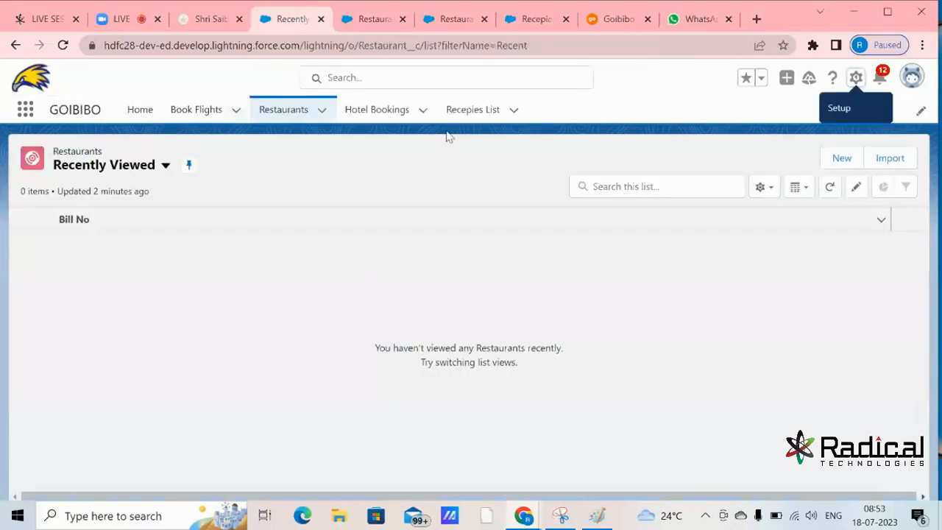
{"action": "left_click", "coordinate": [372, 19]}
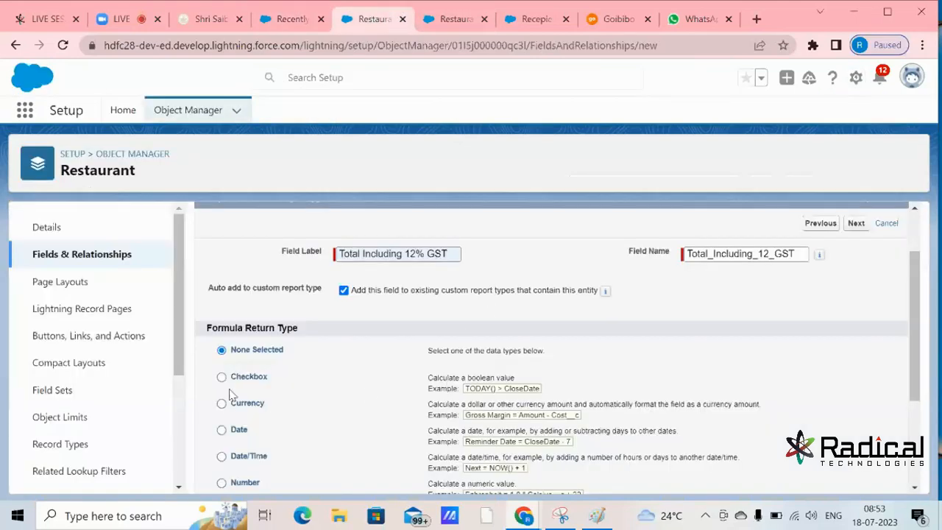
Step: Set the formula return type to Currency and continue to the formula editor
{"action": "left_click_drag", "start_coordinate": [207, 329], "coordinate": [298, 329]}
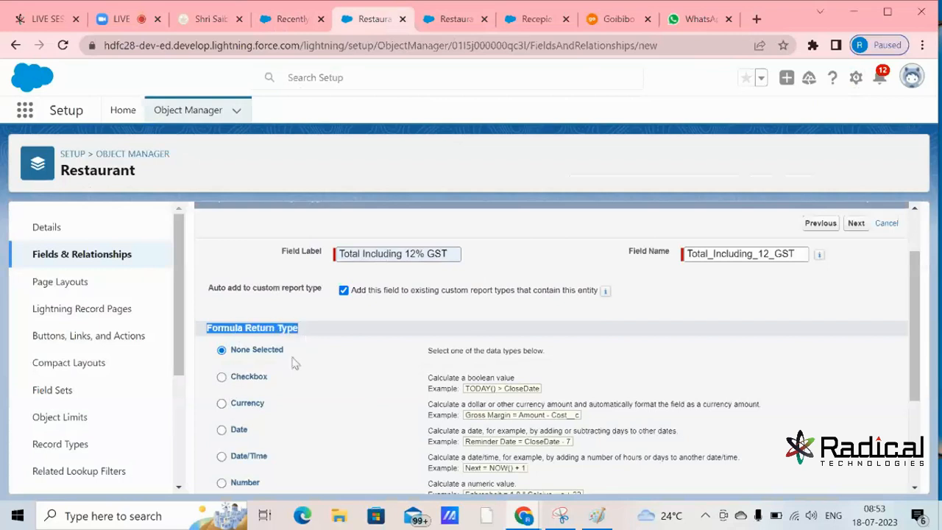
{"action": "left_click", "coordinate": [224, 405]}
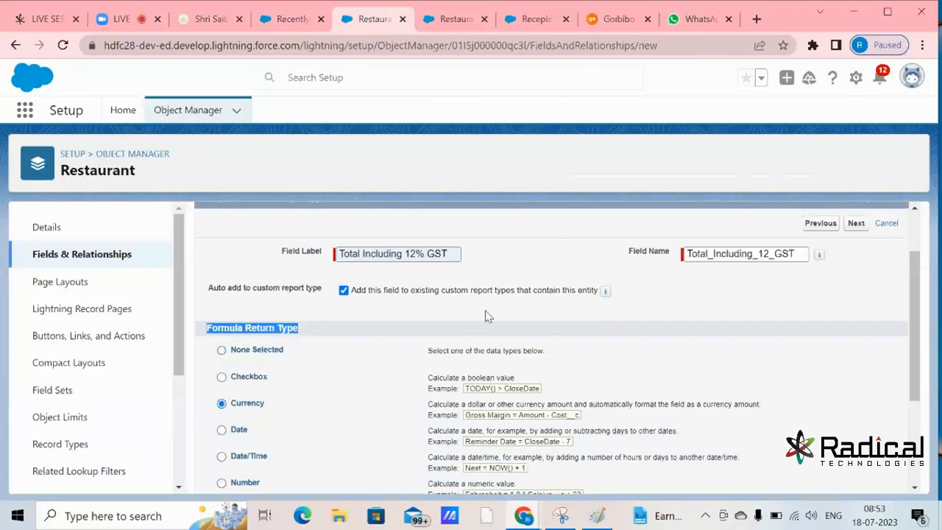
{"action": "scroll", "coordinate": [485, 317], "scroll_direction": "down", "scroll_amount": 1}
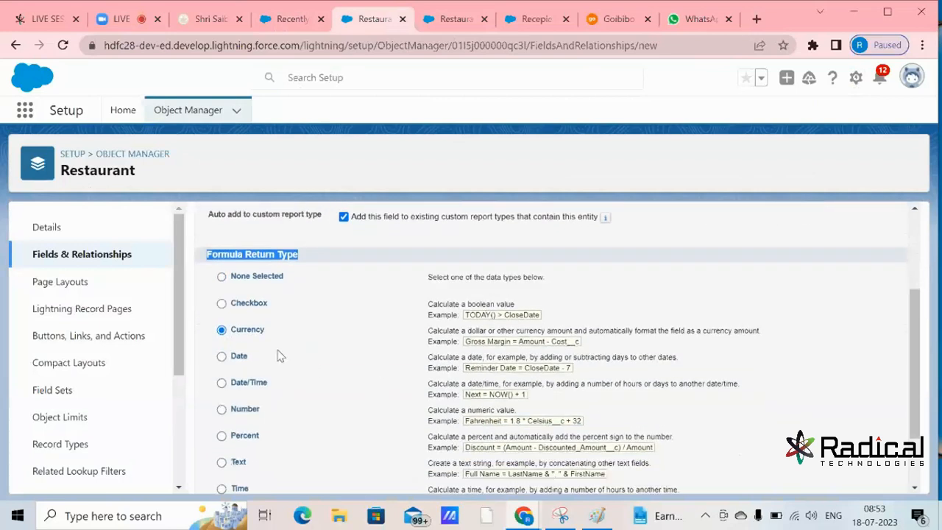
{"action": "scroll", "coordinate": [516, 283], "scroll_direction": "down", "scroll_amount": 1}
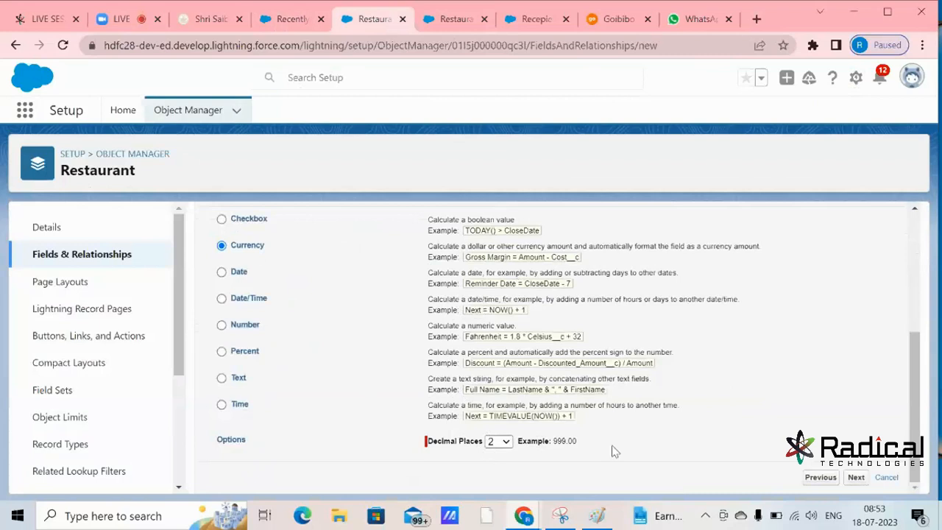
{"action": "scroll", "coordinate": [877, 417], "scroll_direction": "up", "scroll_amount": 3}
{"action": "scroll", "coordinate": [879, 427], "scroll_direction": "down", "scroll_amount": 3}
{"action": "left_click", "coordinate": [857, 478]}
Step: Switch the Total Including 12% GST formula to Advanced Formula and look through the available operators and functions
{"action": "scroll", "coordinate": [734, 415], "scroll_direction": "down", "scroll_amount": 2}
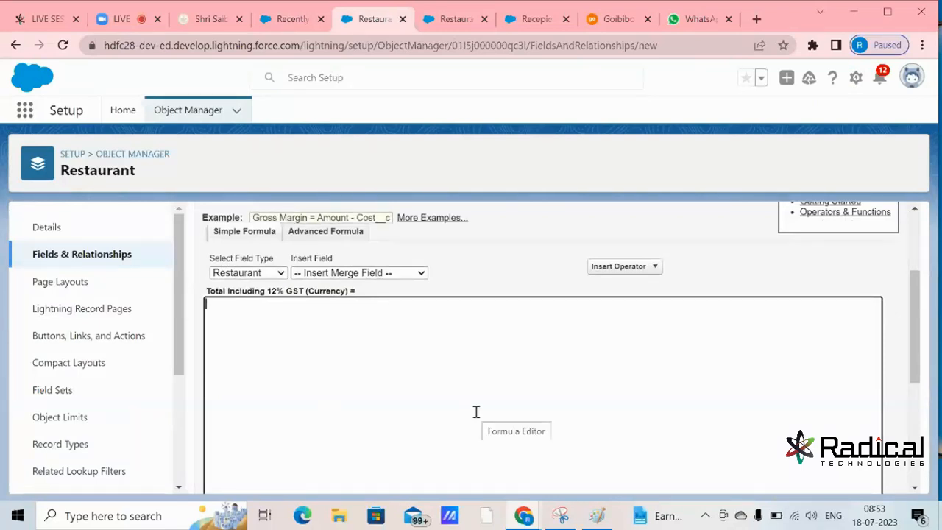
{"action": "scroll", "coordinate": [517, 404], "scroll_direction": "up", "scroll_amount": 1}
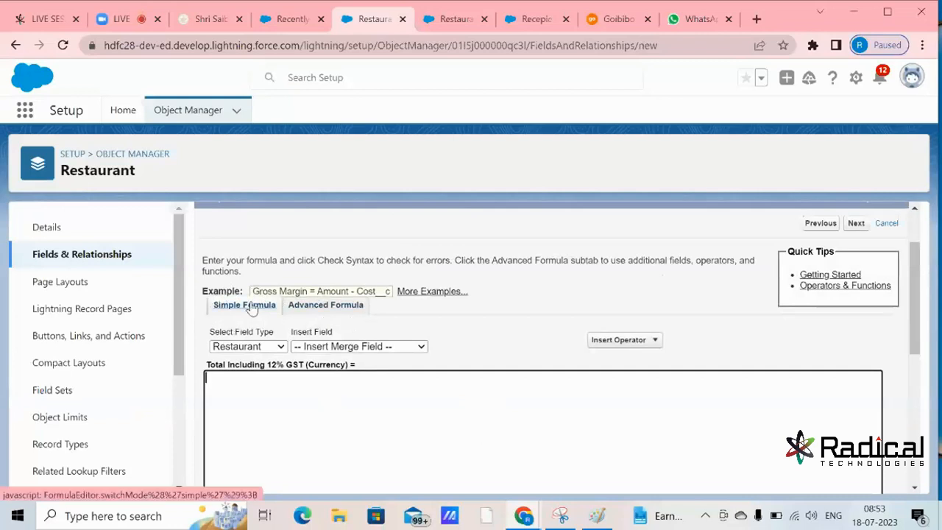
{"action": "left_click", "coordinate": [326, 311]}
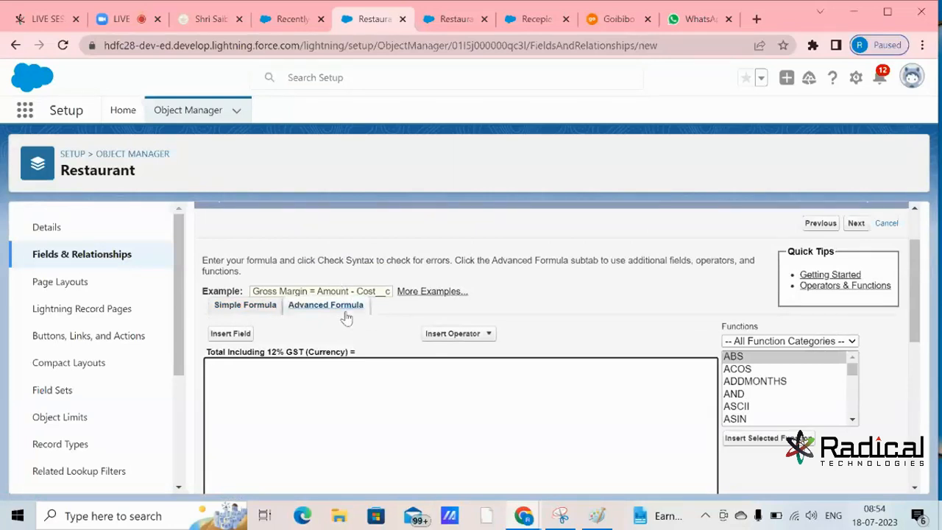
{"action": "scroll", "coordinate": [318, 363], "scroll_direction": "down", "scroll_amount": 1}
{"action": "scroll", "coordinate": [317, 363], "scroll_direction": "down", "scroll_amount": 1}
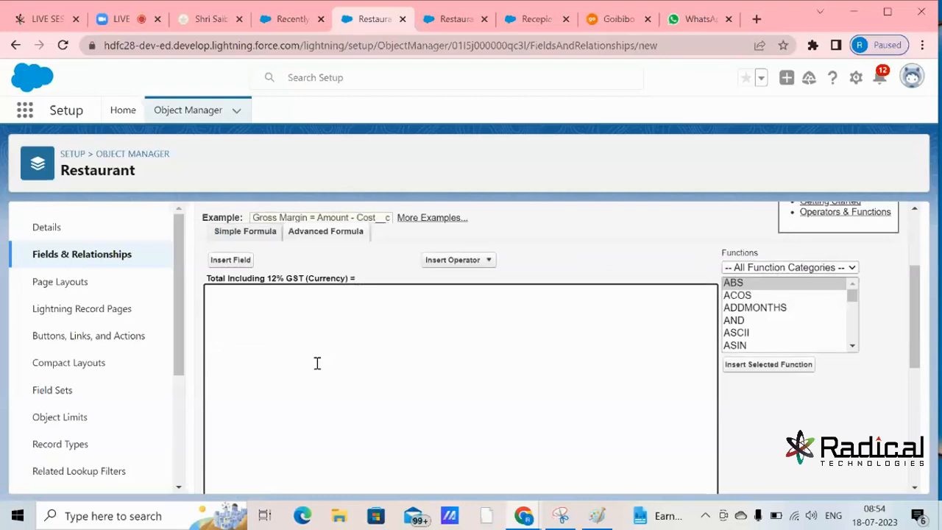
{"action": "left_click", "coordinate": [489, 260]}
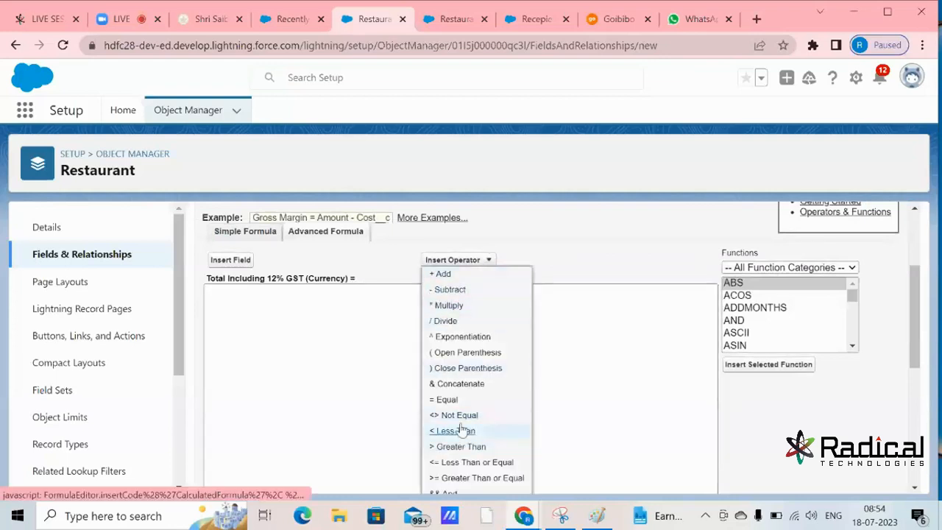
{"action": "scroll", "coordinate": [466, 399], "scroll_direction": "down", "scroll_amount": 2}
{"action": "scroll", "coordinate": [475, 335], "scroll_direction": "up", "scroll_amount": 2}
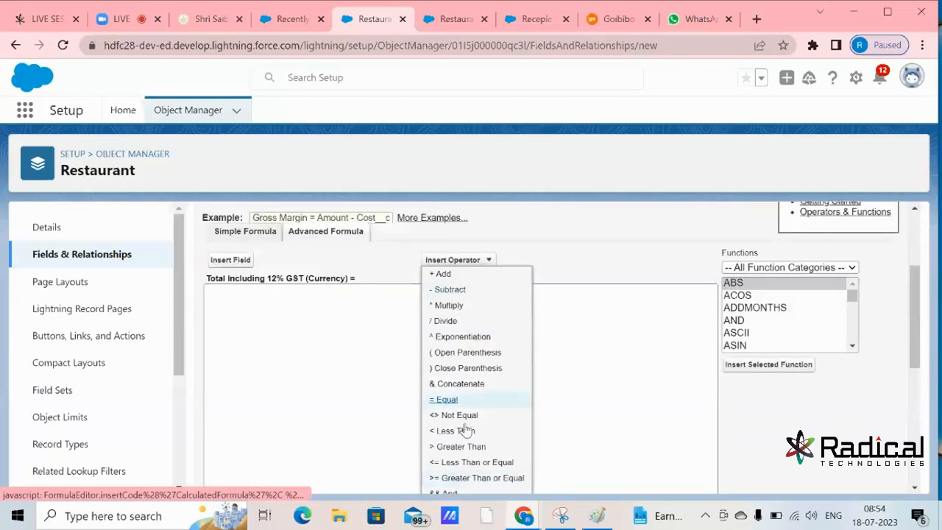
{"action": "mouse_move", "coordinate": [852, 295]}
{"action": "left_mouse_down"}
{"action": "mouse_move", "coordinate": [856, 356]}
{"action": "mouse_move", "coordinate": [856, 294]}
{"action": "left_mouse_up"}
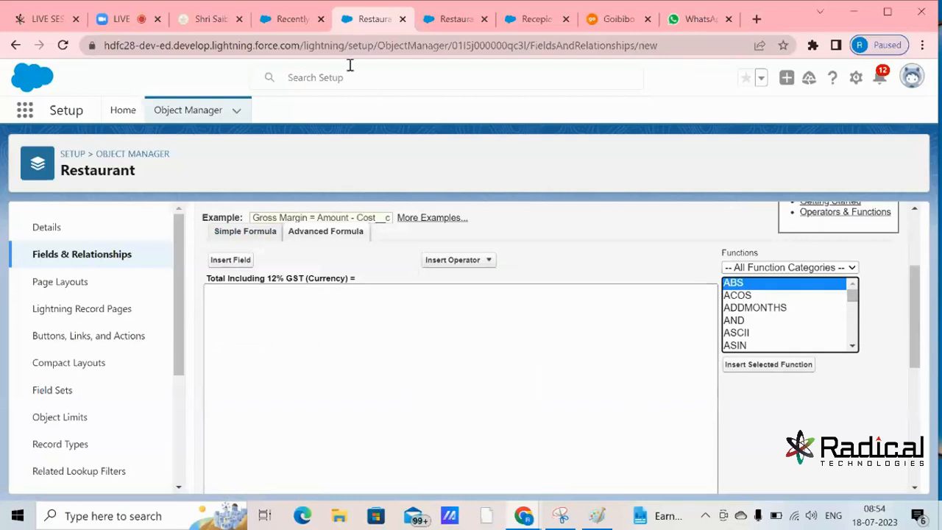
Step: Start a new Restaurant record in the GOIBIBO app with Recepie Type VEG and the recent Book Flight record
{"action": "left_click", "coordinate": [287, 19]}
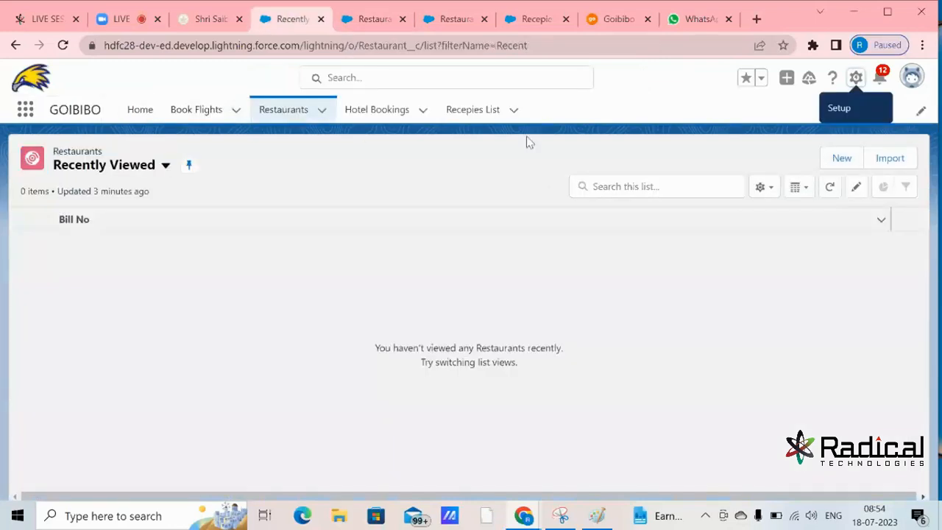
{"action": "left_click", "coordinate": [842, 159]}
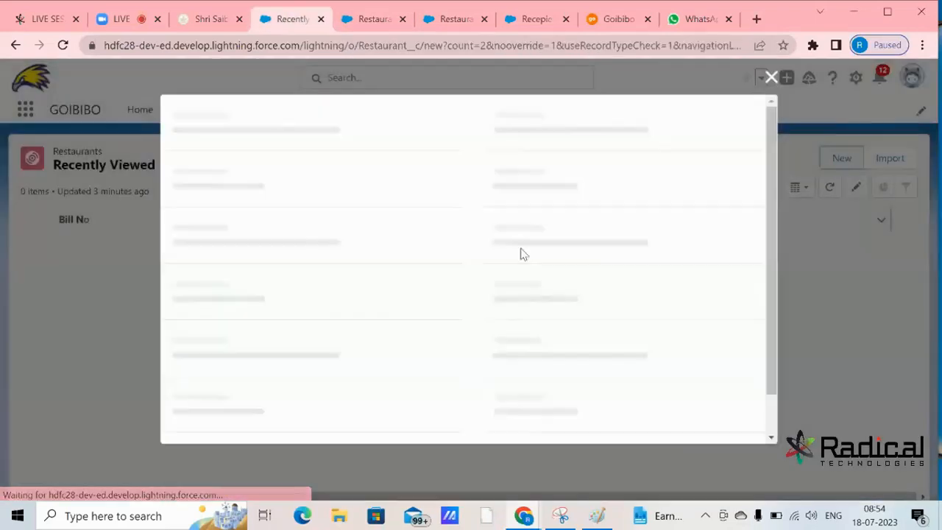
{"action": "left_click", "coordinate": [518, 266]}
{"action": "left_click", "coordinate": [511, 318]}
{"action": "left_click", "coordinate": [358, 263]}
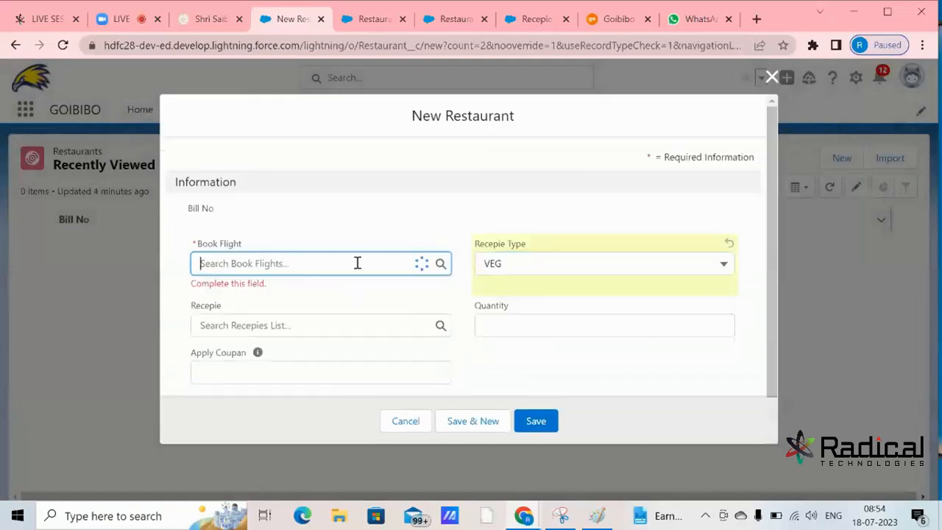
{"action": "left_click", "coordinate": [290, 322]}
Step: Select Mashrrom Masala (Rs 170) as the Recepie, set Quantity to 2 and compare the recipe price with the quantity
{"action": "left_click", "coordinate": [273, 312]}
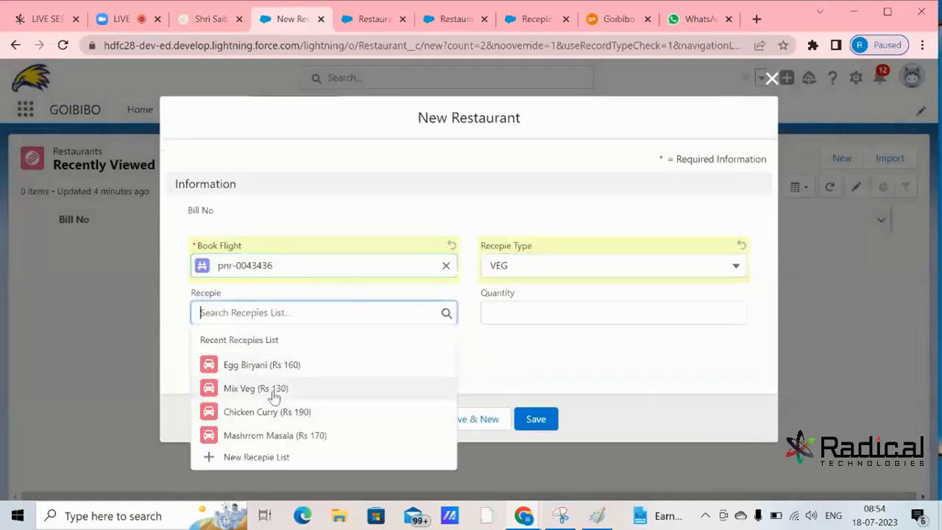
{"action": "left_click", "coordinate": [259, 435]}
{"action": "left_click", "coordinate": [528, 312]}
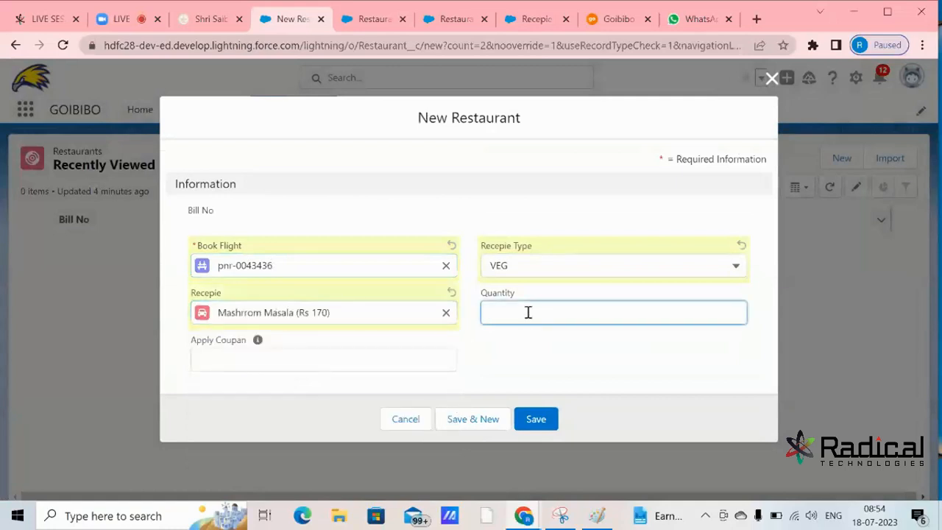
{"action": "type", "text": "2"}
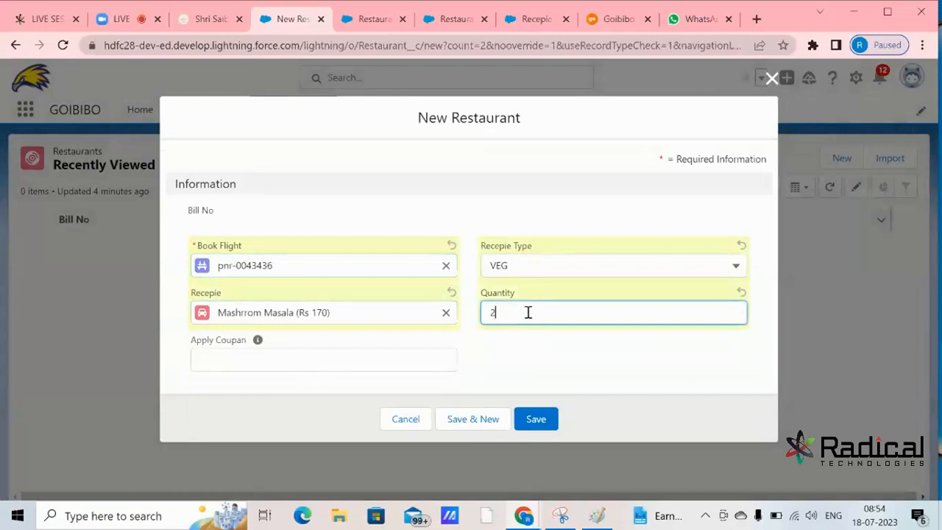
{"action": "left_click", "coordinate": [317, 314]}
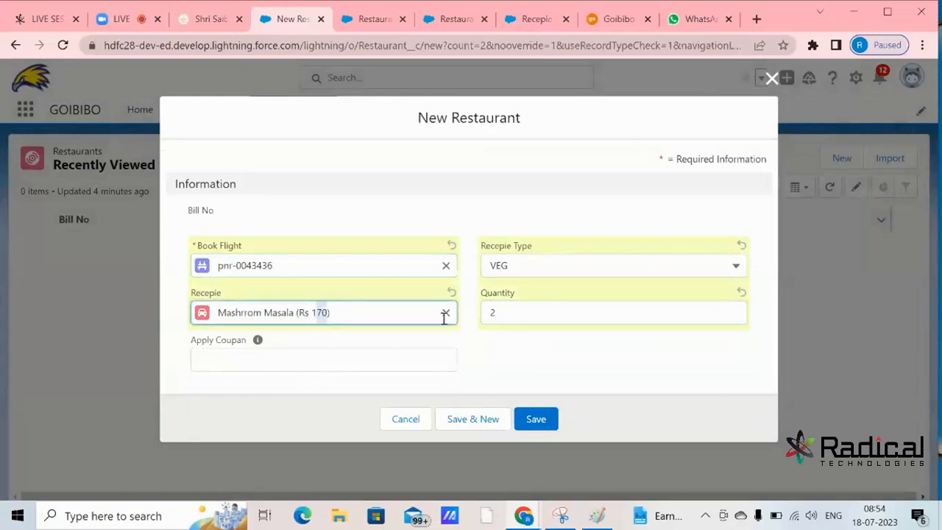
{"action": "left_click_drag", "start_coordinate": [513, 318], "coordinate": [486, 325]}
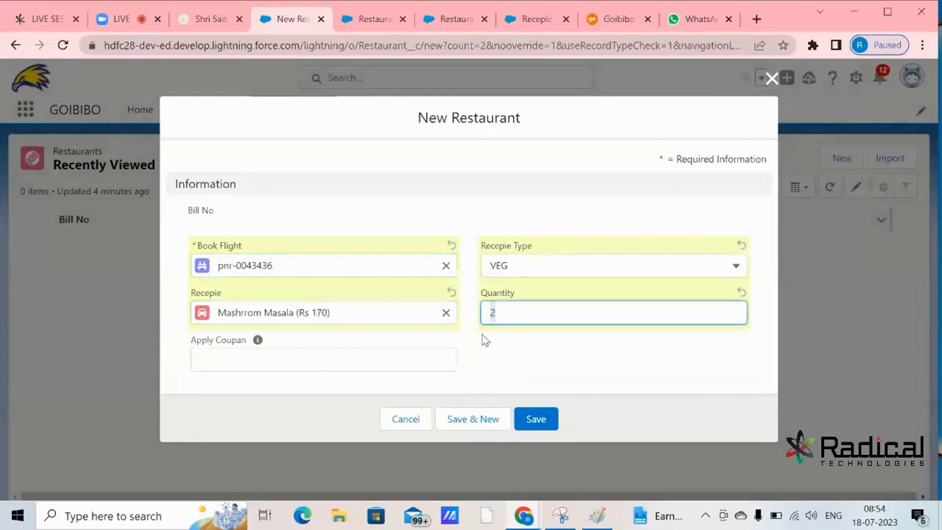
{"action": "left_click_drag", "start_coordinate": [313, 315], "coordinate": [330, 313]}
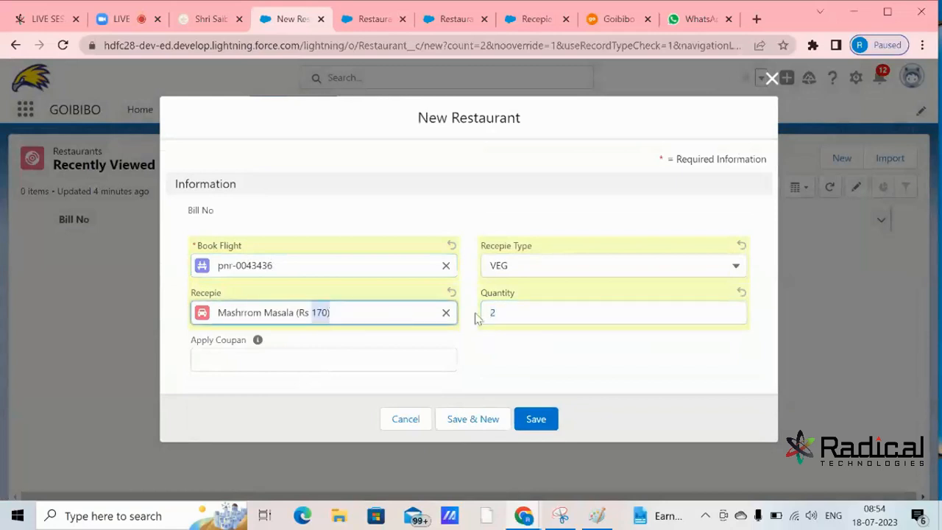
Step: Compare the recipe price with the quantity in the new Restaurant form, and close the form without saving the record
{"action": "left_click_drag", "start_coordinate": [500, 313], "coordinate": [489, 317]}
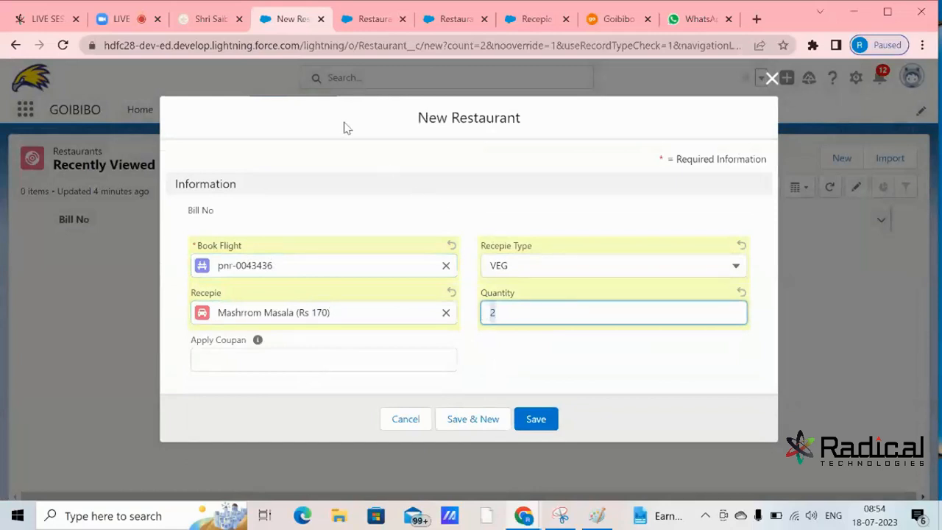
{"action": "left_click", "coordinate": [369, 27]}
{"action": "left_click", "coordinate": [387, 307]}
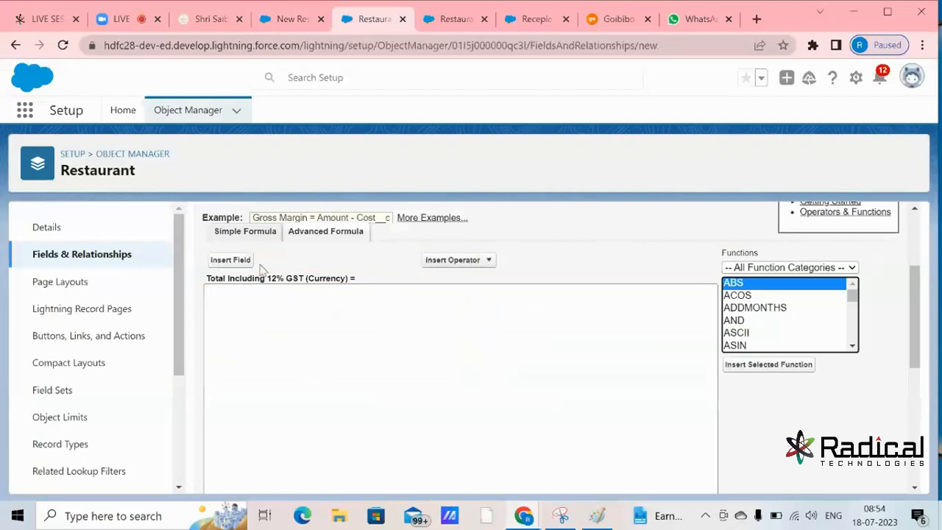
{"action": "left_click", "coordinate": [234, 262]}
{"action": "left_click", "coordinate": [291, 20]}
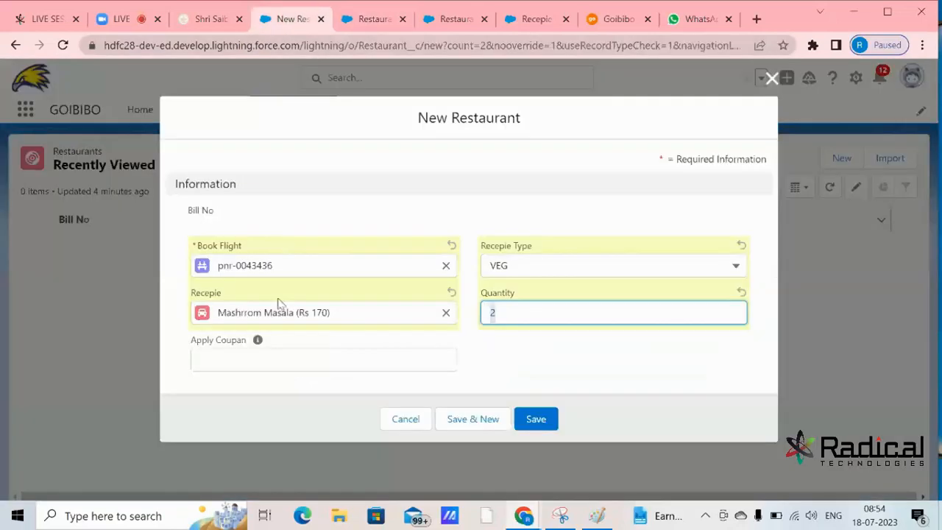
{"action": "left_click", "coordinate": [327, 312]}
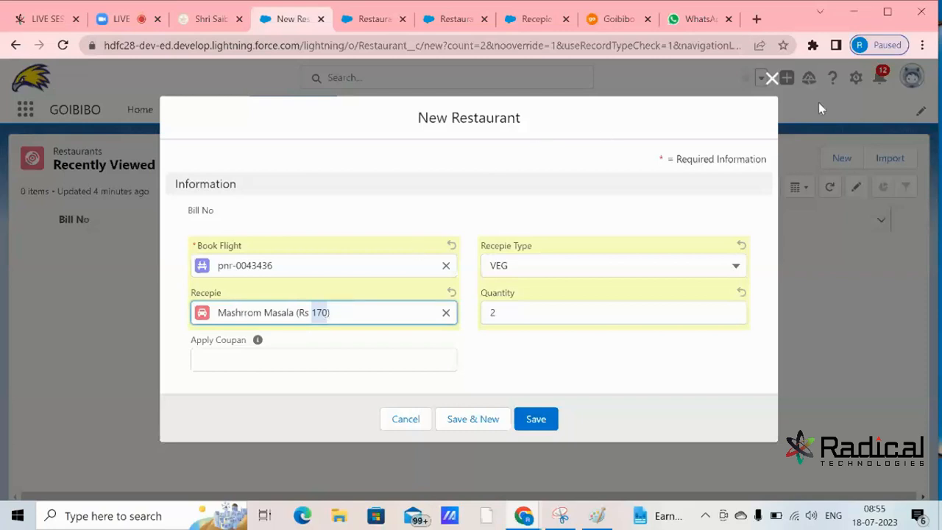
{"action": "left_click", "coordinate": [776, 80]}
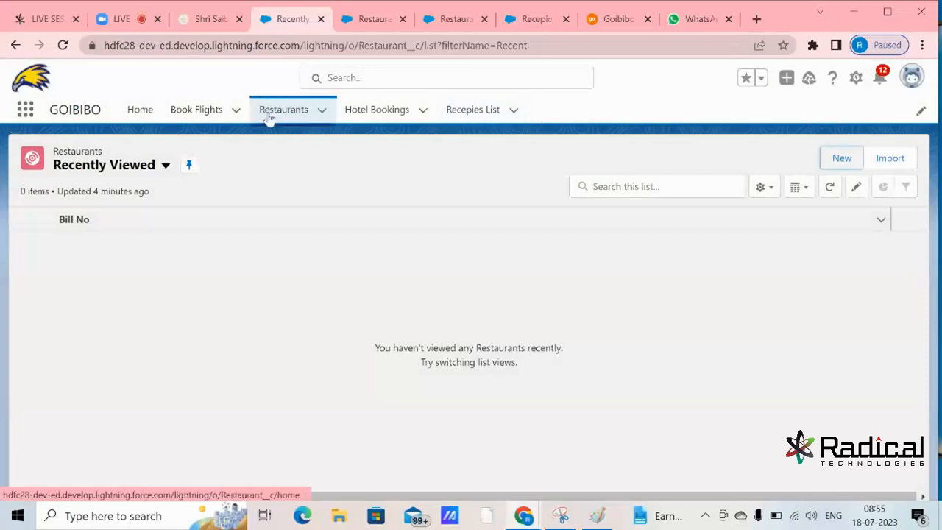
Step: Insert the Price field of the related Recepie (Recepie__r.Price__c) into the Total Including 12% GST formula
{"action": "left_click", "coordinate": [372, 25]}
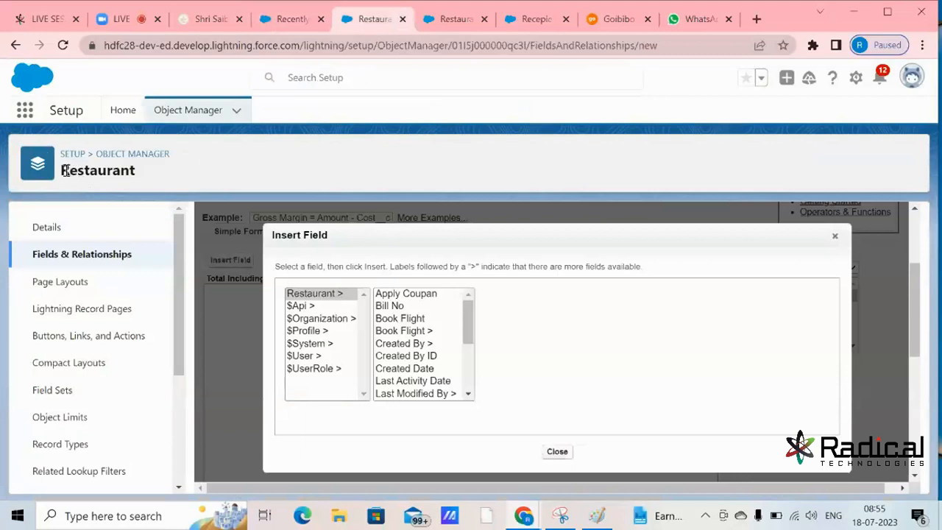
{"action": "left_click", "coordinate": [311, 296]}
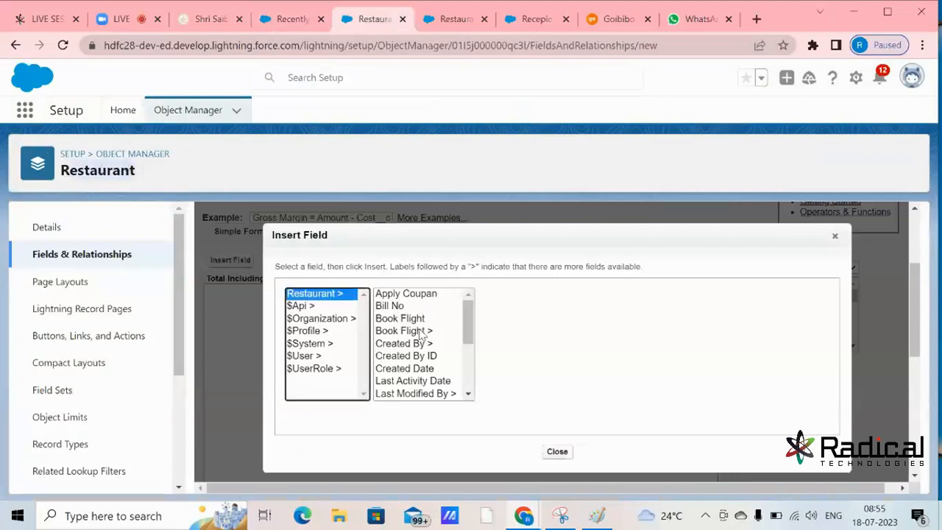
{"action": "left_click_drag", "start_coordinate": [472, 324], "coordinate": [470, 364]}
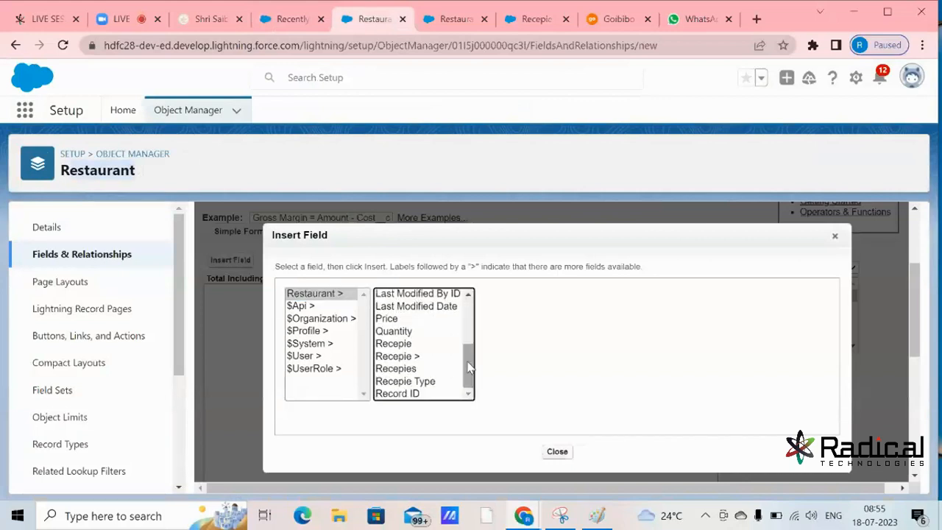
{"action": "left_click", "coordinate": [396, 346]}
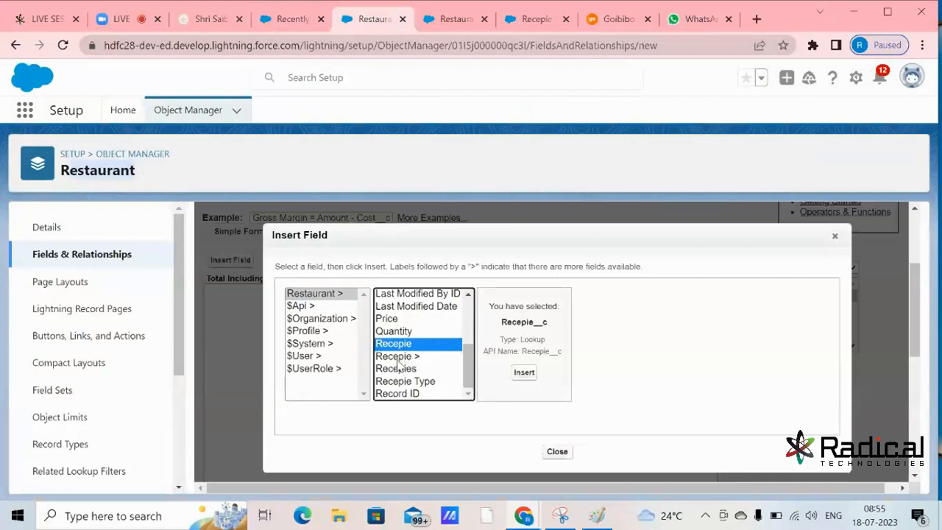
{"action": "left_click", "coordinate": [321, 295]}
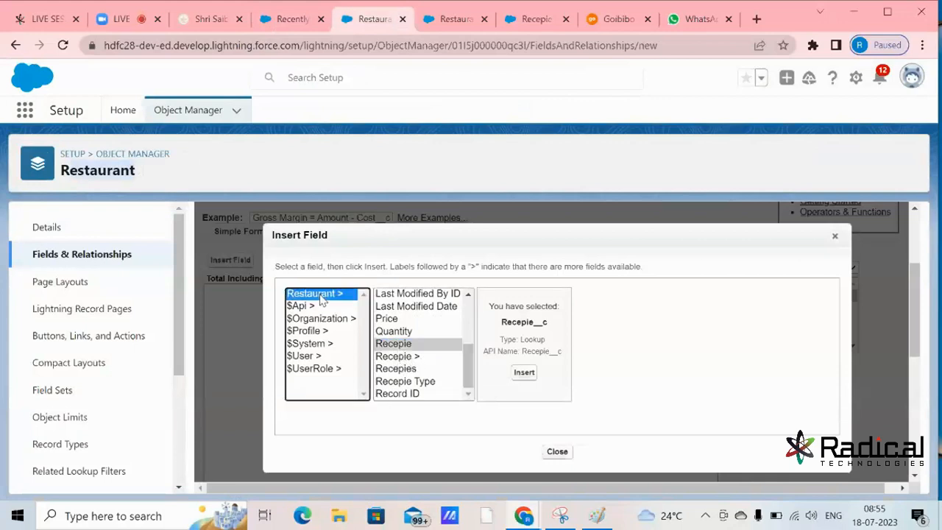
{"action": "left_click", "coordinate": [403, 357]}
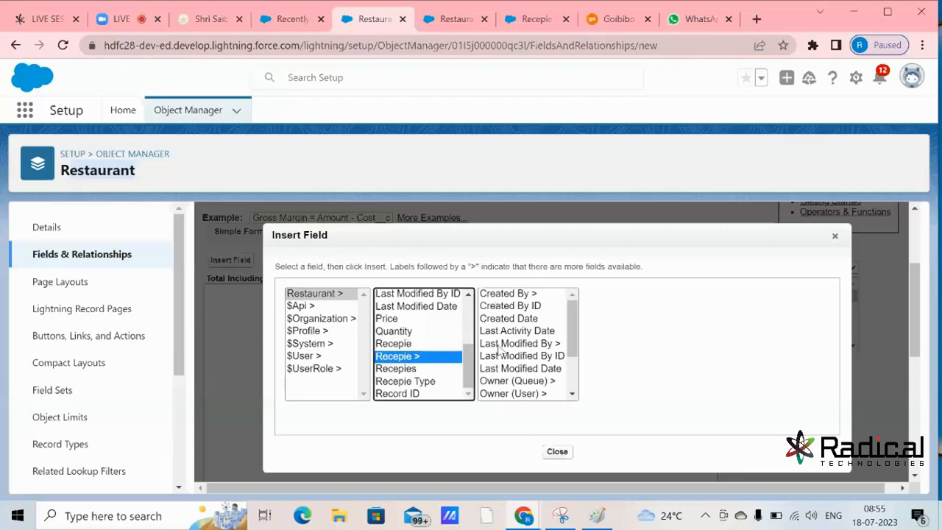
{"action": "left_click_drag", "start_coordinate": [575, 329], "coordinate": [577, 364]}
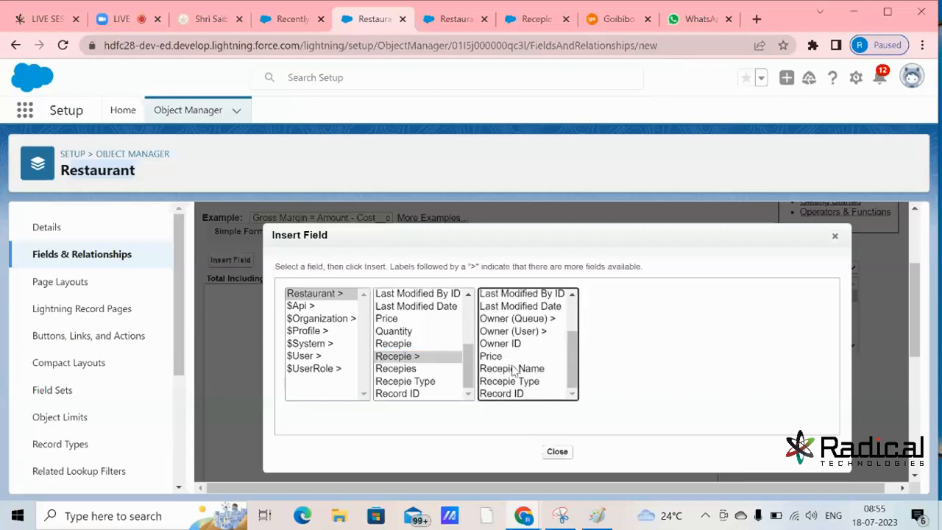
{"action": "left_click", "coordinate": [492, 356]}
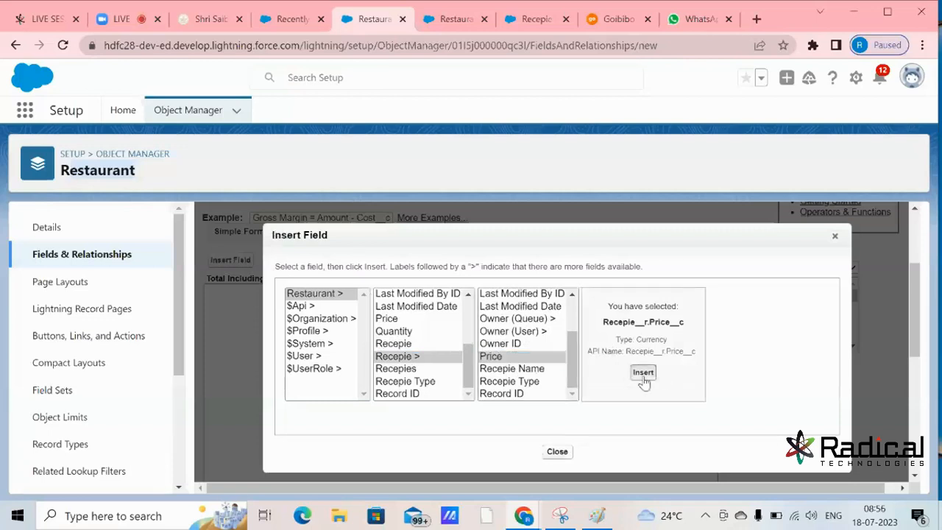
{"action": "left_click", "coordinate": [644, 373]}
Step: Add the Multiply operator after Recepie__r.Price__c in the formula
{"action": "double_click", "coordinate": [240, 293]}
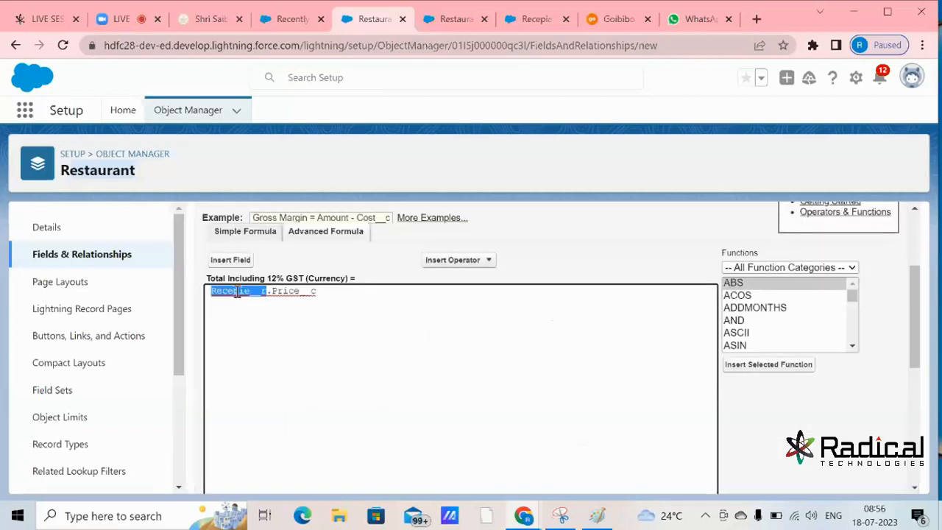
{"action": "double_click", "coordinate": [284, 293]}
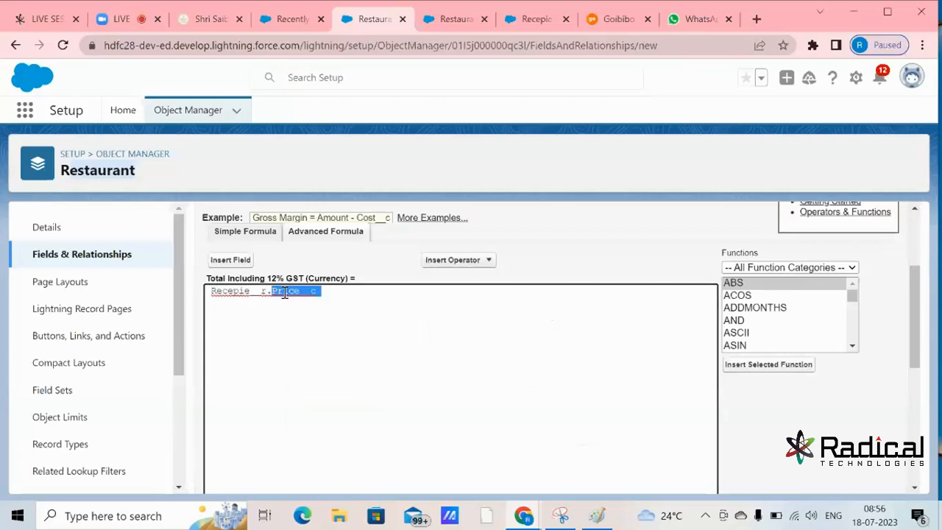
{"action": "left_click", "coordinate": [343, 295]}
{"action": "left_click", "coordinate": [489, 261]}
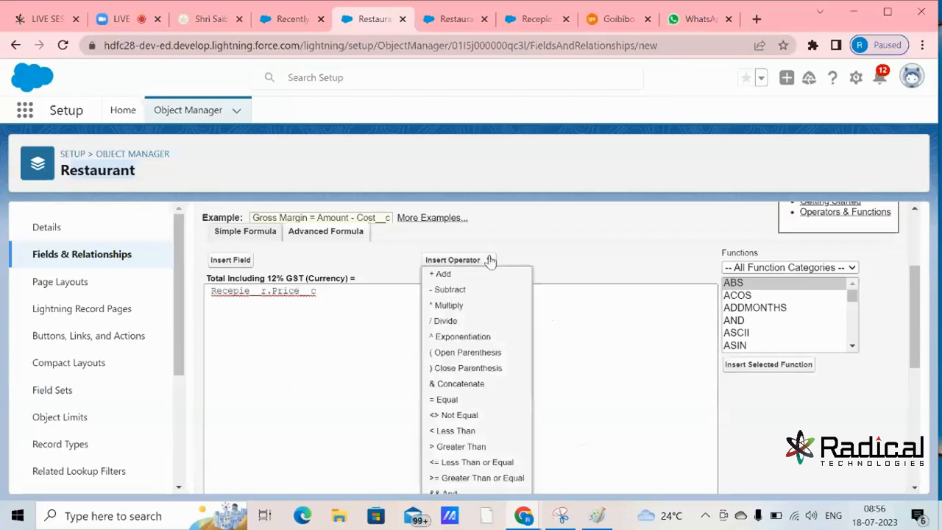
{"action": "left_click", "coordinate": [479, 305]}
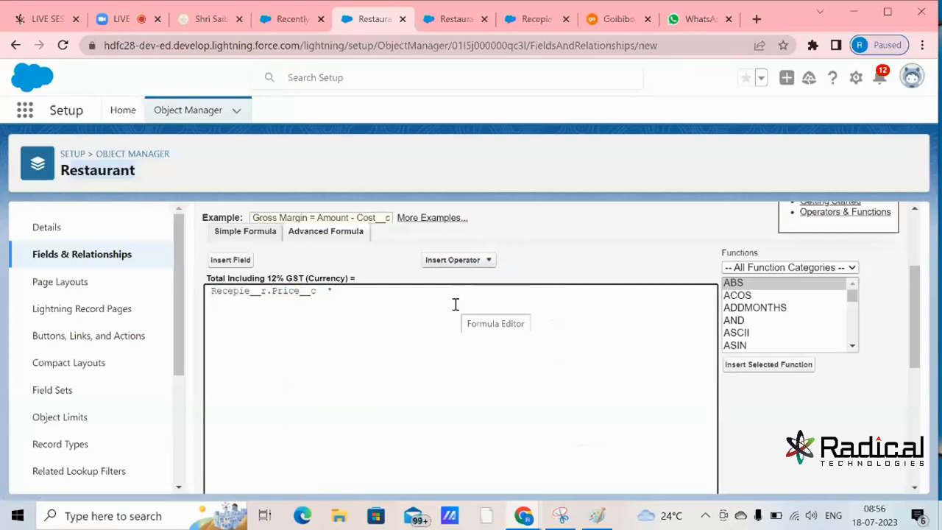
Step: Insert the Restaurant object's Quantity field (Quantity__c) after the multiplication sign in the formula
{"action": "left_click", "coordinate": [296, 24]}
{"action": "left_click", "coordinate": [373, 20]}
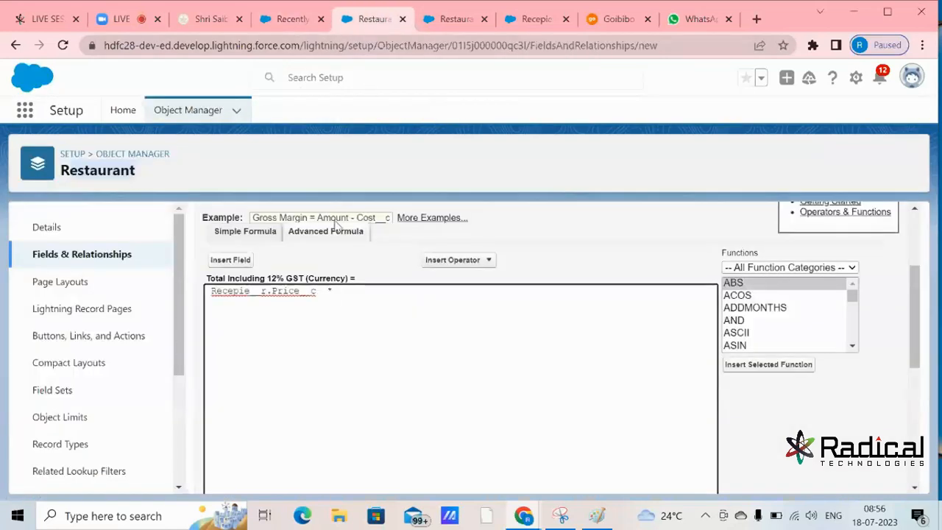
{"action": "left_click", "coordinate": [232, 261]}
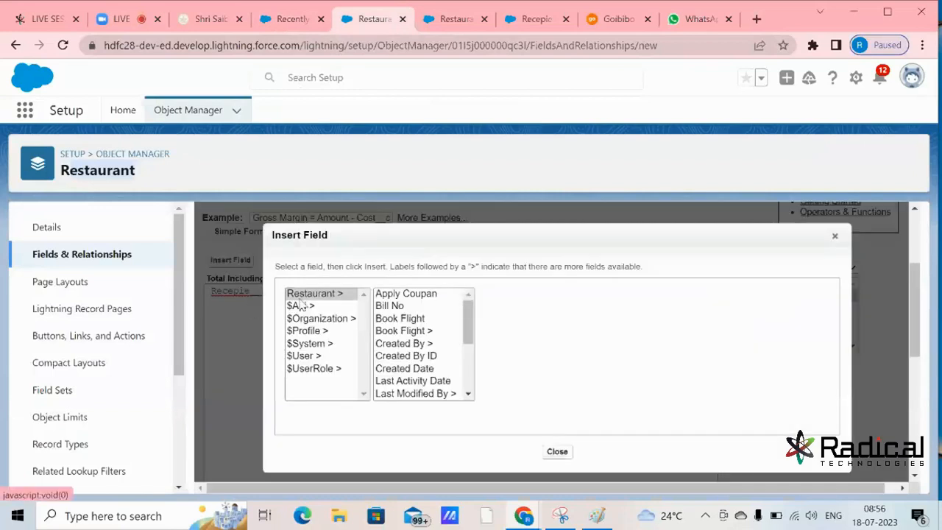
{"action": "left_click", "coordinate": [471, 319]}
{"action": "left_click_drag", "start_coordinate": [471, 318], "coordinate": [466, 368]}
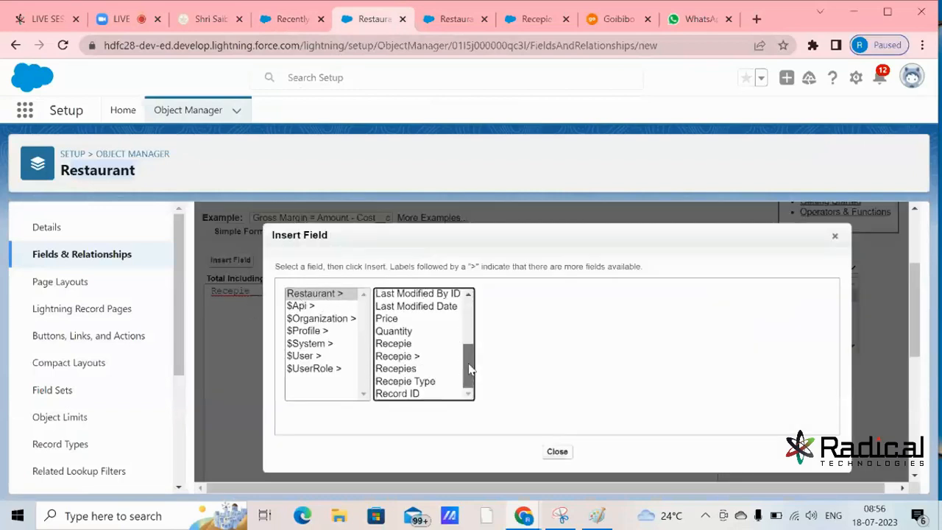
{"action": "left_click", "coordinate": [395, 332]}
{"action": "left_click", "coordinate": [525, 373]}
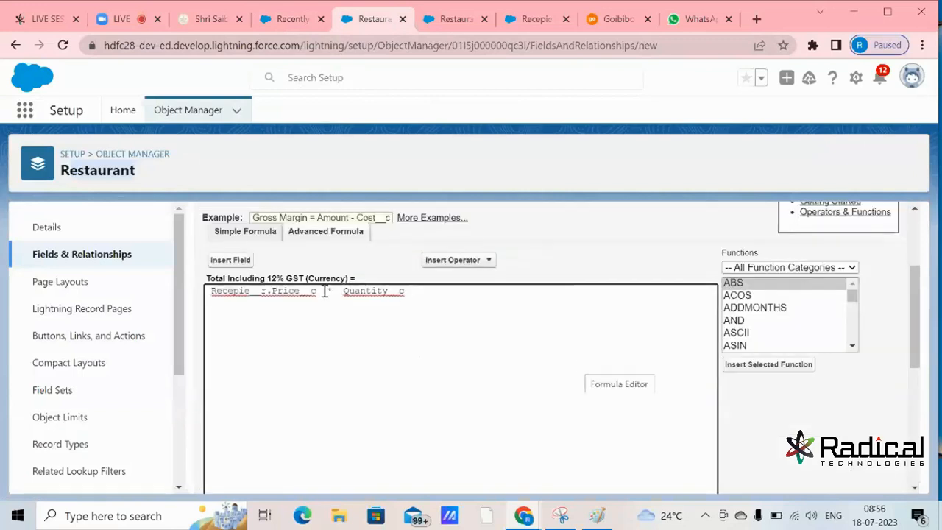
Step: Review the formula Recepie__r.Price__c * Quantity__c and check its syntax
{"action": "left_click_drag", "start_coordinate": [322, 292], "coordinate": [218, 291]}
{"action": "left_click", "coordinate": [283, 322]}
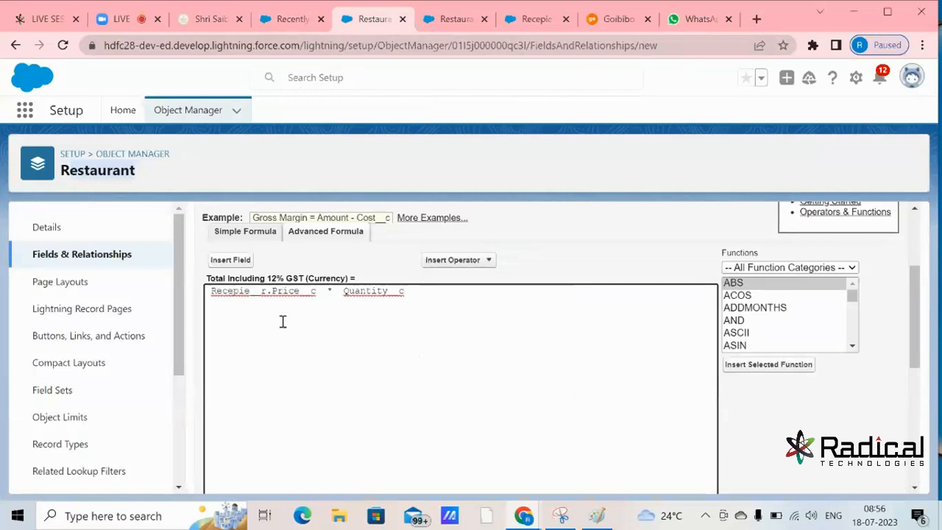
{"action": "double_click", "coordinate": [368, 292]}
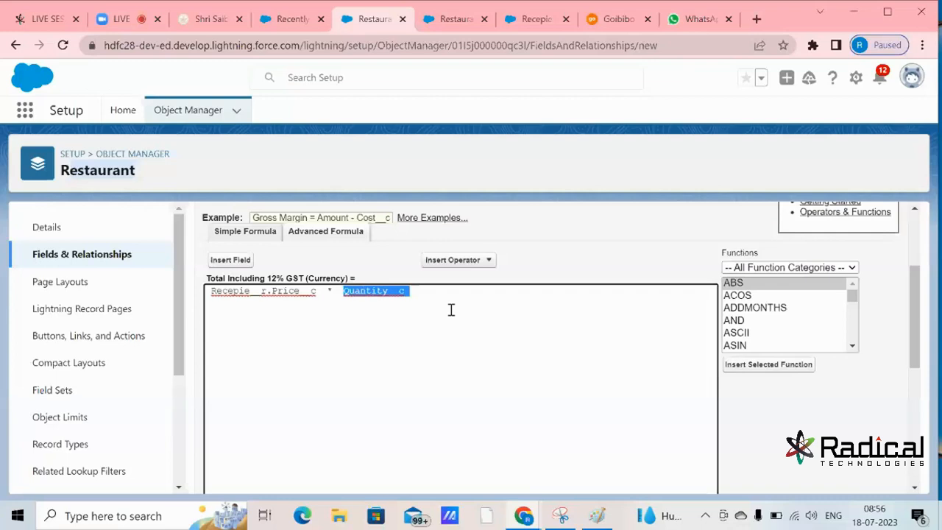
{"action": "scroll", "coordinate": [476, 297], "scroll_direction": "down", "scroll_amount": 4}
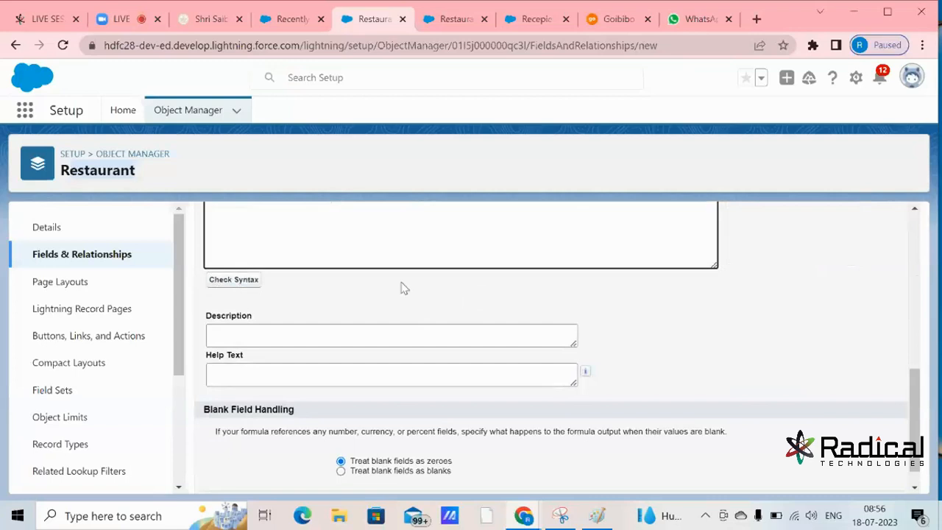
{"action": "scroll", "coordinate": [403, 287], "scroll_direction": "up", "scroll_amount": 3}
{"action": "left_click_drag", "start_coordinate": [425, 221], "coordinate": [193, 221]}
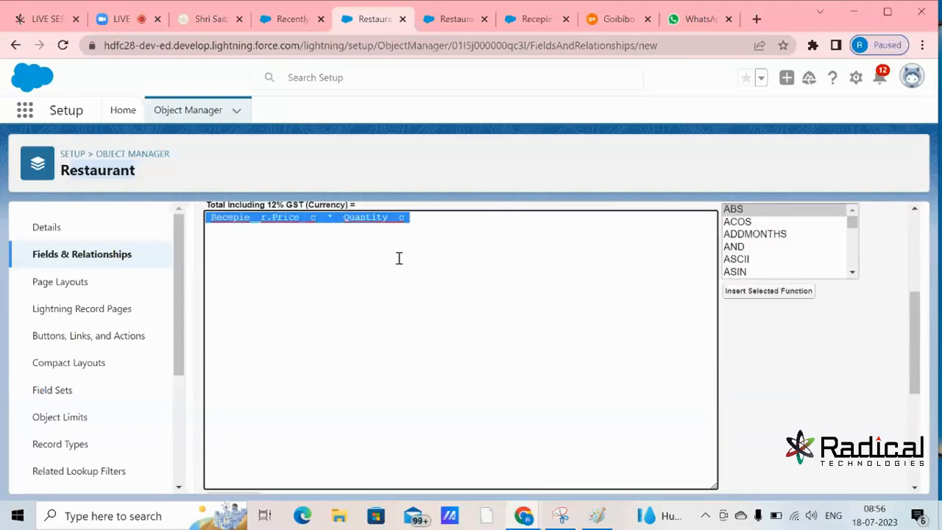
{"action": "scroll", "coordinate": [542, 276], "scroll_direction": "down", "scroll_amount": 2}
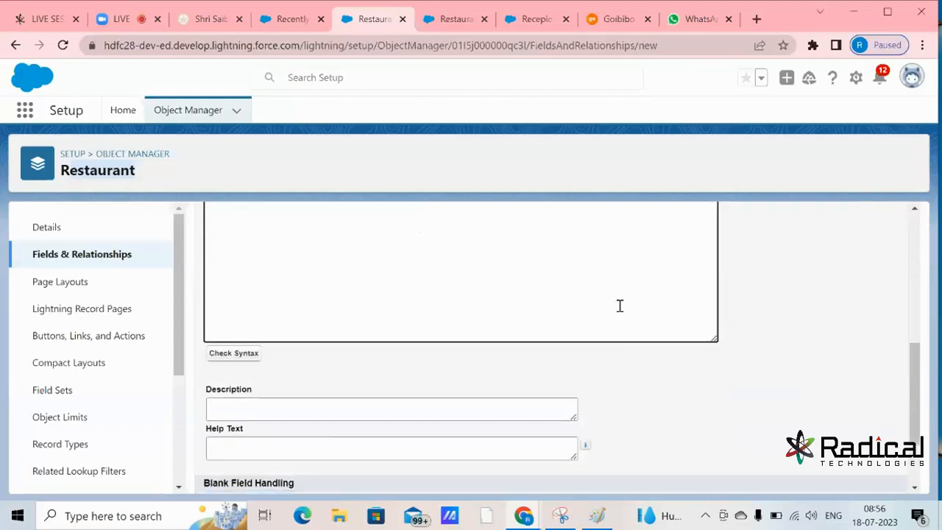
{"action": "left_click", "coordinate": [235, 356]}
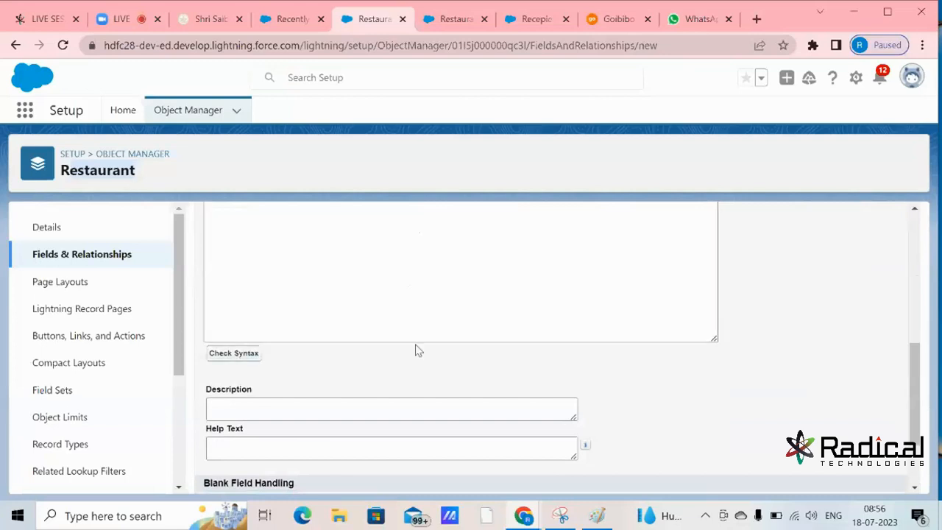
{"action": "scroll", "coordinate": [478, 320], "scroll_direction": "down", "scroll_amount": 6}
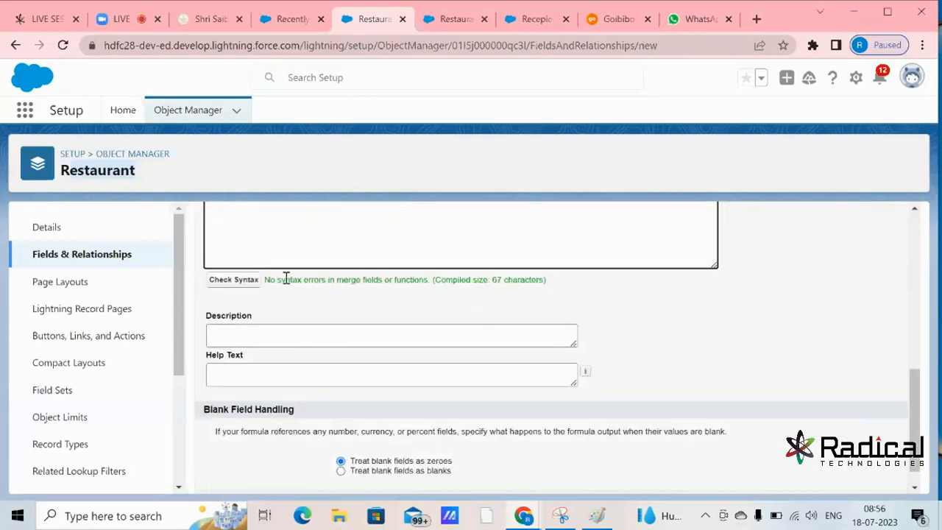
{"action": "left_click_drag", "start_coordinate": [263, 280], "coordinate": [218, 282]}
{"action": "scroll", "coordinate": [581, 266], "scroll_direction": "up", "scroll_amount": 4}
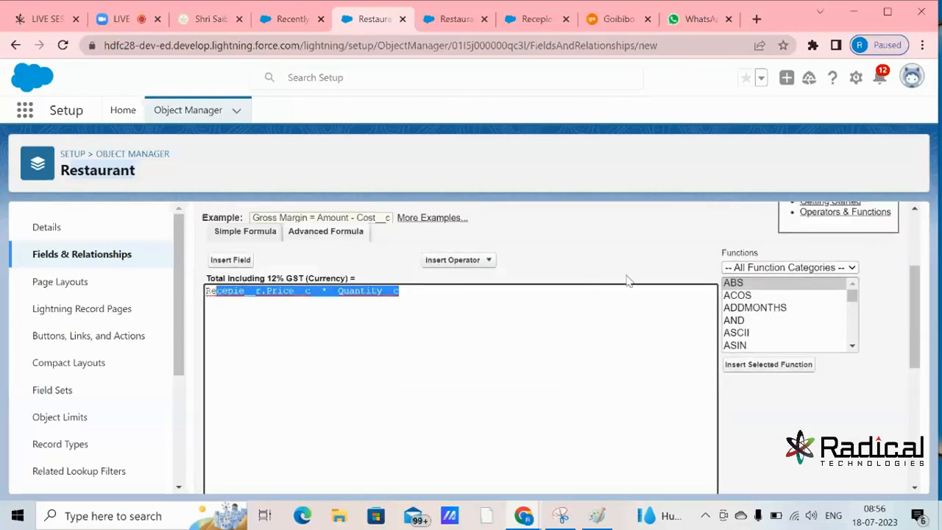
Step: Save the formula field with the default field-level security on the Restaurant Layout, and return to the GOIBIBO Restaurants list
{"action": "scroll", "coordinate": [629, 282], "scroll_direction": "up", "scroll_amount": 2}
{"action": "scroll", "coordinate": [631, 281], "scroll_direction": "down", "scroll_amount": 4}
{"action": "scroll", "coordinate": [631, 281], "scroll_direction": "down", "scroll_amount": 3}
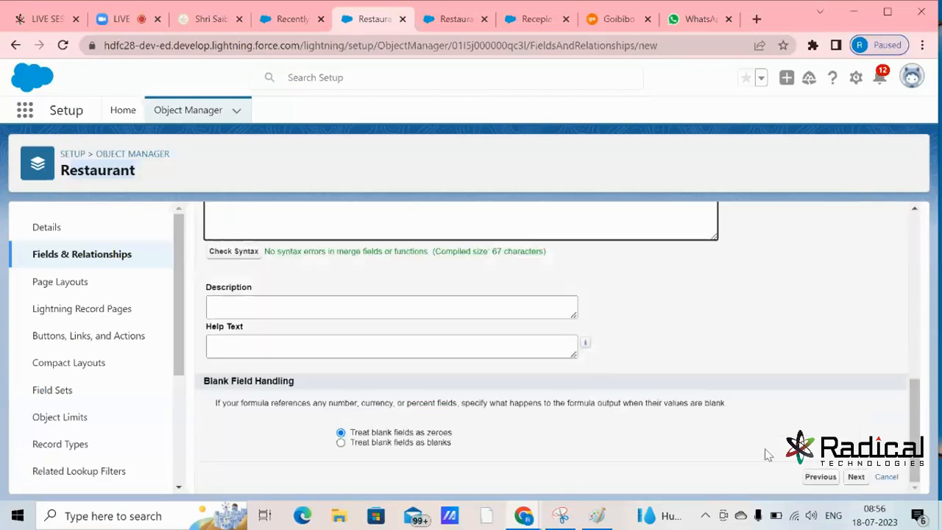
{"action": "left_click", "coordinate": [857, 477]}
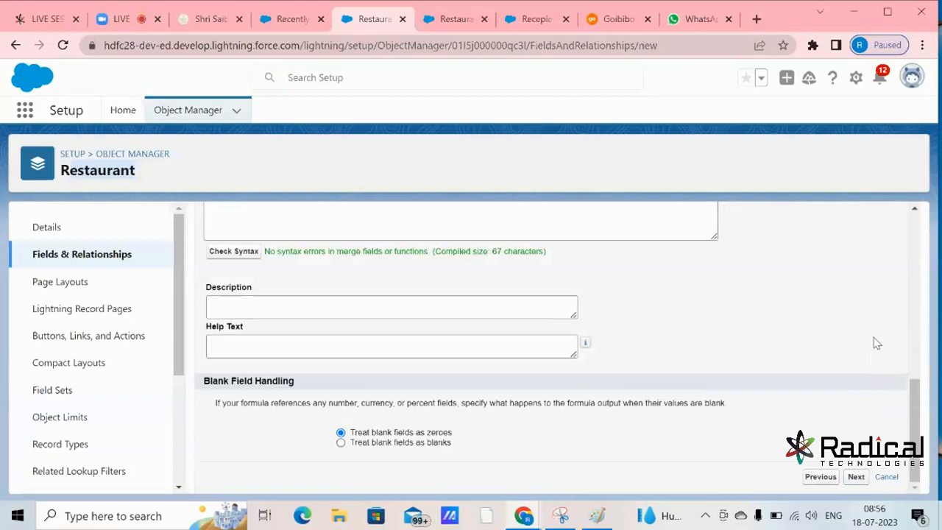
{"action": "scroll", "coordinate": [876, 343], "scroll_direction": "down", "scroll_amount": 10}
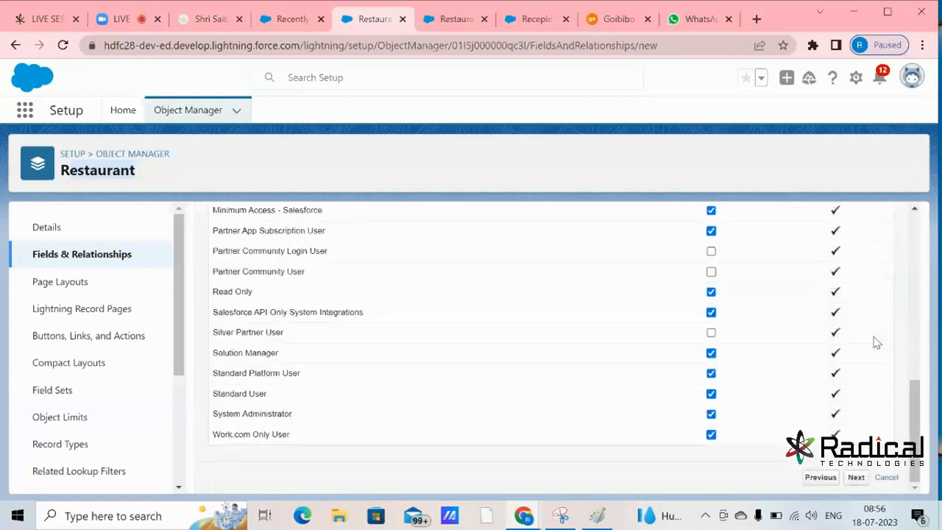
{"action": "left_click", "coordinate": [857, 478]}
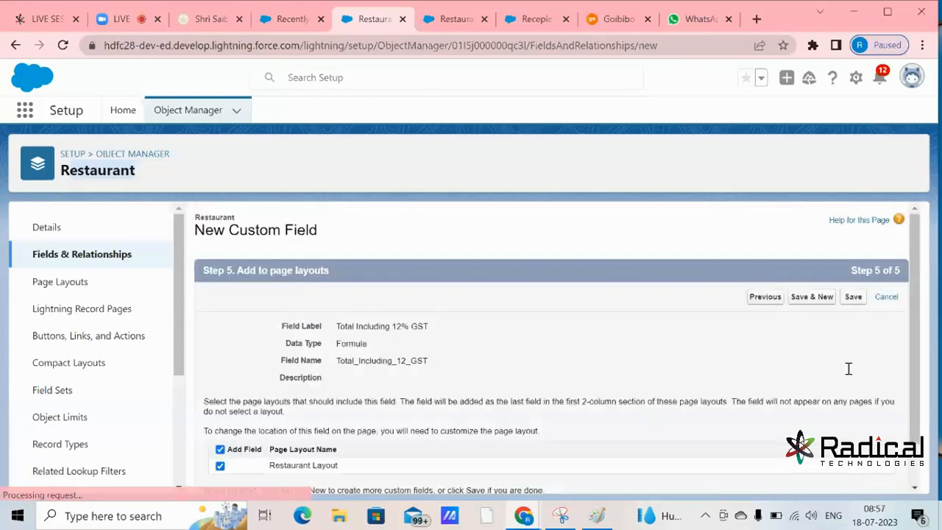
{"action": "left_click", "coordinate": [854, 297]}
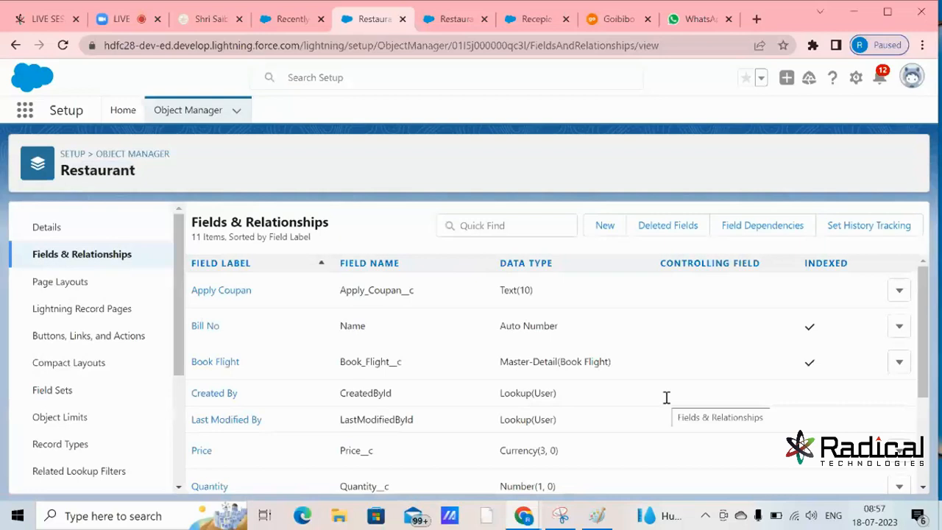
{"action": "left_click", "coordinate": [294, 20]}
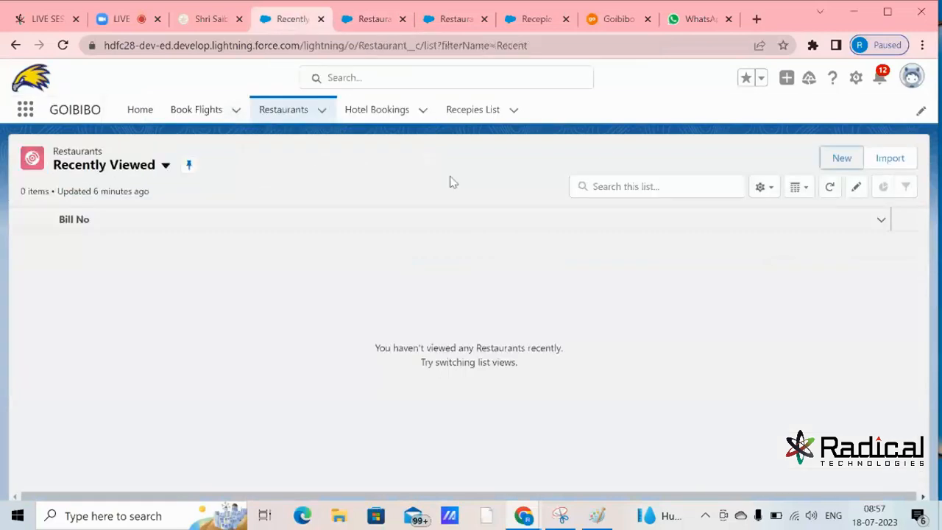
Step: Start a new Restaurant record, linking it to the recent Book Flight record and setting Recepie Type to NON VEG
{"action": "left_click", "coordinate": [290, 124]}
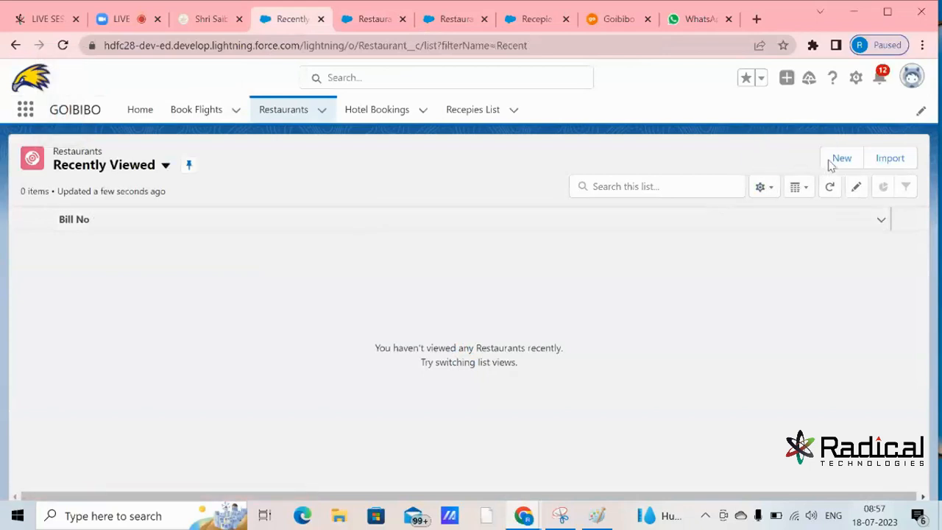
{"action": "left_click", "coordinate": [831, 162]}
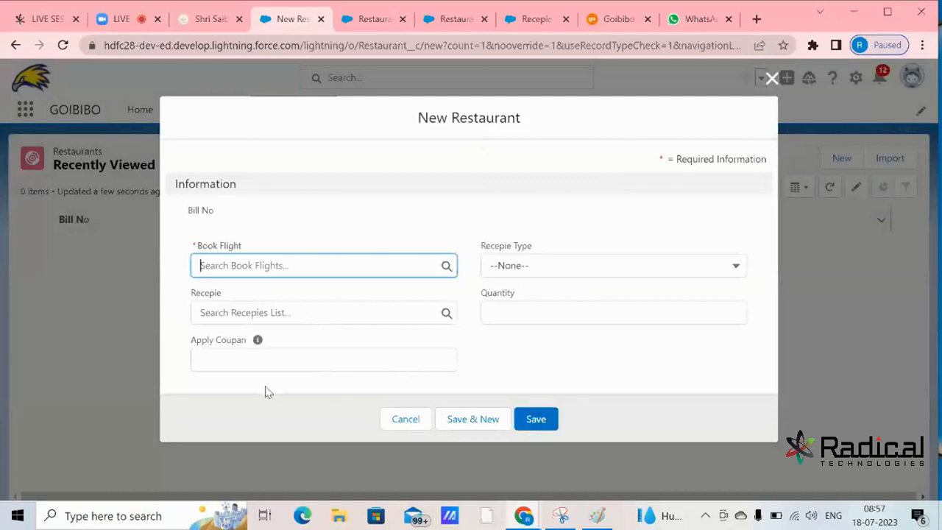
{"action": "left_click", "coordinate": [329, 264]}
{"action": "left_click", "coordinate": [285, 318]}
{"action": "left_click", "coordinate": [284, 312]}
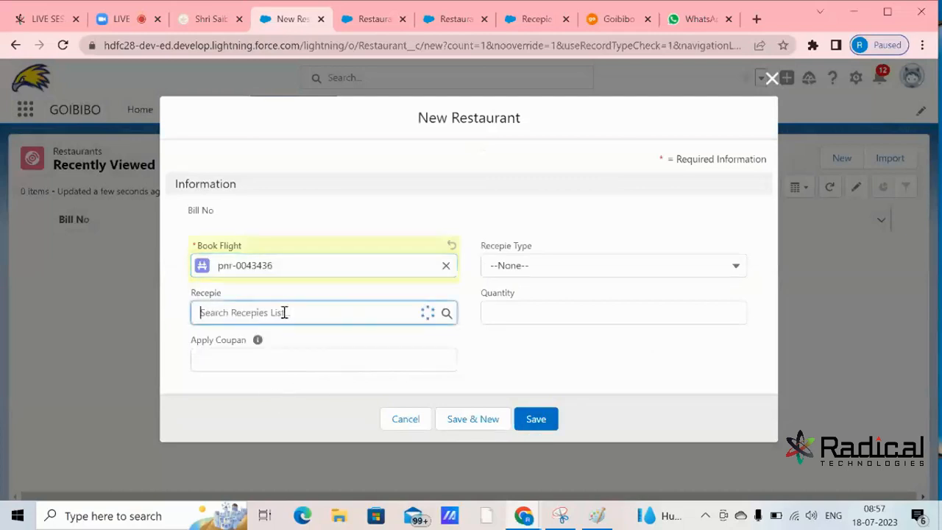
{"action": "left_click", "coordinate": [585, 273]}
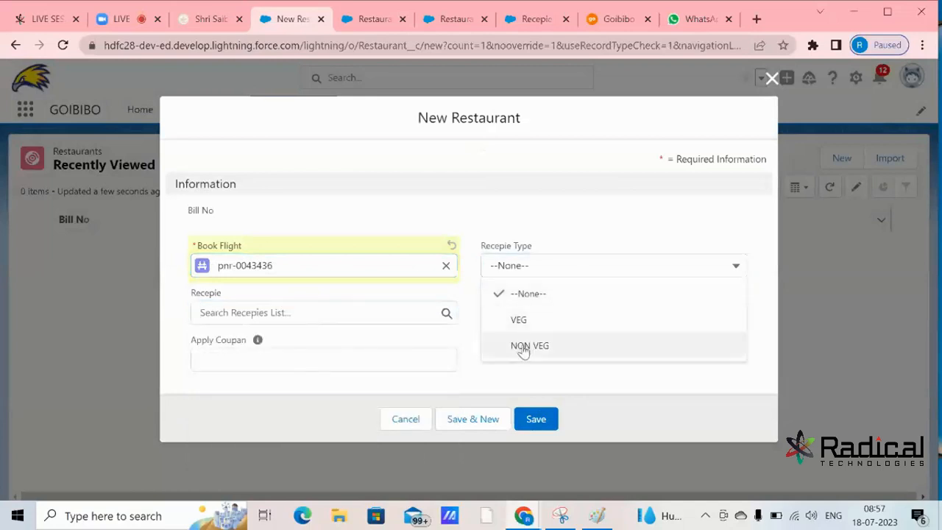
{"action": "left_click", "coordinate": [525, 349]}
Step: Choose Egg Biryani (Rs 160) as the Recepie, set Quantity to 2, save the record and check Total Including 12% GST
{"action": "left_click", "coordinate": [351, 312]}
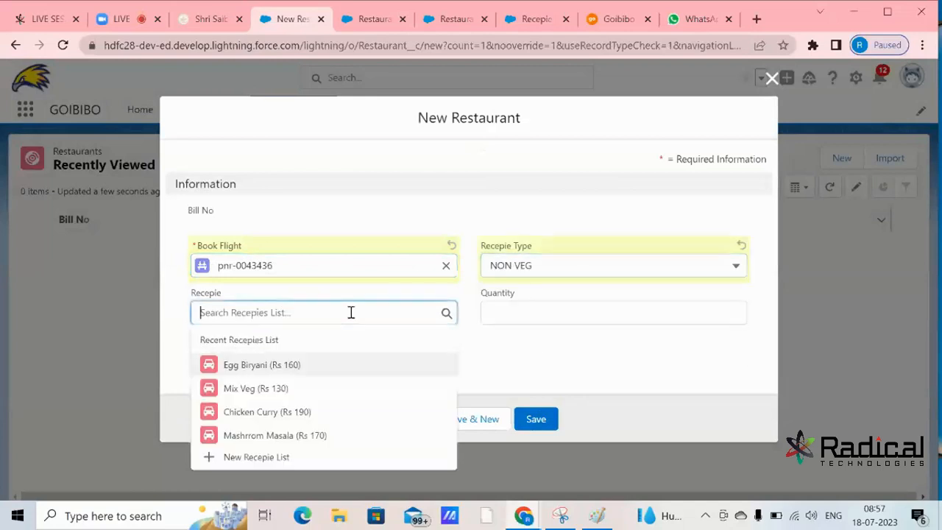
{"action": "left_click", "coordinate": [252, 368]}
{"action": "left_click", "coordinate": [528, 315]}
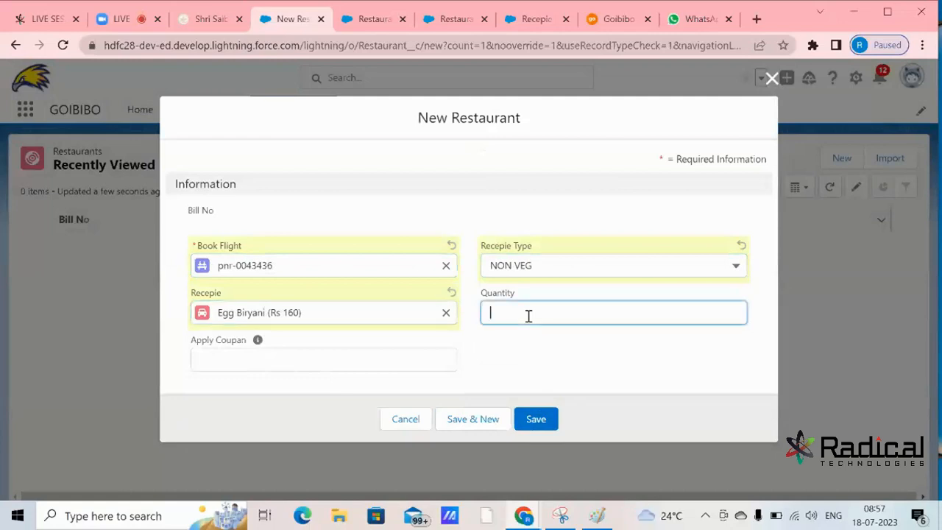
{"action": "type", "text": "2"}
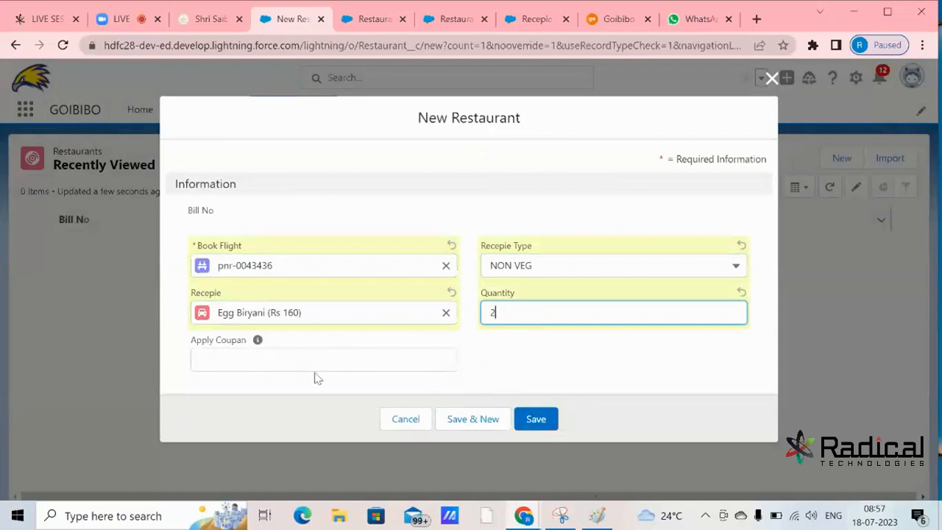
{"action": "left_click", "coordinate": [542, 425]}
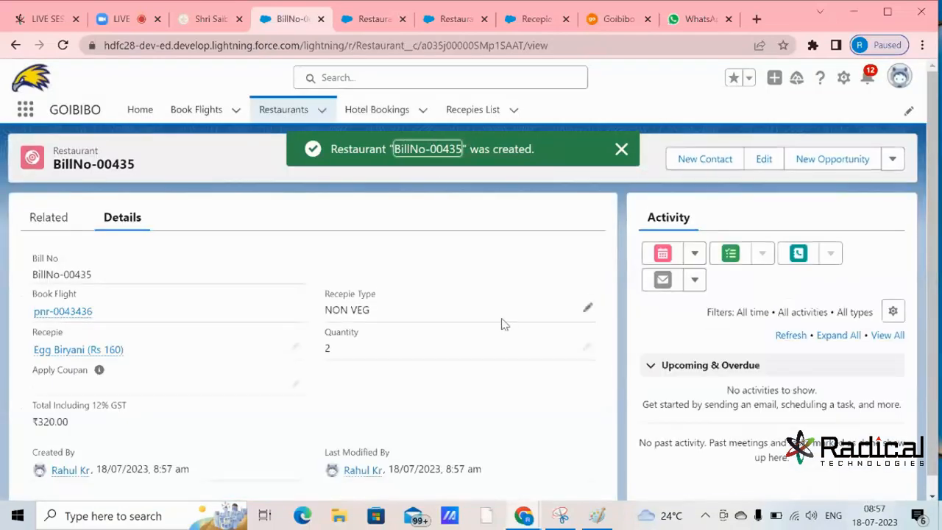
{"action": "scroll", "coordinate": [503, 323], "scroll_direction": "down", "scroll_amount": 1}
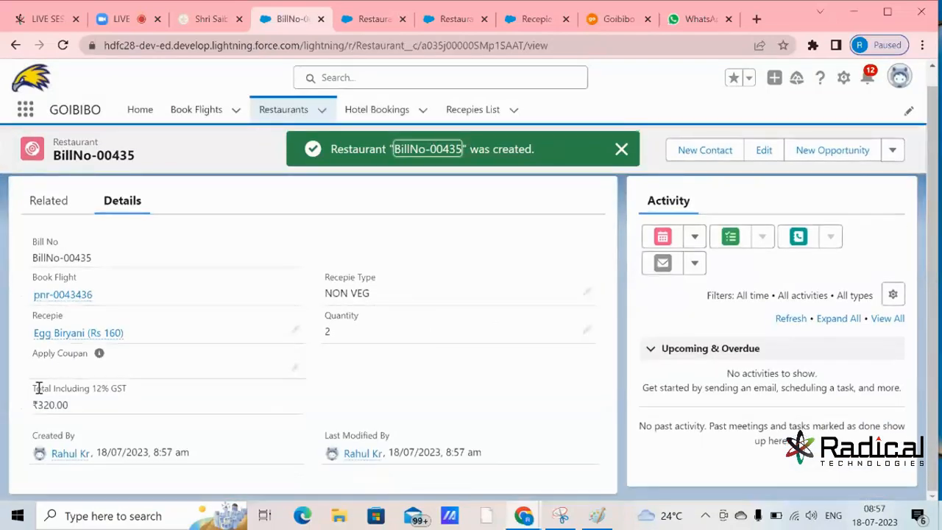
{"action": "left_click_drag", "start_coordinate": [37, 388], "coordinate": [135, 396]}
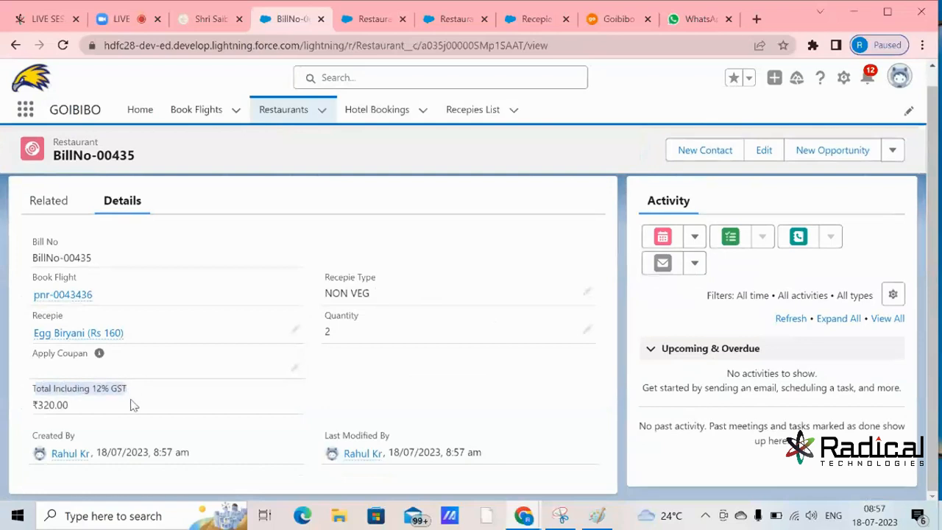
{"action": "left_click", "coordinate": [134, 406]}
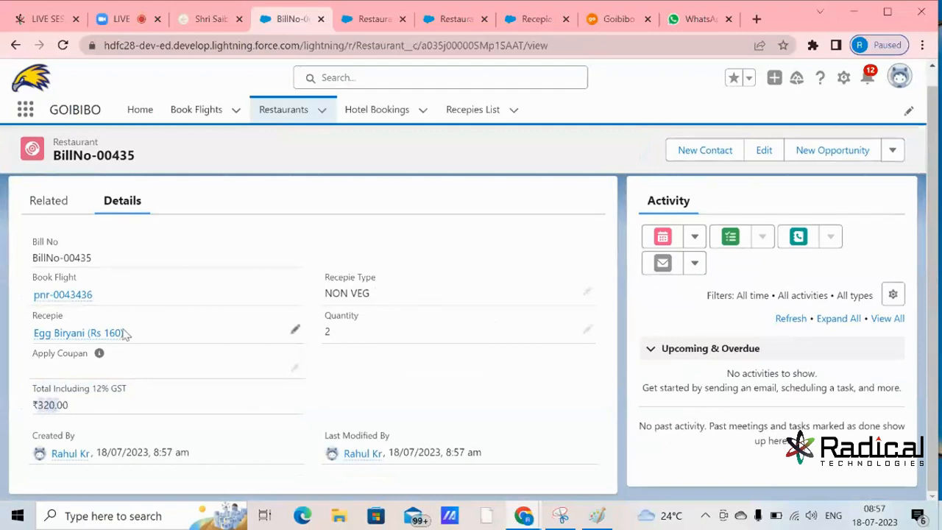
Step: Change the saved record's Recepie to Chicken Curry (Rs 190), save, and check the recalculated total
{"action": "mouse_move", "coordinate": [110, 338]}
{"action": "left_click", "coordinate": [293, 331]}
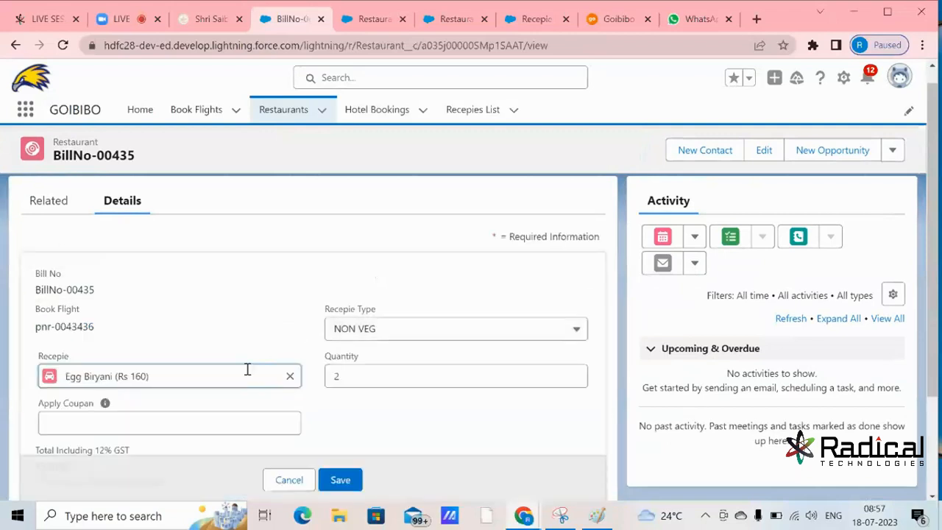
{"action": "left_click", "coordinate": [290, 377]}
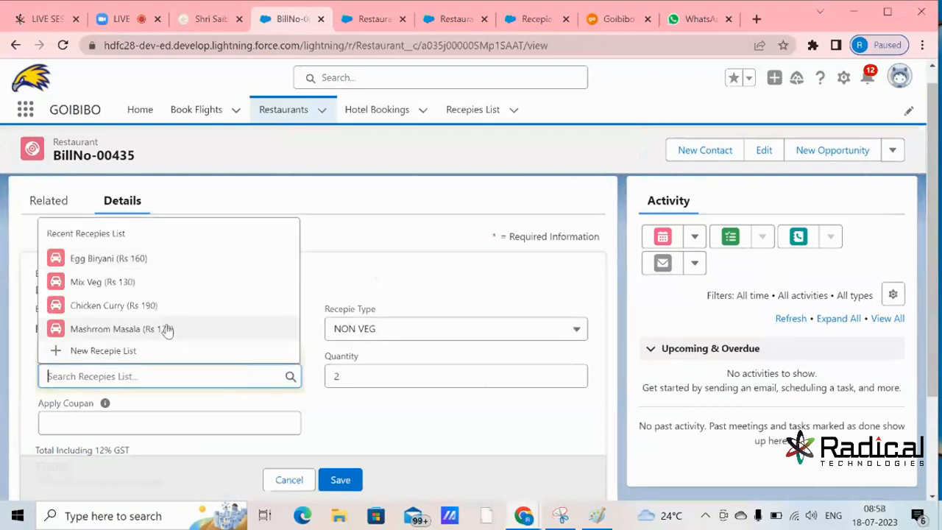
{"action": "left_click", "coordinate": [170, 312]}
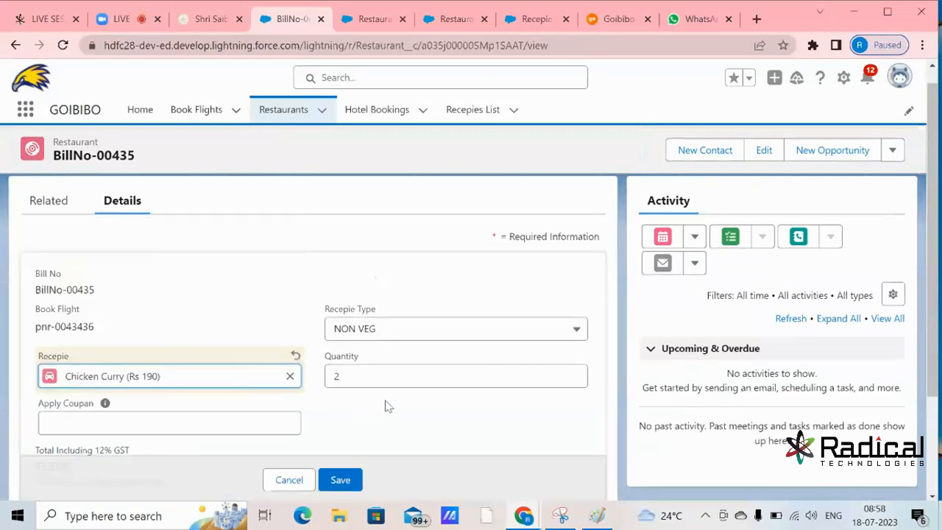
{"action": "scroll", "coordinate": [385, 404], "scroll_direction": "down", "scroll_amount": 2}
{"action": "left_click", "coordinate": [344, 453]}
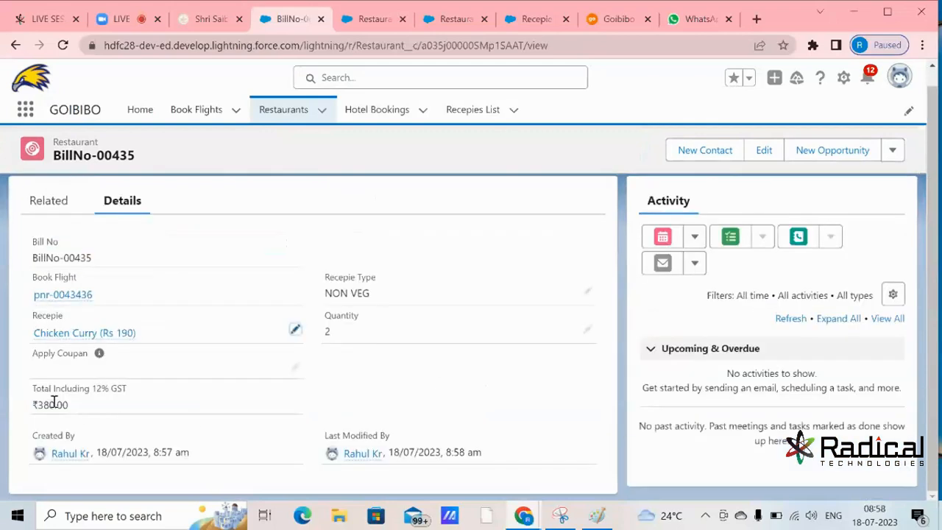
{"action": "double_click", "coordinate": [50, 403]}
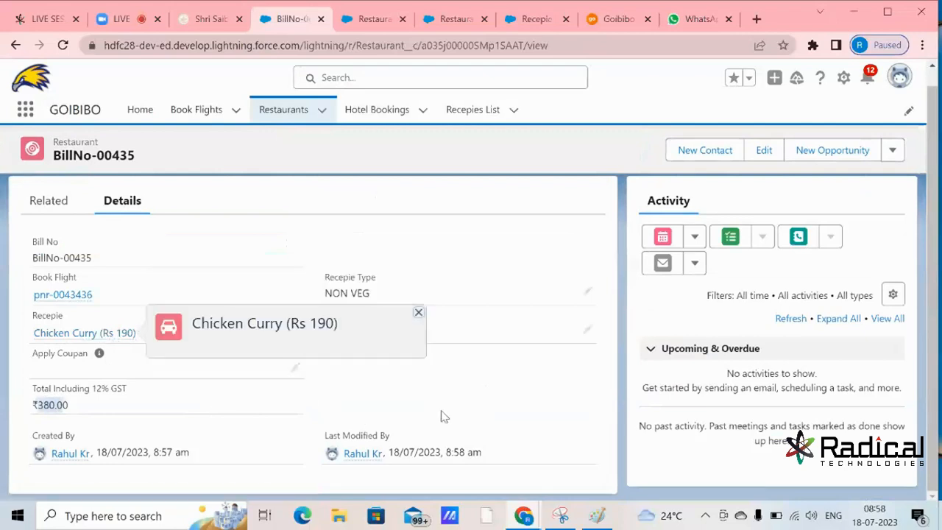
Step: Set the Restaurant record's Quantity to 4, save, and check Total Including 12% GST again
{"action": "left_click", "coordinate": [589, 331]}
{"action": "scroll", "coordinate": [567, 364], "scroll_direction": "down", "scroll_amount": 2}
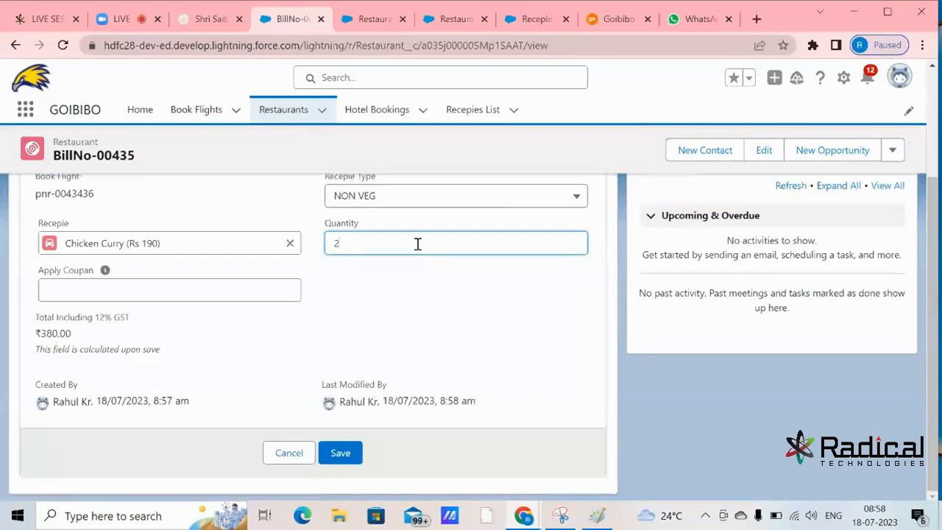
{"action": "key", "text": "BackSpace"}
{"action": "type", "text": "4"}
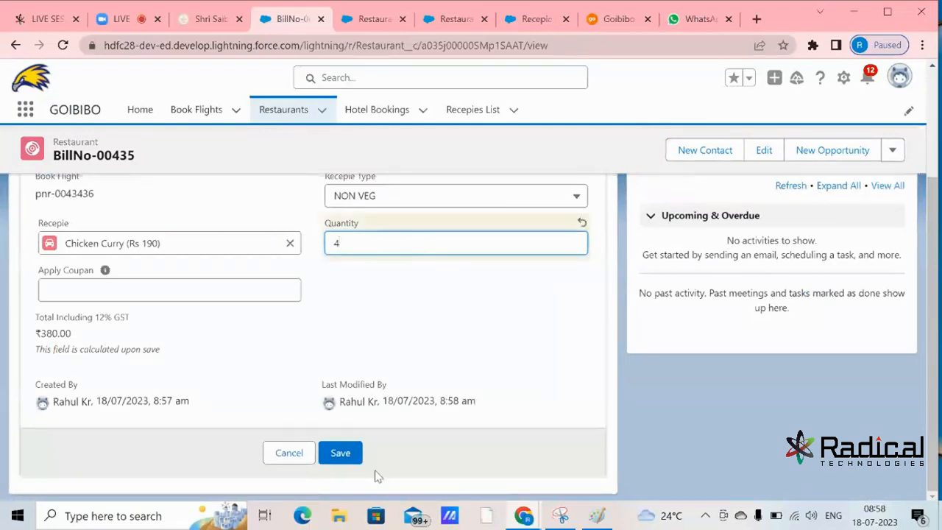
{"action": "left_click", "coordinate": [351, 456]}
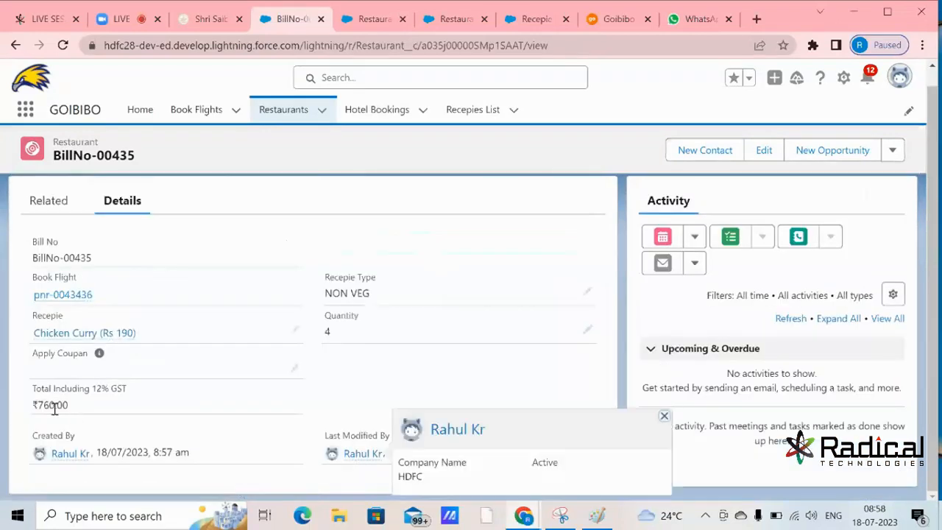
{"action": "left_click_drag", "start_coordinate": [37, 405], "coordinate": [94, 405]}
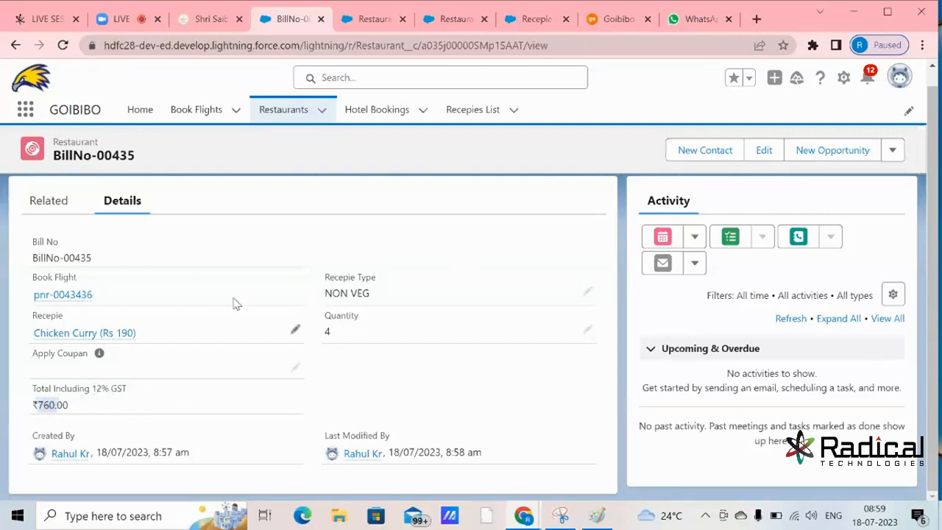
Step: Open the Restaurant object's Total Including 12% GST field for editing and go to its formula
{"action": "left_click", "coordinate": [380, 13]}
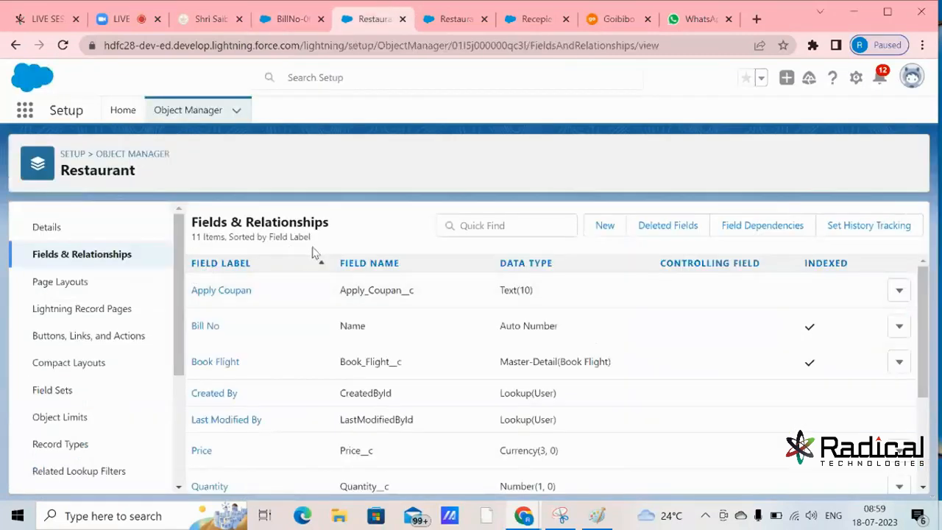
{"action": "scroll", "coordinate": [452, 343], "scroll_direction": "down", "scroll_amount": 3}
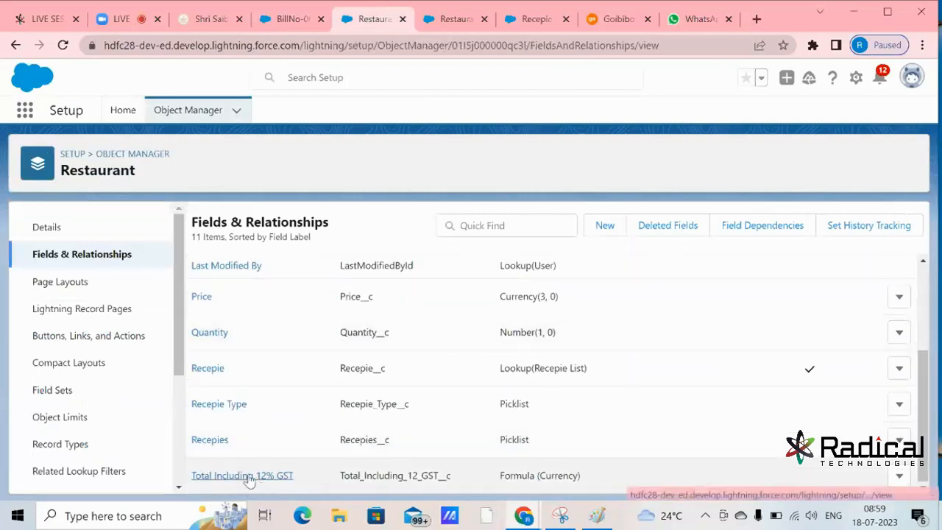
{"action": "left_click", "coordinate": [243, 476]}
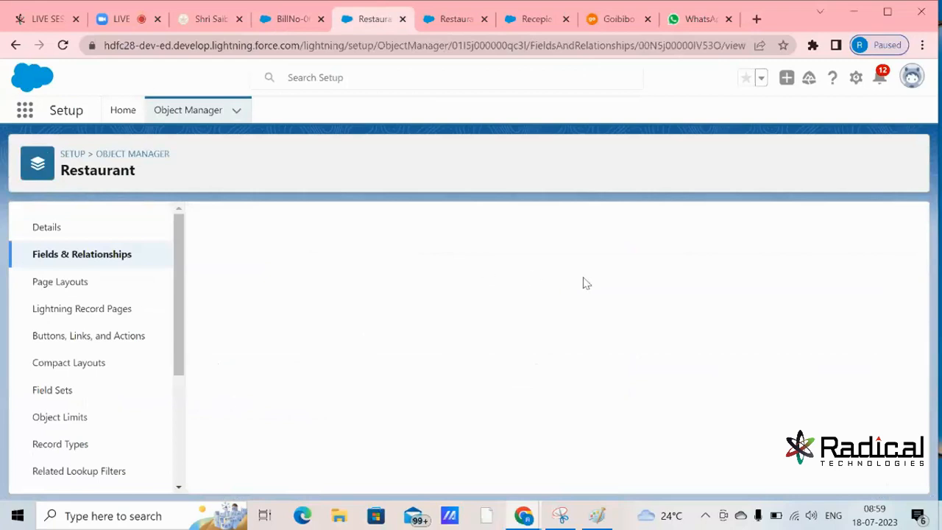
{"action": "left_click", "coordinate": [432, 290]}
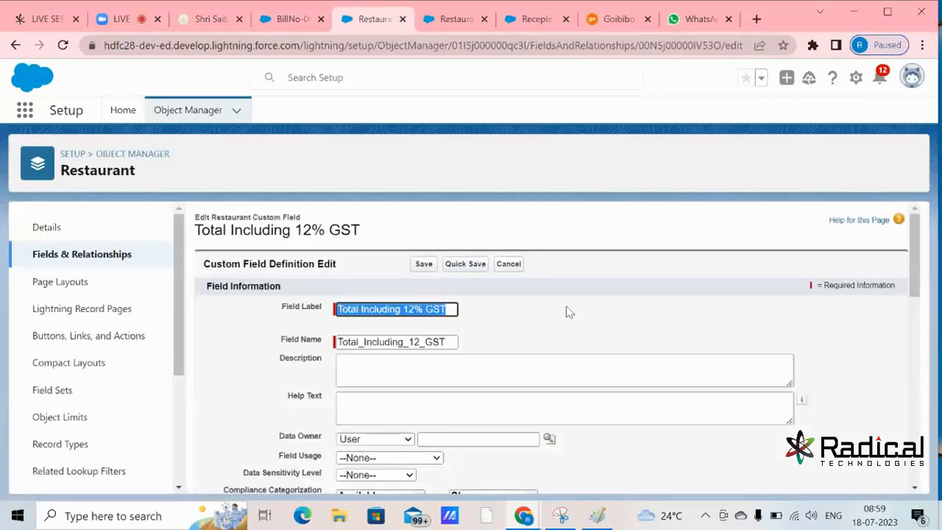
{"action": "scroll", "coordinate": [566, 312], "scroll_direction": "down", "scroll_amount": 6}
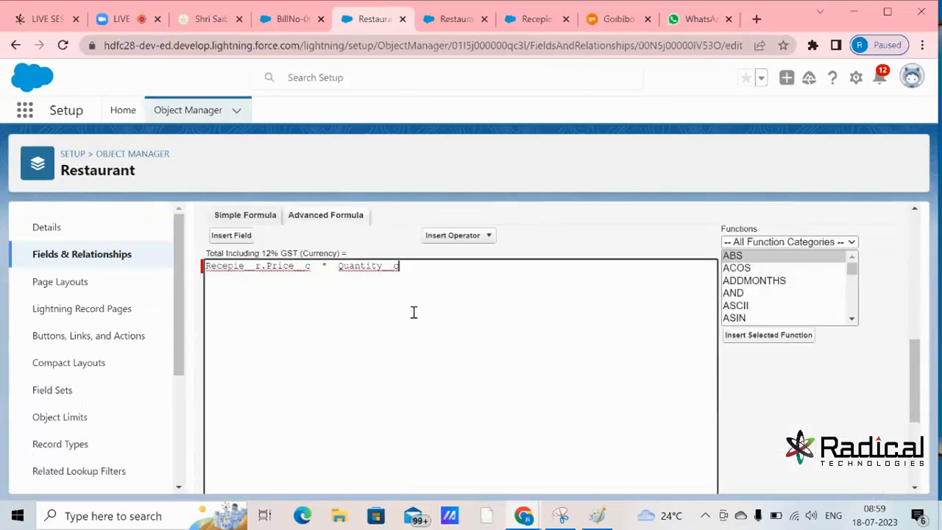
{"action": "left_click_drag", "start_coordinate": [402, 266], "coordinate": [174, 261]}
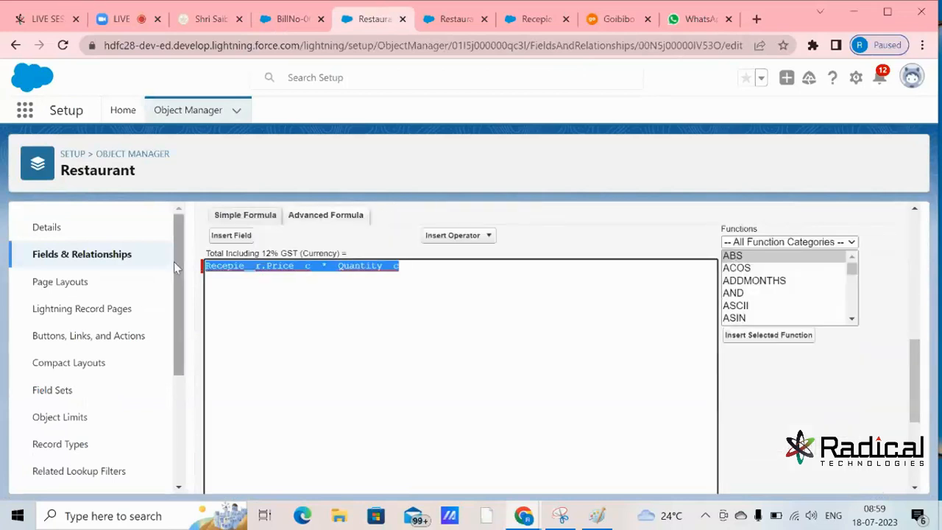
Step: Append the Add operator and 0.12 after Quantity__c in the formula
{"action": "left_click", "coordinate": [417, 270]}
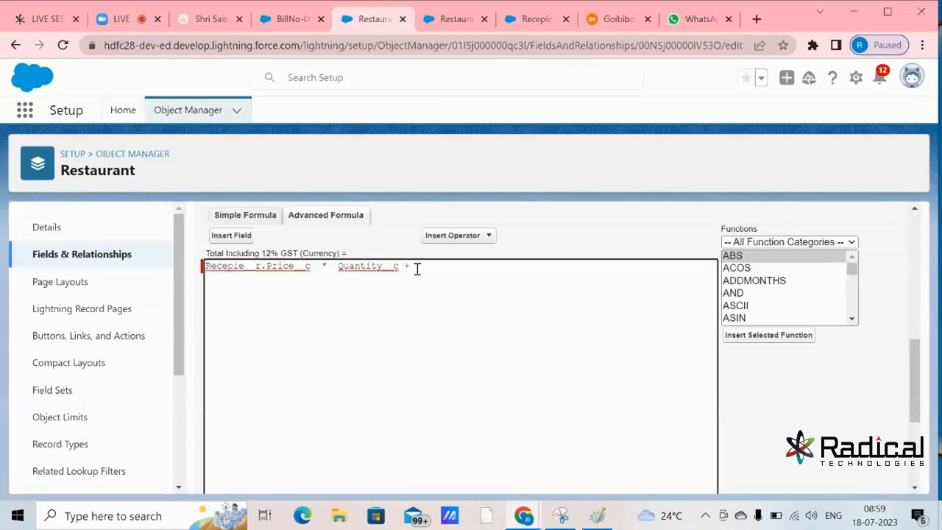
{"action": "left_click", "coordinate": [475, 235]}
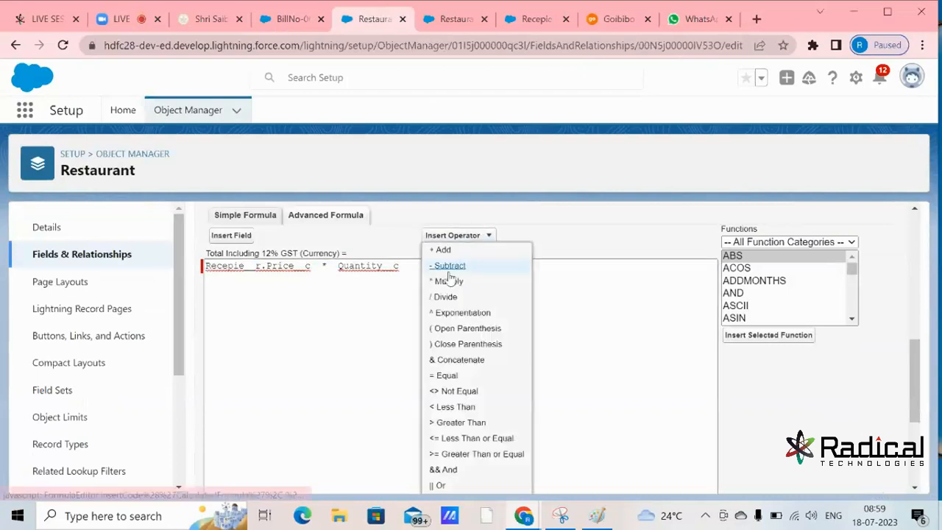
{"action": "left_click", "coordinate": [458, 250]}
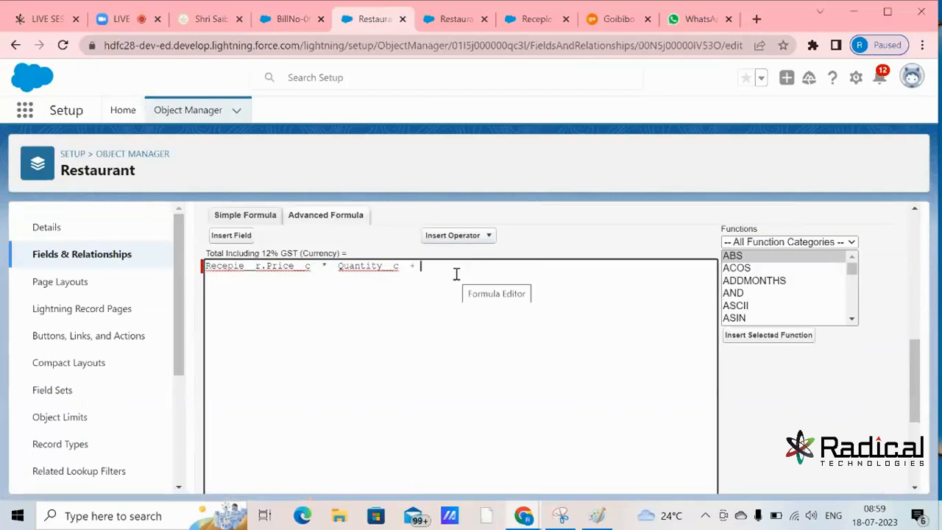
{"action": "type", "text": "0.12"}
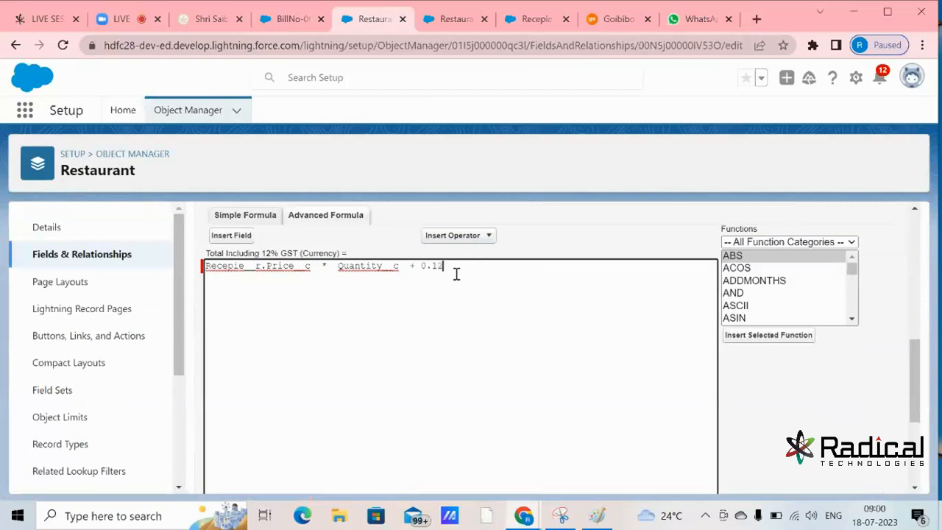
Step: Add parentheses after 0.12 and put a copy of Recepie__r.Price__c * Quantity__c inside them
{"action": "left_click", "coordinate": [455, 235]}
{"action": "left_click", "coordinate": [573, 301]}
{"action": "type", "text": "()"}
{"action": "left_click_drag", "start_coordinate": [400, 265], "coordinate": [205, 267]}
{"action": "key", "text": "ctrl+c"}
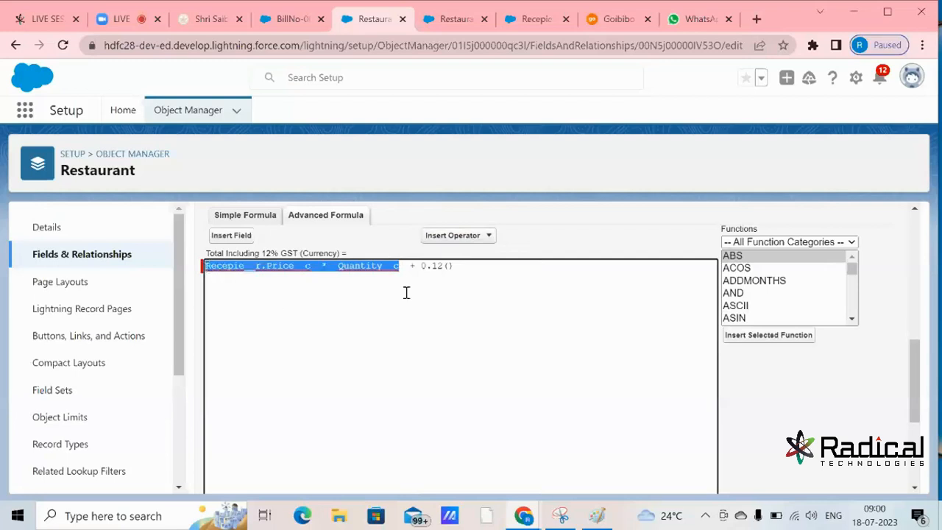
{"action": "left_click", "coordinate": [447, 266]}
{"action": "key", "text": "ctrl+v"}
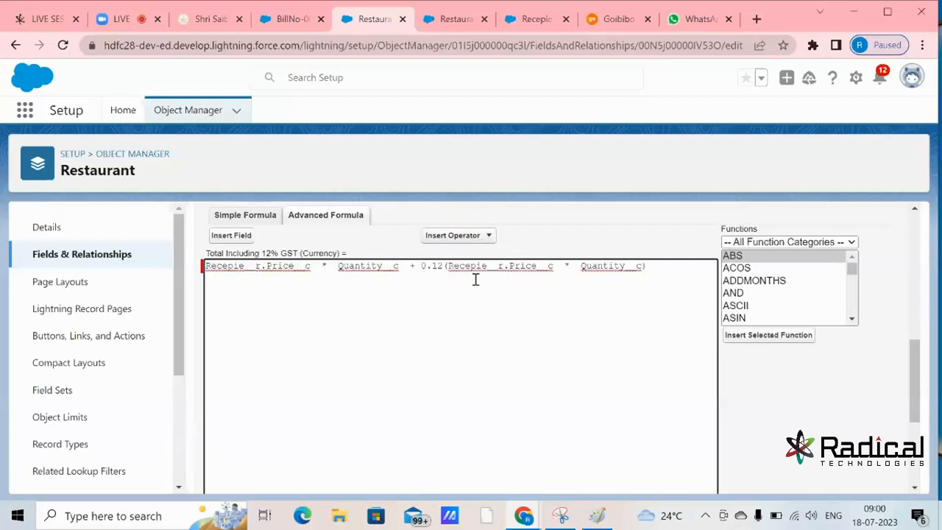
Step: Enclose the first Recepie__r.Price__c * Quantity__c product in parentheses and review the whole formula
{"action": "double_click", "coordinate": [412, 266]}
{"action": "left_click", "coordinate": [399, 267]}
{"action": "type", "text": ")"}
{"action": "left_click", "coordinate": [206, 266]}
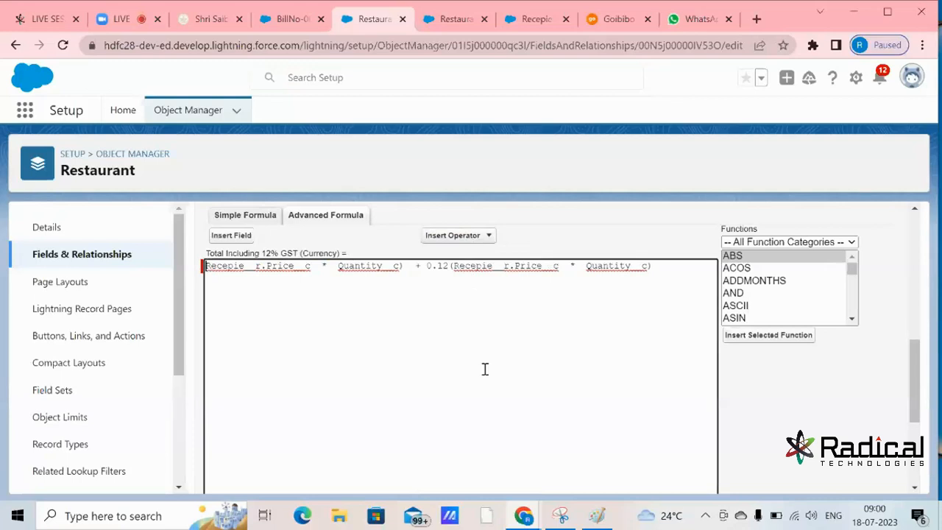
{"action": "type", "text": "("}
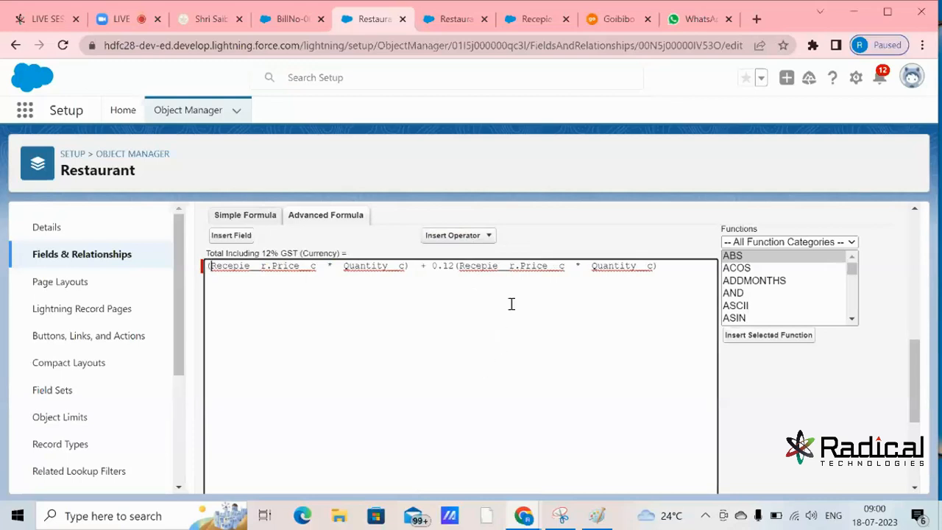
{"action": "left_click", "coordinate": [453, 265]}
{"action": "left_click_drag", "start_coordinate": [662, 268], "coordinate": [185, 271]}
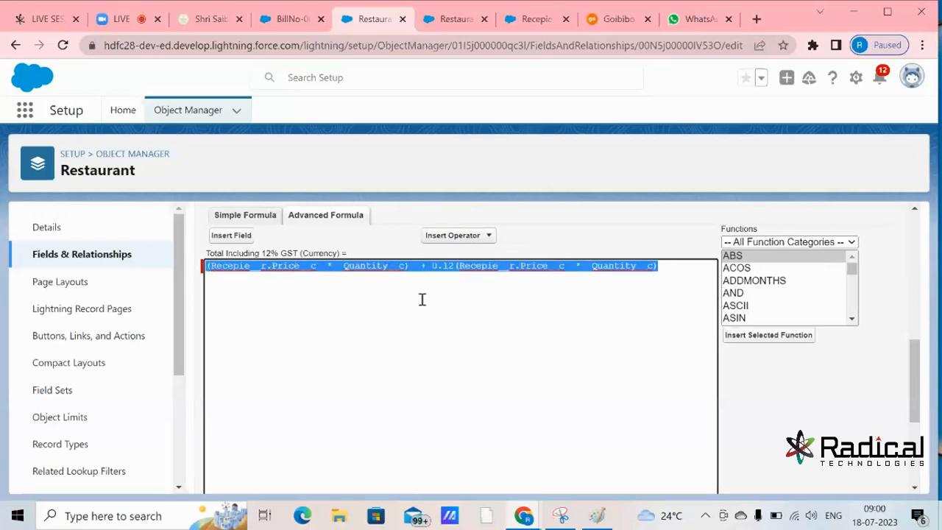
Step: Check the syntax of the Total Including 12% GST formula and read the resulting message
{"action": "scroll", "coordinate": [473, 299], "scroll_direction": "down", "scroll_amount": 3}
{"action": "left_click", "coordinate": [244, 341]}
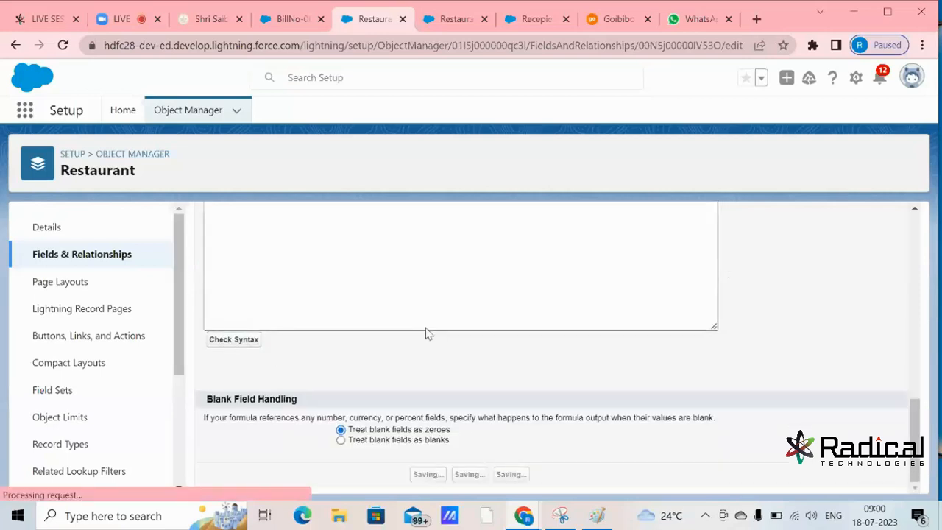
{"action": "scroll", "coordinate": [508, 342], "scroll_direction": "down", "scroll_amount": 3}
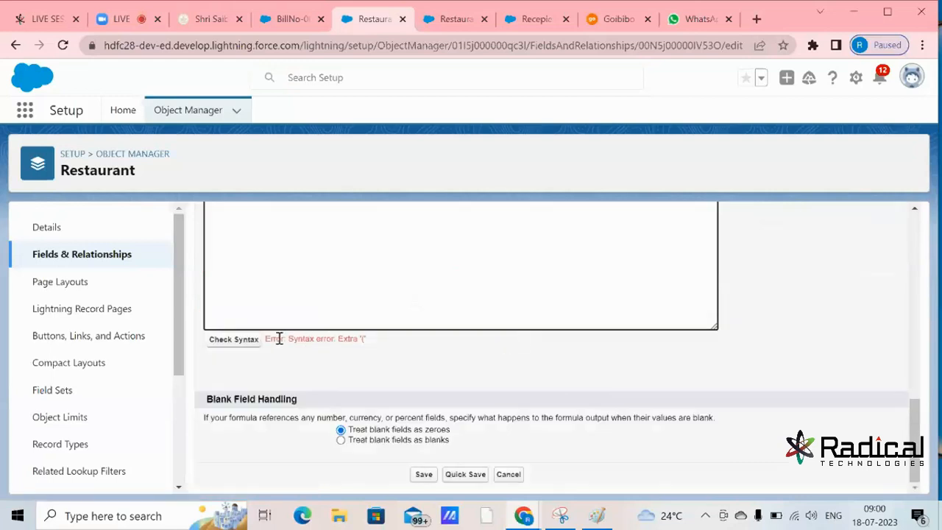
{"action": "left_click_drag", "start_coordinate": [273, 339], "coordinate": [368, 339]}
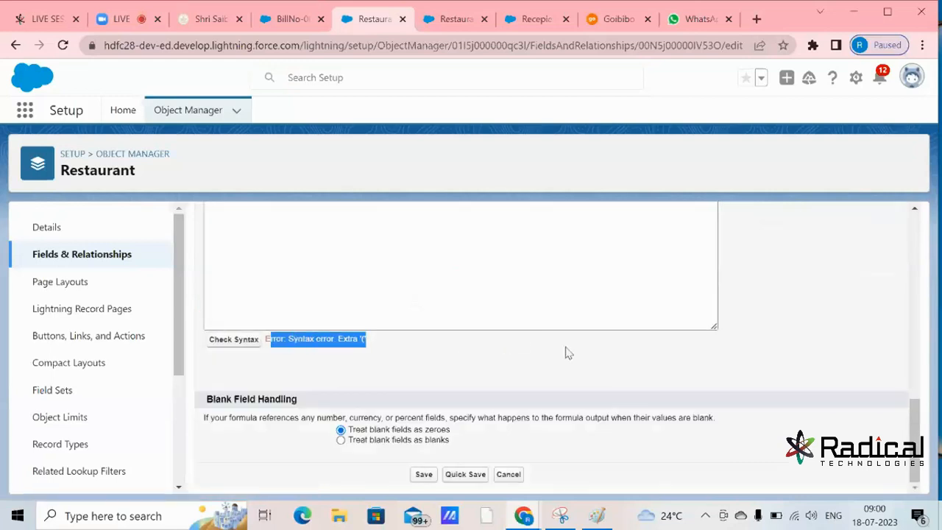
Step: Insert a * multiplication operator between 0.12 and the second parenthesised product in the formula
{"action": "scroll", "coordinate": [566, 353], "scroll_direction": "up", "scroll_amount": 3}
{"action": "scroll", "coordinate": [594, 372], "scroll_direction": "down", "scroll_amount": 1}
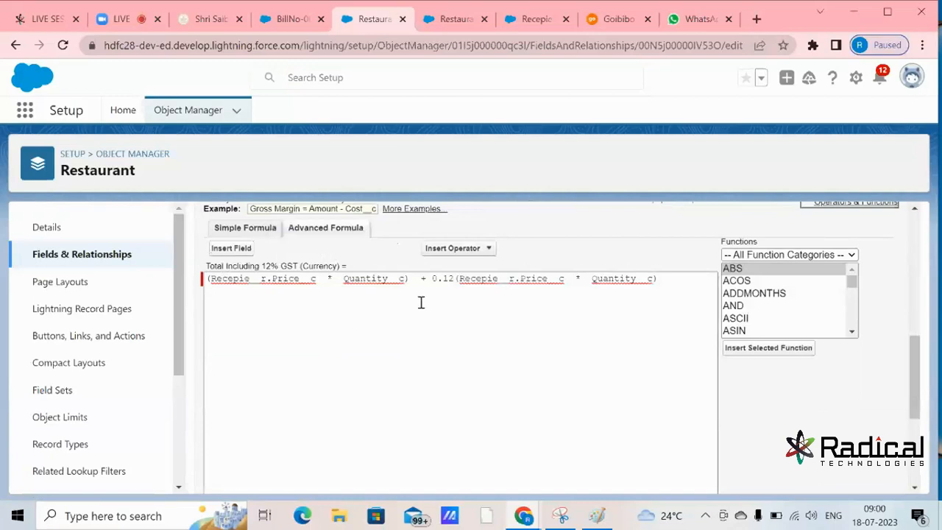
{"action": "left_click", "coordinate": [455, 280]}
{"action": "type", "text": "*"}
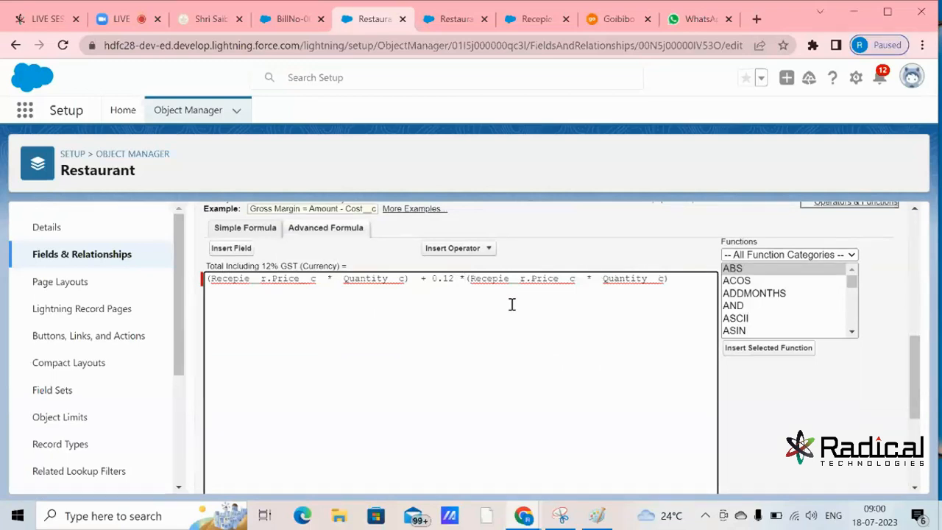
Step: Recheck the syntax of the corrected formula and read the resulting message
{"action": "scroll", "coordinate": [512, 304], "scroll_direction": "down", "scroll_amount": 5}
{"action": "left_click", "coordinate": [242, 338]}
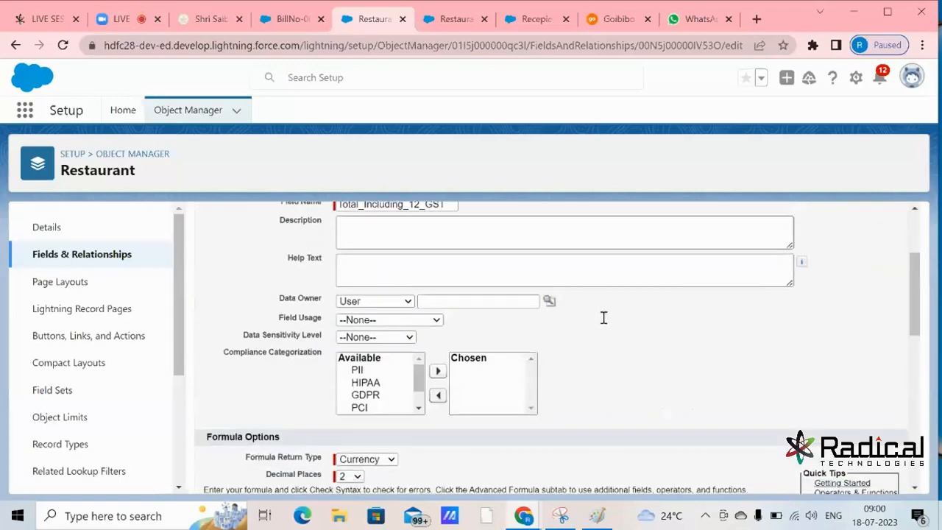
{"action": "scroll", "coordinate": [605, 324], "scroll_direction": "down", "scroll_amount": 2}
{"action": "left_click_drag", "start_coordinate": [265, 351], "coordinate": [422, 350]}
{"action": "scroll", "coordinate": [458, 365], "scroll_direction": "up", "scroll_amount": 1}
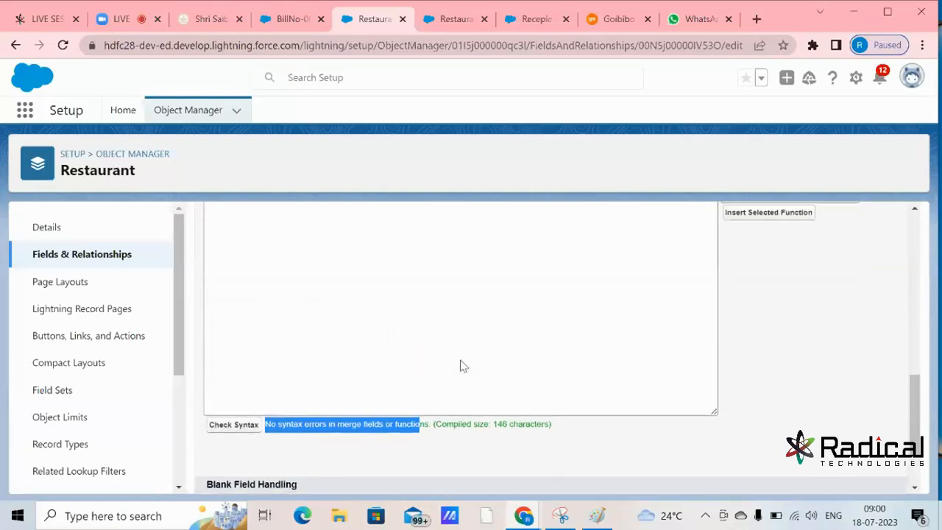
{"action": "left_click", "coordinate": [351, 444]}
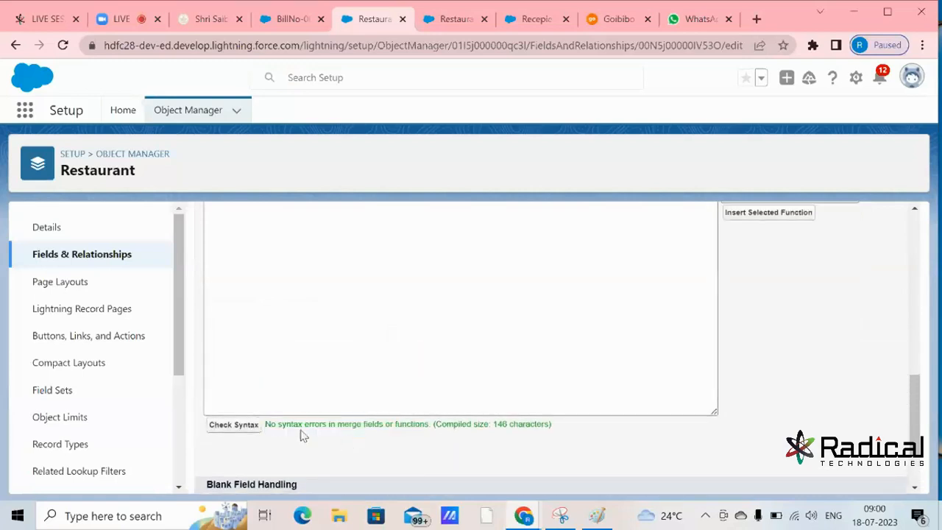
{"action": "left_click_drag", "start_coordinate": [271, 424], "coordinate": [429, 437]}
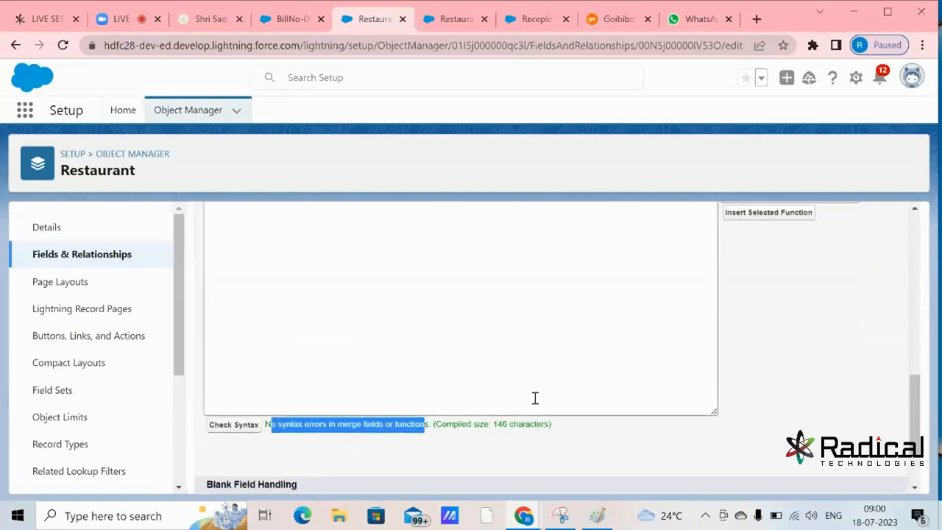
Step: Review the whole corrected formula and save the Total Including 12% GST field
{"action": "scroll", "coordinate": [534, 398], "scroll_direction": "up", "scroll_amount": 3}
{"action": "left_click_drag", "start_coordinate": [670, 364], "coordinate": [455, 364]}
{"action": "key", "text": "ctrl+a"}
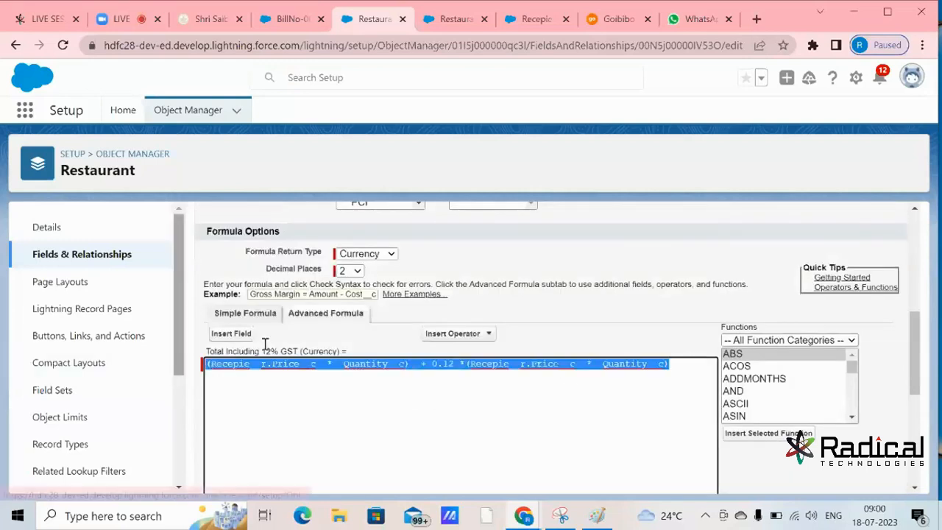
{"action": "scroll", "coordinate": [627, 286], "scroll_direction": "down", "scroll_amount": 5}
{"action": "left_click", "coordinate": [424, 475]}
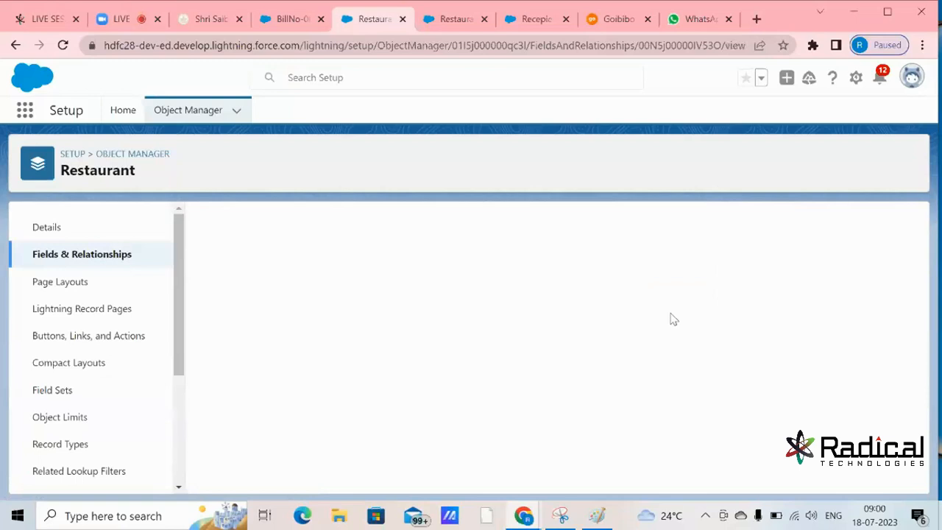
Step: Switch to the BillNo-00435 record, edit and save it with the same values, and check its Total Including 12% GST
{"action": "key", "text": "ctrl+shift+Tab"}
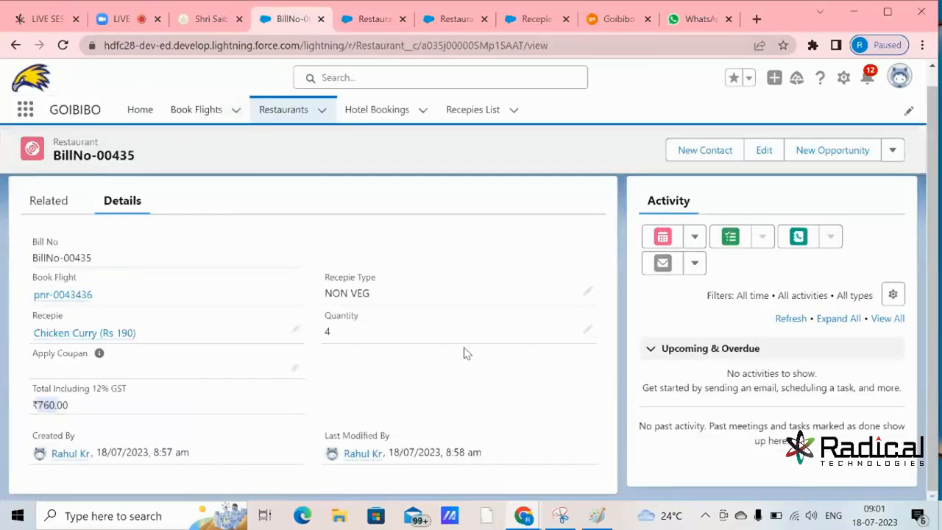
{"action": "left_click", "coordinate": [589, 330]}
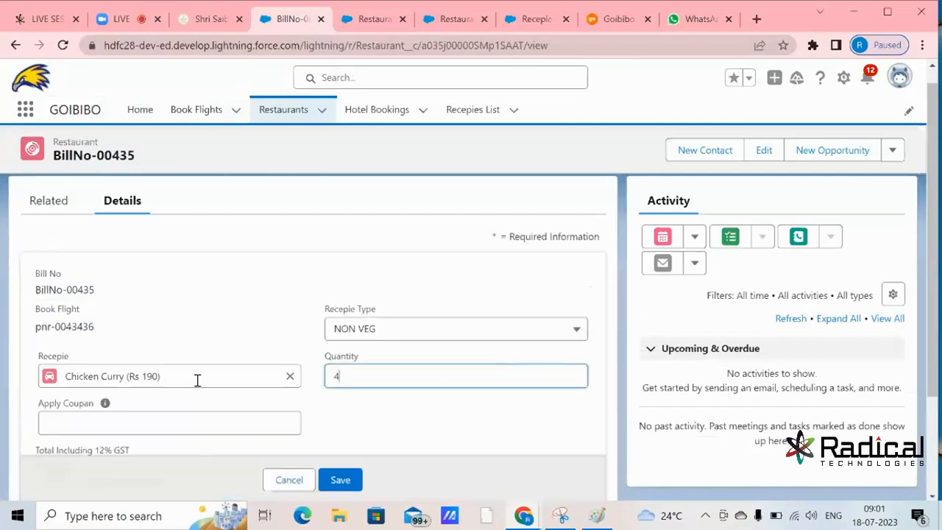
{"action": "scroll", "coordinate": [475, 298], "scroll_direction": "down", "scroll_amount": 2}
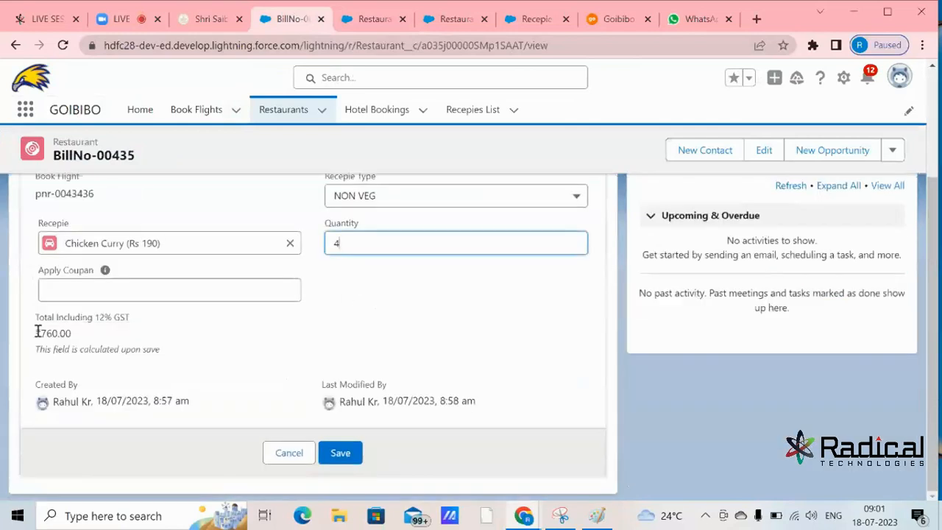
{"action": "left_click_drag", "start_coordinate": [40, 331], "coordinate": [56, 333]}
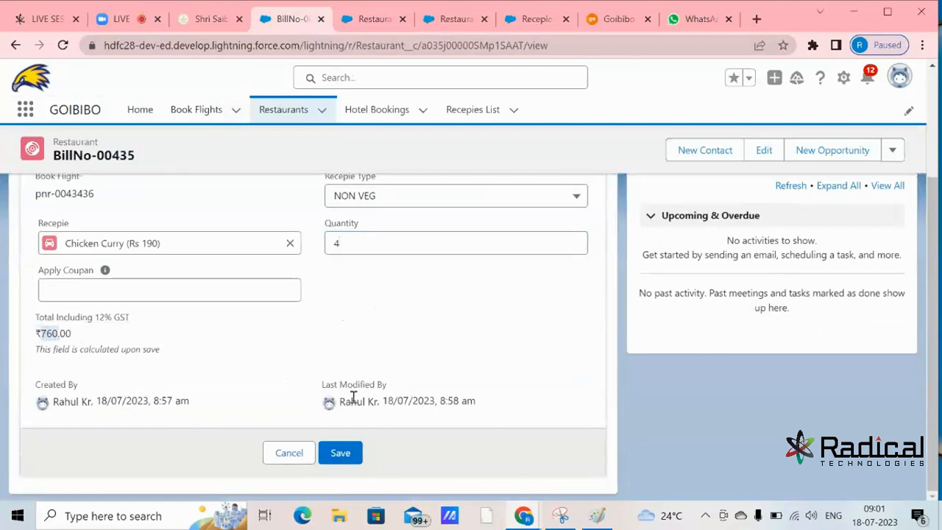
{"action": "left_click", "coordinate": [344, 453]}
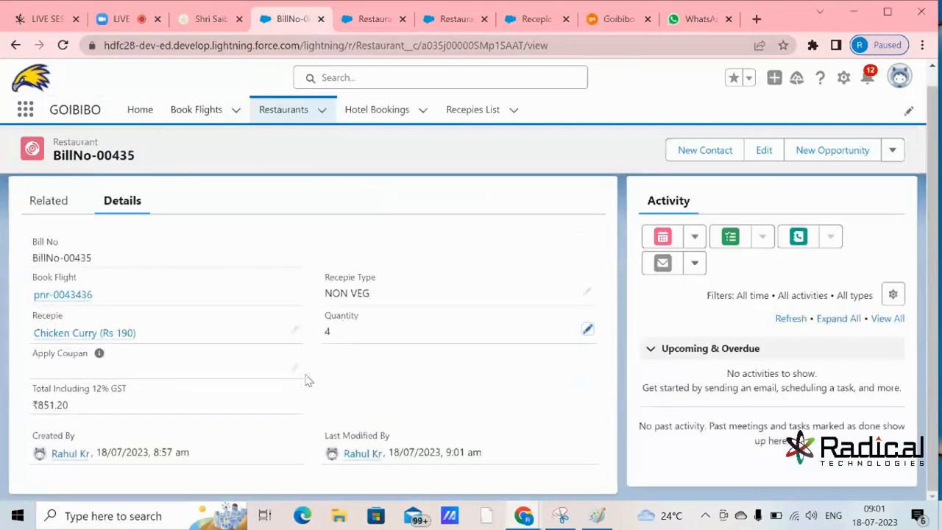
{"action": "left_click_drag", "start_coordinate": [38, 404], "coordinate": [53, 403]}
Step: Enter WELCOME20 as the Apply Coupan value on BillNo-00435 and check the total it would apply to
{"action": "mouse_move", "coordinate": [100, 354]}
{"action": "left_click", "coordinate": [294, 368]}
{"action": "scroll", "coordinate": [264, 347], "scroll_direction": "down", "scroll_amount": 1}
{"action": "type", "text": "WELCOME20"}
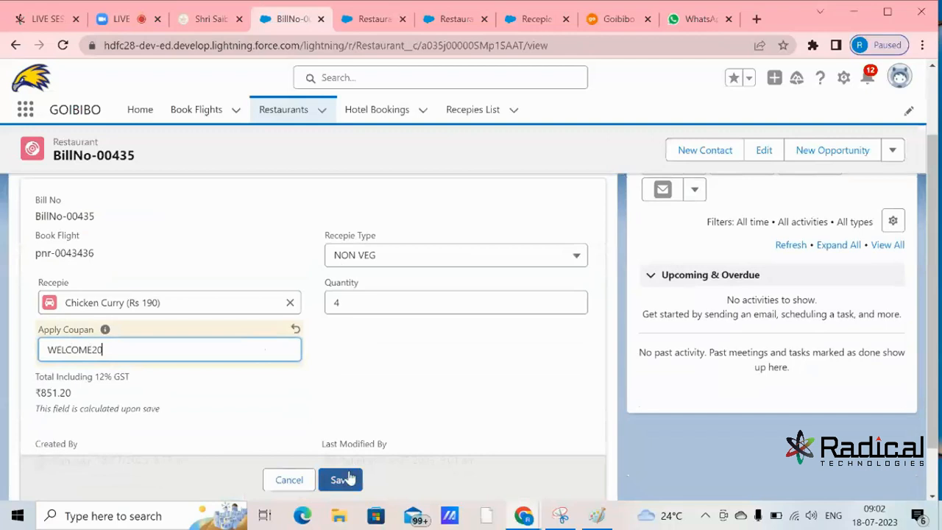
{"action": "left_click_drag", "start_coordinate": [42, 393], "coordinate": [59, 393]}
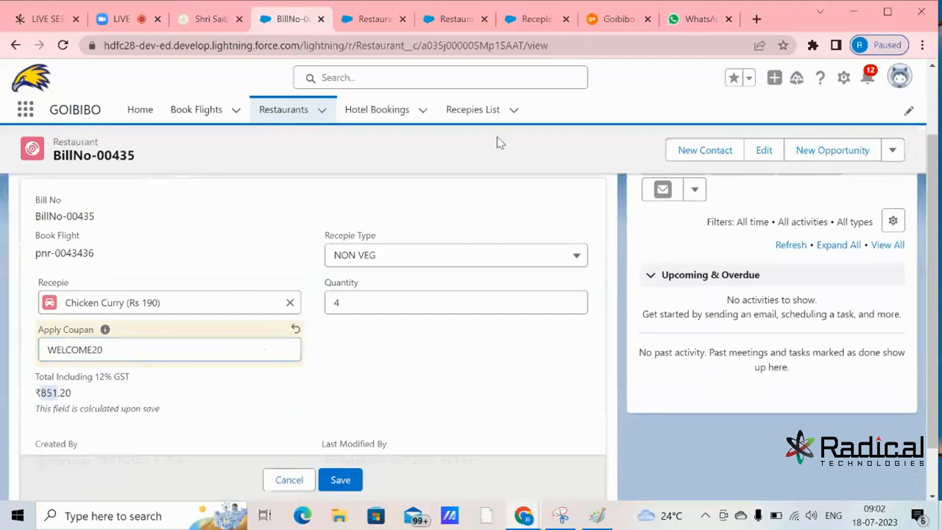
Step: Return to the Total Including 12% GST field, open it for editing at its formula, and dismiss the Recycle Bin tip
{"action": "left_click", "coordinate": [362, 27]}
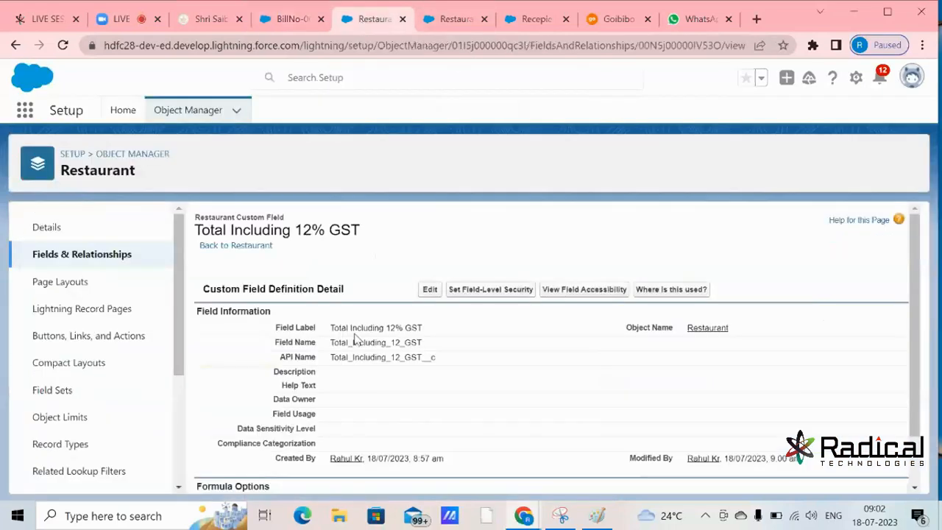
{"action": "left_click", "coordinate": [428, 288]}
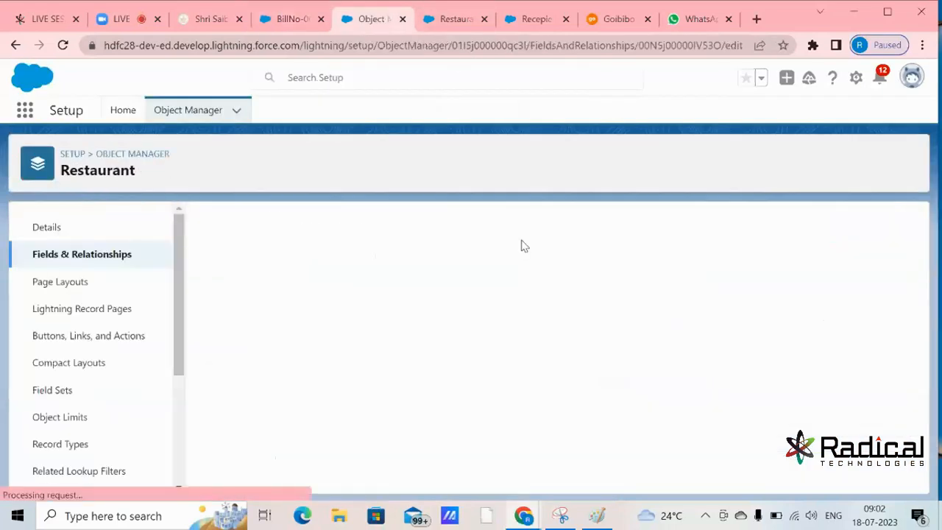
{"action": "scroll", "coordinate": [538, 260], "scroll_direction": "down", "scroll_amount": 10}
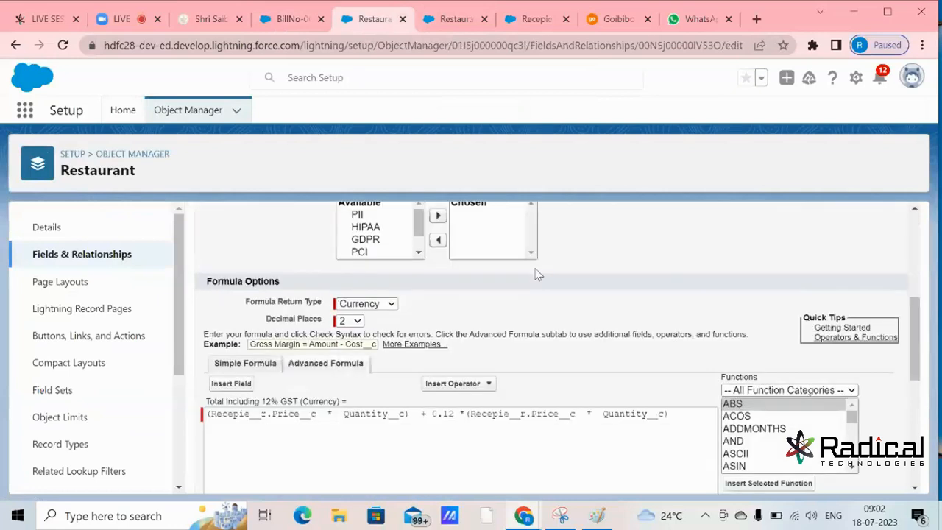
{"action": "scroll", "coordinate": [538, 301], "scroll_direction": "down", "scroll_amount": 1}
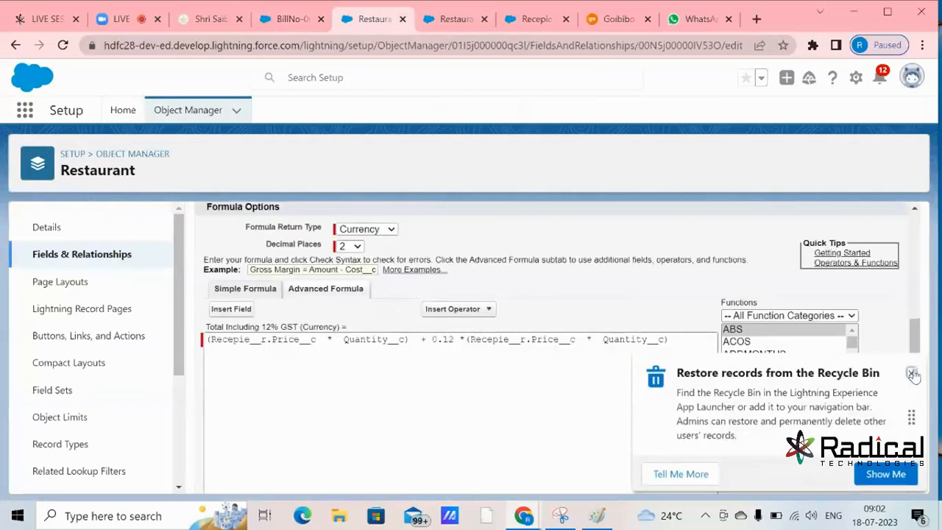
{"action": "left_click", "coordinate": [913, 374]}
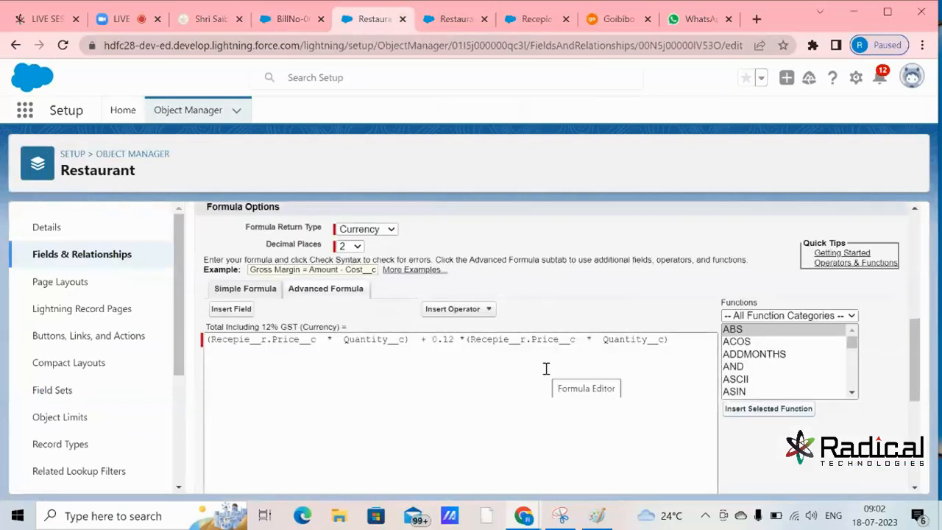
Step: Add -0.20* () on a new line below the formula and put a copy of the complete GST formula inside the parentheses
{"action": "mouse_move", "coordinate": [214, 340]}
{"action": "left_mouse_down"}
{"action": "mouse_move", "coordinate": [666, 340]}
{"action": "mouse_move", "coordinate": [212, 345]}
{"action": "left_mouse_up"}
{"action": "left_click", "coordinate": [672, 340]}
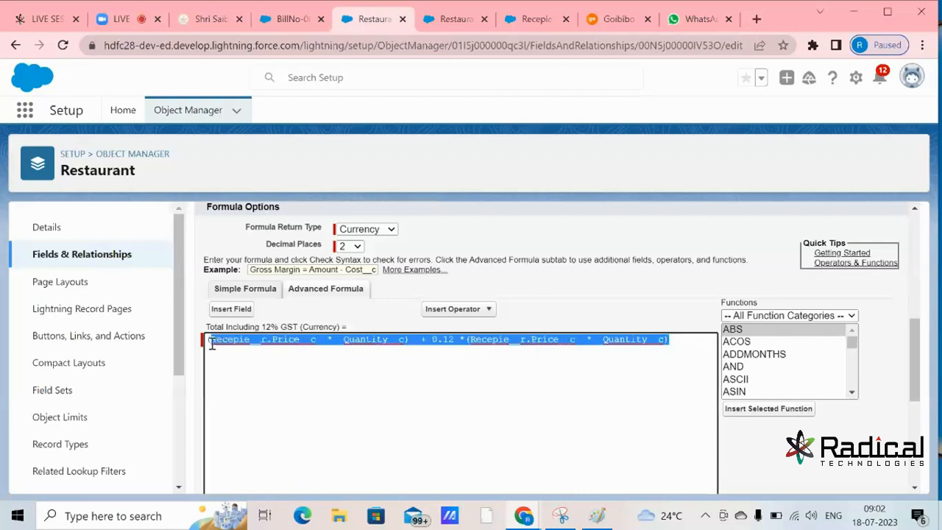
{"action": "left_click", "coordinate": [267, 388]}
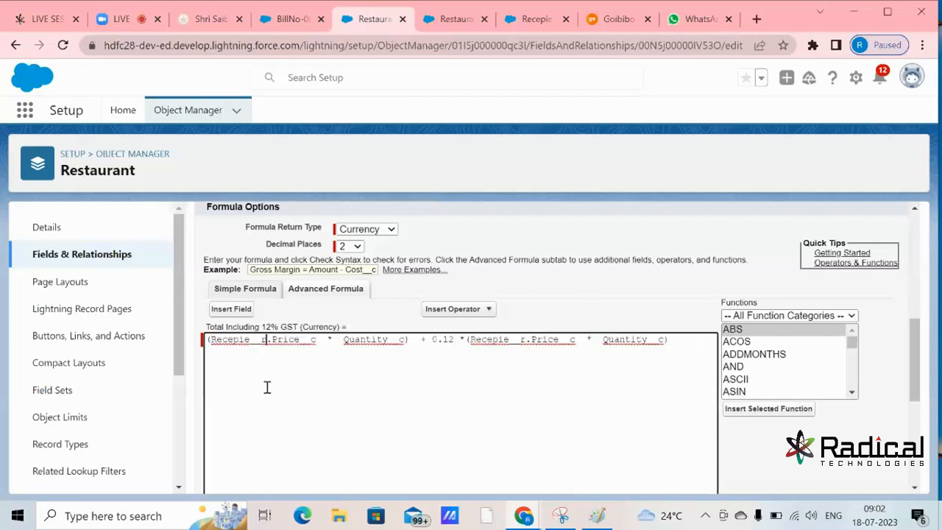
{"action": "left_click", "coordinate": [681, 339]}
{"action": "left_click_drag", "start_coordinate": [681, 340], "coordinate": [205, 336]}
{"action": "key", "text": "ctrl+c"}
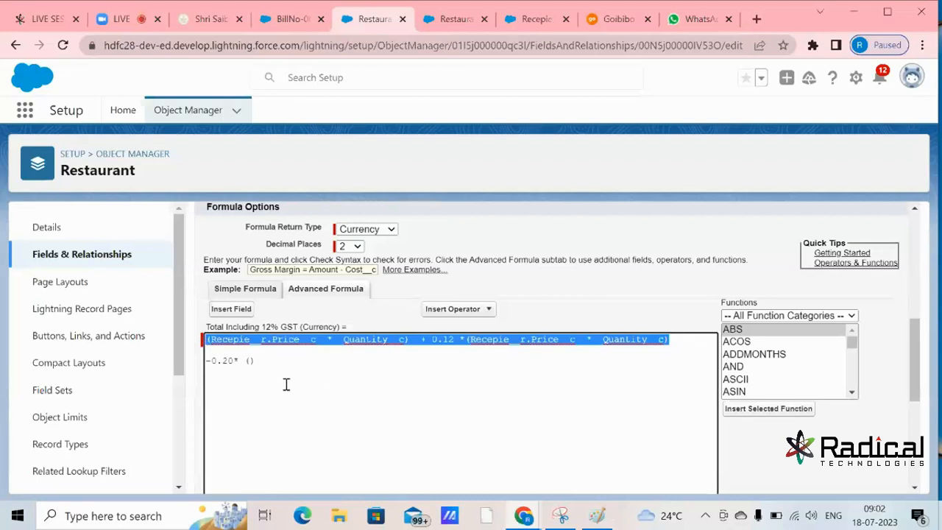
{"action": "left_click", "coordinate": [249, 360]}
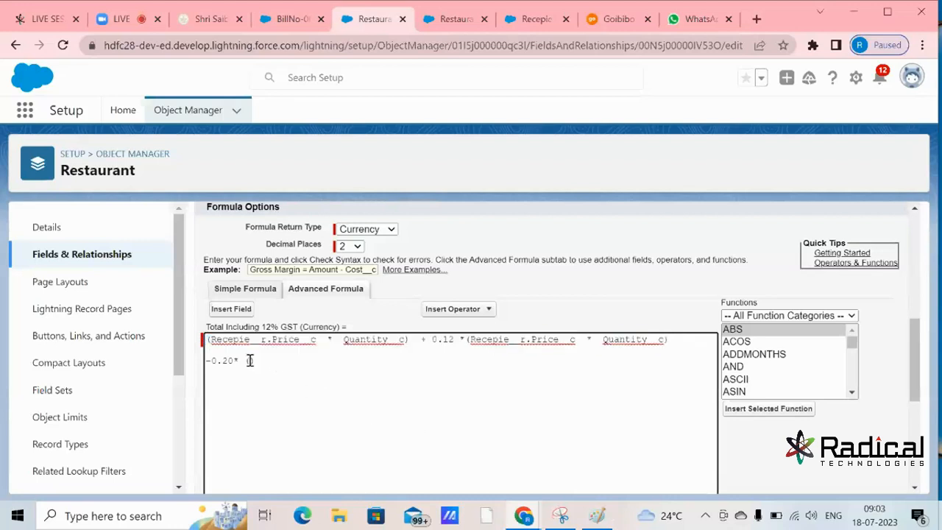
{"action": "key", "text": "ctrl+v"}
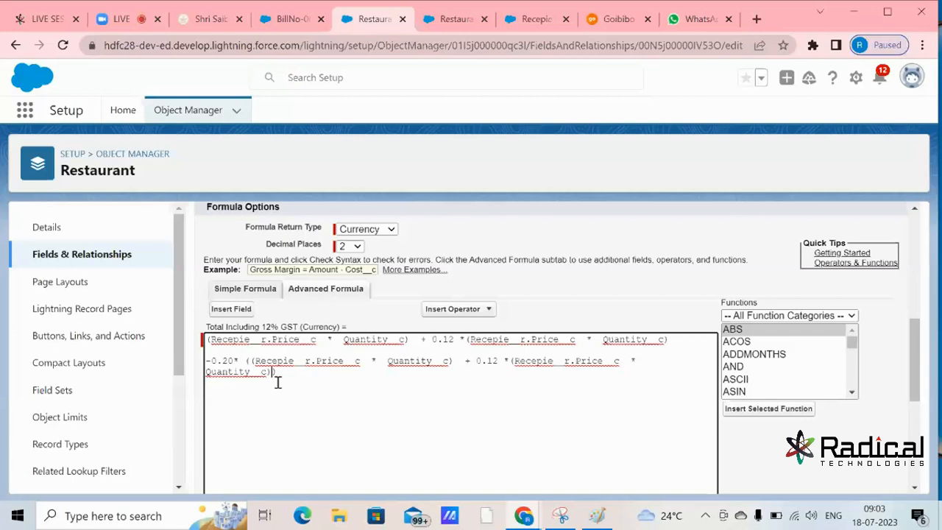
Step: Review the added discount line in the formula and compare it with the coupon entered on BillNo-00435
{"action": "left_click_drag", "start_coordinate": [278, 375], "coordinate": [195, 359]}
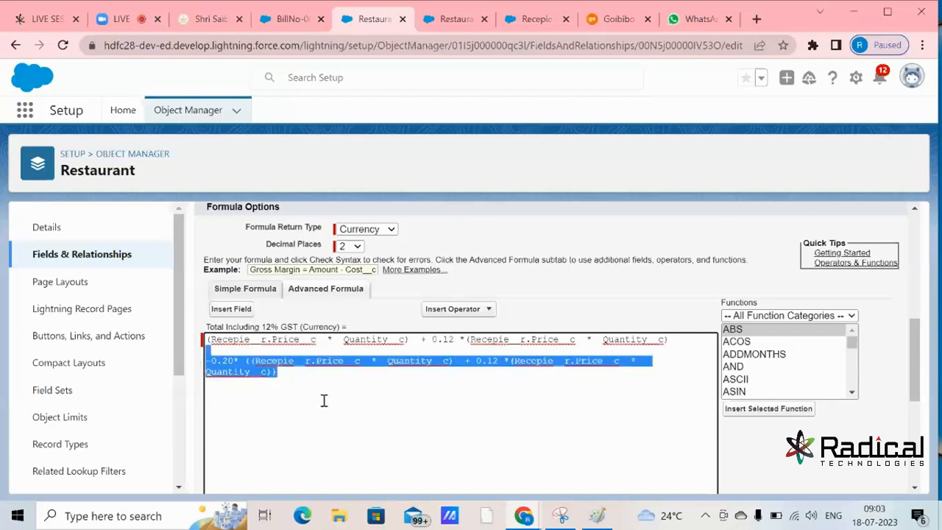
{"action": "left_click", "coordinate": [321, 396]}
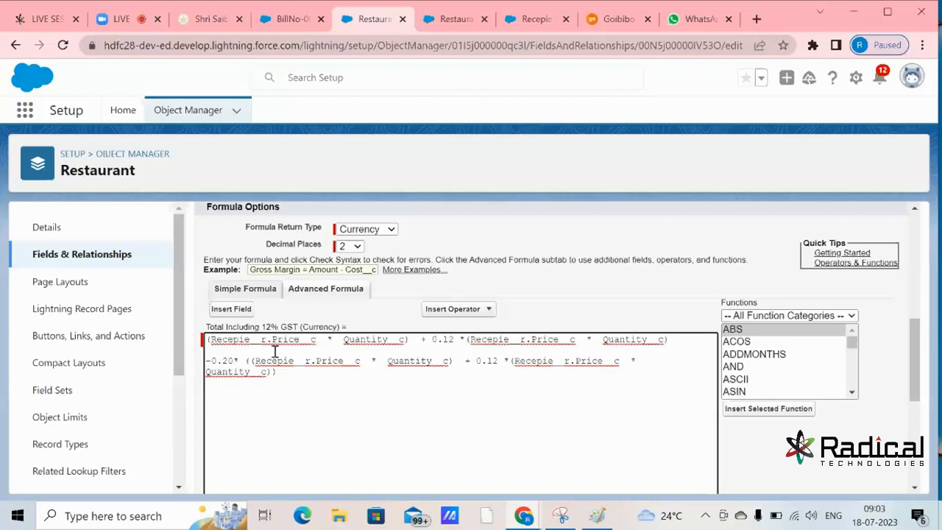
{"action": "left_click", "coordinate": [292, 18]}
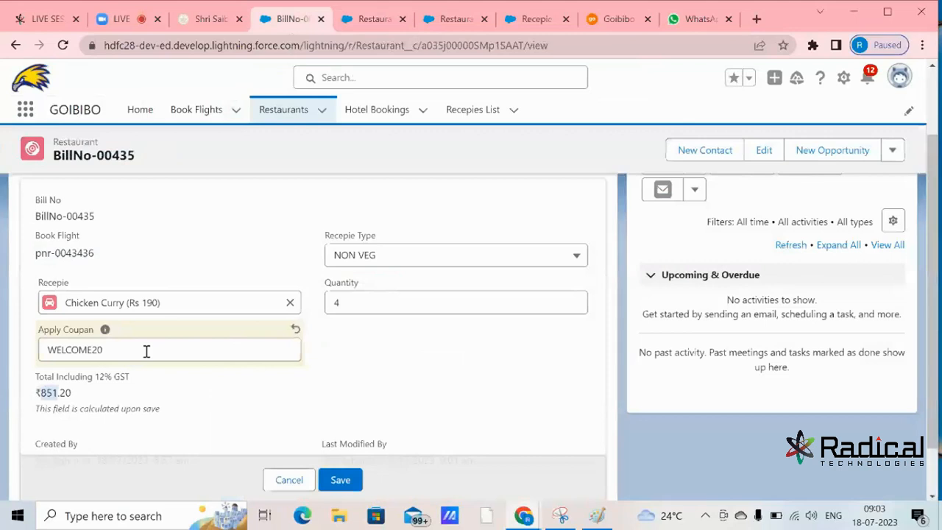
{"action": "left_click", "coordinate": [377, 22]}
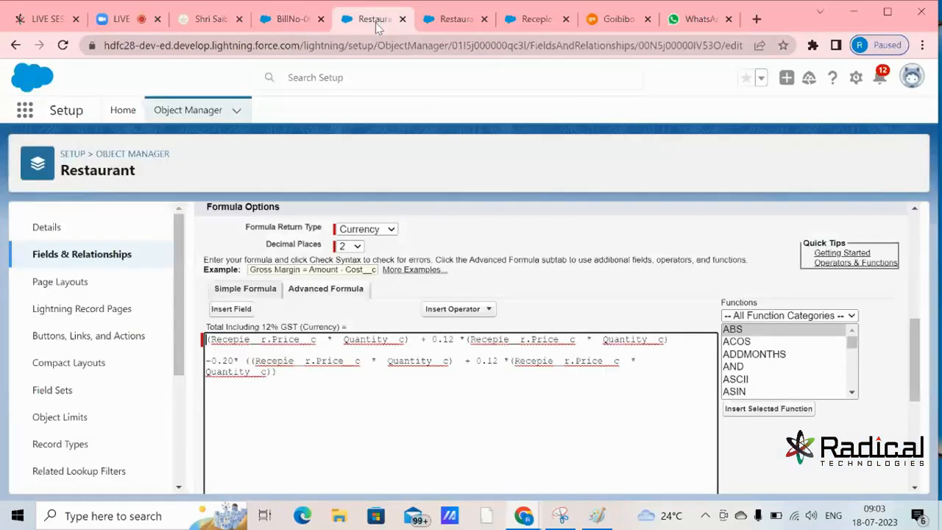
Step: Insert six blank lines above the existing formula
{"action": "left_click", "coordinate": [211, 339]}
{"action": "key", "text": "Return"}
{"action": "key", "text": "Return"}
{"action": "key", "text": "Return"}
{"action": "key", "text": "Return"}
{"action": "key", "text": "Return"}
{"action": "key", "text": "Return"}
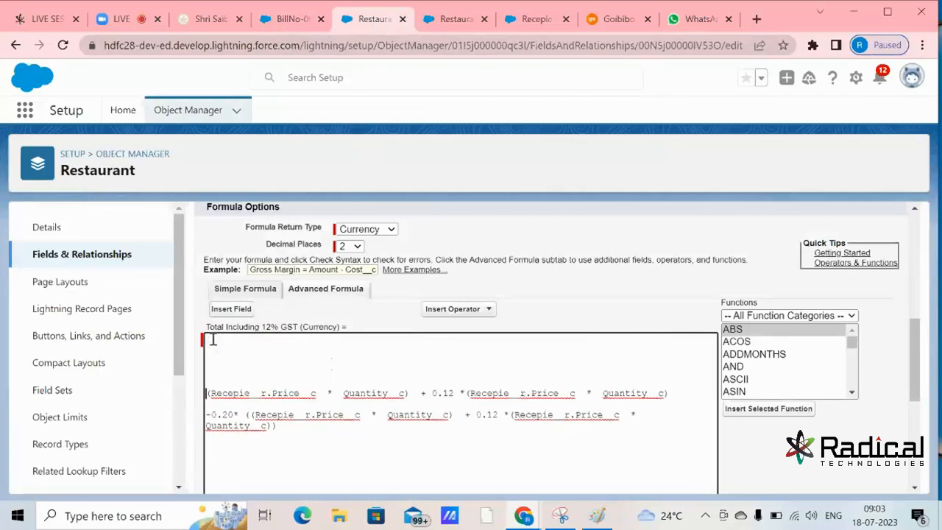
Step: Insert the IF function with its placeholder arguments on the first blank line above the GST formula
{"action": "left_click", "coordinate": [228, 338]}
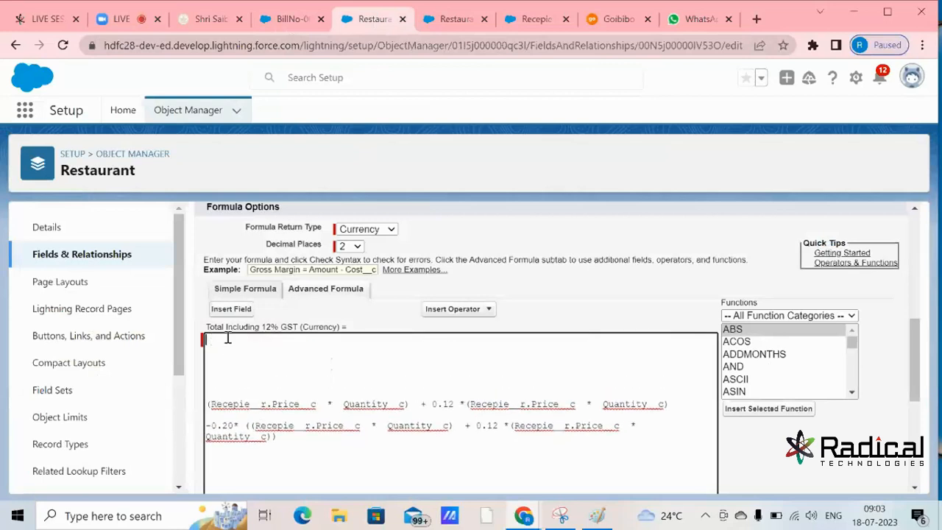
{"action": "left_click", "coordinate": [743, 367]}
{"action": "key", "text": "i"}
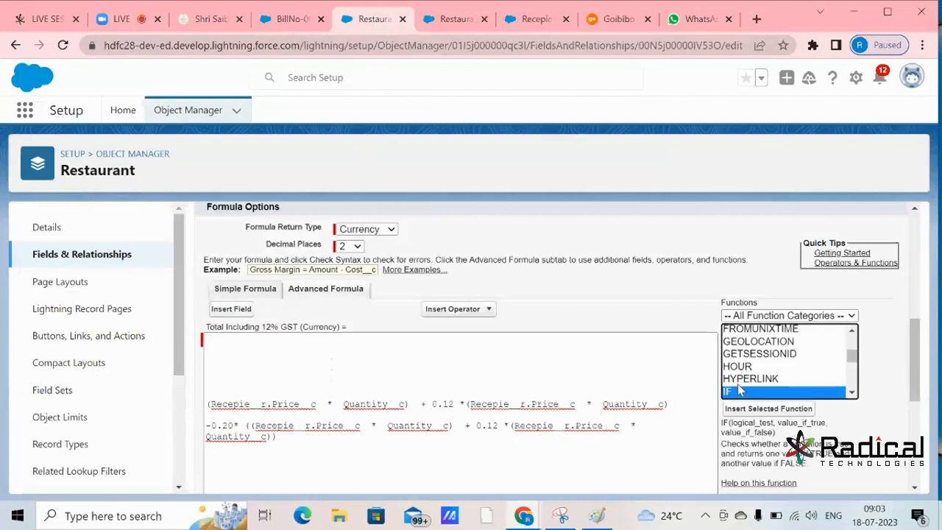
{"action": "left_click", "coordinate": [751, 409]}
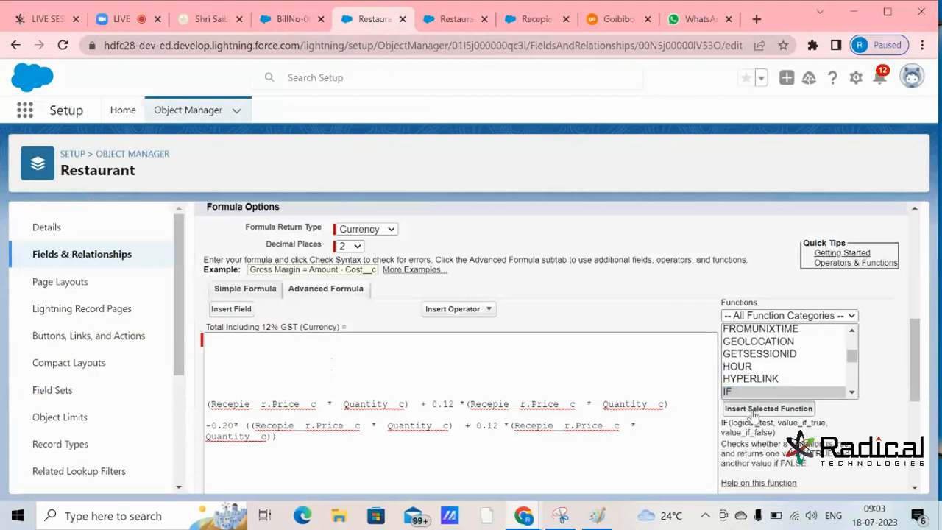
Step: Replace the IF function's logical_test placeholder with the Restaurant field Apply_Coupan__c compared to the coupon, =='WELCOME20'
{"action": "double_click", "coordinate": [244, 339]}
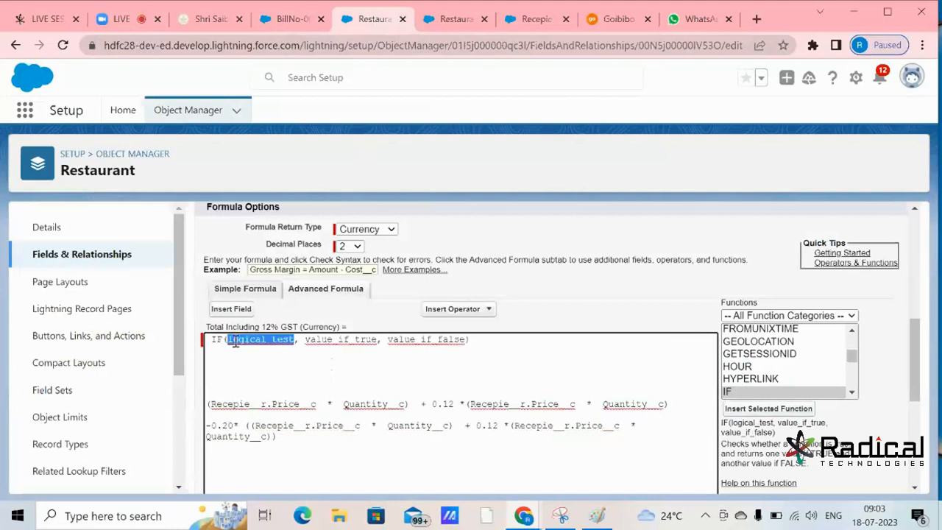
{"action": "left_click", "coordinate": [234, 310]}
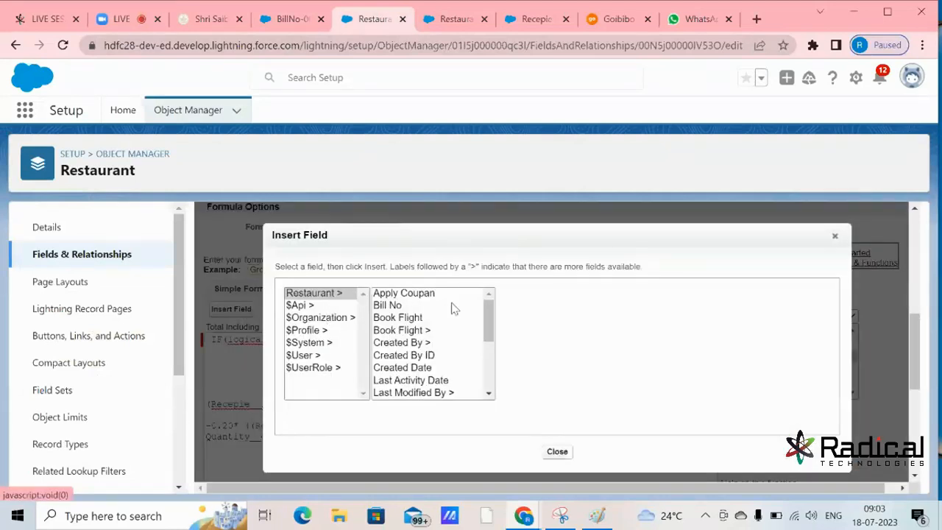
{"action": "left_click", "coordinate": [441, 293]}
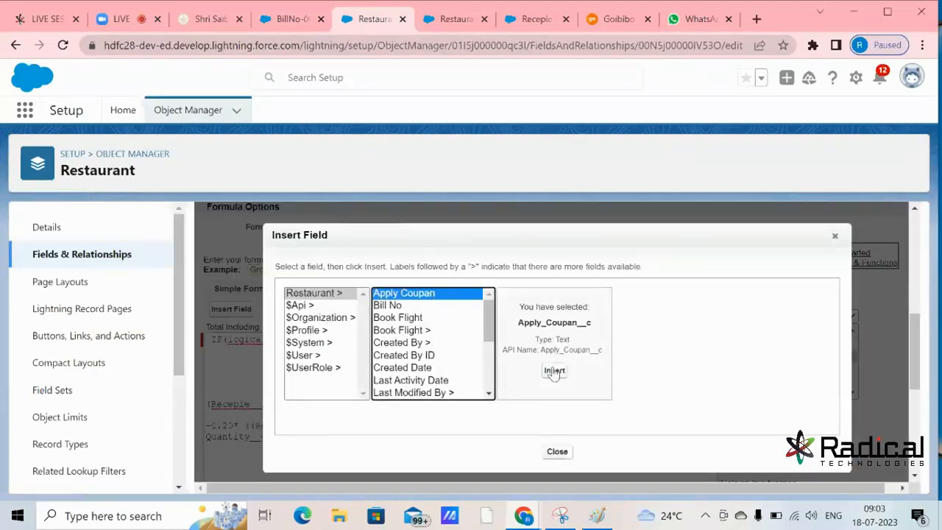
{"action": "left_click", "coordinate": [554, 370]}
{"action": "type", "text": "="}
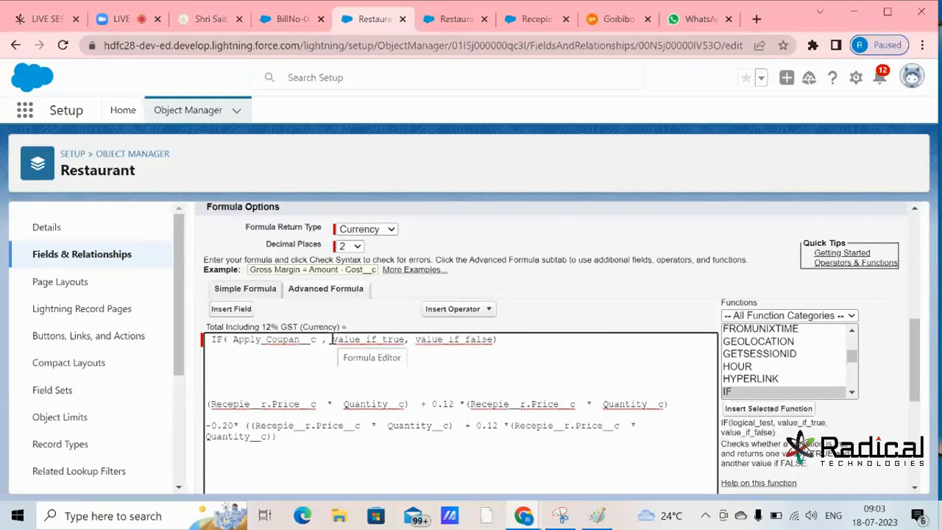
{"action": "type", "text": "=''"}
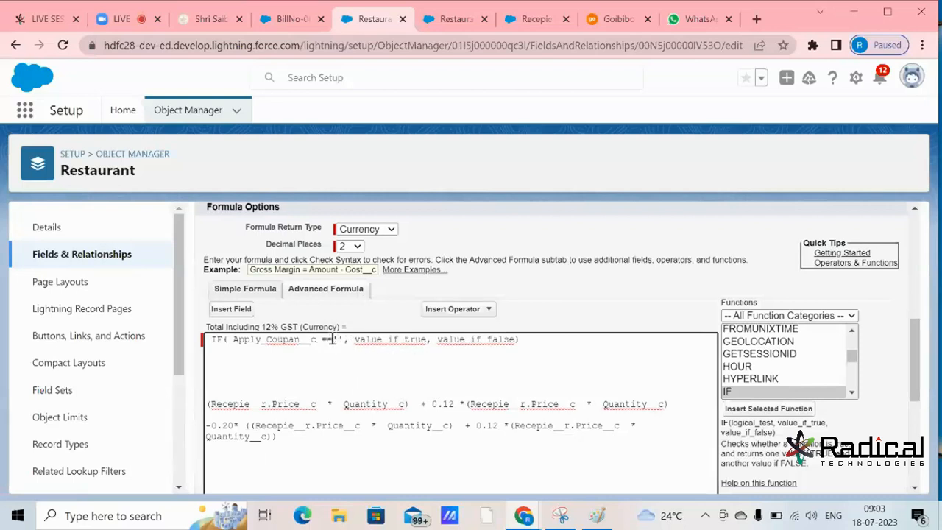
{"action": "type", "text": "WELCOME2"}
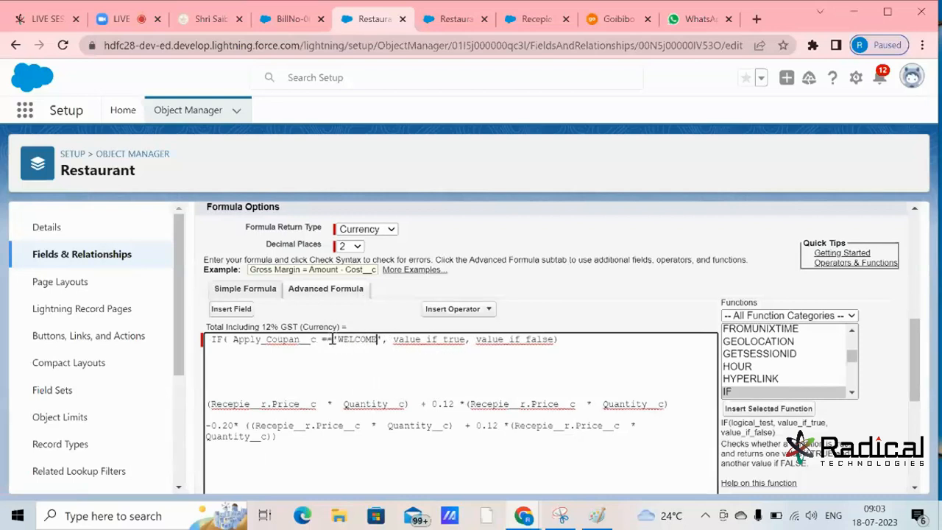
{"action": "type", "text": "0"}
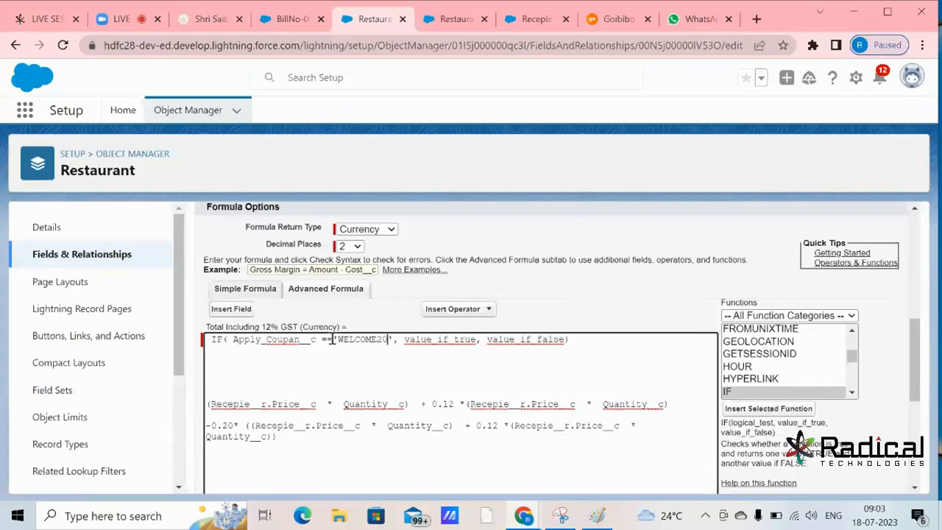
{"action": "double_click", "coordinate": [255, 342]}
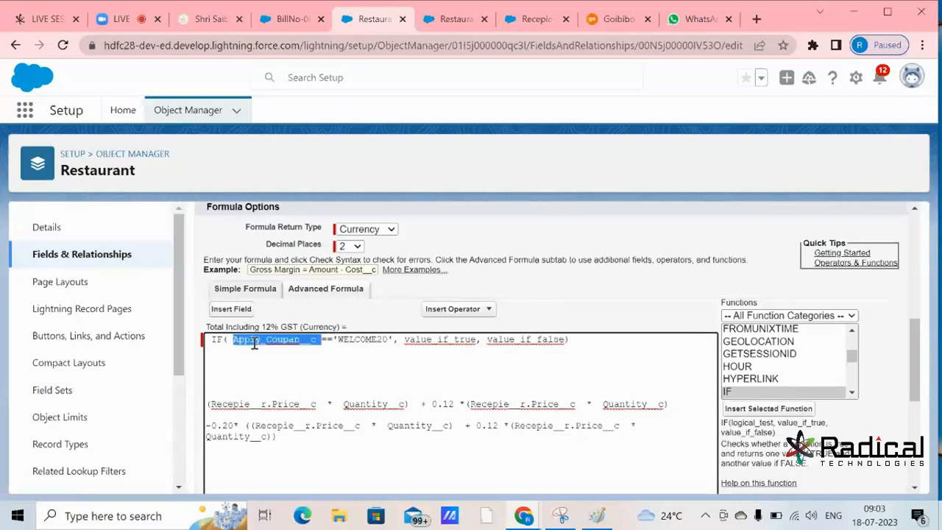
Step: Replace the IF formula's value_if_true placeholder with the full 12% GST total less the 20% discount expression
{"action": "double_click", "coordinate": [354, 341]}
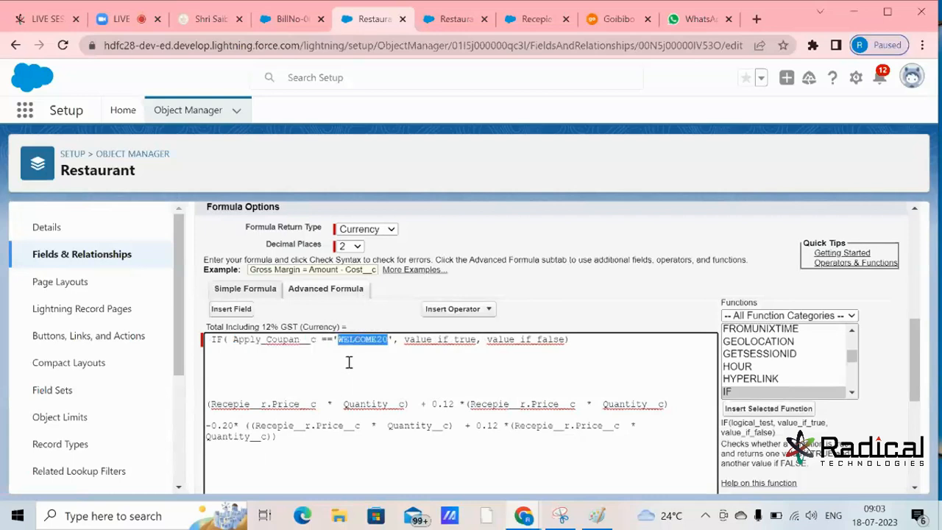
{"action": "double_click", "coordinate": [416, 341]}
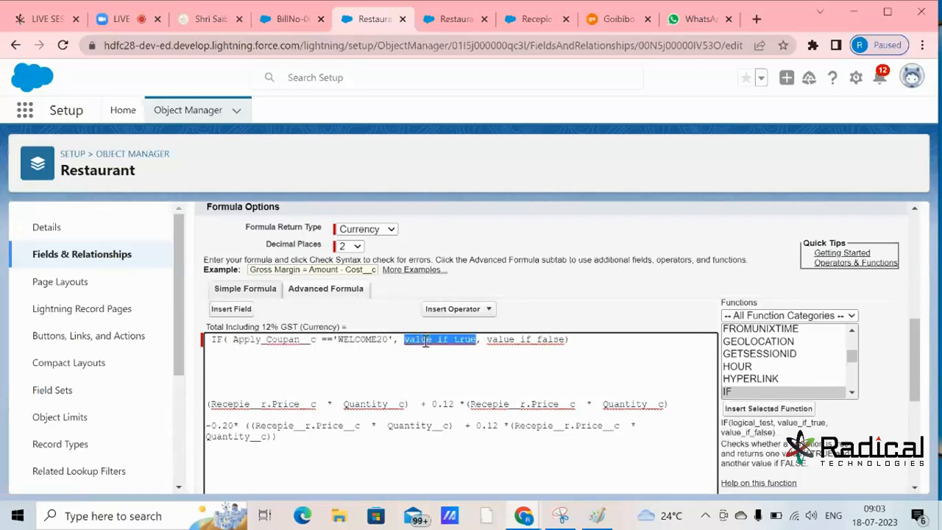
{"action": "double_click", "coordinate": [512, 341]}
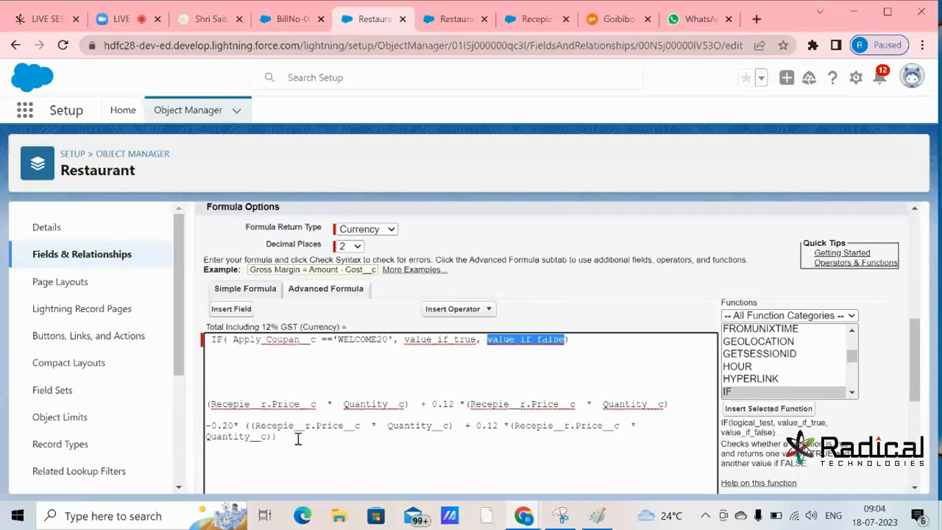
{"action": "left_click_drag", "start_coordinate": [296, 439], "coordinate": [208, 404]}
{"action": "key", "text": "ctrl+c"}
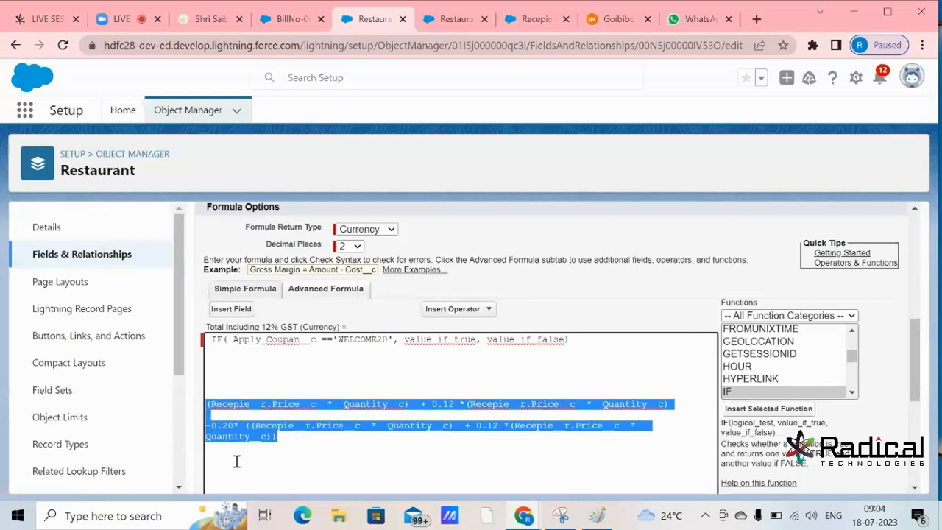
{"action": "double_click", "coordinate": [428, 338]}
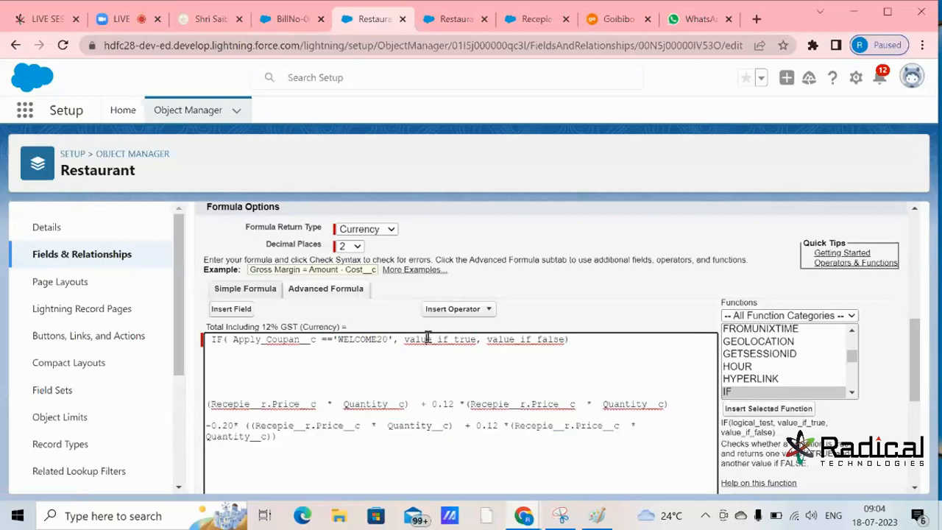
{"action": "key", "text": "ctrl+v"}
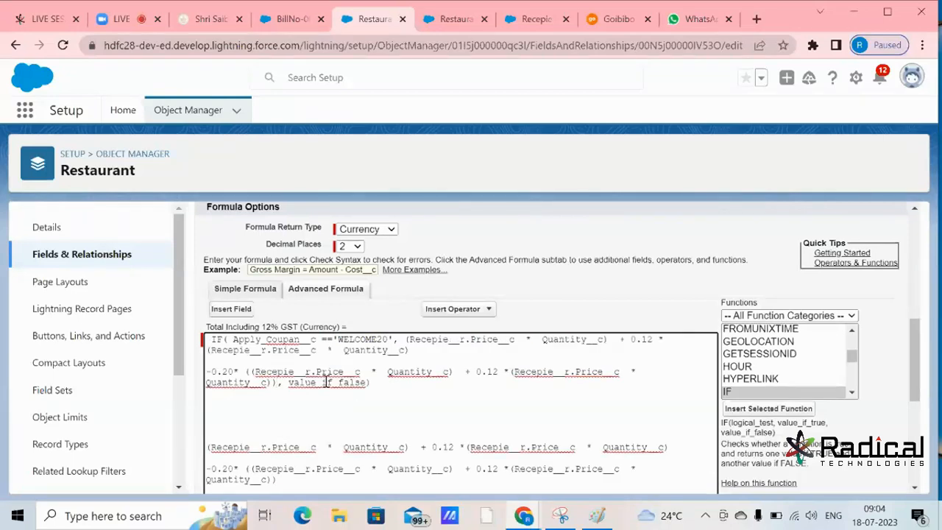
Step: Replace the value_if_false placeholder with the undiscounted 12% GST total expression
{"action": "double_click", "coordinate": [326, 382]}
{"action": "scroll", "coordinate": [661, 385], "scroll_direction": "down", "scroll_amount": 1}
{"action": "left_click_drag", "start_coordinate": [669, 374], "coordinate": [208, 376]}
{"action": "key", "text": "ctrl+c"}
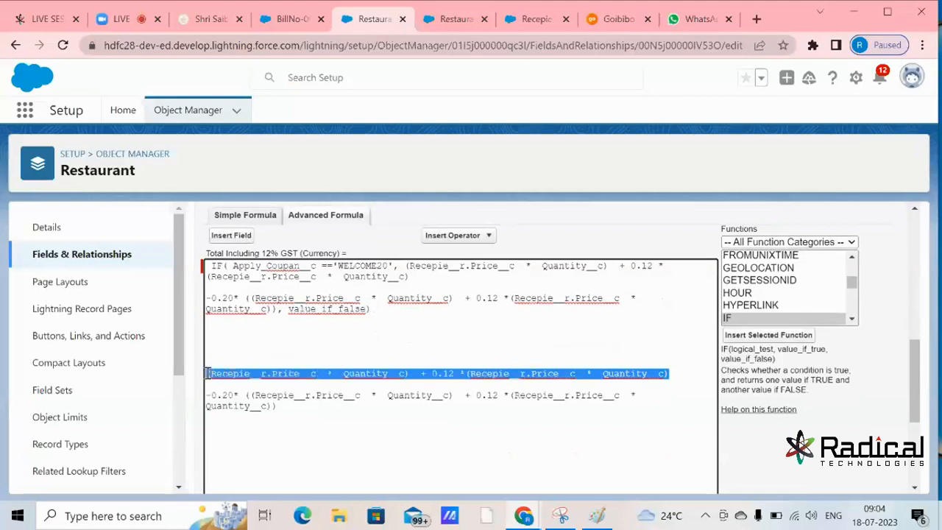
{"action": "double_click", "coordinate": [341, 310]}
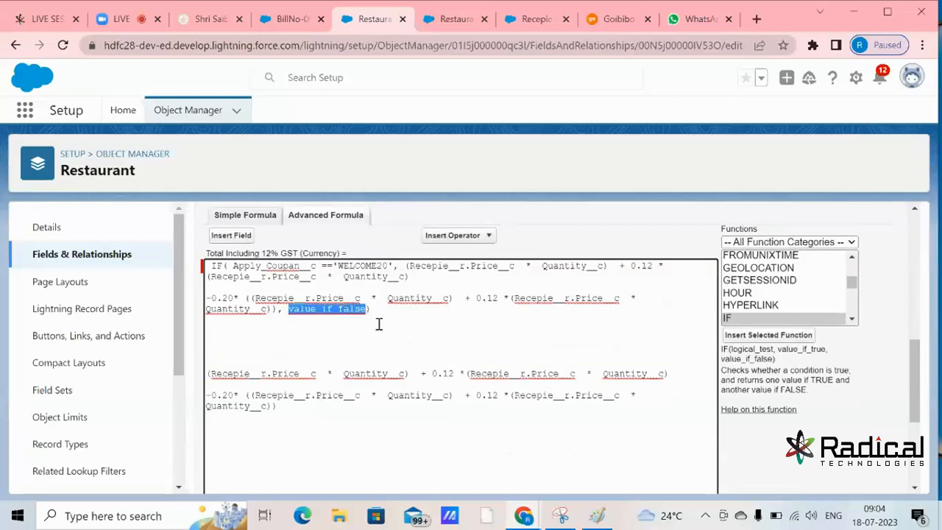
{"action": "key", "text": "ctrl+v"}
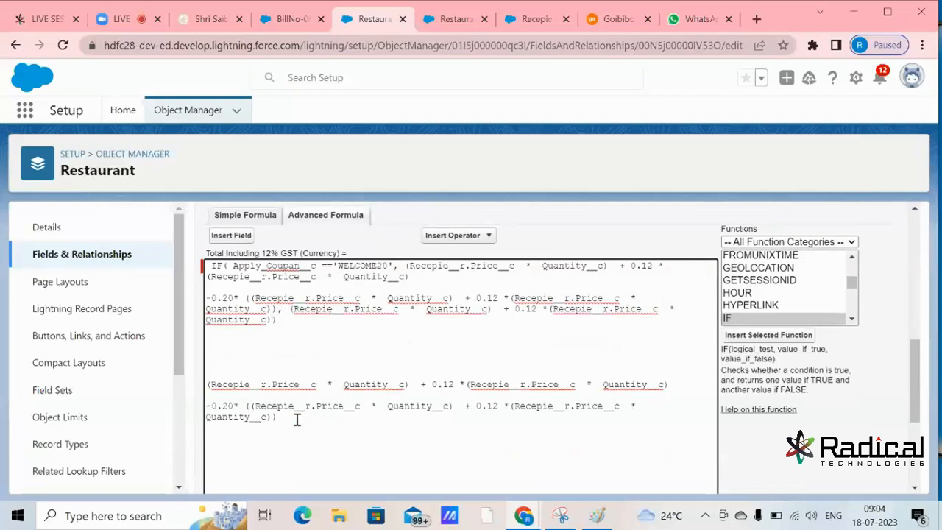
Step: Delete the leftover price and discount expressions below the IF formula and check the formula's syntax
{"action": "left_click_drag", "start_coordinate": [278, 417], "coordinate": [206, 382]}
{"action": "key", "text": "BackSpace"}
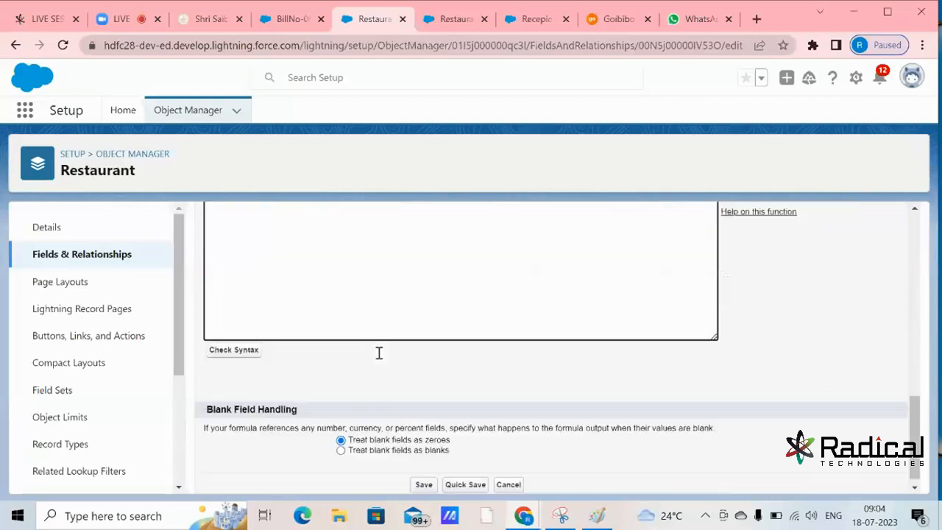
{"action": "scroll", "coordinate": [376, 354], "scroll_direction": "down", "scroll_amount": 3}
{"action": "left_click", "coordinate": [234, 340]}
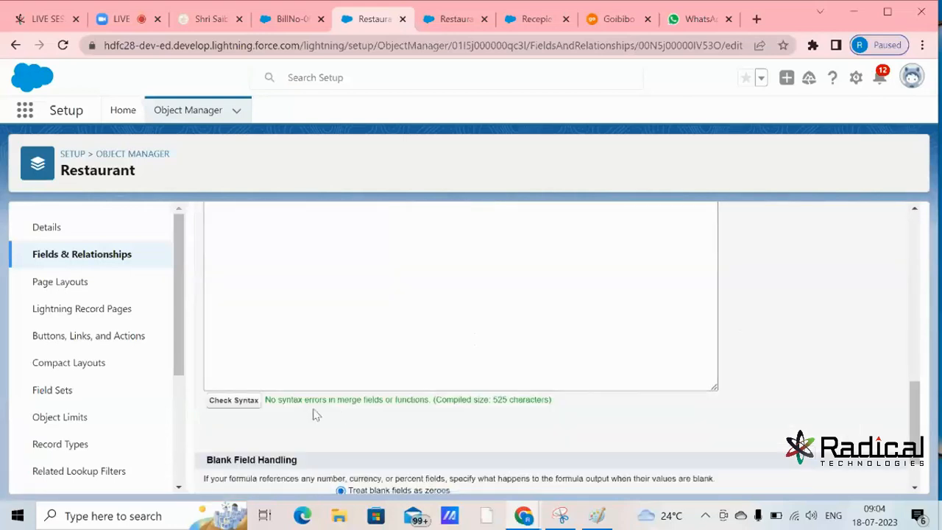
{"action": "left_click_drag", "start_coordinate": [280, 400], "coordinate": [469, 364]}
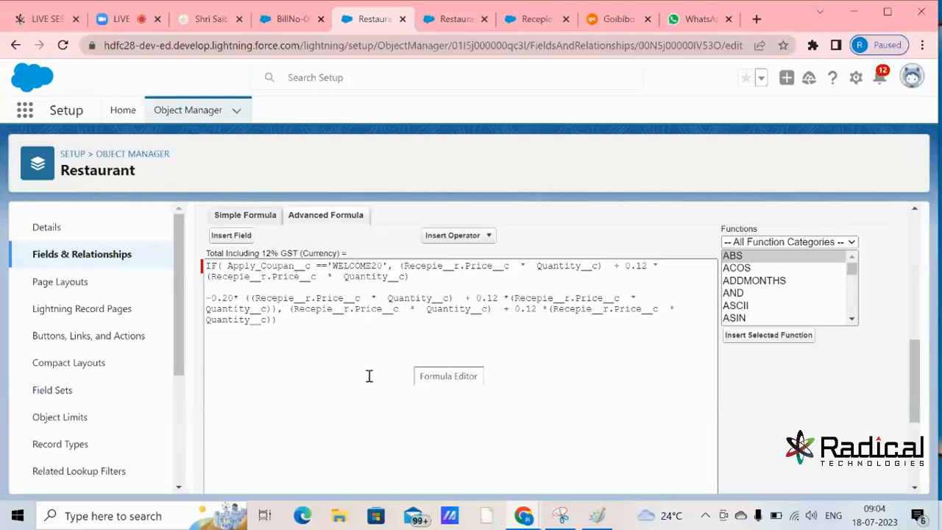
{"action": "left_click", "coordinate": [307, 383]}
{"action": "key", "text": "Return"}
{"action": "key", "text": "Return"}
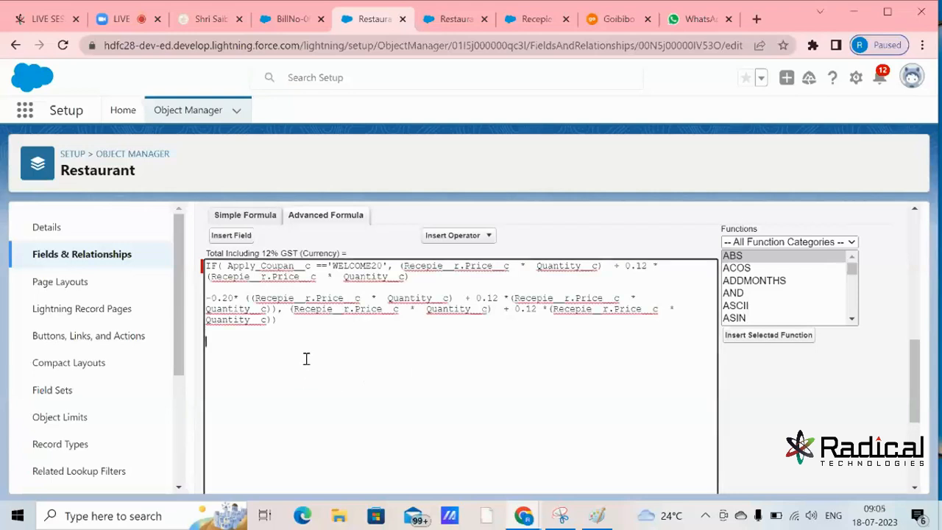
{"action": "key", "text": "ctrl+v"}
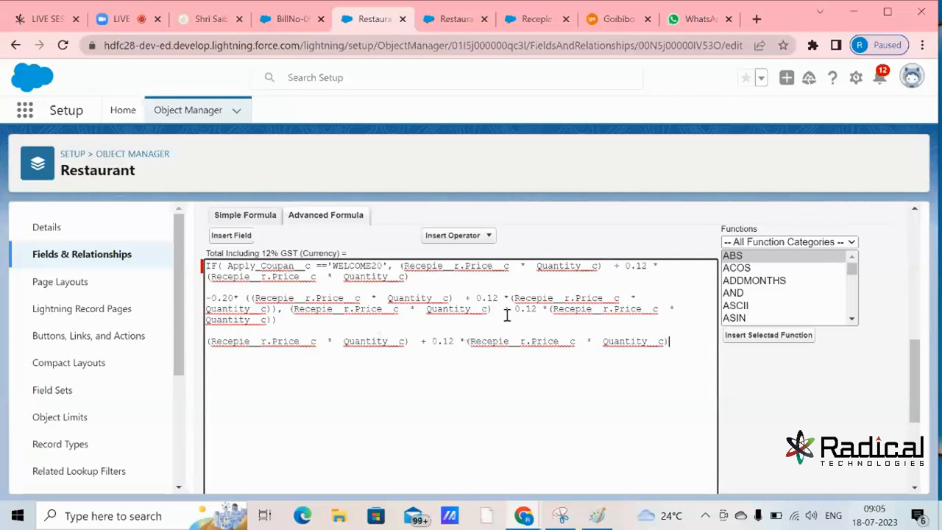
{"action": "left_click_drag", "start_coordinate": [670, 343], "coordinate": [208, 343]}
{"action": "key", "text": "BackSpace"}
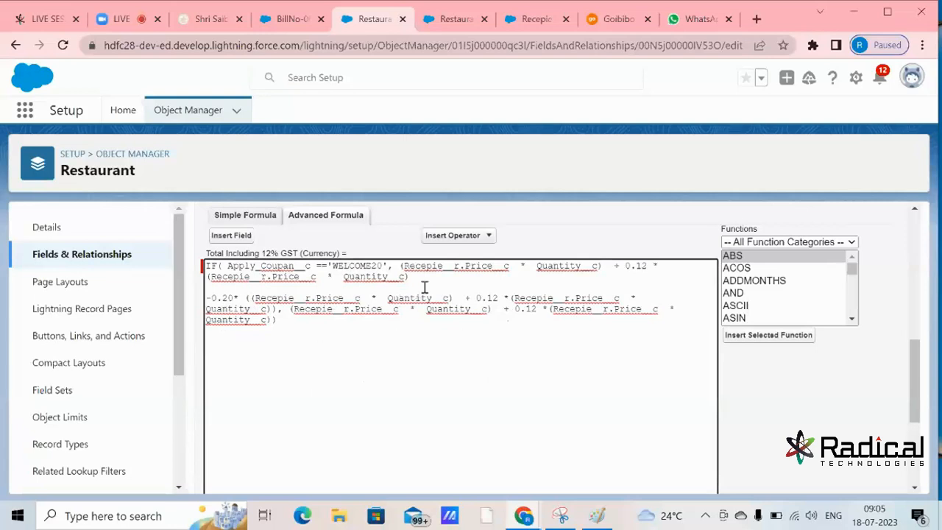
Step: Remove the undiscounted GST total from the IF formula's value-if-false argument
{"action": "left_click_drag", "start_coordinate": [410, 276], "coordinate": [204, 267]}
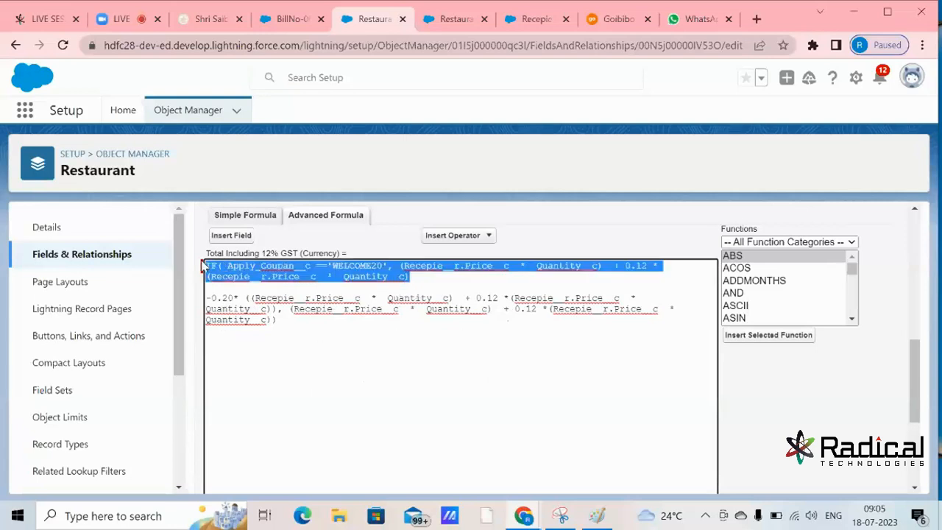
{"action": "left_click", "coordinate": [487, 298]}
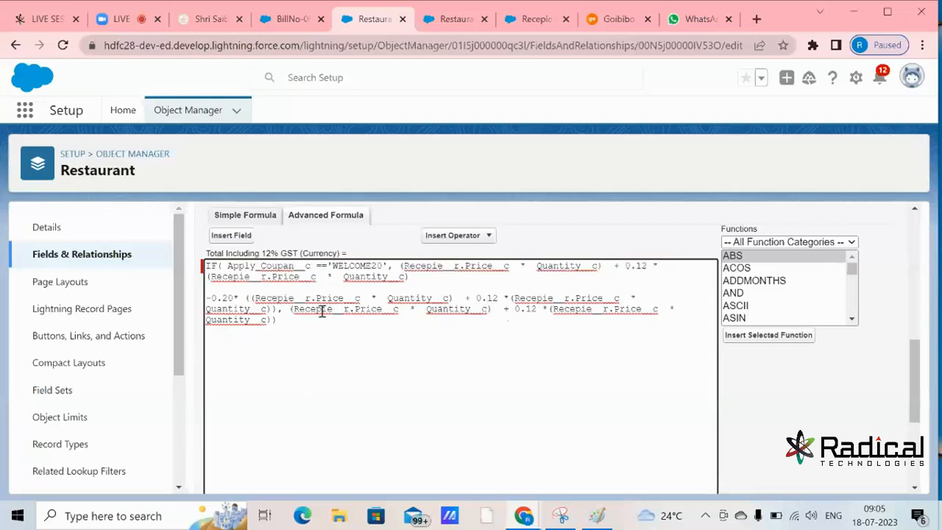
{"action": "left_click_drag", "start_coordinate": [290, 309], "coordinate": [287, 318]}
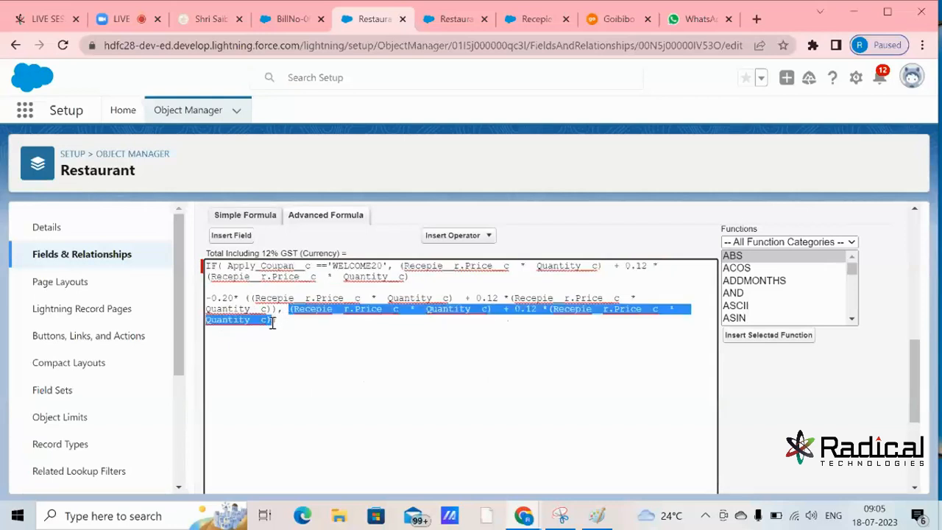
{"action": "key", "text": "BackSpace"}
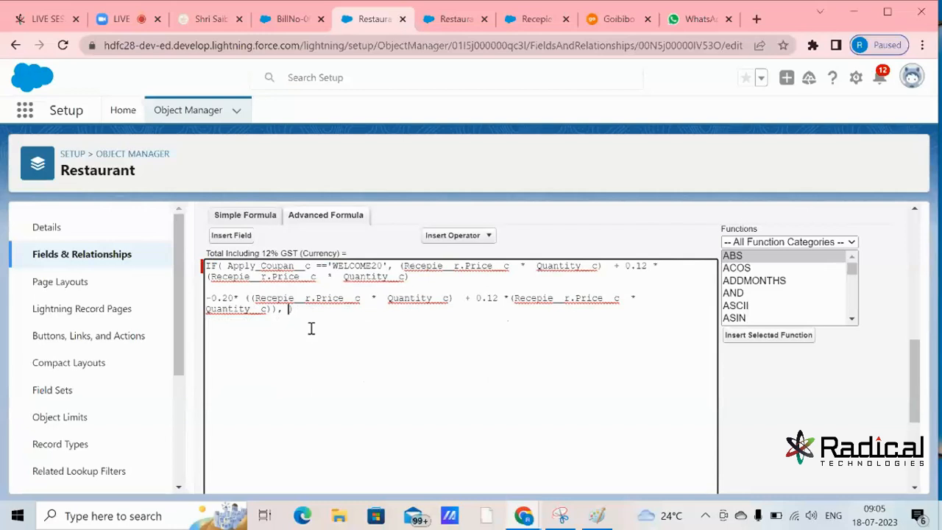
Step: Move the discounted total expression several lines below the WELCOME20 coupon condition
{"action": "left_click", "coordinate": [400, 265]}
{"action": "key", "text": "Return"}
{"action": "key", "text": "Return"}
{"action": "key", "text": "Return"}
{"action": "key", "text": "Return"}
{"action": "key", "text": "Return"}
{"action": "key", "text": "Return"}
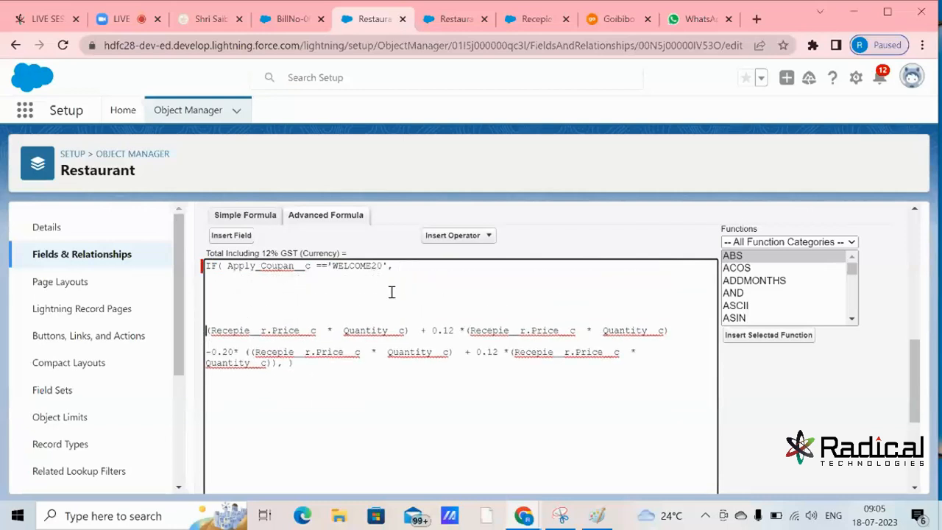
Step: Delete the IF coupon condition and its trailing comma and closing bracket, leaving only the price and discount expressions
{"action": "left_click_drag", "start_coordinate": [277, 362], "coordinate": [296, 362]}
{"action": "key", "text": "BackSpace"}
{"action": "left_click_drag", "start_coordinate": [392, 266], "coordinate": [162, 265]}
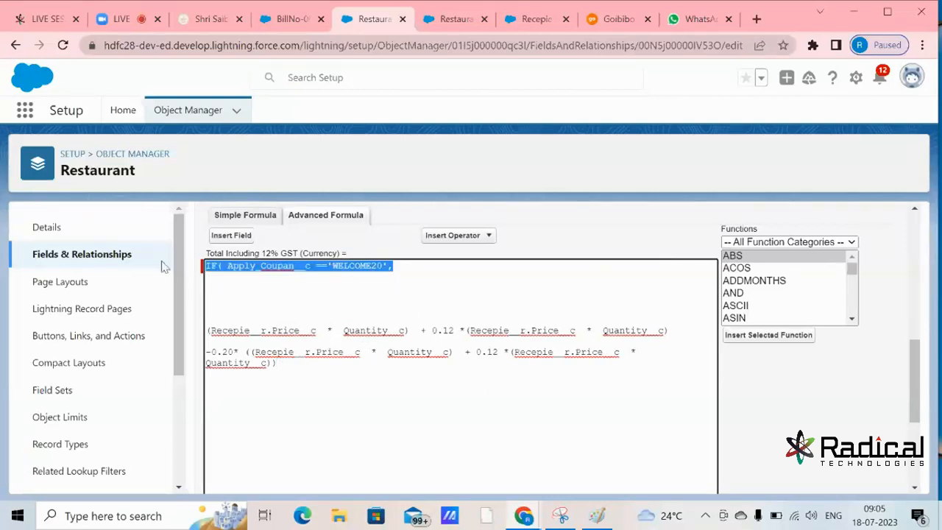
{"action": "key", "text": "BackSpace"}
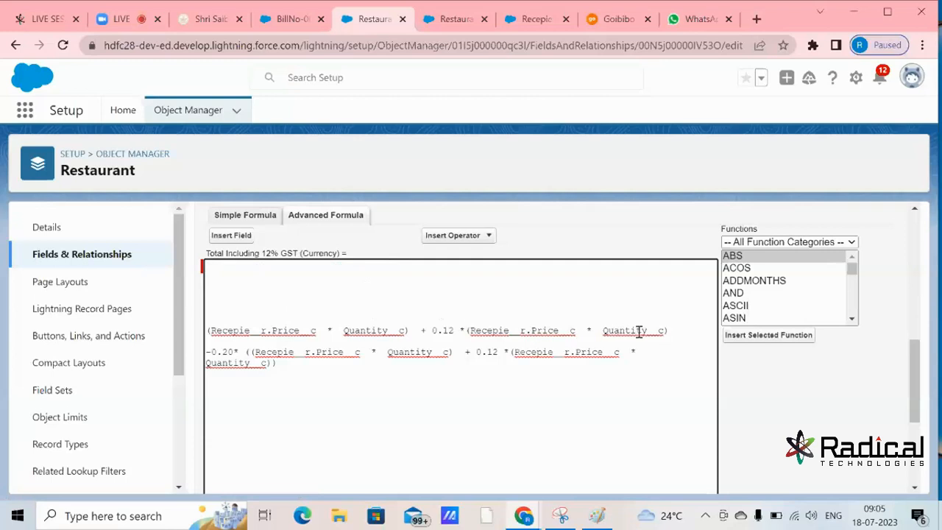
Step: Insert three blank lines between the 12% GST total expression and the -0.20 discount expression
{"action": "left_click_drag", "start_coordinate": [673, 332], "coordinate": [207, 332]}
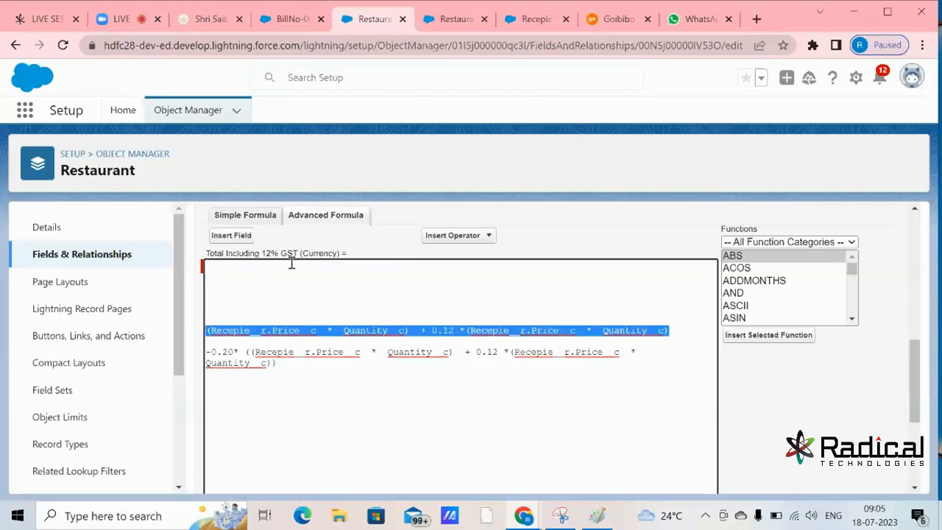
{"action": "left_click", "coordinate": [427, 313]}
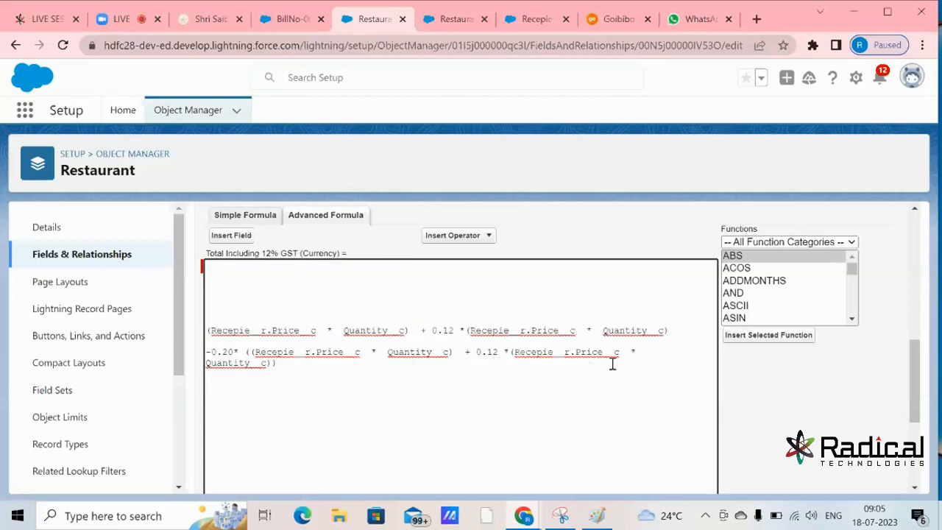
{"action": "key", "text": "Return"}
{"action": "key", "text": "Return"}
{"action": "key", "text": "Return"}
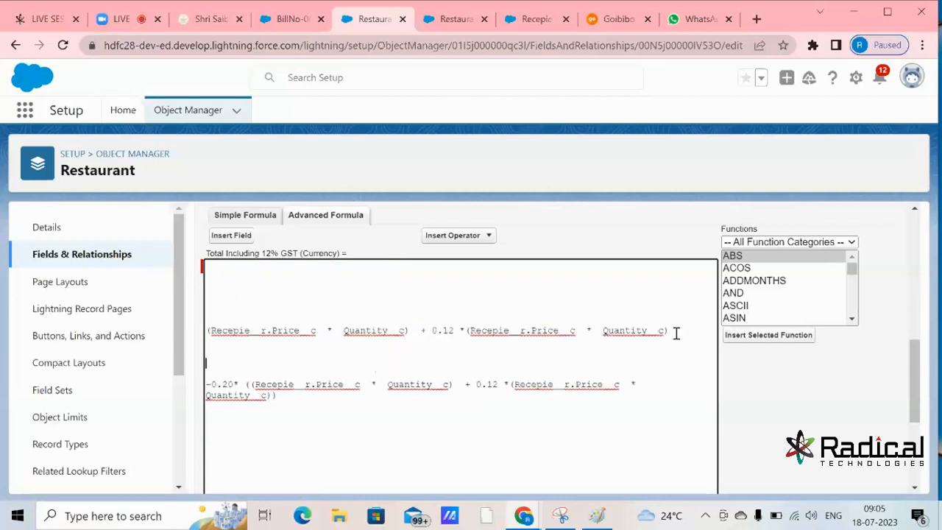
Step: Examine the base price times quantity part and the 0.12 GST part of the total expression
{"action": "left_click_drag", "start_coordinate": [673, 332], "coordinate": [210, 329]}
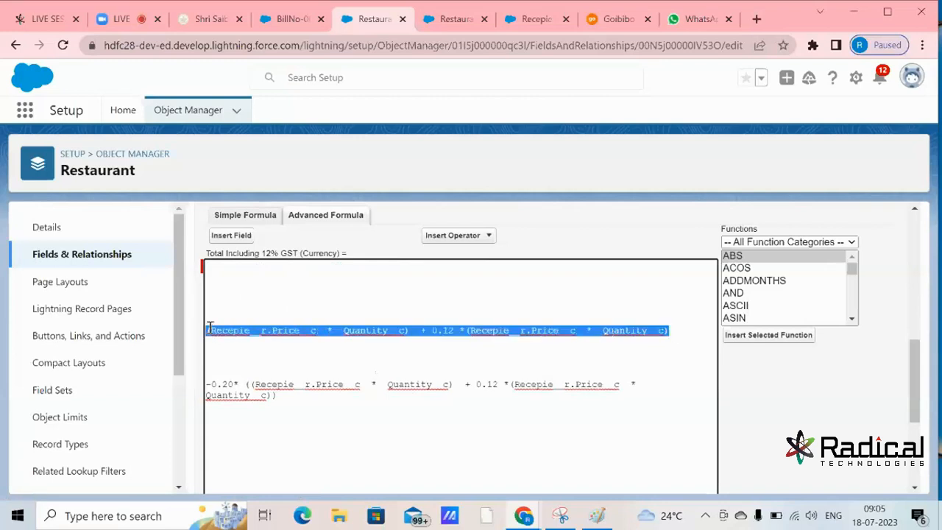
{"action": "left_click", "coordinate": [262, 292]}
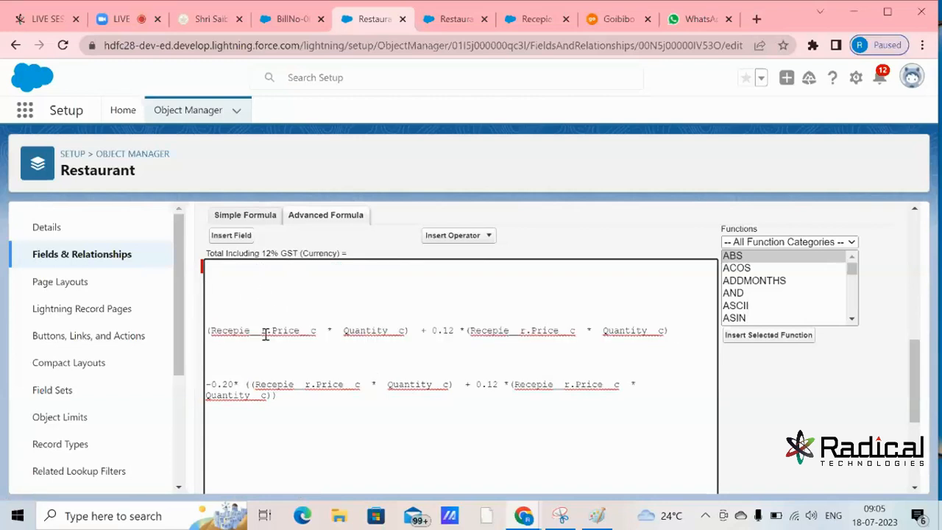
{"action": "left_click_drag", "start_coordinate": [409, 330], "coordinate": [208, 331]}
{"action": "left_click_drag", "start_coordinate": [432, 330], "coordinate": [656, 346]}
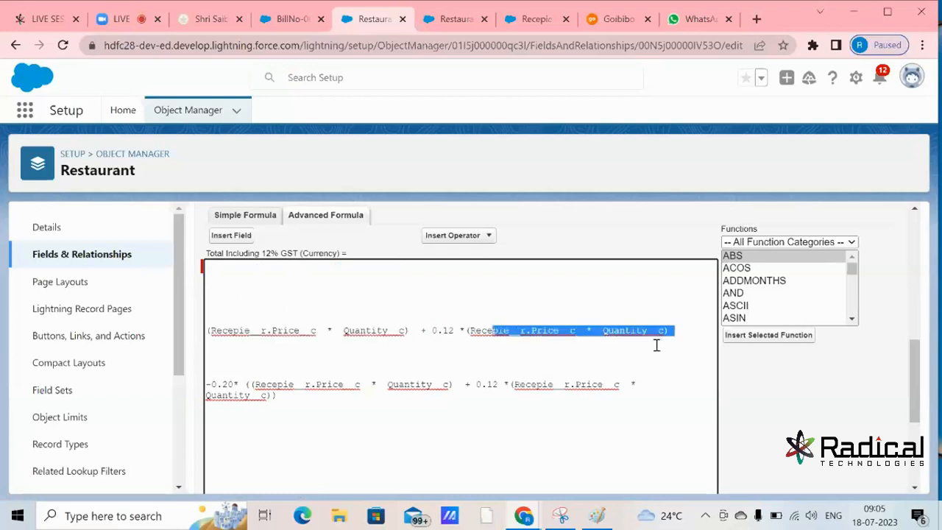
{"action": "left_click", "coordinate": [624, 307]}
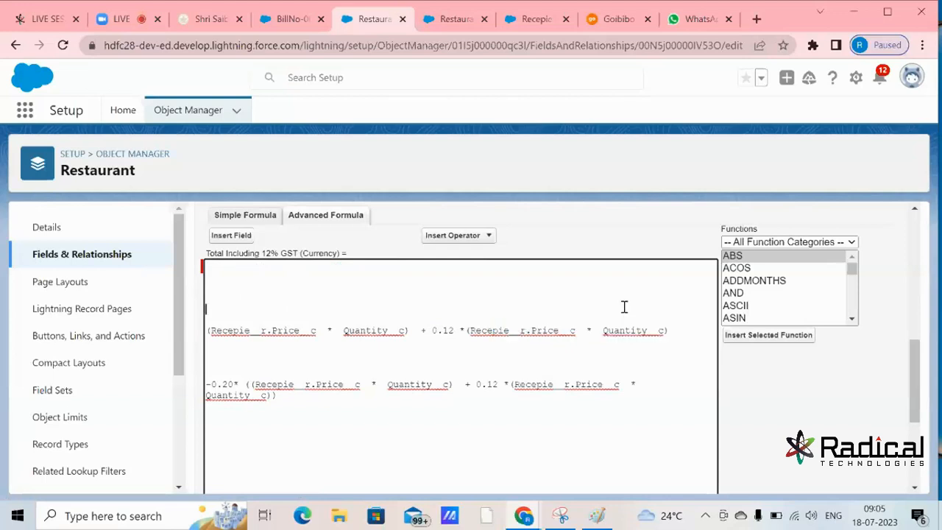
Step: Switch to the restaurant bill record and read the help text for its Apply Coupan field holding WELCOME20
{"action": "left_click", "coordinate": [282, 21]}
{"action": "left_click_drag", "start_coordinate": [140, 351], "coordinate": [54, 344]}
{"action": "mouse_move", "coordinate": [106, 333]}
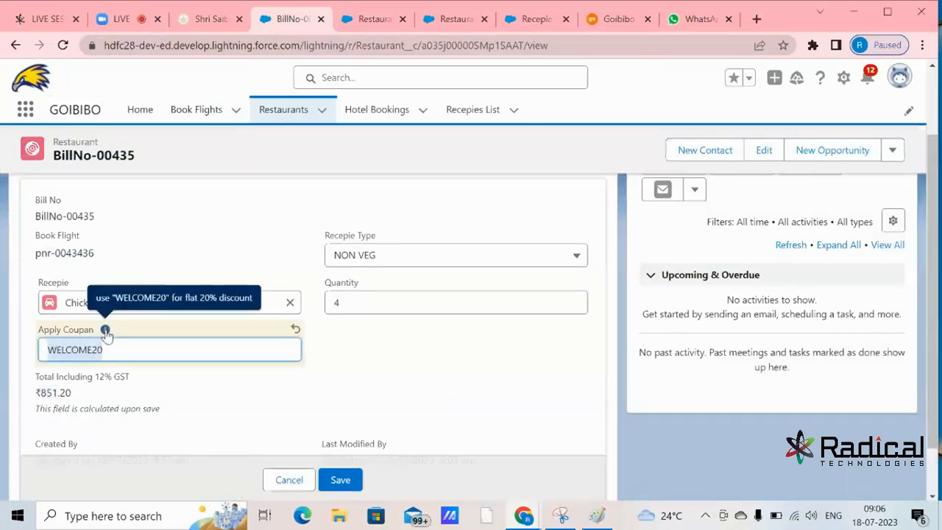
{"action": "left_click", "coordinate": [111, 352]}
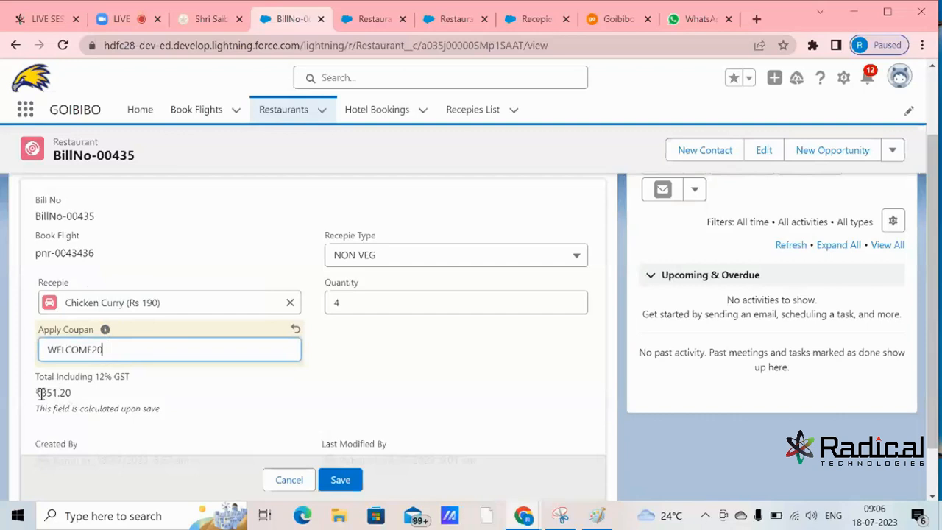
Step: Return to the formula editor and examine how the -0.20 discount expression applies to the full GST-inclusive total
{"action": "left_click", "coordinate": [363, 23]}
{"action": "left_click_drag", "start_coordinate": [678, 334], "coordinate": [207, 332]}
{"action": "left_click_drag", "start_coordinate": [212, 387], "coordinate": [221, 383]}
{"action": "type", "text": "0"}
{"action": "key", "text": "ctrl+z"}
{"action": "left_click_drag", "start_coordinate": [233, 385], "coordinate": [284, 398]}
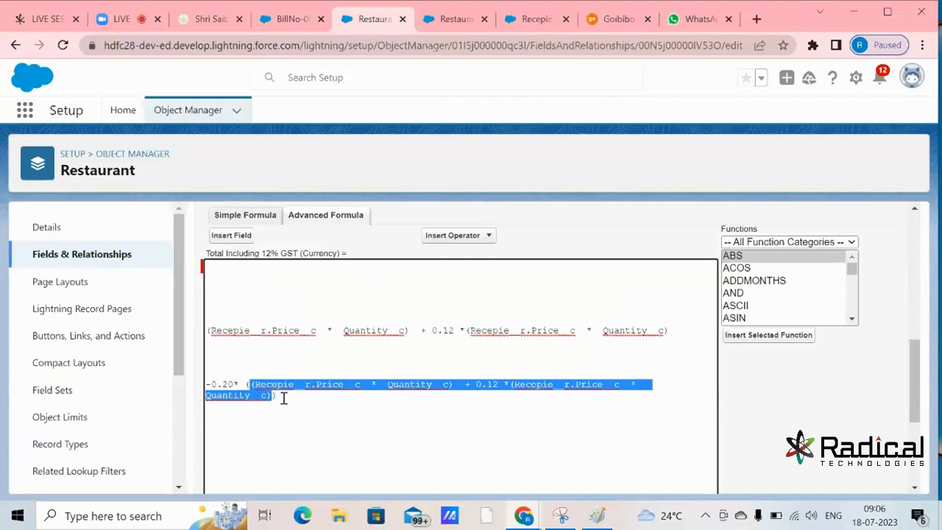
{"action": "left_click", "coordinate": [424, 414]}
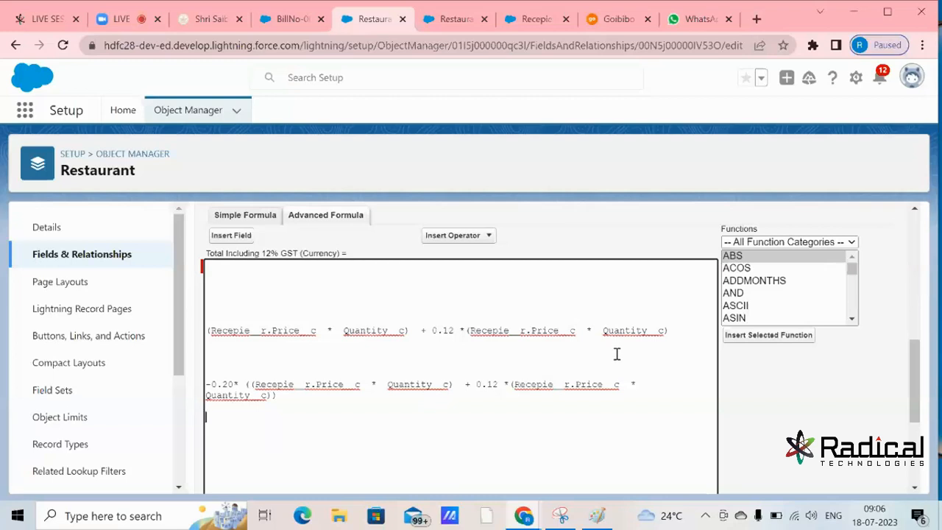
{"action": "left_click_drag", "start_coordinate": [678, 330], "coordinate": [206, 333]}
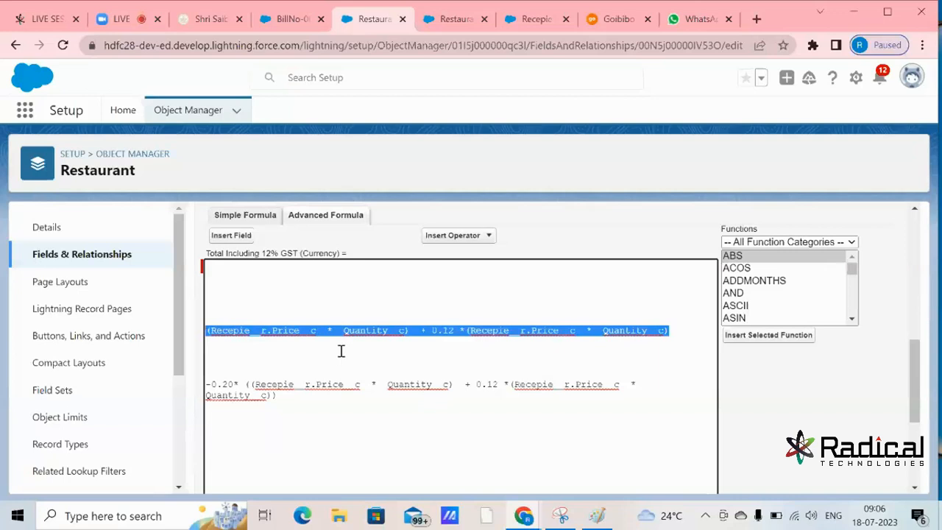
{"action": "left_click_drag", "start_coordinate": [278, 396], "coordinate": [206, 329]}
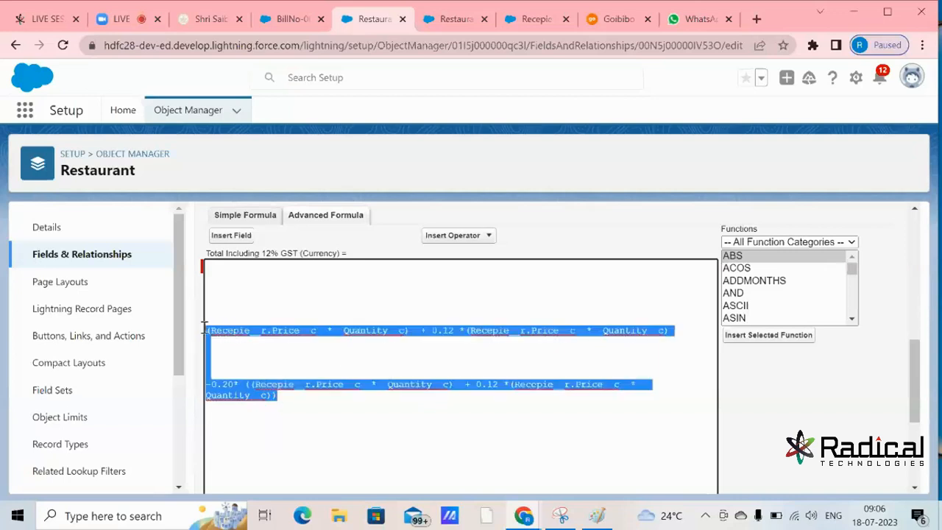
Step: Examine the 12% GST total expression alone and together with the -0.20 discount expression below it
{"action": "left_click", "coordinate": [269, 348]}
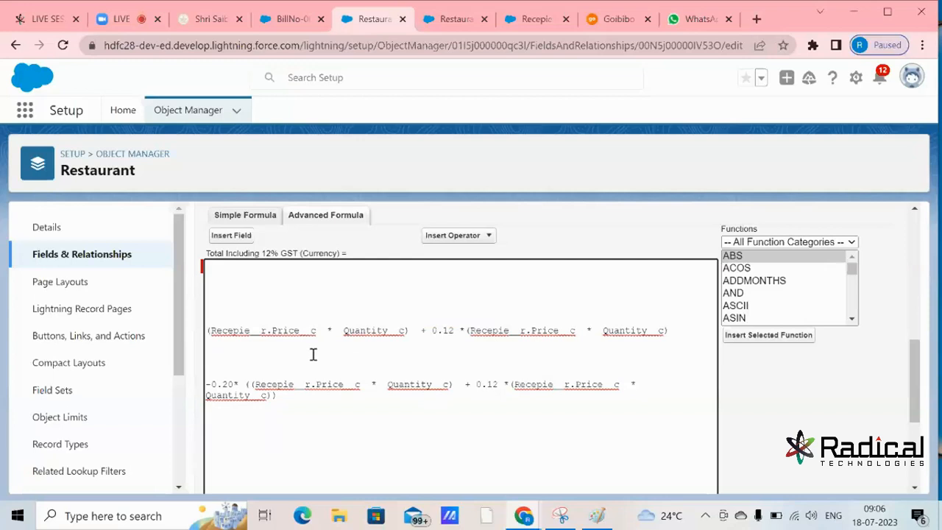
{"action": "left_click_drag", "start_coordinate": [667, 332], "coordinate": [229, 344]}
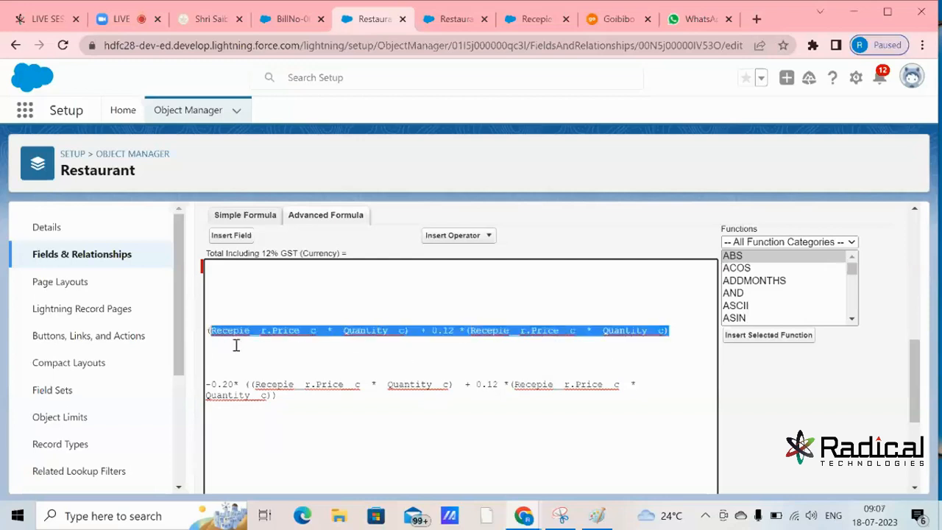
{"action": "left_click", "coordinate": [280, 396]}
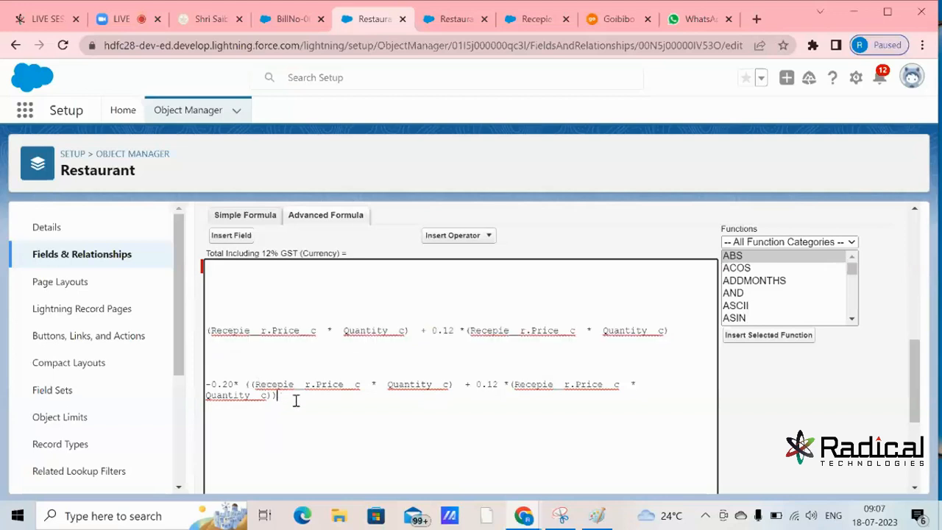
{"action": "left_click_drag", "start_coordinate": [277, 394], "coordinate": [214, 305]}
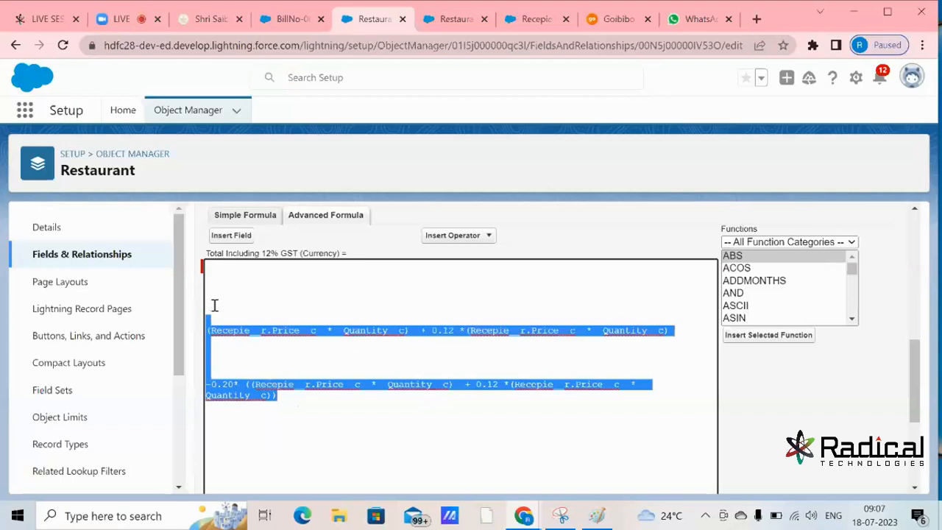
Step: Insert the IF function above the existing expressions and put its logical_test, value_if_true and value_if_false arguments on separate lines
{"action": "left_click", "coordinate": [259, 268]}
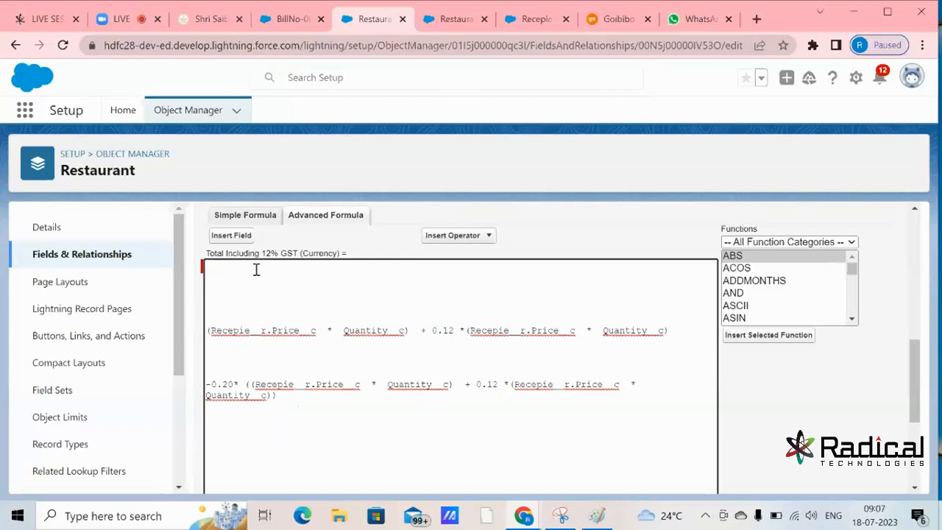
{"action": "left_click", "coordinate": [732, 318]}
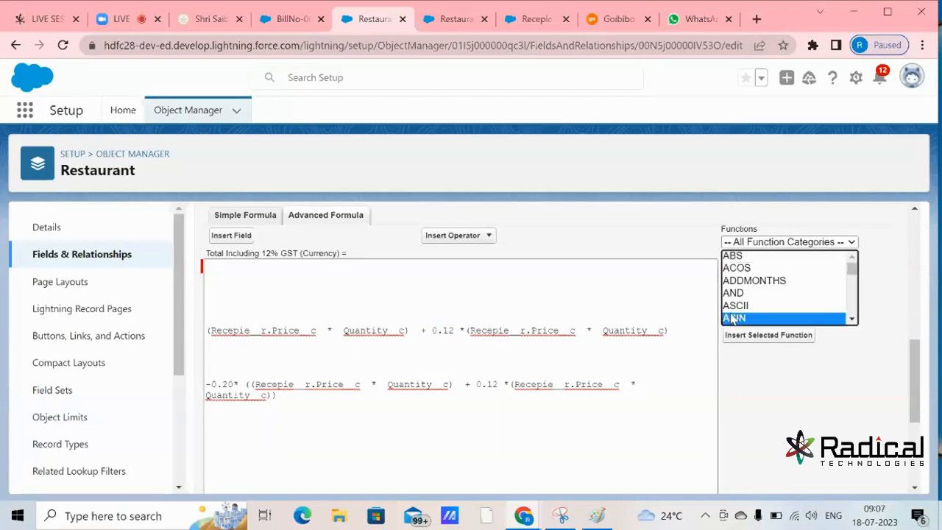
{"action": "key", "text": "i"}
{"action": "left_click", "coordinate": [744, 335]}
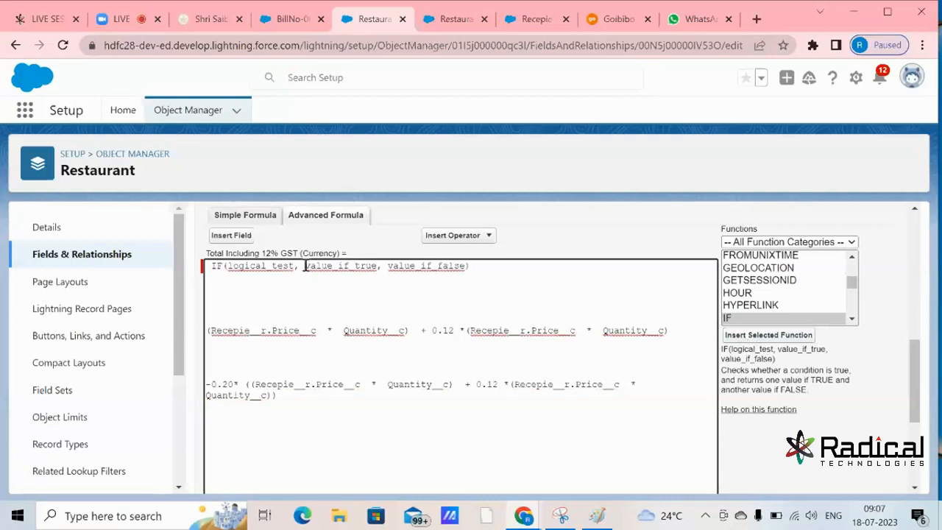
{"action": "key", "text": "Return"}
{"action": "left_click", "coordinate": [286, 276]}
{"action": "key", "text": "Return"}
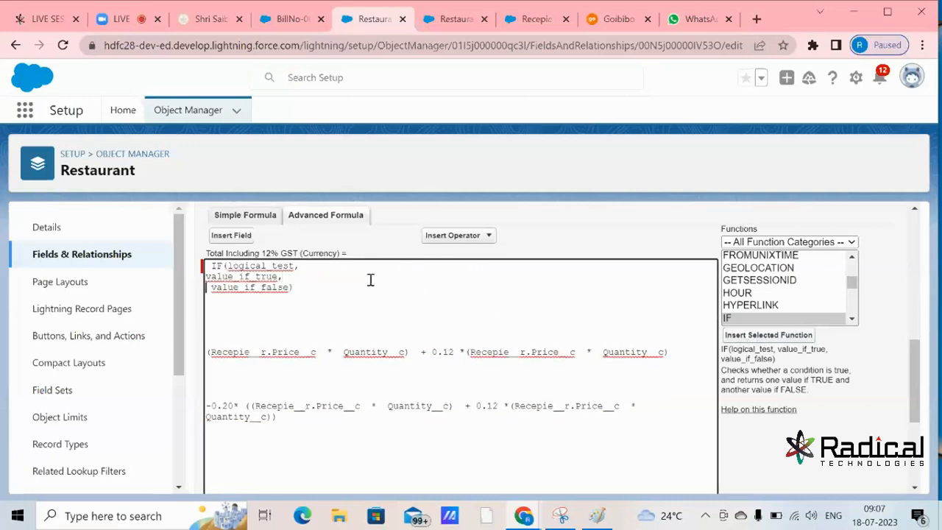
{"action": "key", "text": "Delete"}
Step: Replace the logical_test placeholder with the Apply Coupan field compared to the coupon: Apply_Coupan__c =='WELCOME20'
{"action": "double_click", "coordinate": [259, 265]}
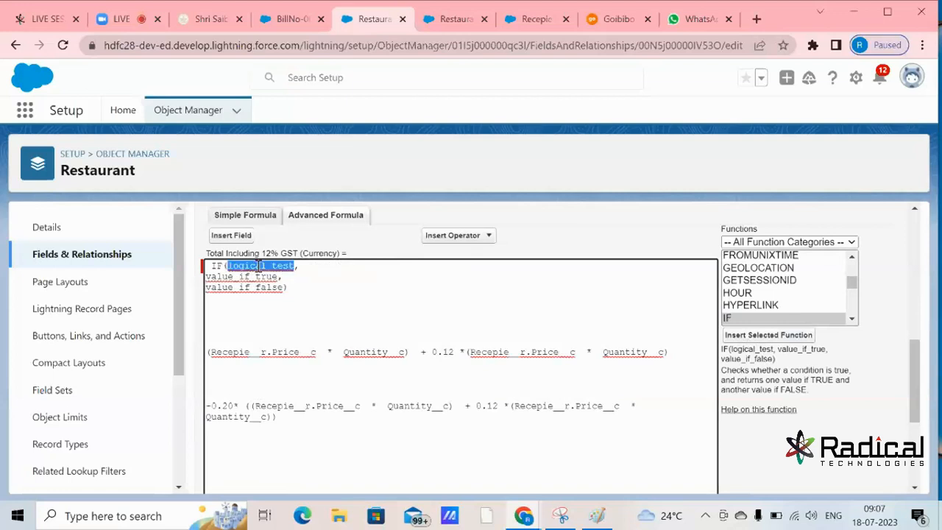
{"action": "left_click", "coordinate": [232, 235]}
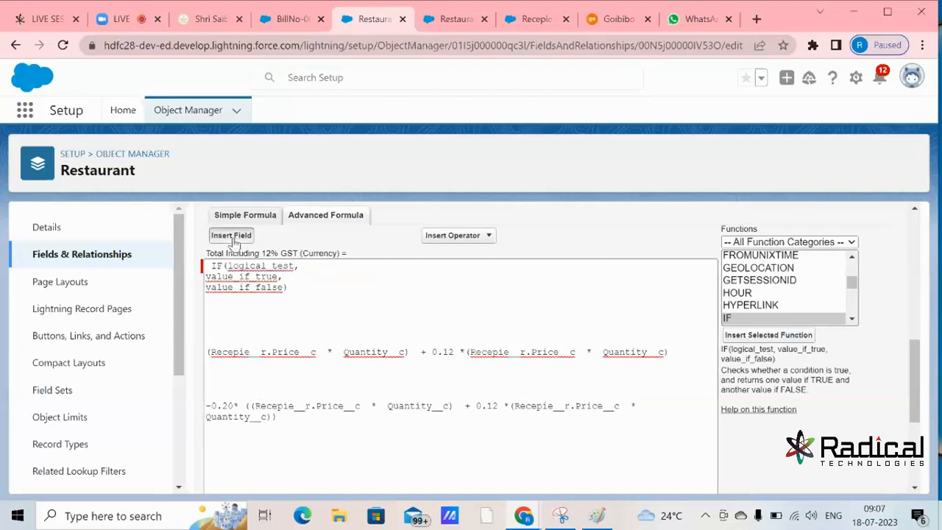
{"action": "left_click", "coordinate": [398, 295]}
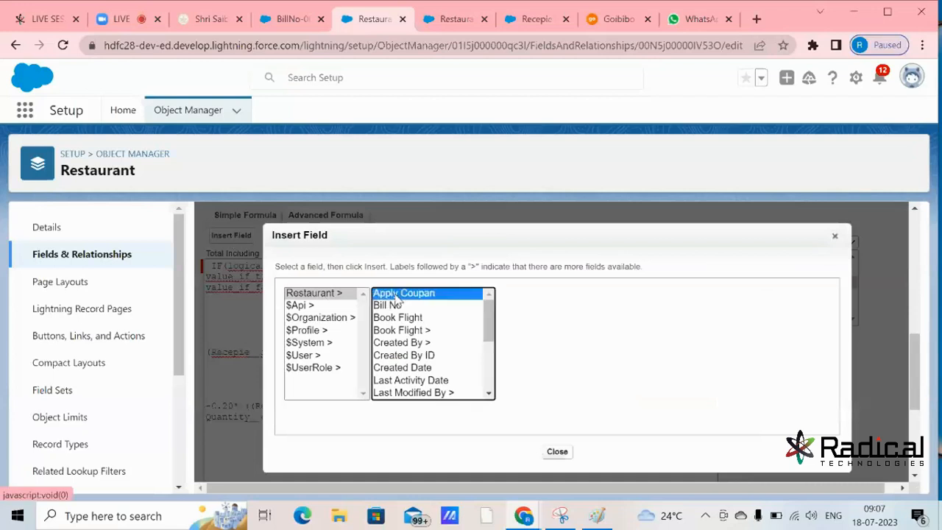
{"action": "left_click", "coordinate": [556, 372]}
{"action": "type", "text": "=='WELCOME20',"}
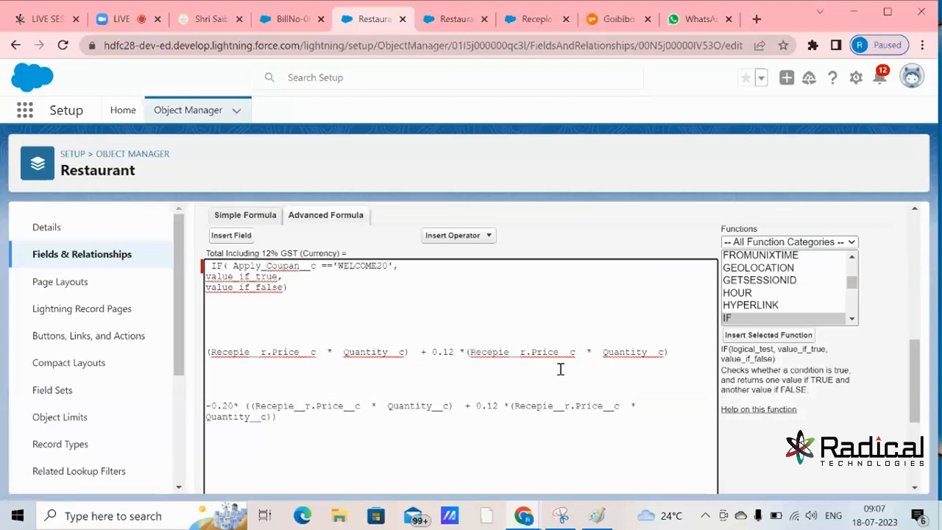
Step: Examine how the WELCOME20 coupon condition relates to the value_if_true and value_if_false arguments of the IF function
{"action": "left_click", "coordinate": [286, 266]}
{"action": "double_click", "coordinate": [286, 265]}
{"action": "double_click", "coordinate": [346, 266]}
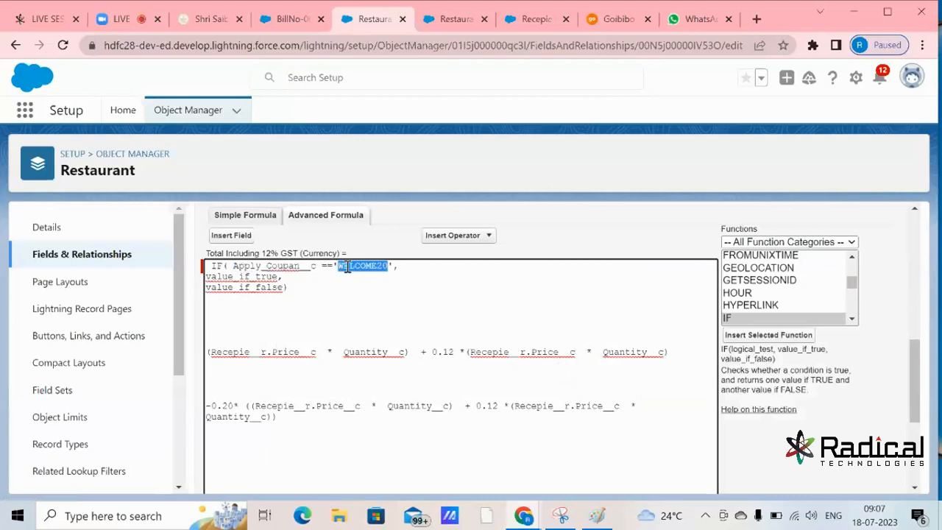
{"action": "double_click", "coordinate": [223, 278]}
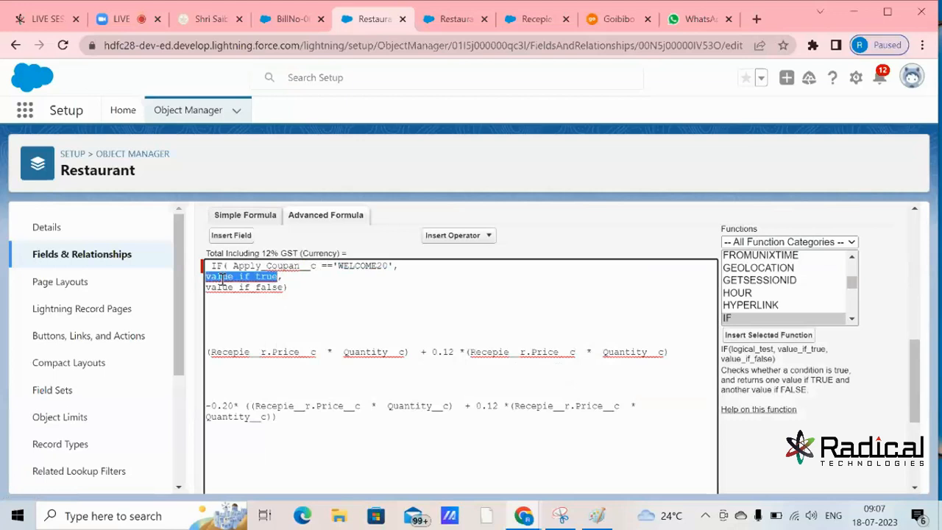
{"action": "left_click_drag", "start_coordinate": [232, 266], "coordinate": [376, 267]}
{"action": "double_click", "coordinate": [264, 274]}
{"action": "left_click_drag", "start_coordinate": [239, 268], "coordinate": [378, 267]}
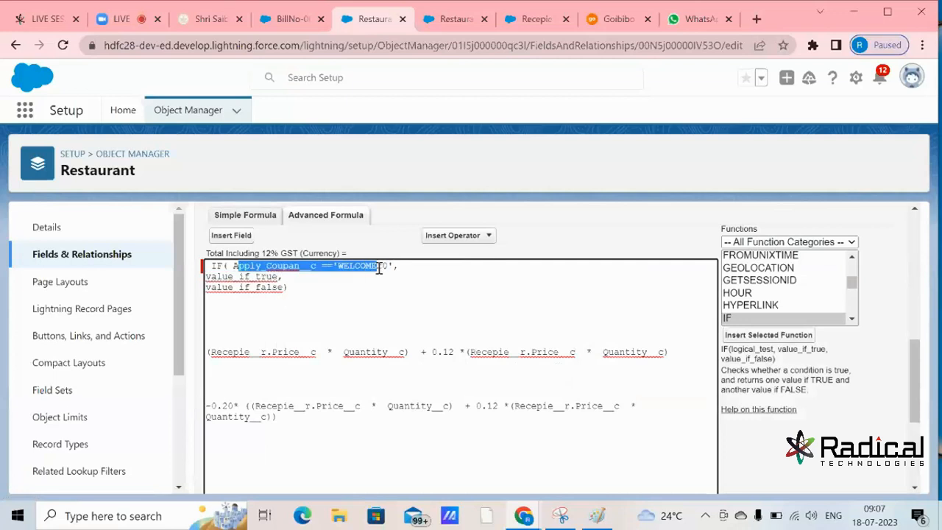
{"action": "double_click", "coordinate": [263, 288]}
{"action": "left_click", "coordinate": [324, 292]}
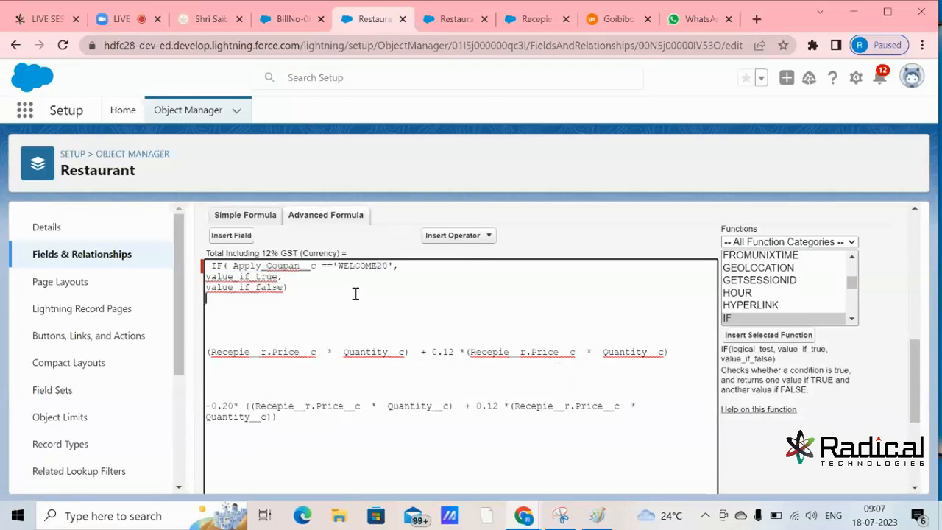
{"action": "left_click_drag", "start_coordinate": [234, 267], "coordinate": [390, 266]}
{"action": "double_click", "coordinate": [372, 267]}
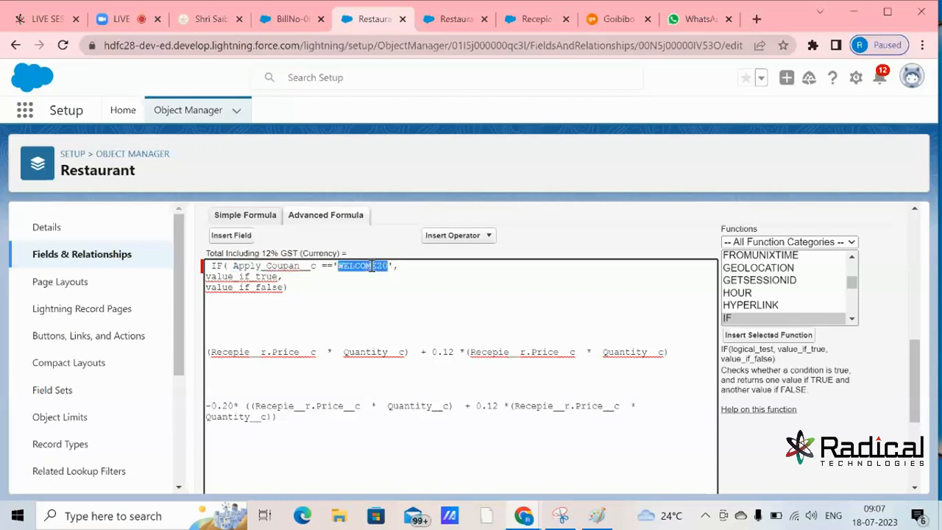
{"action": "double_click", "coordinate": [275, 276]}
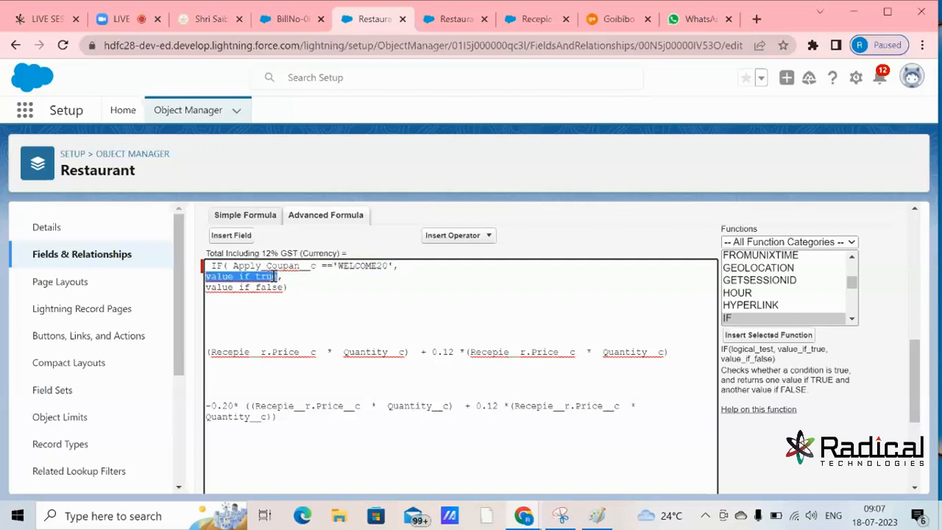
{"action": "double_click", "coordinate": [359, 266]}
{"action": "left_click", "coordinate": [273, 287]}
{"action": "double_click", "coordinate": [274, 287]}
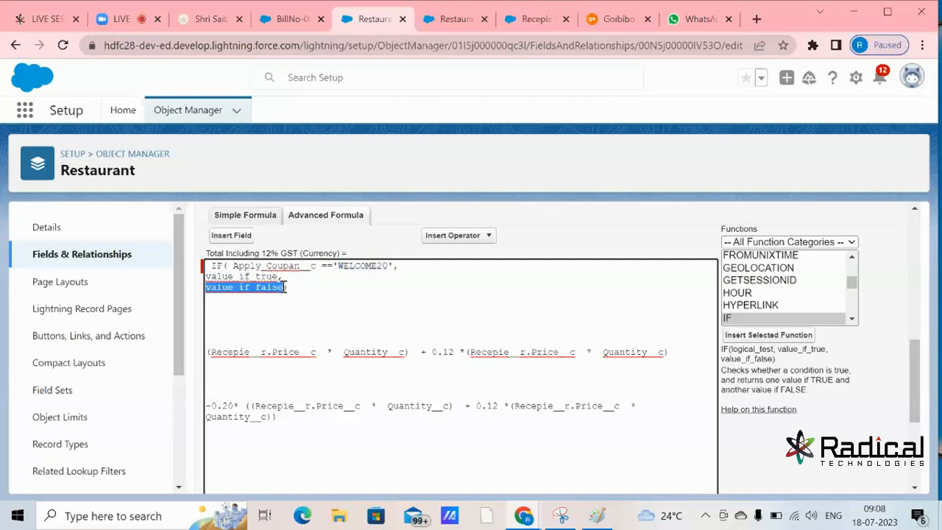
{"action": "double_click", "coordinate": [364, 266]}
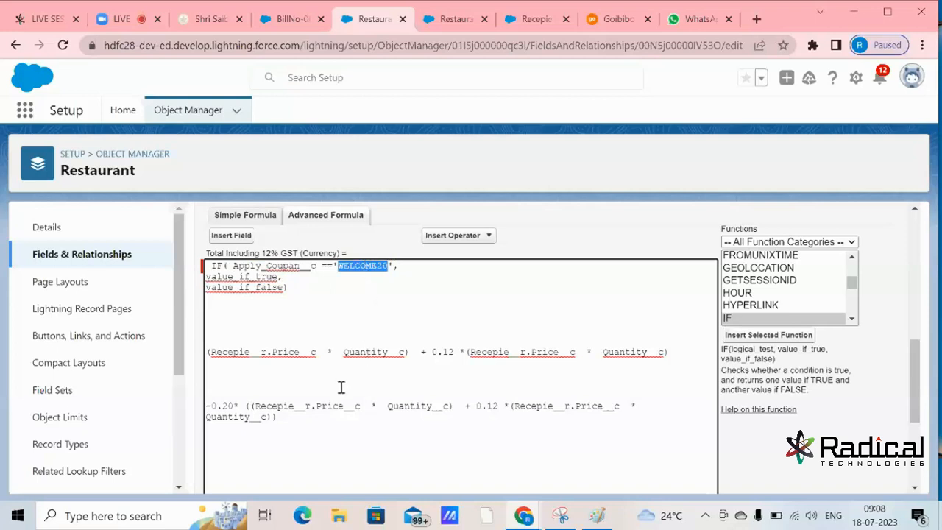
Step: Remove the blank lines between the 12% GST total expression and the -0.20 discount expression
{"action": "left_click_drag", "start_coordinate": [670, 352], "coordinate": [219, 349]}
{"action": "left_click", "coordinate": [280, 417]}
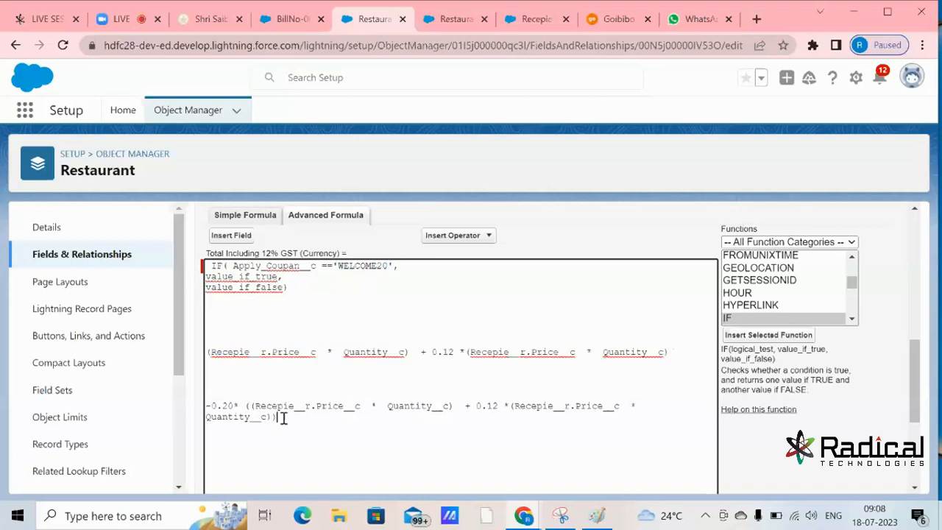
{"action": "left_click", "coordinate": [229, 392]}
{"action": "left_click_drag", "start_coordinate": [230, 393], "coordinate": [209, 373]}
{"action": "key", "text": "BackSpace"}
{"action": "key", "text": "BackSpace"}
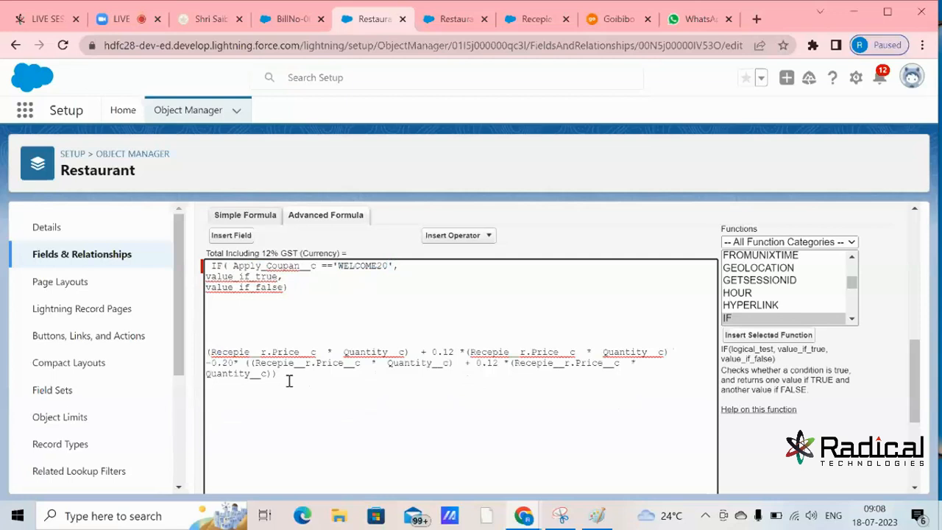
Step: Replace the value_if_true placeholder with a copy of the 12% GST total expression combined with the -0.20 discount expression
{"action": "left_click_drag", "start_coordinate": [288, 379], "coordinate": [207, 352]}
{"action": "key", "text": "ctrl+c"}
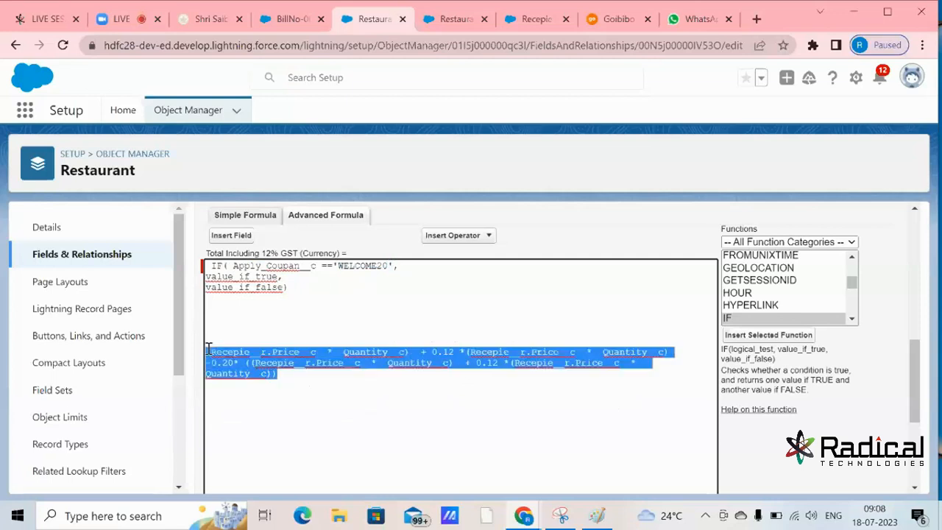
{"action": "double_click", "coordinate": [268, 276]}
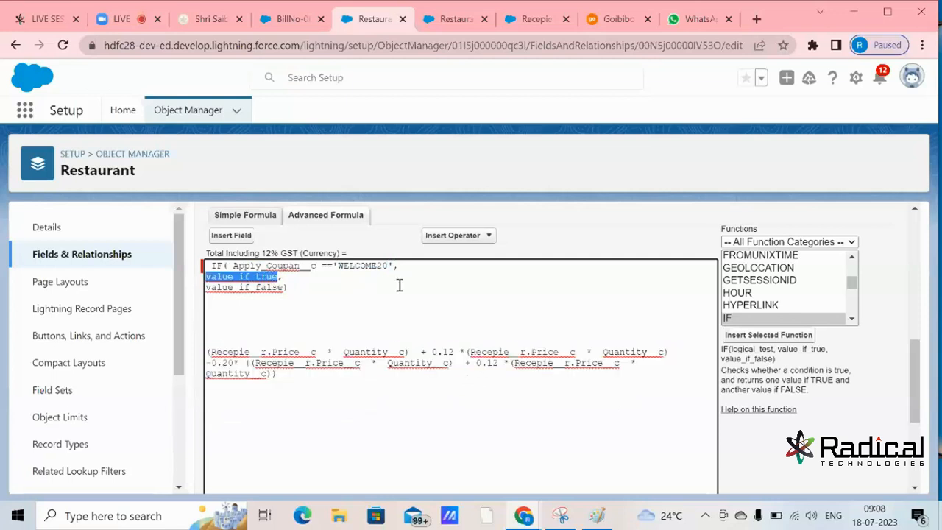
{"action": "key", "text": "ctrl+v"}
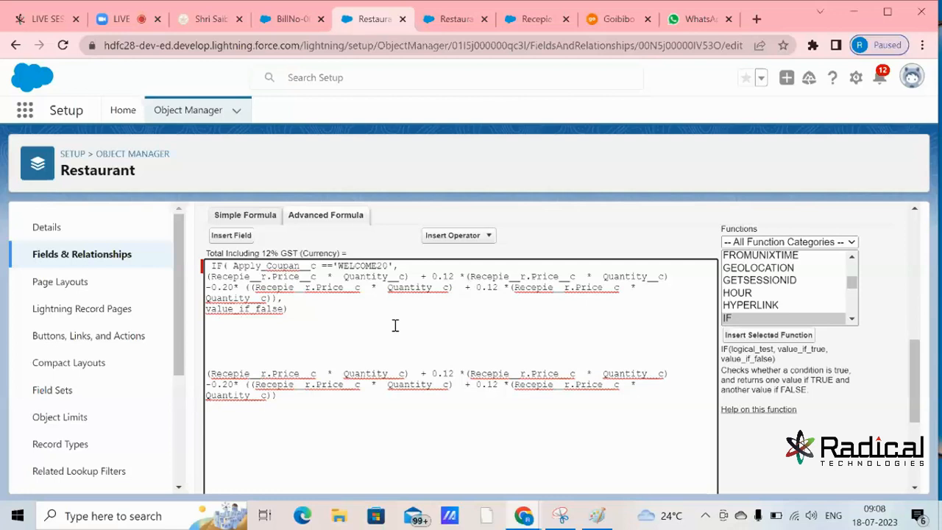
Step: Separate the 12% GST total expression from the -0.20 discount expression below the IF function with three blank lines
{"action": "left_click", "coordinate": [673, 374]}
{"action": "key", "text": "Return"}
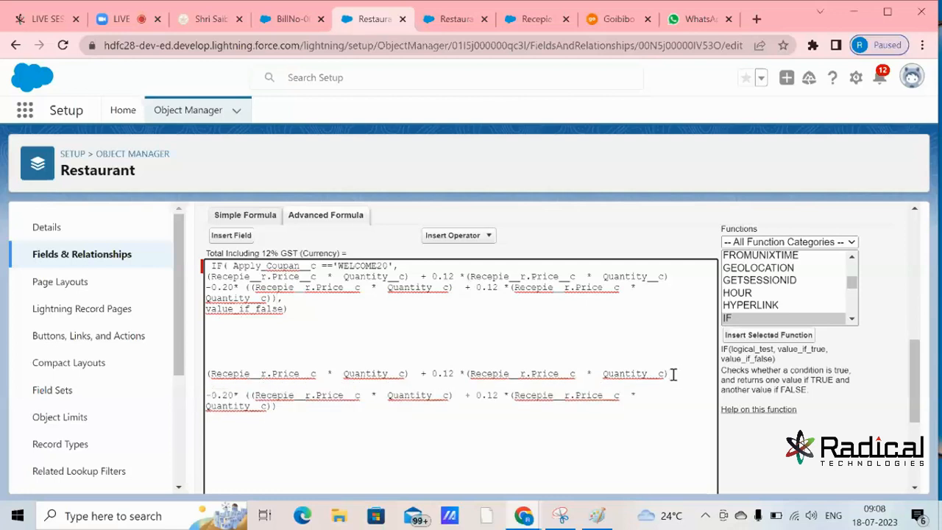
{"action": "double_click", "coordinate": [360, 267]}
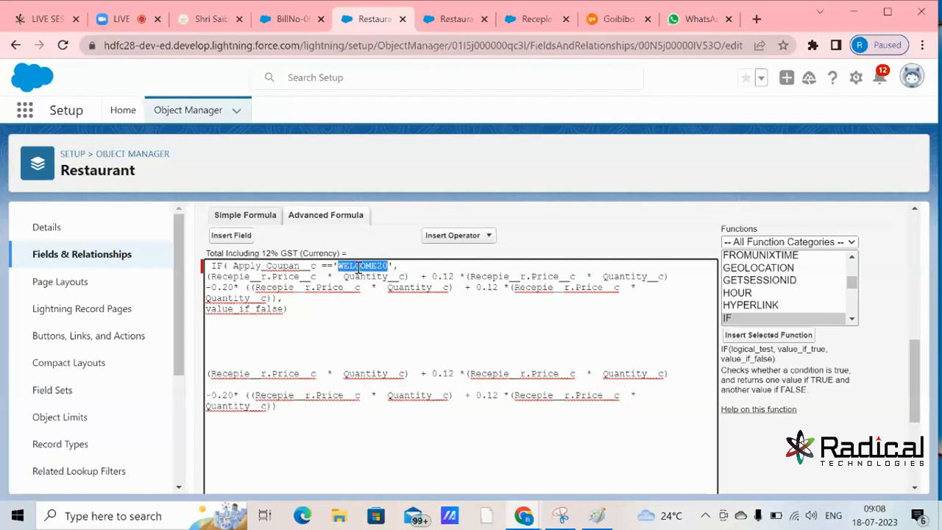
{"action": "left_click", "coordinate": [682, 372]}
{"action": "key", "text": "Return"}
{"action": "key", "text": "Return"}
{"action": "left_click_drag", "start_coordinate": [234, 405], "coordinate": [291, 455]}
{"action": "left_click", "coordinate": [603, 390]}
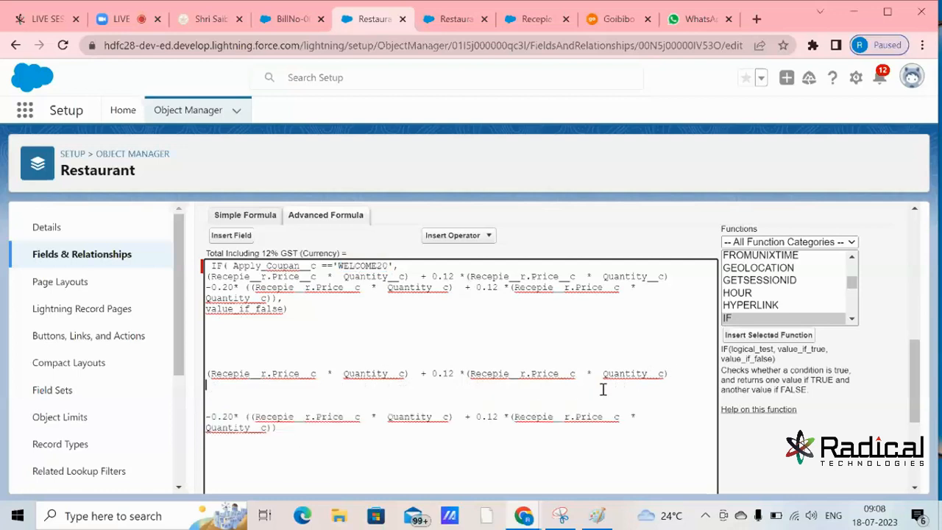
Step: Replace the value_if_false placeholder with a copy of the undiscounted 12% GST total expression, and delete the leftover expressions below the IF function
{"action": "left_click_drag", "start_coordinate": [667, 374], "coordinate": [204, 375]}
{"action": "key", "text": "ctrl+c"}
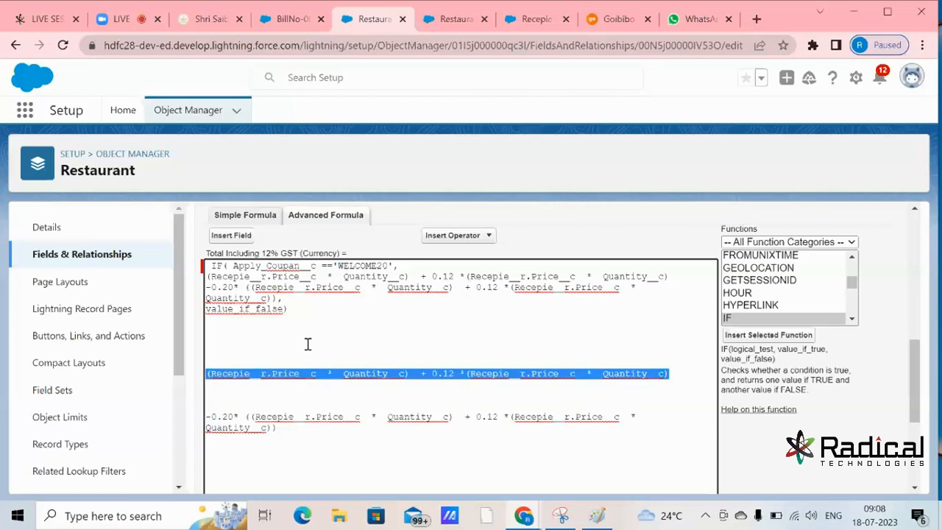
{"action": "double_click", "coordinate": [245, 313]}
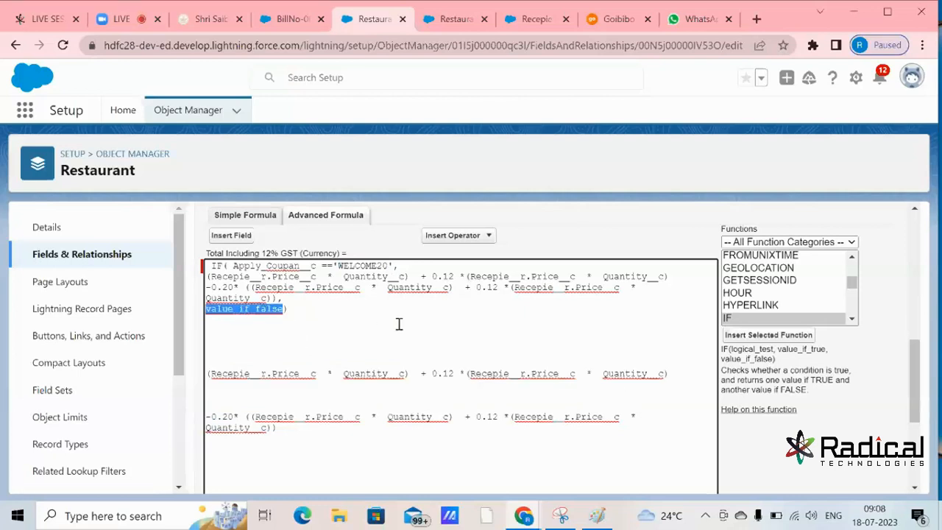
{"action": "key", "text": "ctrl+v"}
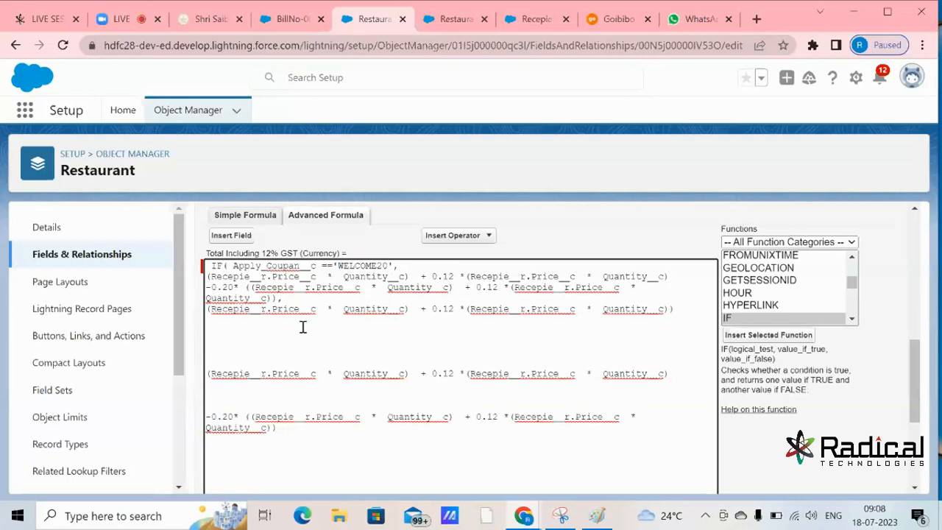
{"action": "left_click_drag", "start_coordinate": [280, 433], "coordinate": [208, 365]}
{"action": "key", "text": "BackSpace"}
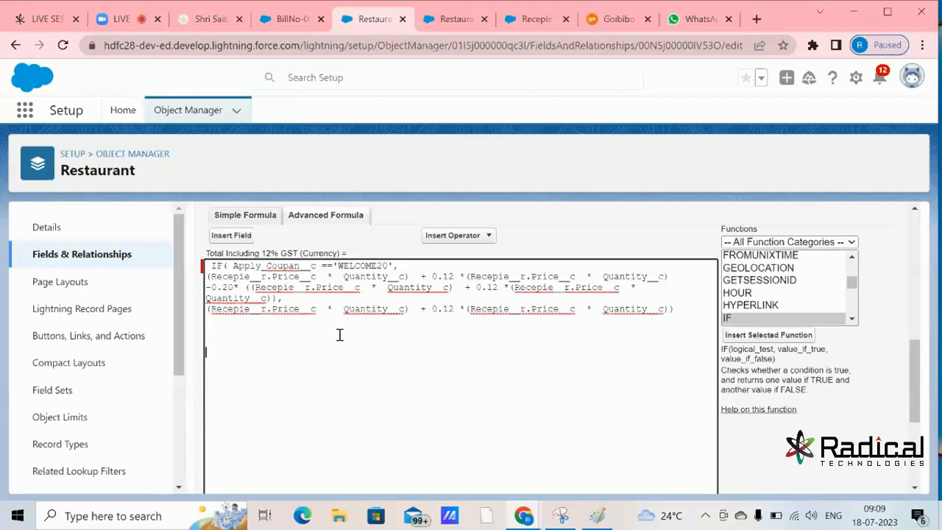
Step: Check the syntax of the completed IF formula and save the Total Including 12% GST field
{"action": "left_click_drag", "start_coordinate": [692, 313], "coordinate": [437, 278]}
{"action": "scroll", "coordinate": [417, 354], "scroll_direction": "down", "scroll_amount": 3}
{"action": "left_click", "coordinate": [236, 341]}
{"action": "scroll", "coordinate": [473, 343], "scroll_direction": "down", "scroll_amount": 8}
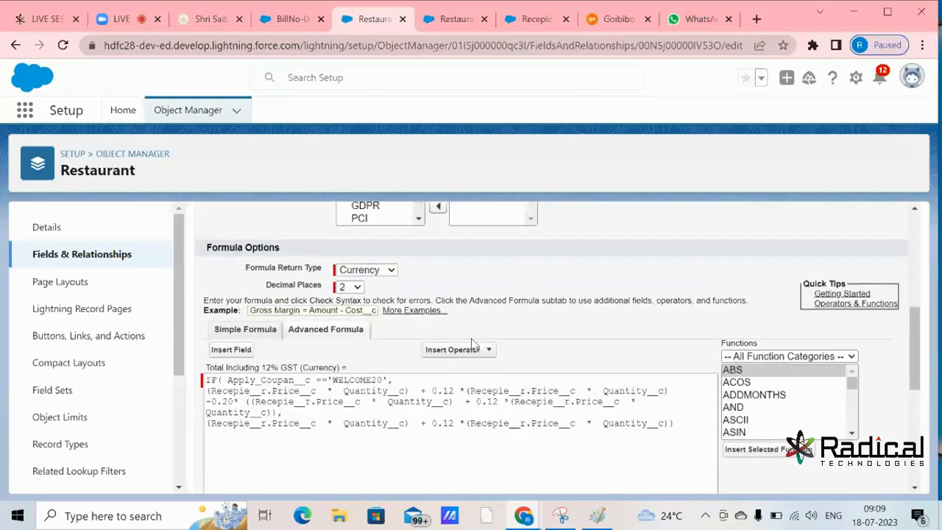
{"action": "left_click_drag", "start_coordinate": [269, 400], "coordinate": [439, 415]}
{"action": "scroll", "coordinate": [465, 419], "scroll_direction": "up", "scroll_amount": 3}
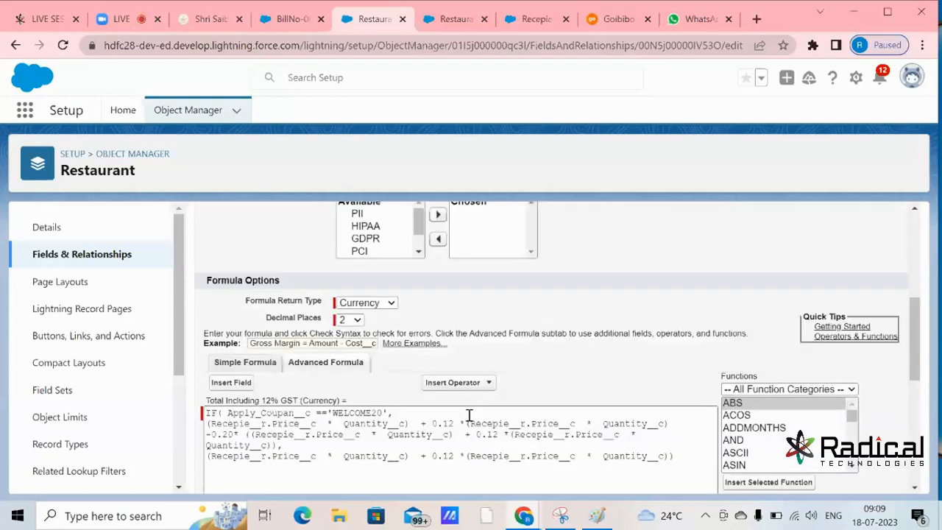
{"action": "scroll", "coordinate": [469, 416], "scroll_direction": "down", "scroll_amount": 5}
{"action": "left_click", "coordinate": [428, 474]}
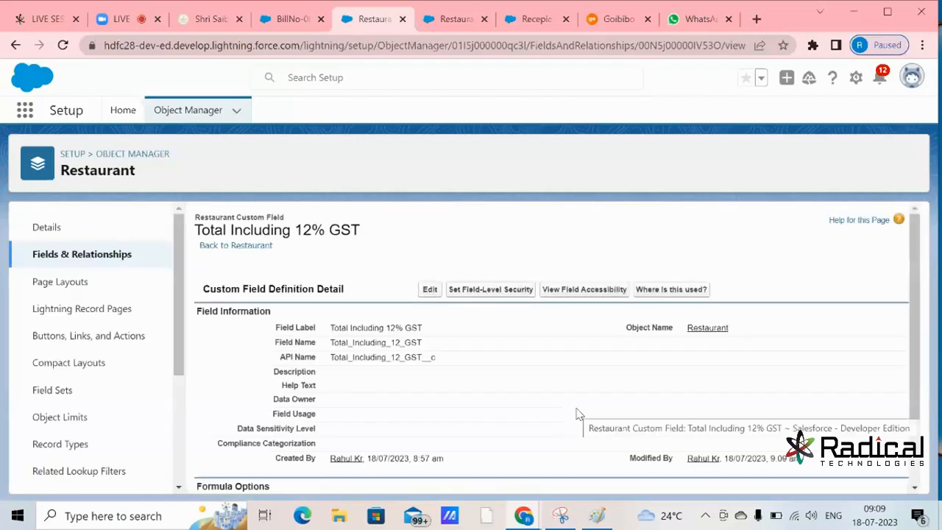
Step: Discard the unsaved coupon edit on the Chicken Curry bill record and check its Total Including 12% GST
{"action": "scroll", "coordinate": [545, 247], "scroll_direction": "down", "scroll_amount": 1}
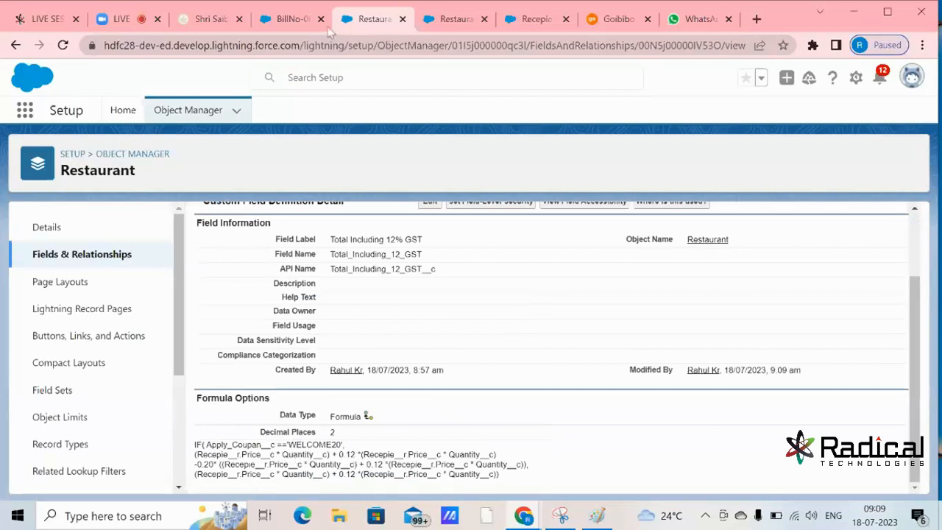
{"action": "left_click", "coordinate": [288, 19]}
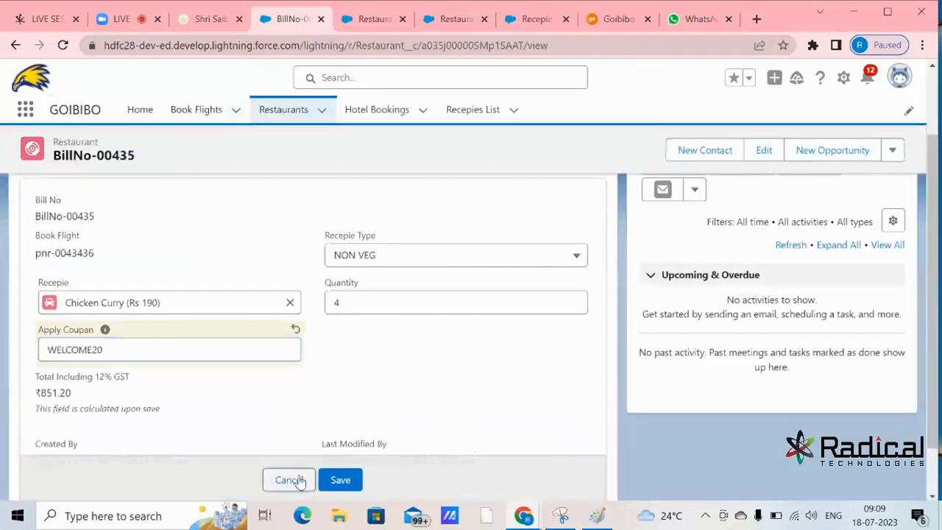
{"action": "left_click", "coordinate": [293, 479]}
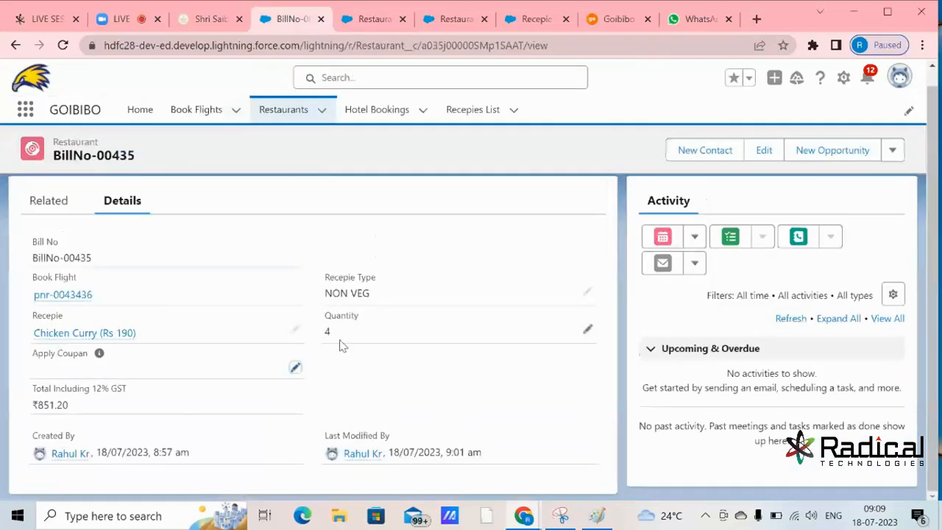
{"action": "left_click_drag", "start_coordinate": [93, 389], "coordinate": [106, 391]}
{"action": "left_click_drag", "start_coordinate": [34, 405], "coordinate": [55, 407]}
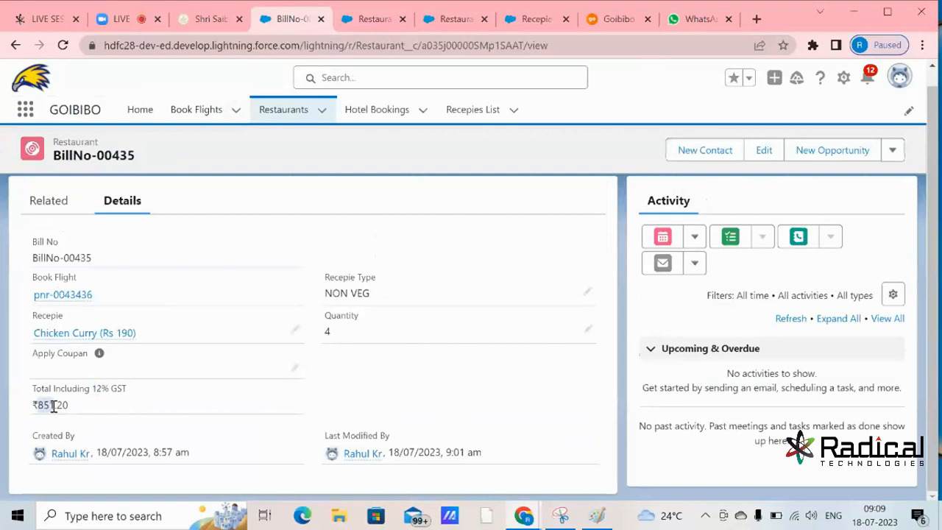
Step: Set Apply Coupan to WELCOME20 on the Chicken Curry bill and save the record to test the discount
{"action": "left_click", "coordinate": [295, 368]}
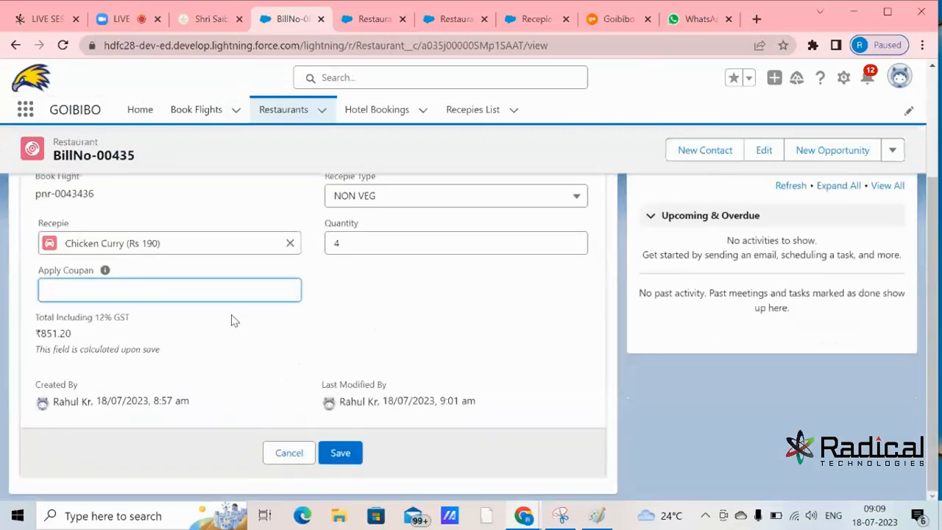
{"action": "type", "text": "WELCOME20"}
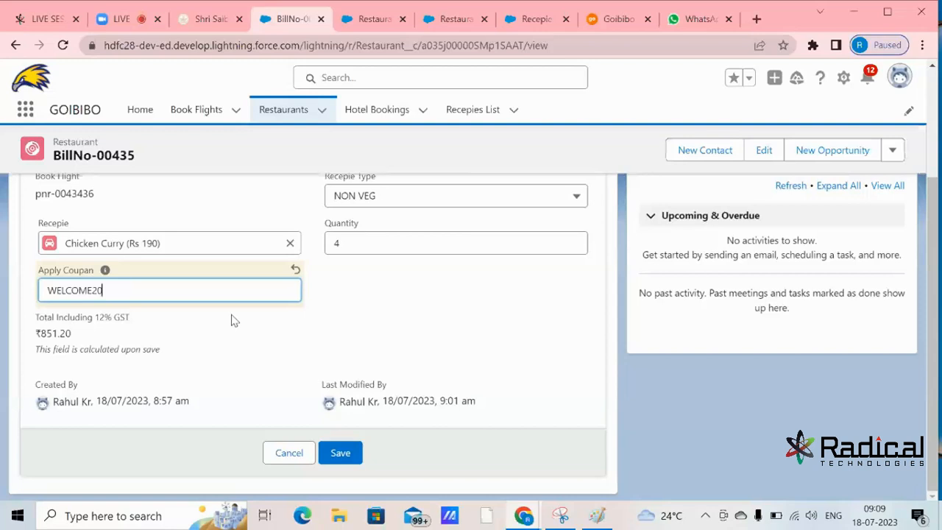
{"action": "left_click_drag", "start_coordinate": [39, 333], "coordinate": [57, 332]}
{"action": "left_click", "coordinate": [341, 453]}
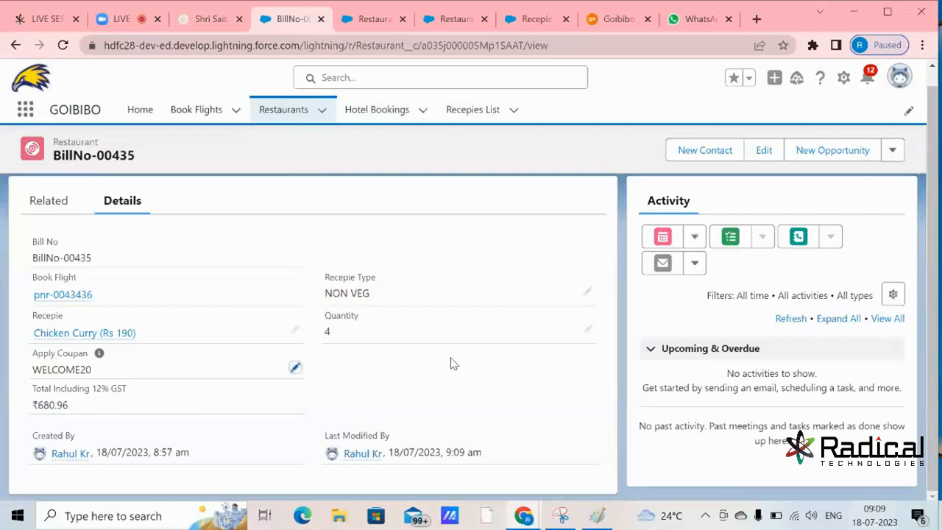
Step: Clear the Apply Coupan value on the bill, save the record and check the Total Including 12% GST
{"action": "left_click", "coordinate": [294, 367]}
{"action": "left_click_drag", "start_coordinate": [204, 383], "coordinate": [30, 385]}
{"action": "key", "text": "BackSpace"}
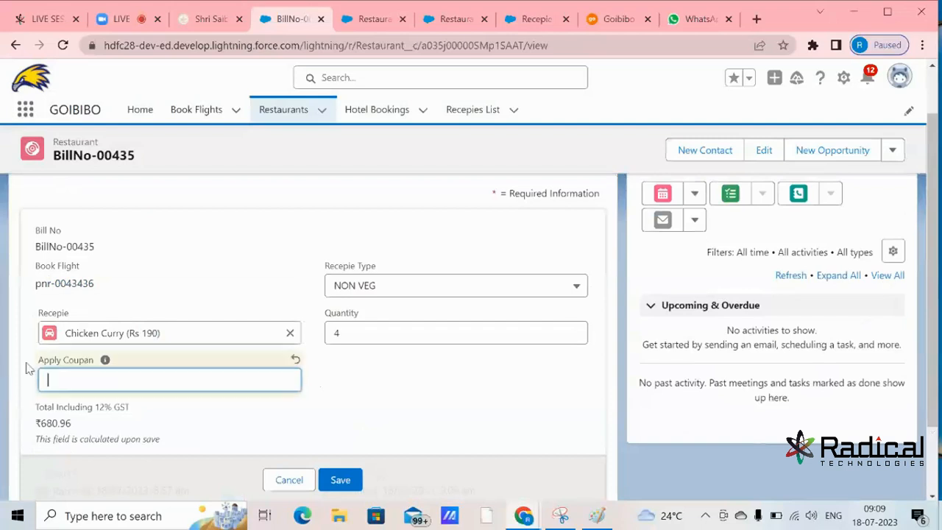
{"action": "scroll", "coordinate": [353, 372], "scroll_direction": "down", "scroll_amount": 1}
{"action": "left_click", "coordinate": [350, 474]}
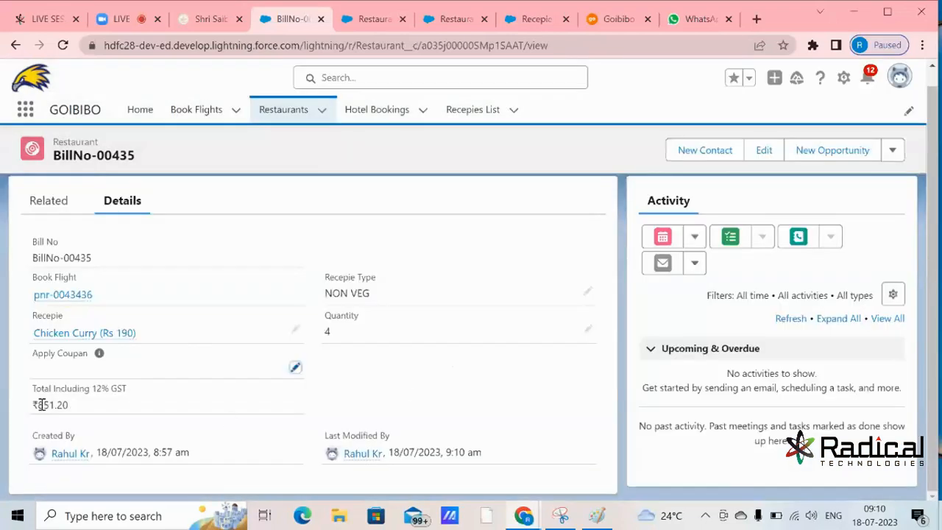
{"action": "left_click_drag", "start_coordinate": [39, 405], "coordinate": [64, 405]}
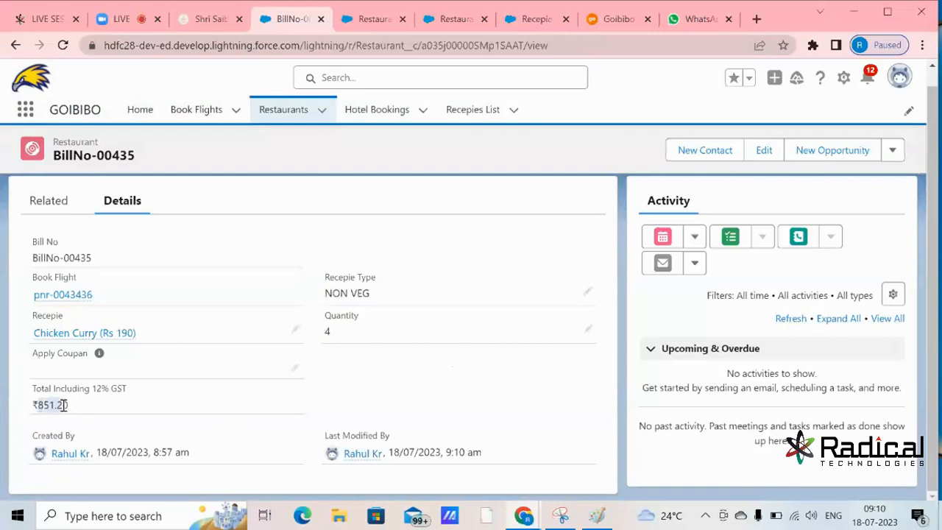
Step: Enter WELCOME20 again as the bill's Apply Coupan value and save the record
{"action": "left_click", "coordinate": [295, 367]}
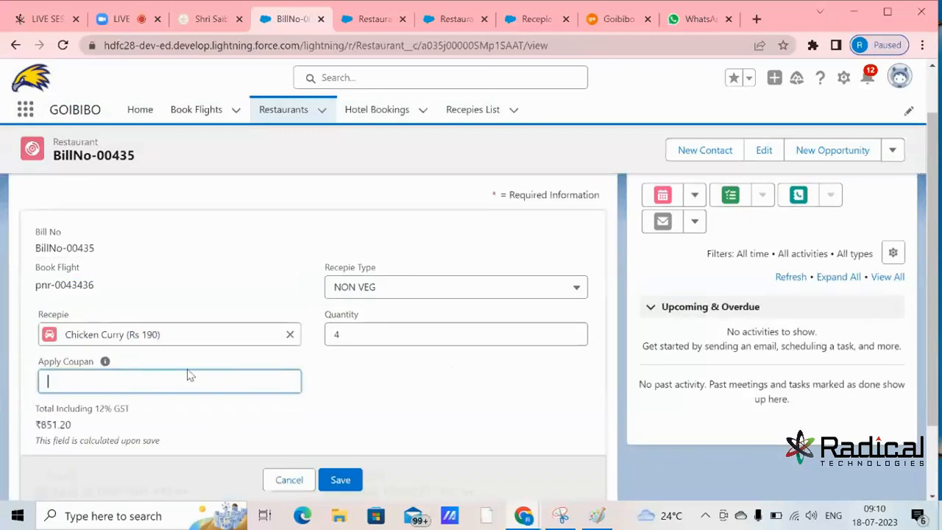
{"action": "type", "text": "WELCOME"}
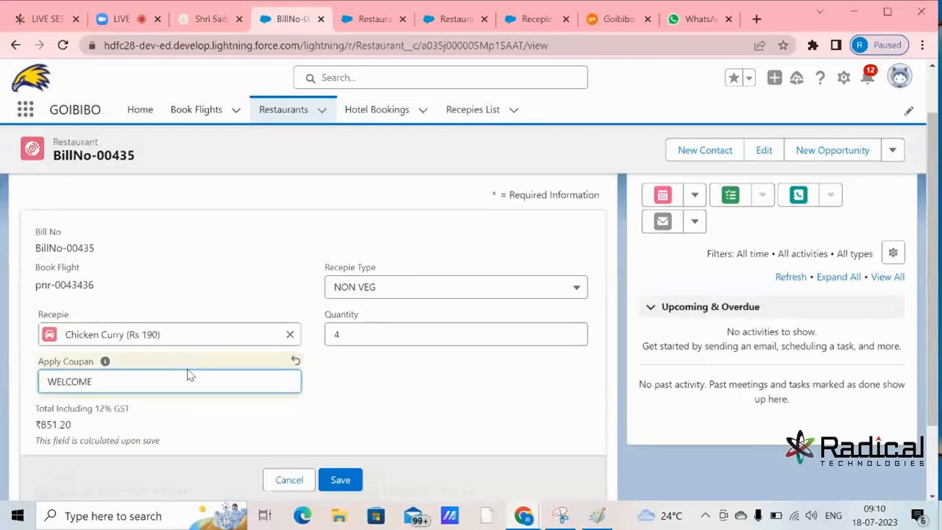
{"action": "scroll", "coordinate": [190, 375], "scroll_direction": "down", "scroll_amount": 1}
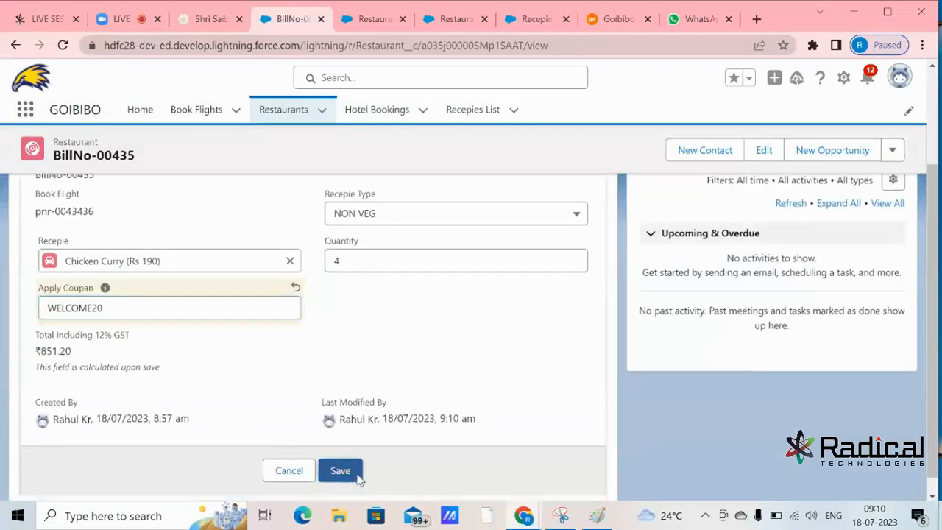
{"action": "left_click", "coordinate": [346, 477]}
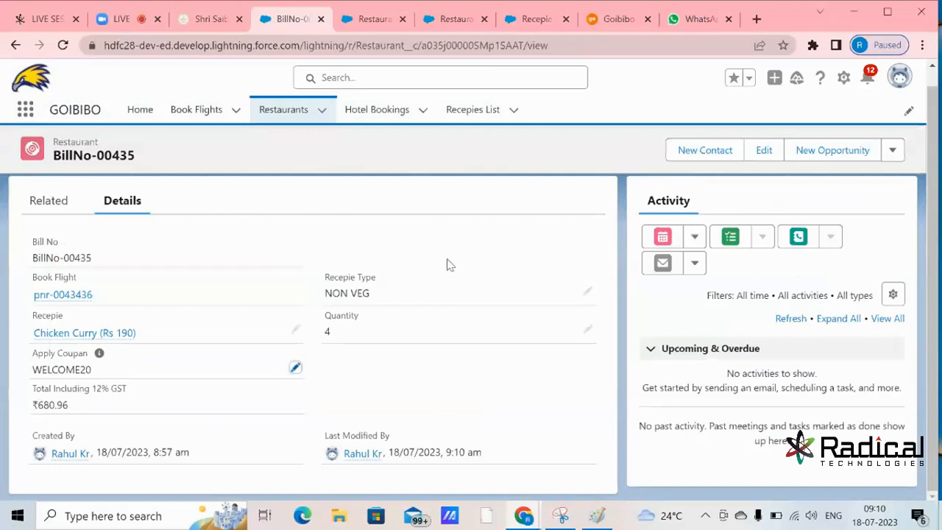
Step: Review the saved IF formula of the Restaurant object's Total Including 12% GST field
{"action": "left_click", "coordinate": [376, 19]}
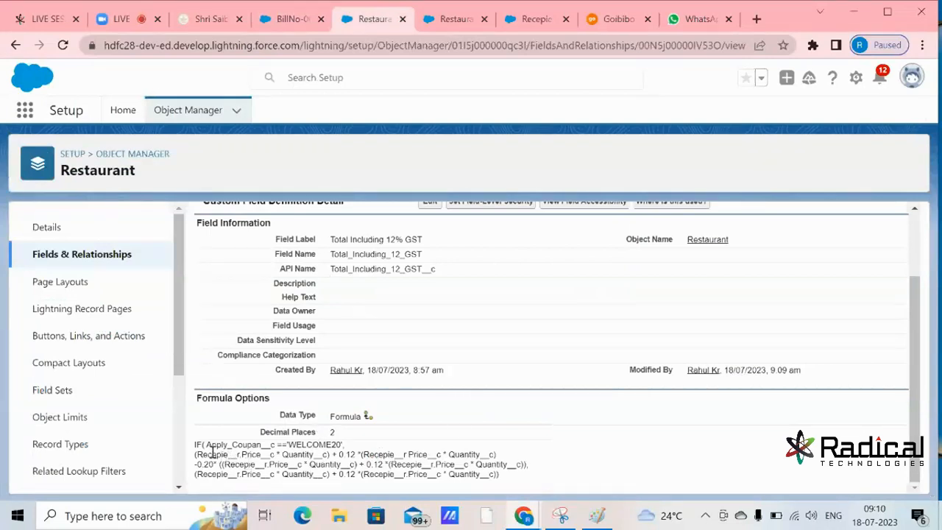
{"action": "left_click_drag", "start_coordinate": [253, 455], "coordinate": [359, 465]}
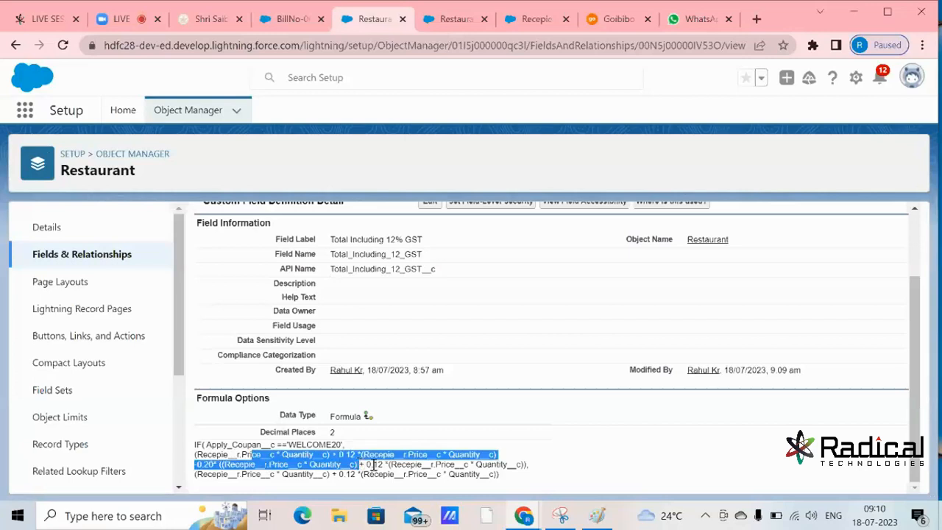
{"action": "left_click_drag", "start_coordinate": [502, 476], "coordinate": [203, 445]}
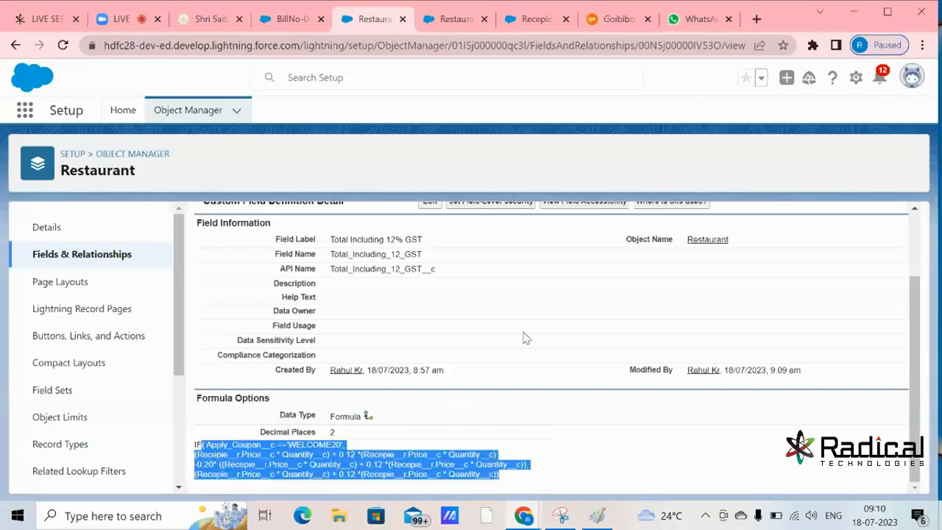
Step: On the bill record, set Recepie Type to VEG and clear the Chicken Curry recepie to view the selectable recepies
{"action": "left_click", "coordinate": [294, 19]}
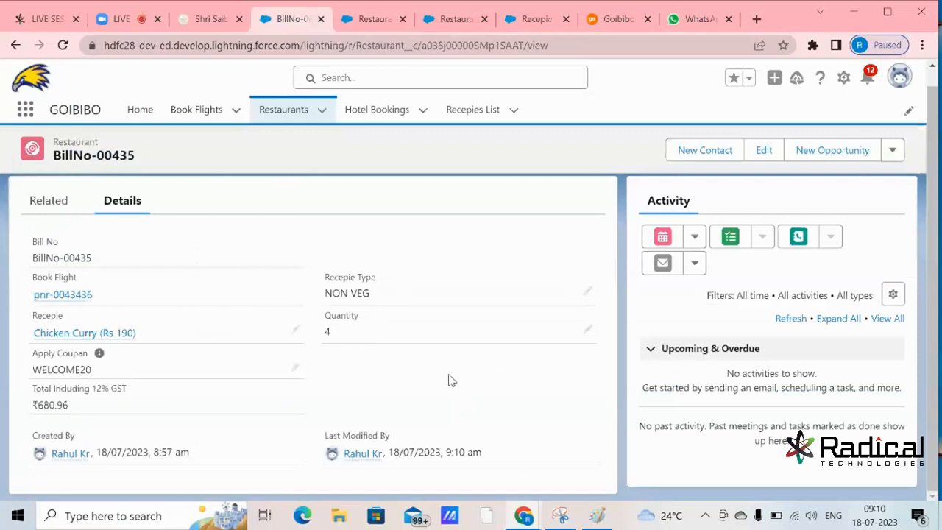
{"action": "left_click", "coordinate": [589, 292]}
{"action": "scroll", "coordinate": [570, 294], "scroll_direction": "down", "scroll_amount": 1}
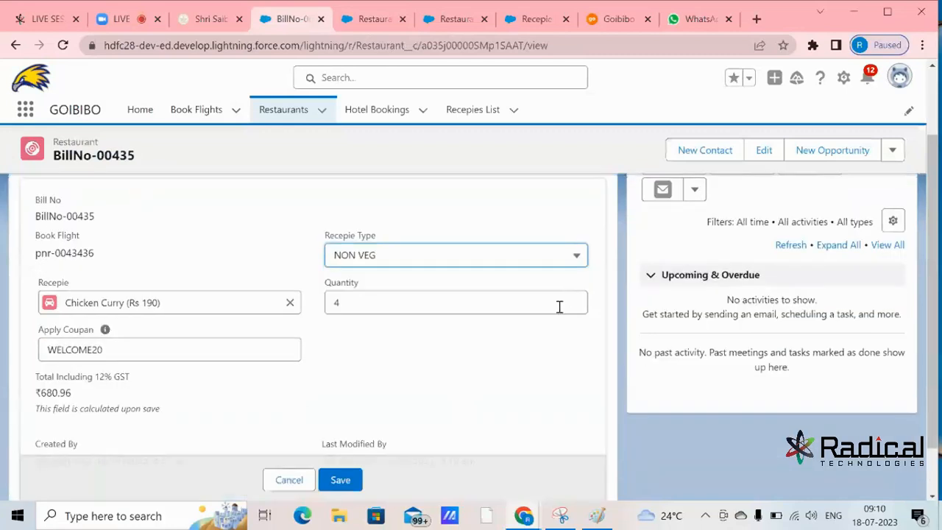
{"action": "left_click", "coordinate": [534, 262]}
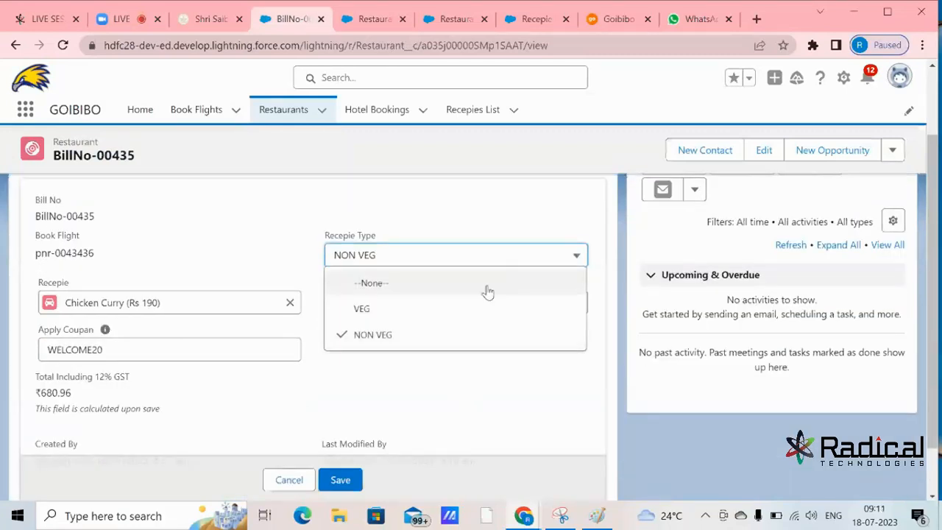
{"action": "left_click", "coordinate": [440, 306]}
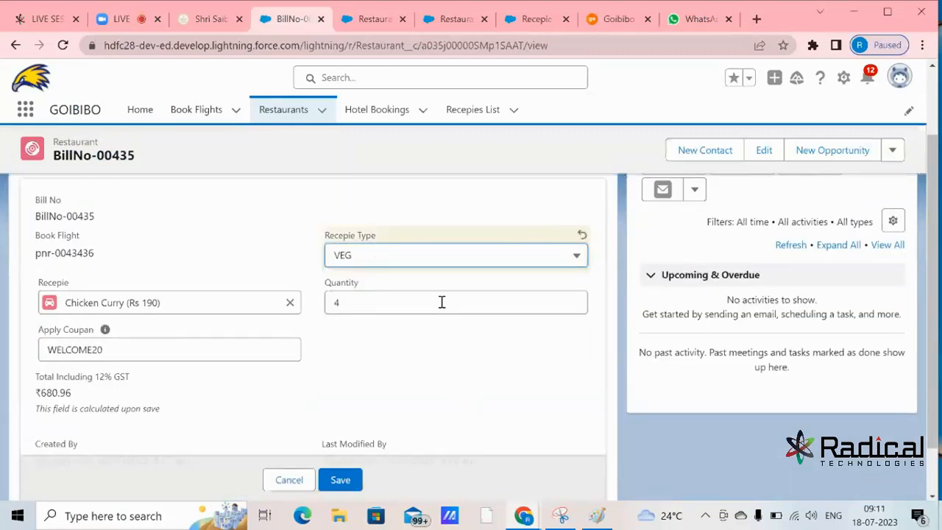
{"action": "left_click", "coordinate": [290, 302]}
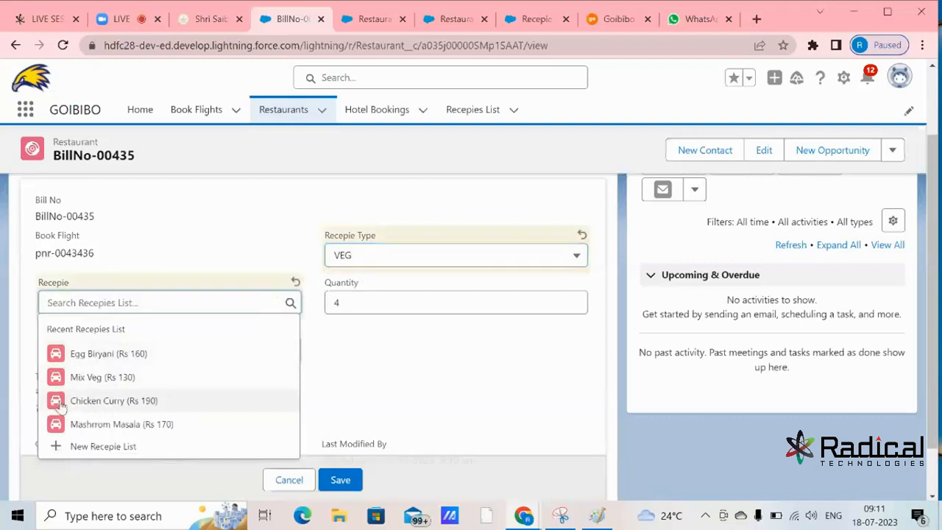
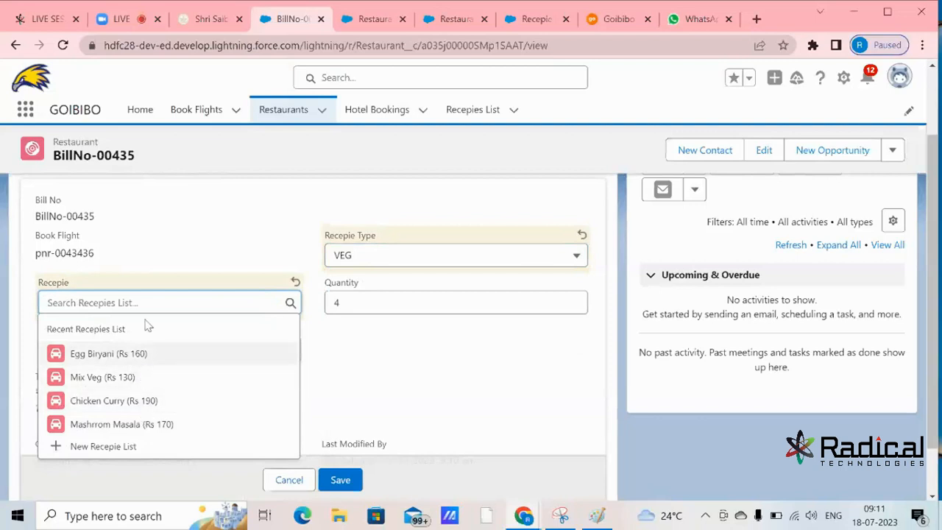
{"action": "left_click", "coordinate": [191, 253]}
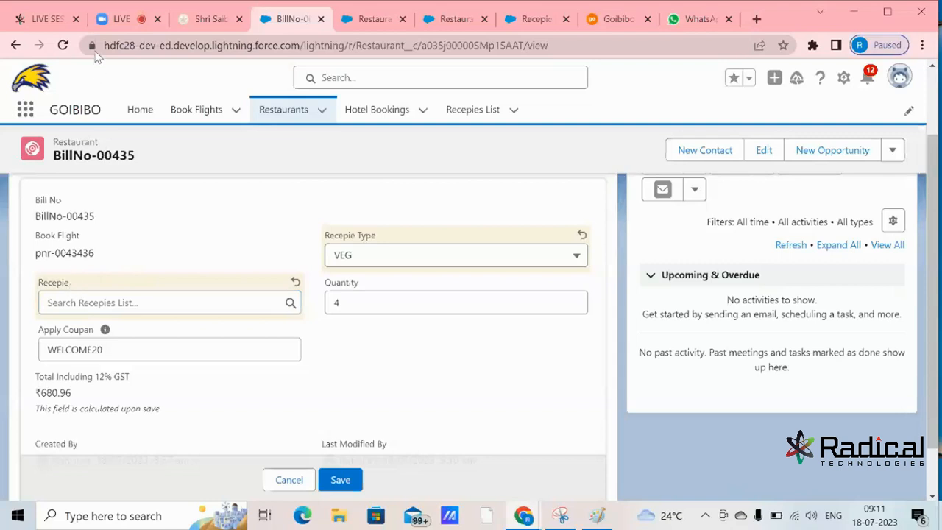
{"action": "left_click", "coordinate": [118, 22]}
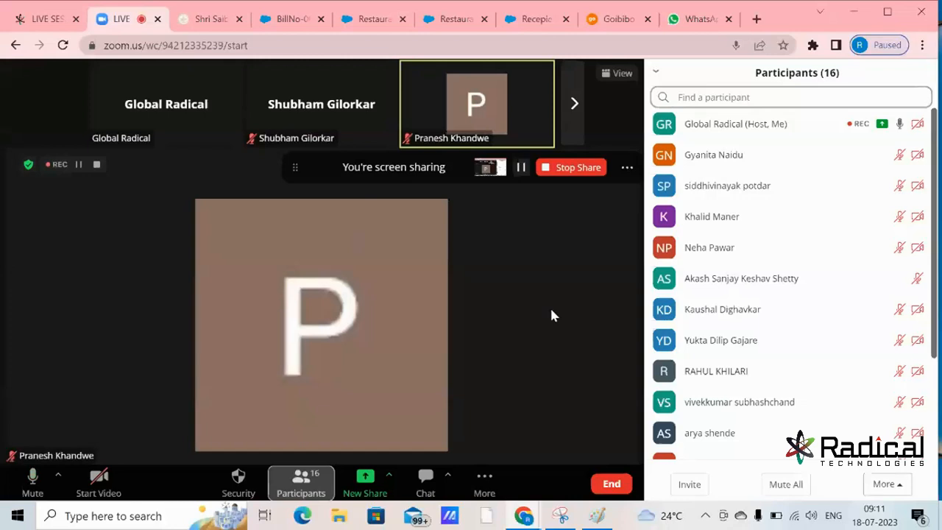
{"action": "left_click", "coordinate": [283, 18]}
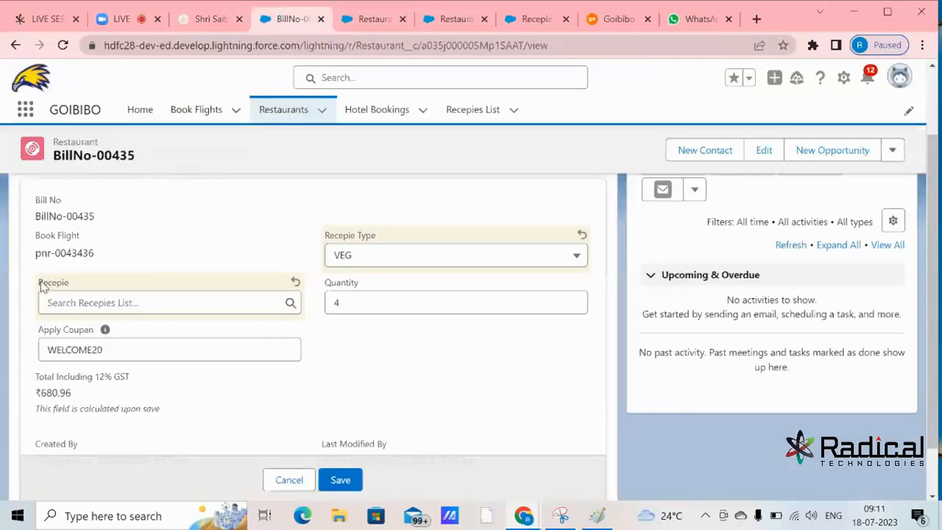
Step: Filter the Restaurant object's fields by "re" and open the Recepie lookup field's definition
{"action": "left_click_drag", "start_coordinate": [41, 285], "coordinate": [71, 287]}
{"action": "left_click", "coordinate": [844, 78]}
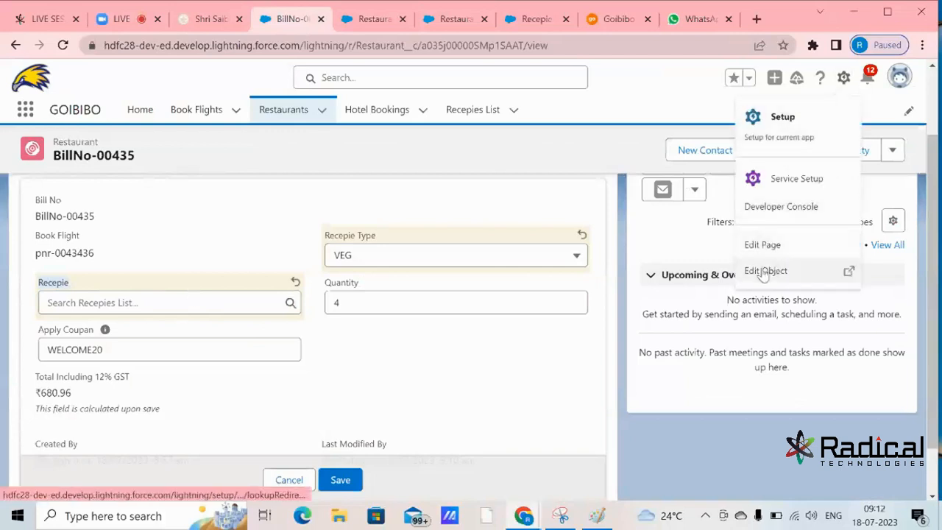
{"action": "left_click", "coordinate": [367, 23]}
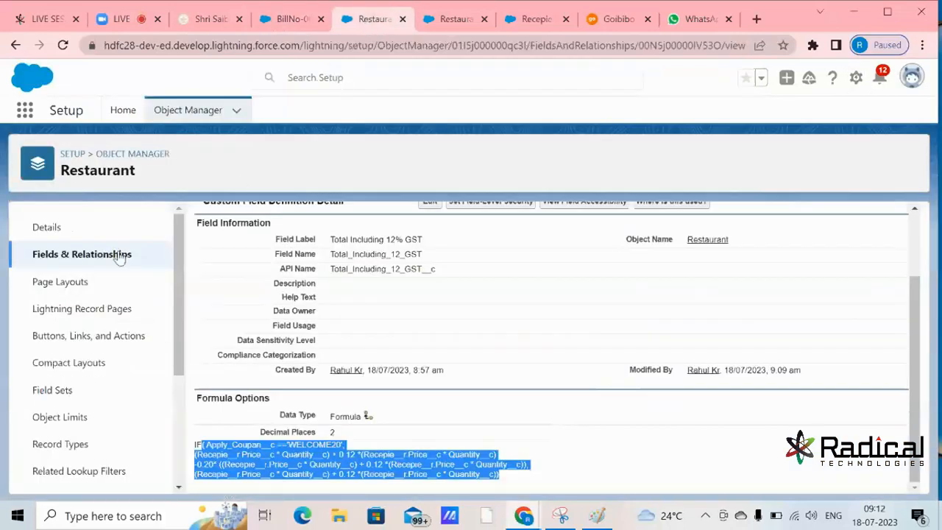
{"action": "left_click", "coordinate": [91, 257]}
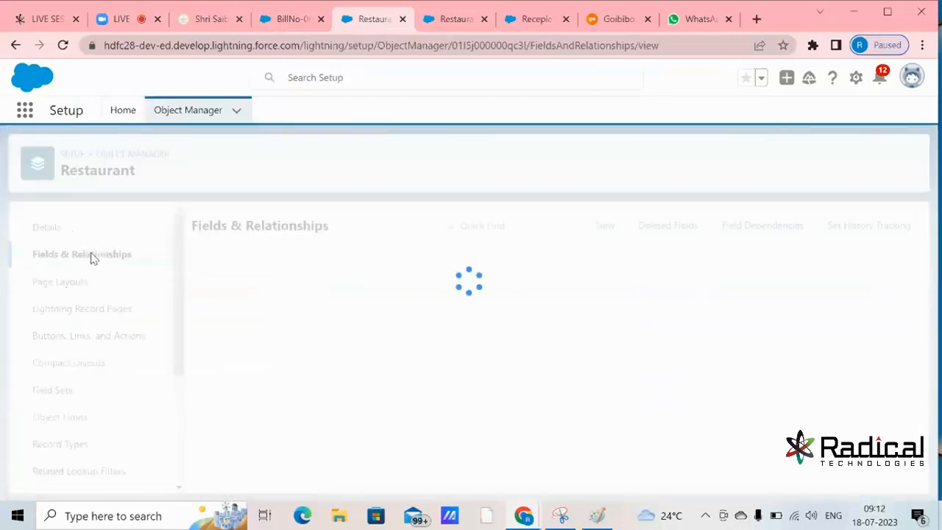
{"action": "left_click", "coordinate": [288, 23]}
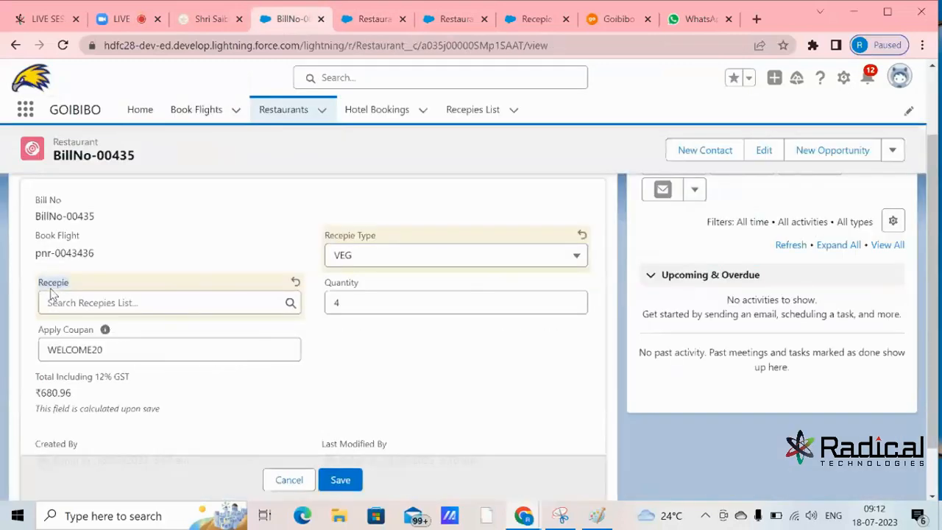
{"action": "left_click", "coordinate": [372, 21]}
{"action": "left_click", "coordinate": [479, 226]}
{"action": "type", "text": "re"}
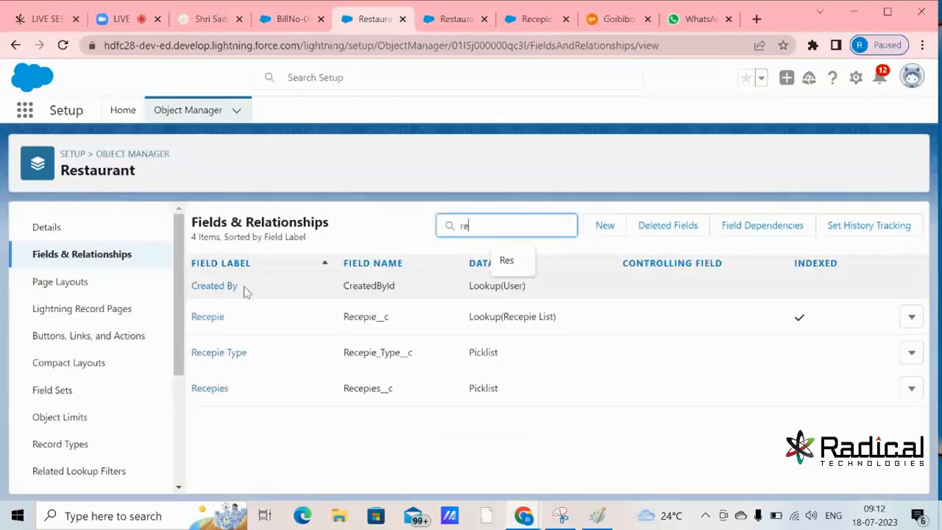
{"action": "left_click_drag", "start_coordinate": [467, 318], "coordinate": [559, 318]}
{"action": "left_click", "coordinate": [212, 324]}
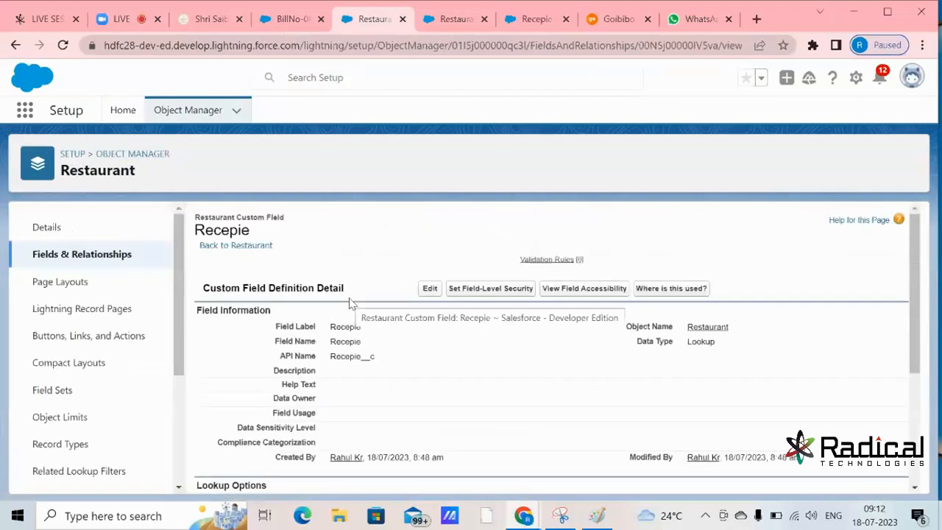
Step: Open the Recepie field for editing and show its lookup filter settings
{"action": "scroll", "coordinate": [452, 285], "scroll_direction": "down", "scroll_amount": 3}
{"action": "scroll", "coordinate": [458, 272], "scroll_direction": "up", "scroll_amount": 2}
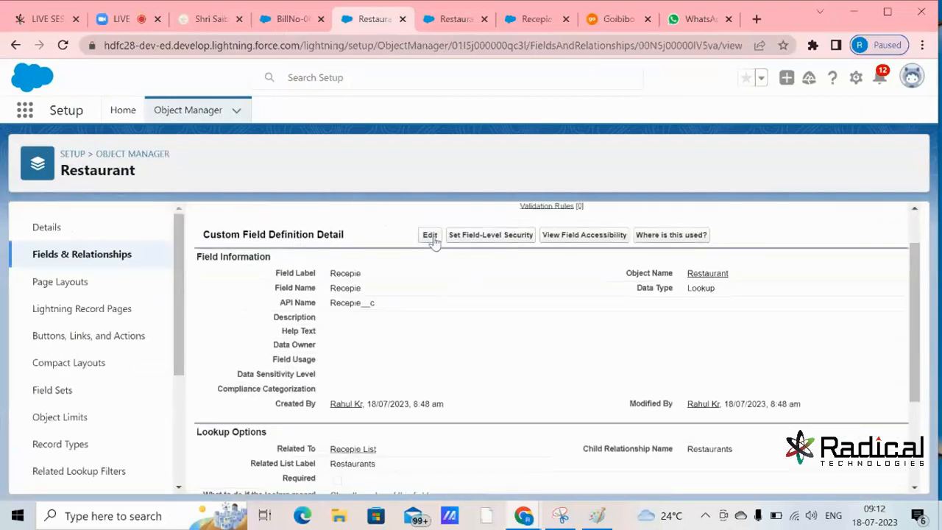
{"action": "left_click", "coordinate": [431, 235]}
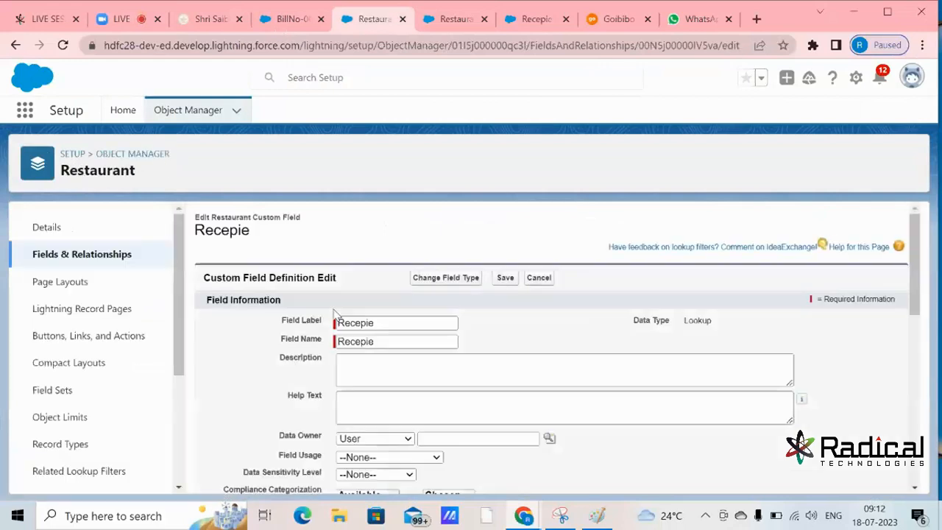
{"action": "scroll", "coordinate": [339, 316], "scroll_direction": "down", "scroll_amount": 5}
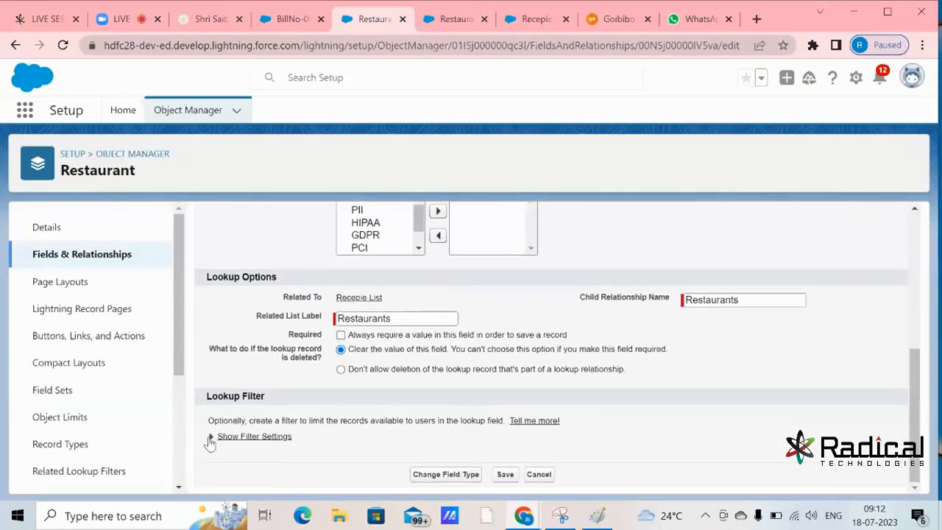
{"action": "left_click", "coordinate": [215, 437]}
{"action": "scroll", "coordinate": [304, 402], "scroll_direction": "down", "scroll_amount": 2}
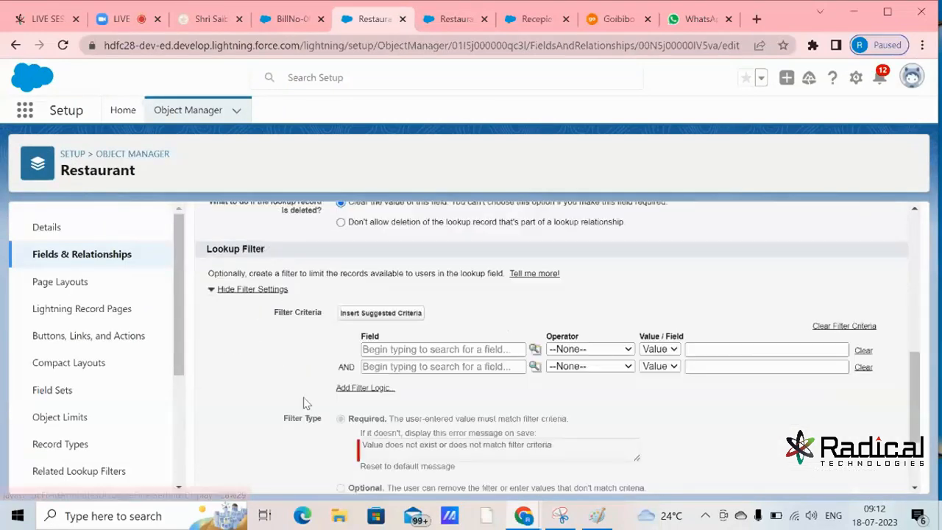
Step: Insert the Restaurant object's Recepie Type as the field of the first lookup filter criterion
{"action": "left_click", "coordinate": [535, 350]}
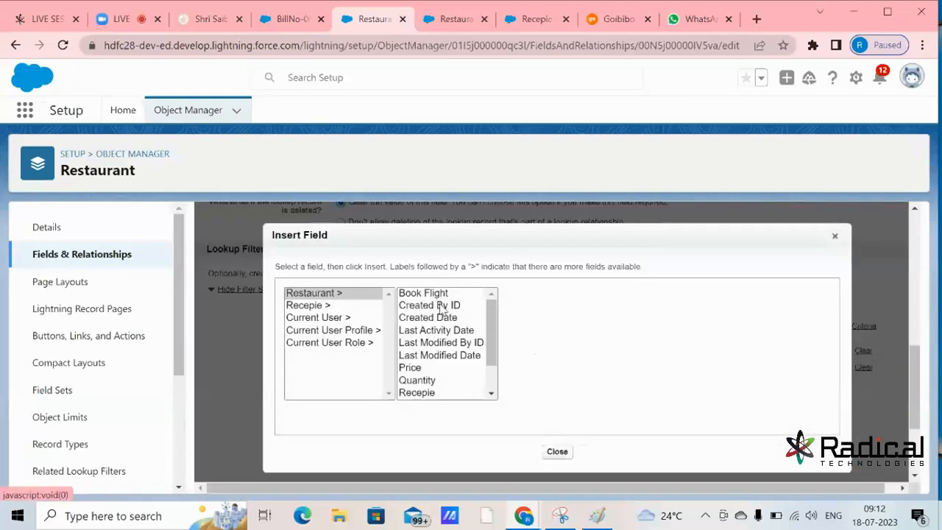
{"action": "left_click_drag", "start_coordinate": [494, 335], "coordinate": [494, 361]}
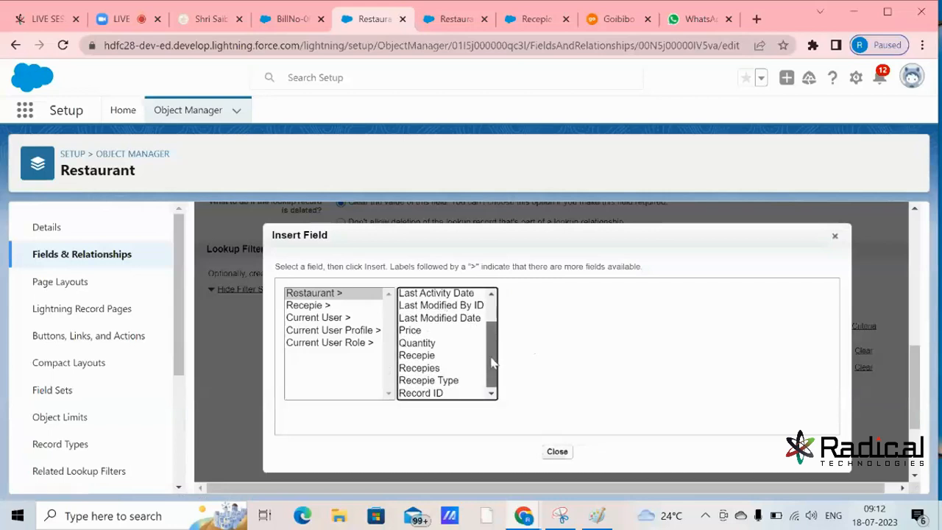
{"action": "left_click", "coordinate": [454, 381]}
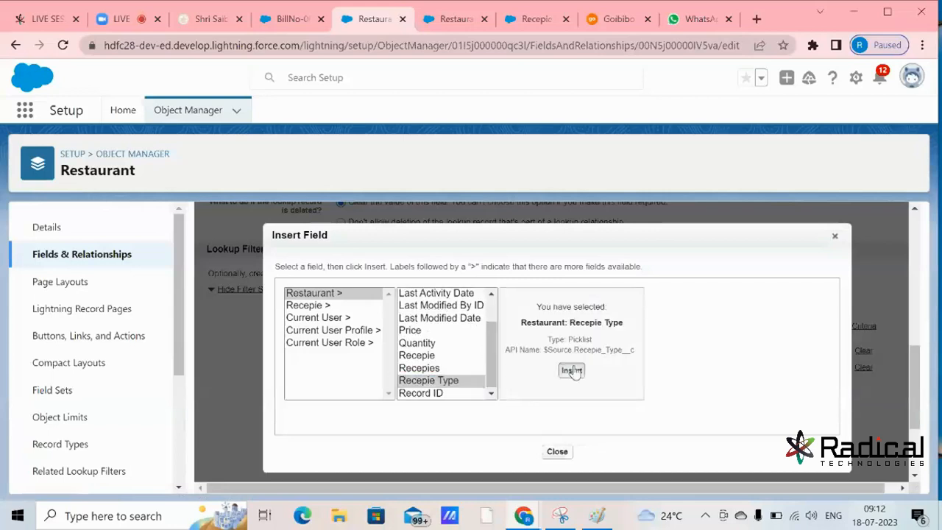
{"action": "left_click", "coordinate": [572, 371]}
Step: Set the first criterion's operator to equals and compare it with the field Recepie: Recepie Type
{"action": "left_click", "coordinate": [622, 349]}
{"action": "left_click", "coordinate": [624, 368]}
{"action": "left_click", "coordinate": [663, 349]}
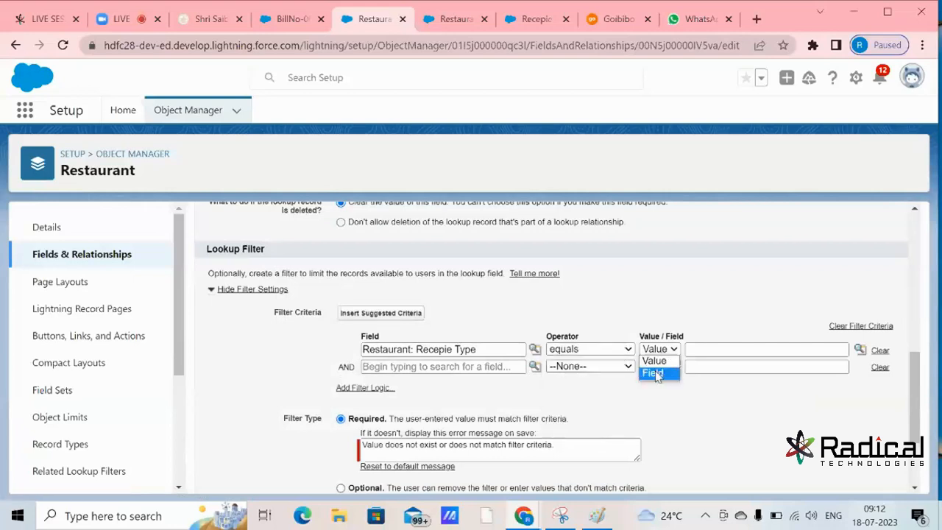
{"action": "left_click", "coordinate": [656, 372]}
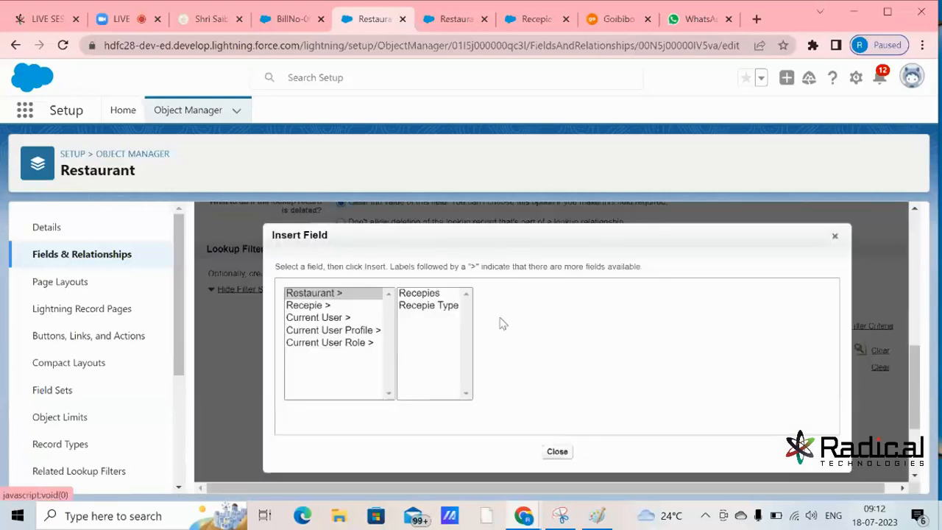
{"action": "left_click", "coordinate": [321, 305]}
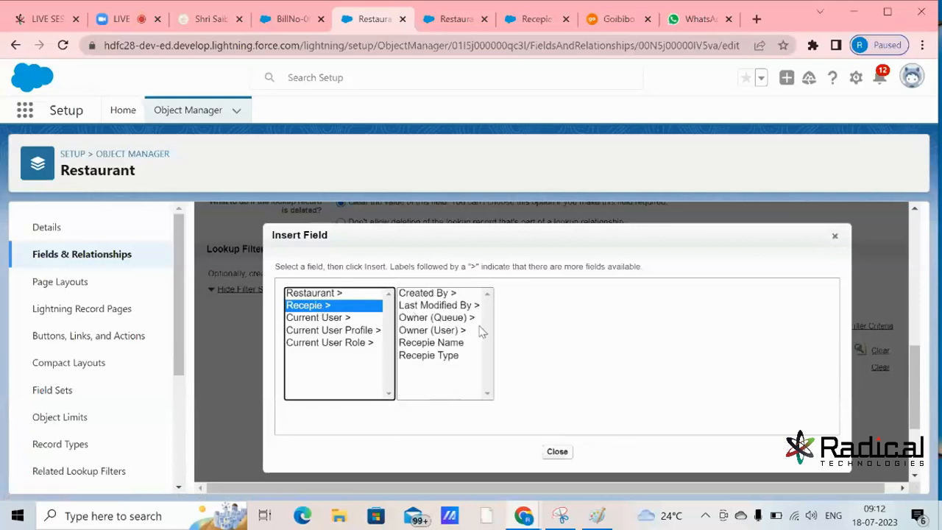
{"action": "left_click", "coordinate": [437, 357]}
{"action": "left_click", "coordinate": [554, 371]}
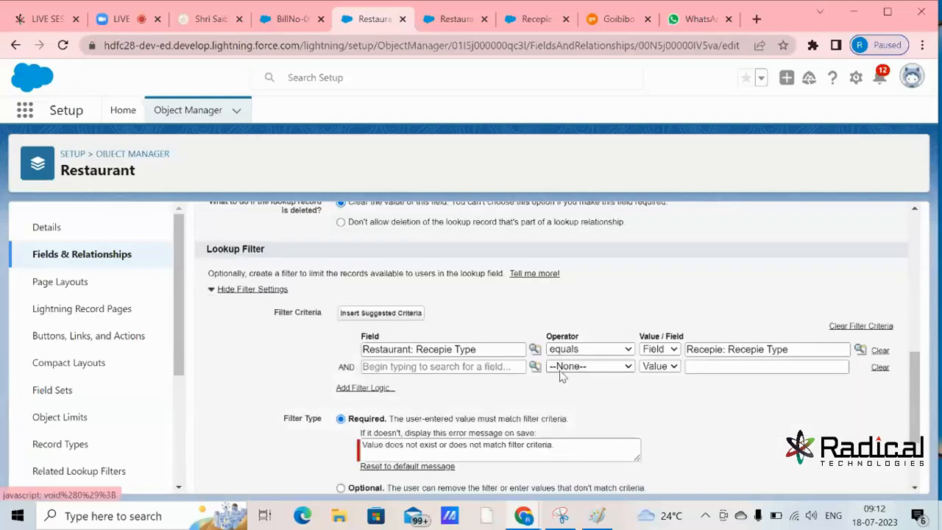
Step: Make the lookup filter Optional and save the Recepie field
{"action": "scroll", "coordinate": [495, 383], "scroll_direction": "down", "scroll_amount": 1}
{"action": "scroll", "coordinate": [495, 383], "scroll_direction": "down", "scroll_amount": 1}
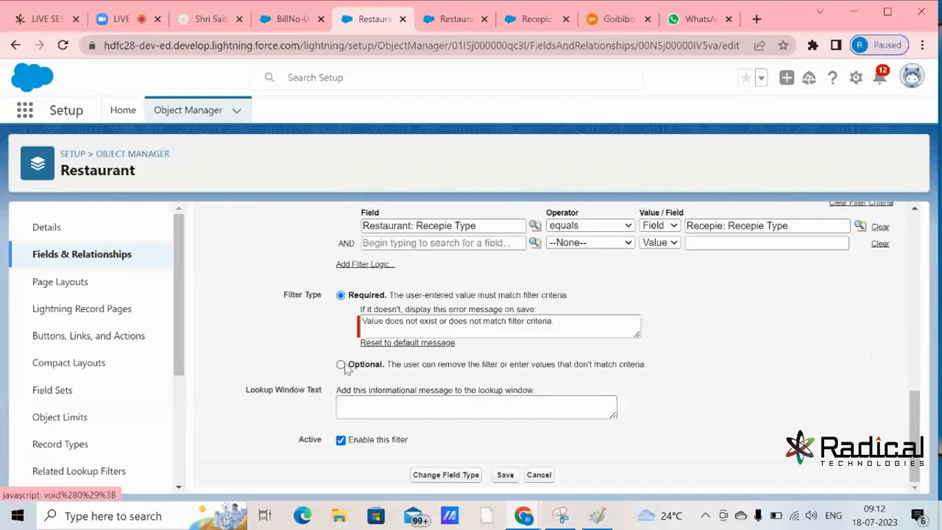
{"action": "left_click", "coordinate": [342, 365]}
{"action": "left_click", "coordinate": [505, 475]}
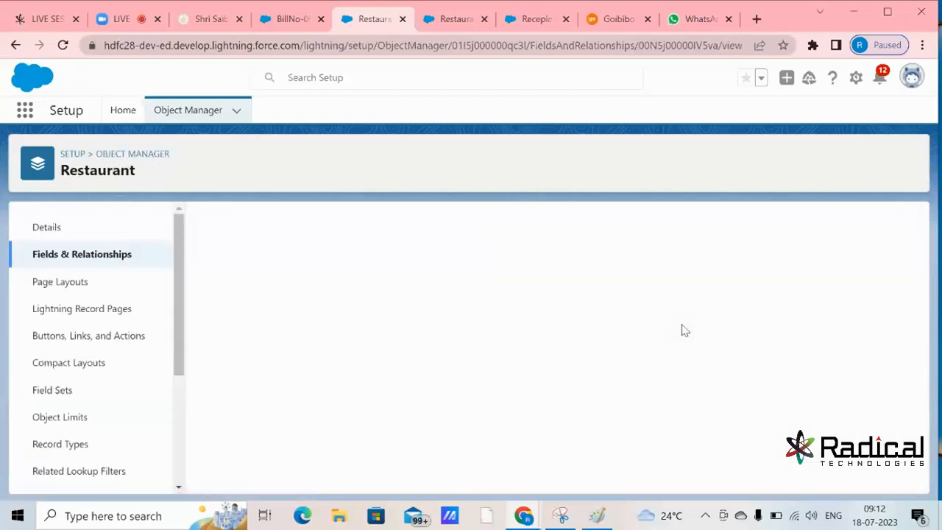
{"action": "scroll", "coordinate": [469, 417], "scroll_direction": "down", "scroll_amount": 2}
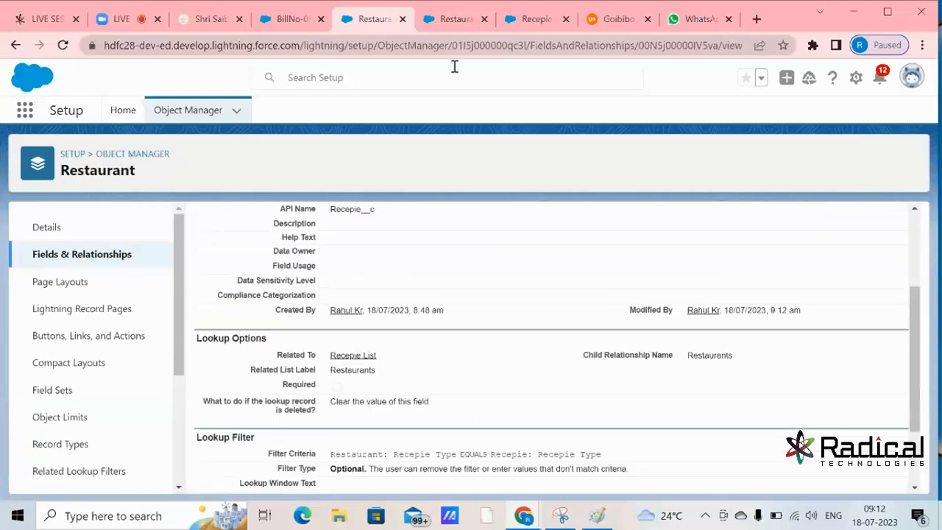
Step: Return to the bill record, reload it discarding the unsaved edits, and clear its Chicken Curry recepie in edit mode
{"action": "left_click", "coordinate": [298, 16]}
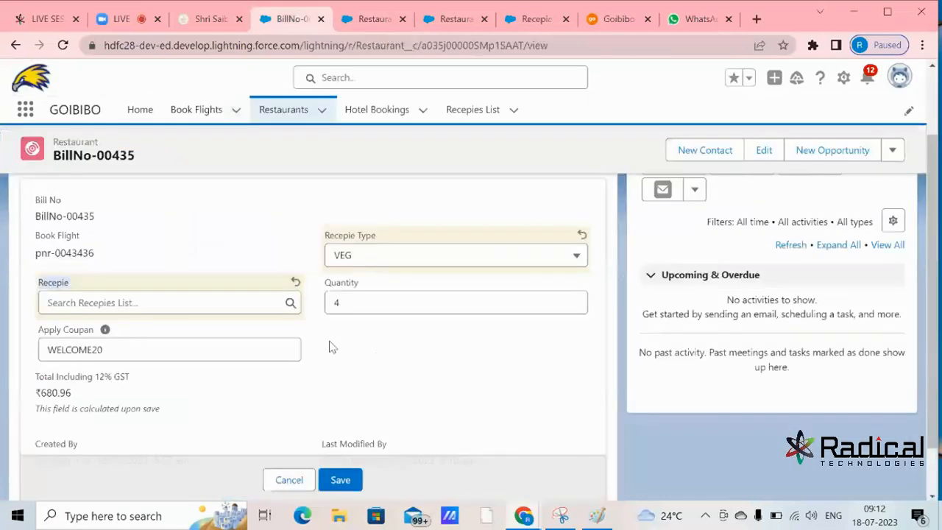
{"action": "key", "text": "F5"}
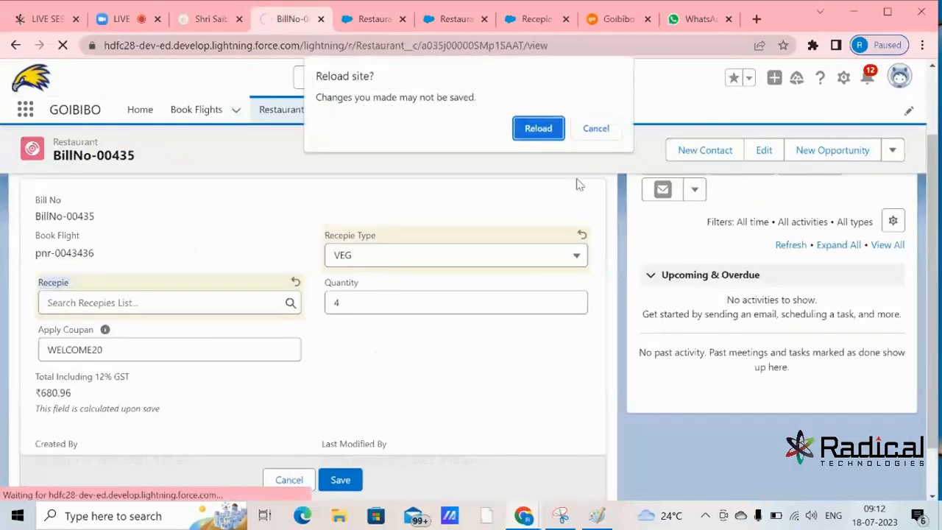
{"action": "left_click", "coordinate": [538, 129]}
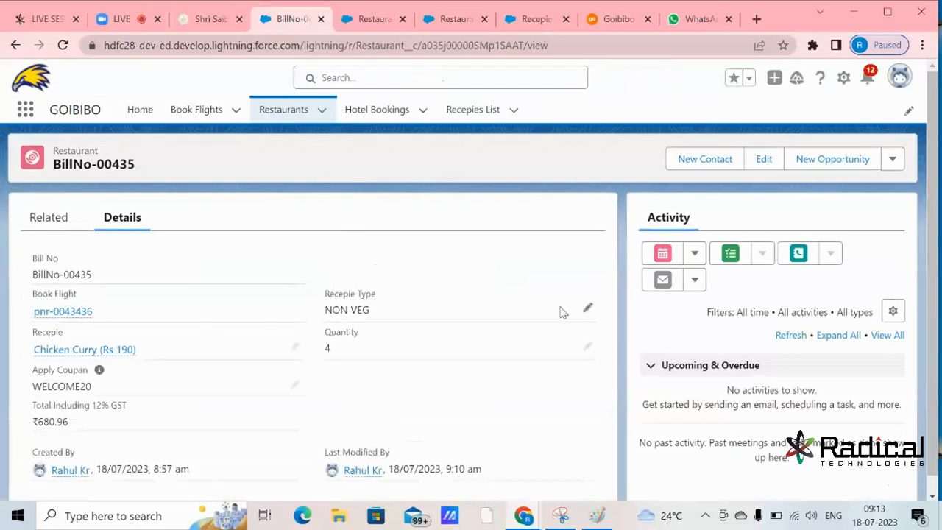
{"action": "left_click", "coordinate": [296, 345]}
{"action": "left_click", "coordinate": [290, 391]}
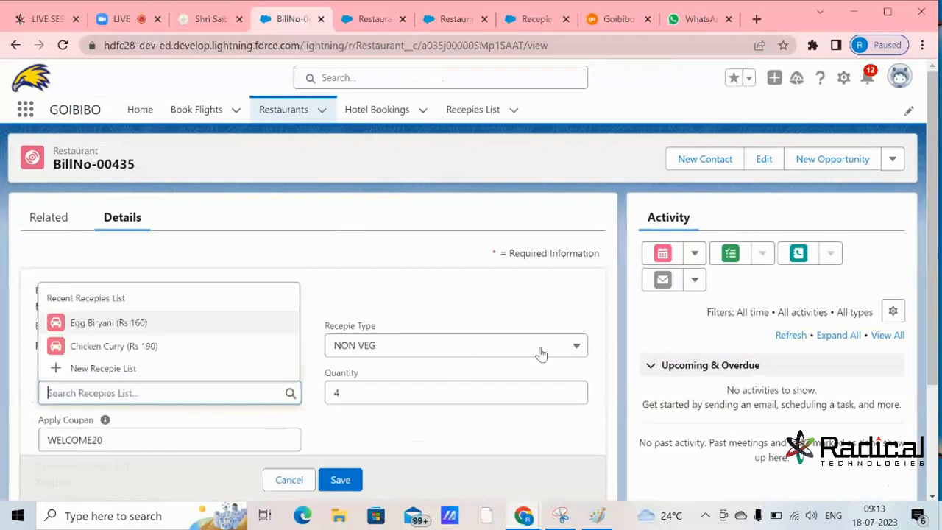
Step: Set the bill's Recepie Type to VEG and check which recepies the lookup offers
{"action": "left_click", "coordinate": [567, 347]}
{"action": "scroll", "coordinate": [571, 320], "scroll_direction": "down", "scroll_amount": 2}
{"action": "left_click", "coordinate": [437, 260]}
{"action": "left_click", "coordinate": [218, 246]}
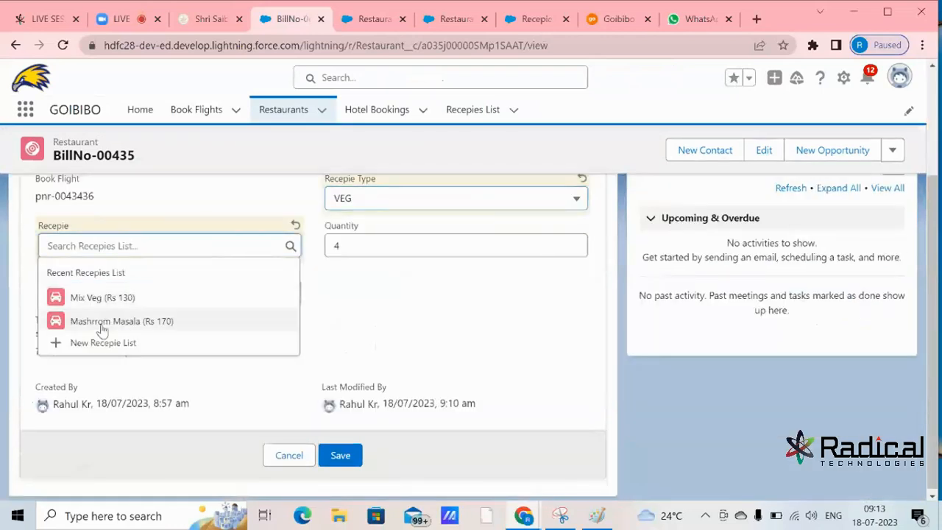
Step: Switch the bill's Recepie Type to NON VEG and list the recepies available for it
{"action": "scroll", "coordinate": [457, 294], "scroll_direction": "up", "scroll_amount": 1}
{"action": "left_click", "coordinate": [476, 268]}
{"action": "left_click", "coordinate": [378, 352]}
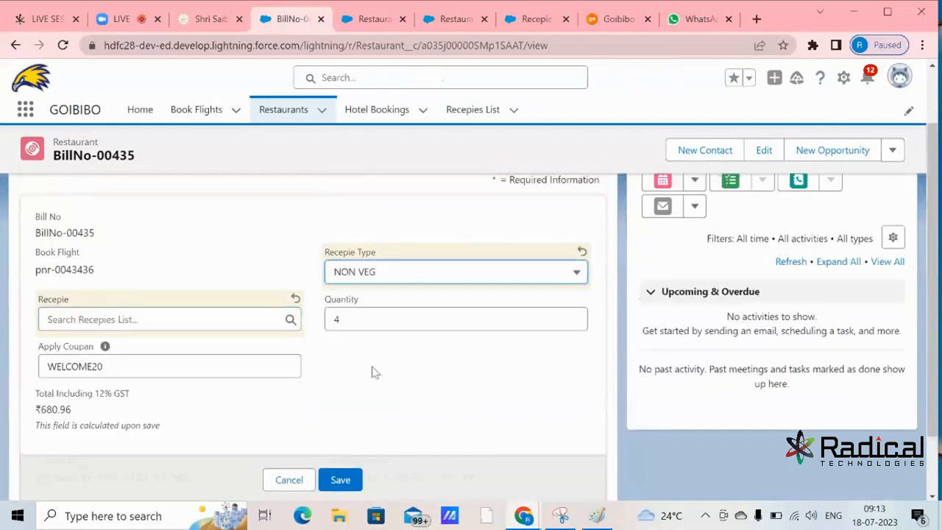
{"action": "left_click", "coordinate": [219, 321]}
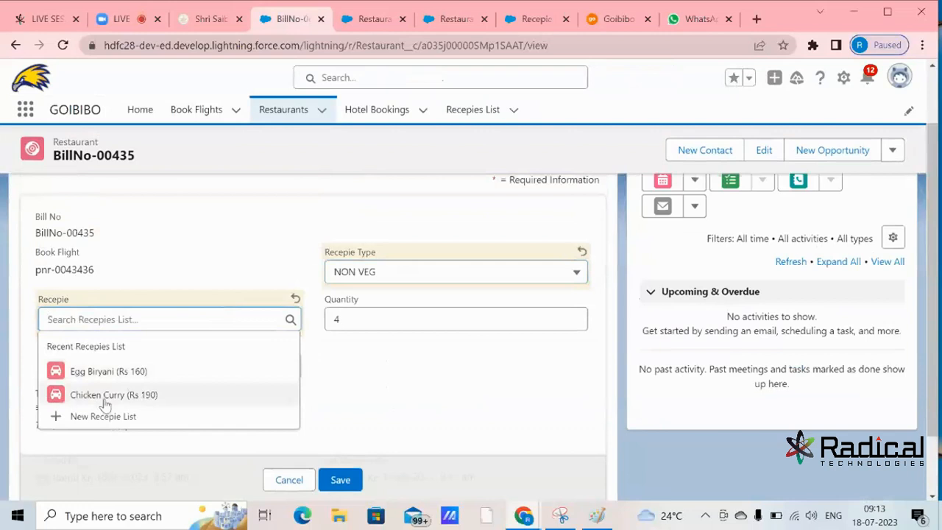
Step: Review the Recepie Type options alongside the recepies offered for NON VEG
{"action": "left_click", "coordinate": [432, 279]}
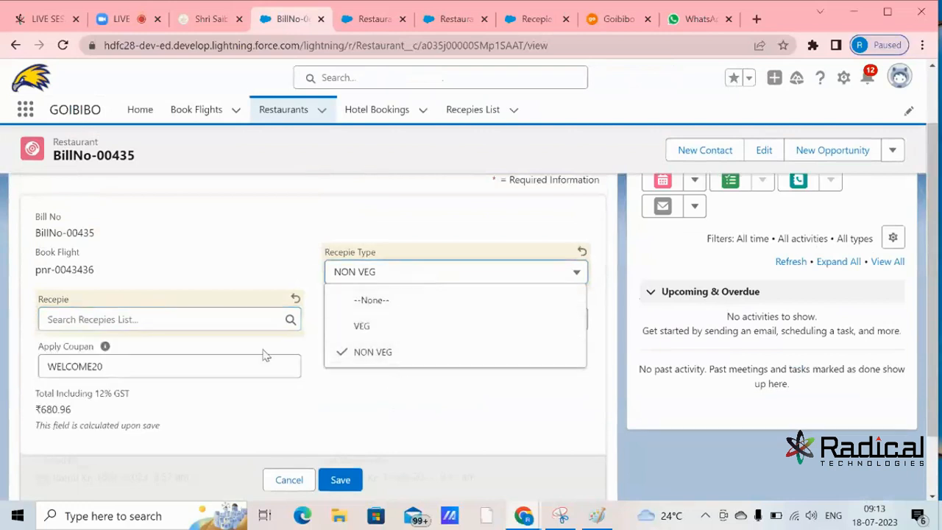
{"action": "left_click", "coordinate": [217, 321]}
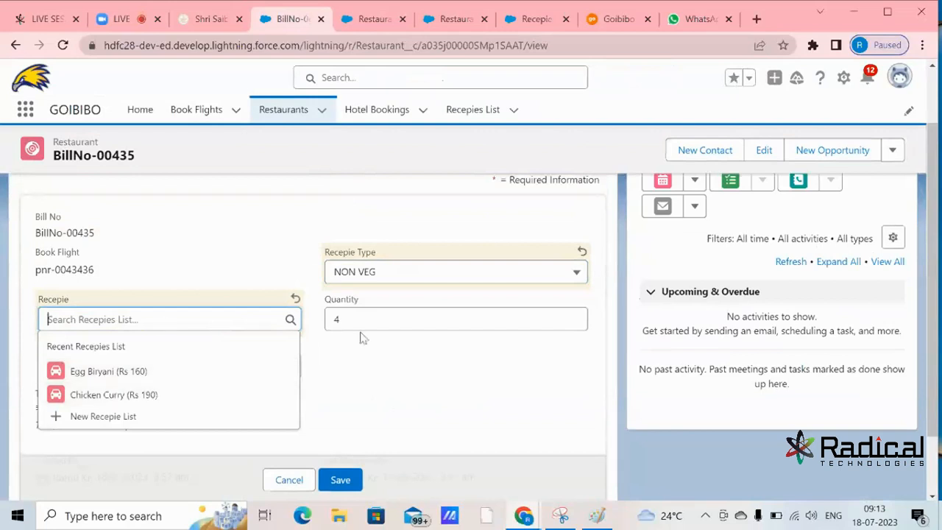
{"action": "left_click", "coordinate": [395, 278]}
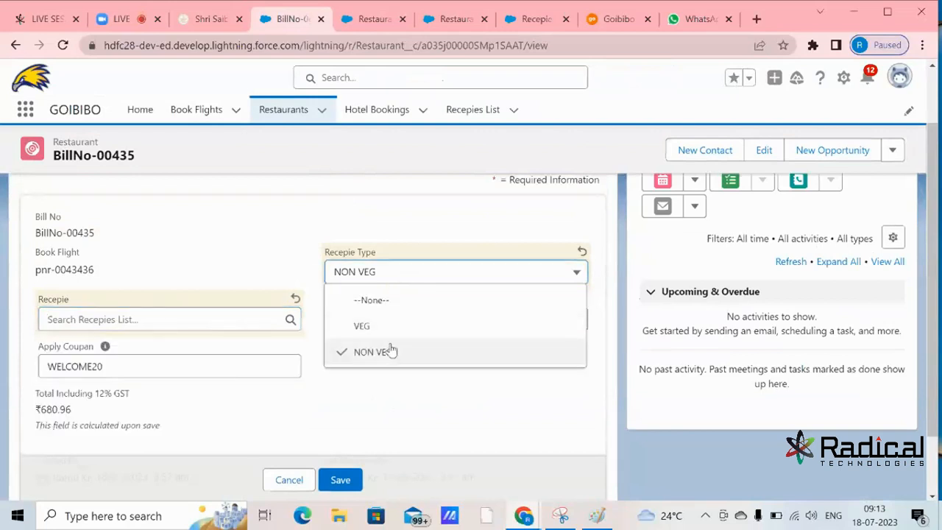
{"action": "left_click", "coordinate": [385, 398]}
{"action": "left_click", "coordinate": [184, 321]}
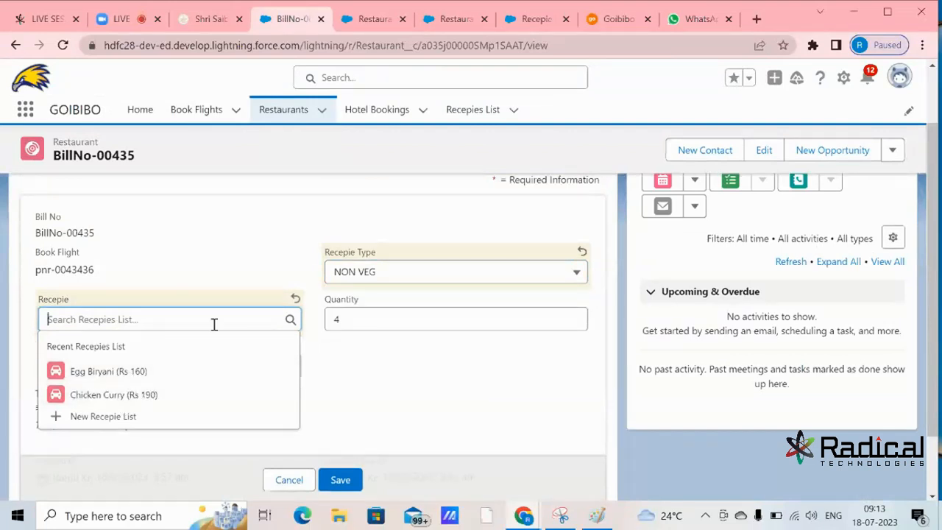
{"action": "left_click", "coordinate": [409, 368]}
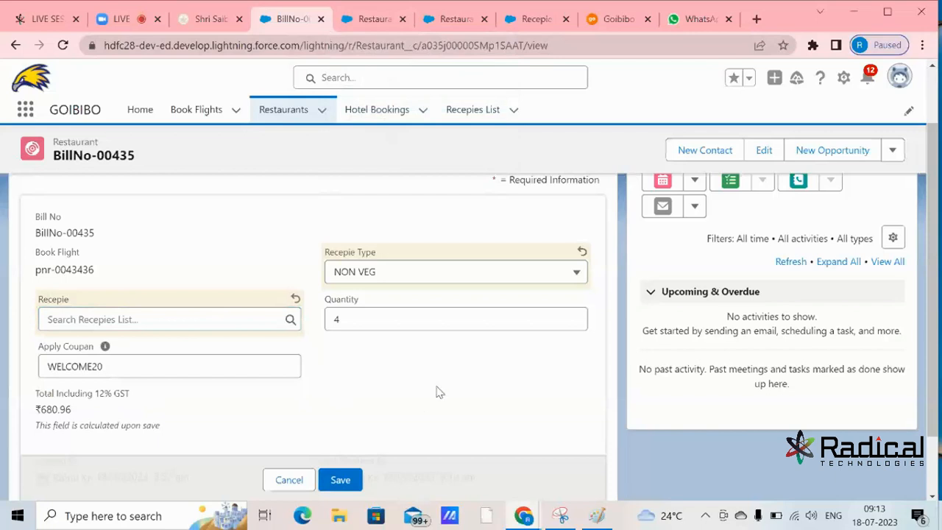
{"action": "left_click", "coordinate": [208, 320]}
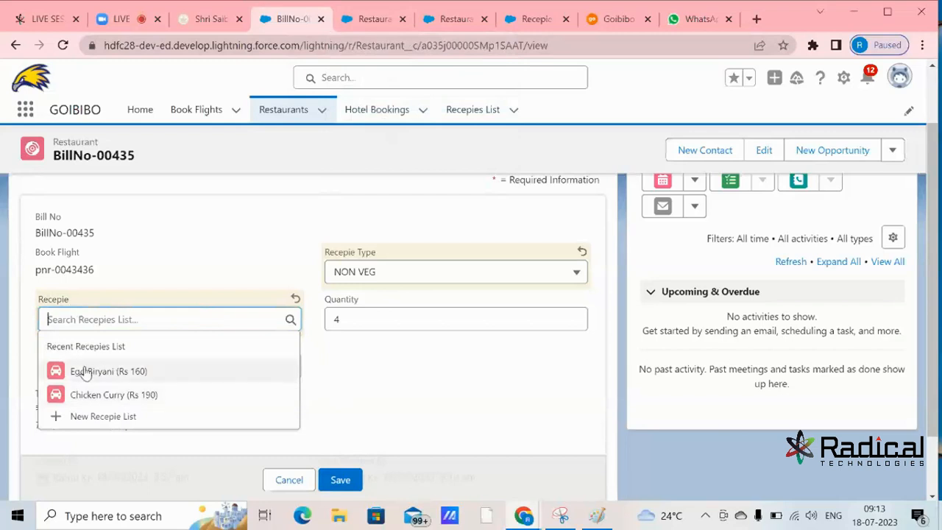
{"action": "left_click", "coordinate": [65, 298]}
{"action": "left_click", "coordinate": [130, 324]}
Step: Return to the Restaurant object's fields, filter them by "rec" and open the Recepie lookup field's definition
{"action": "left_click", "coordinate": [386, 24]}
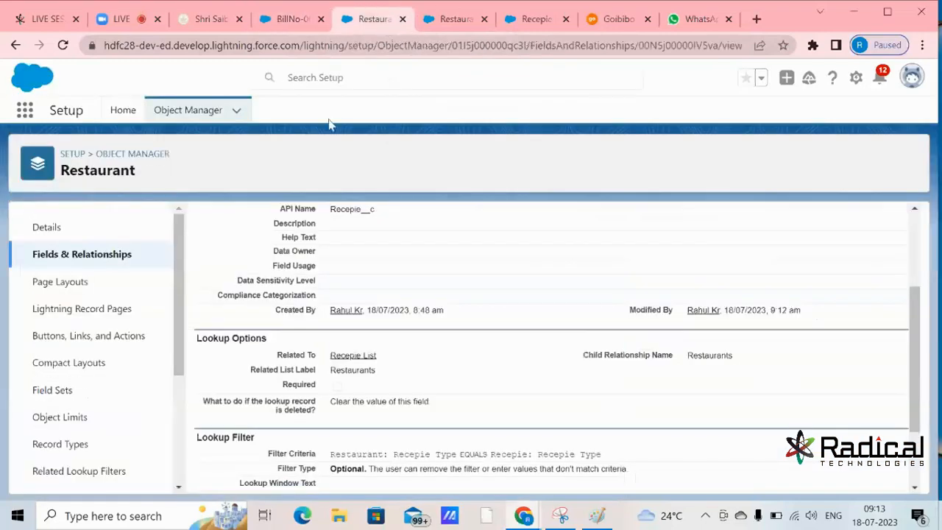
{"action": "left_click", "coordinate": [107, 256]}
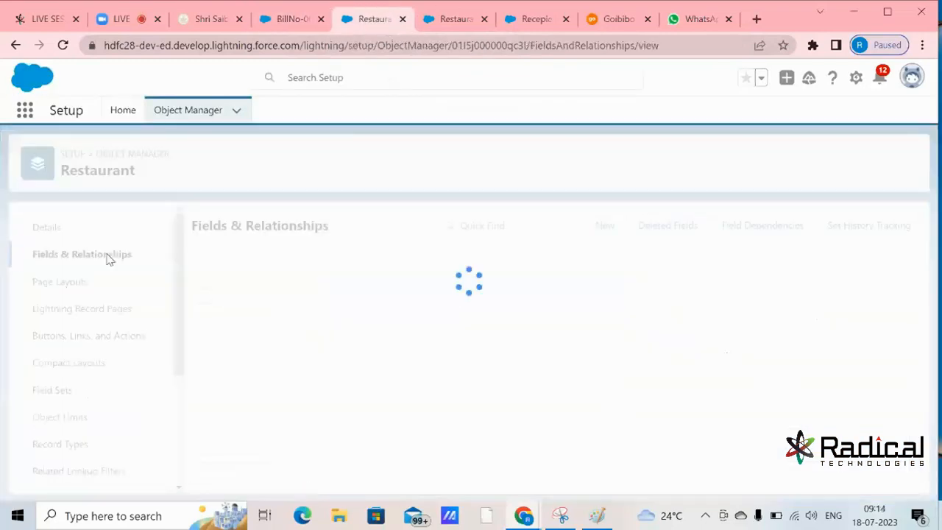
{"action": "left_click", "coordinate": [469, 226]}
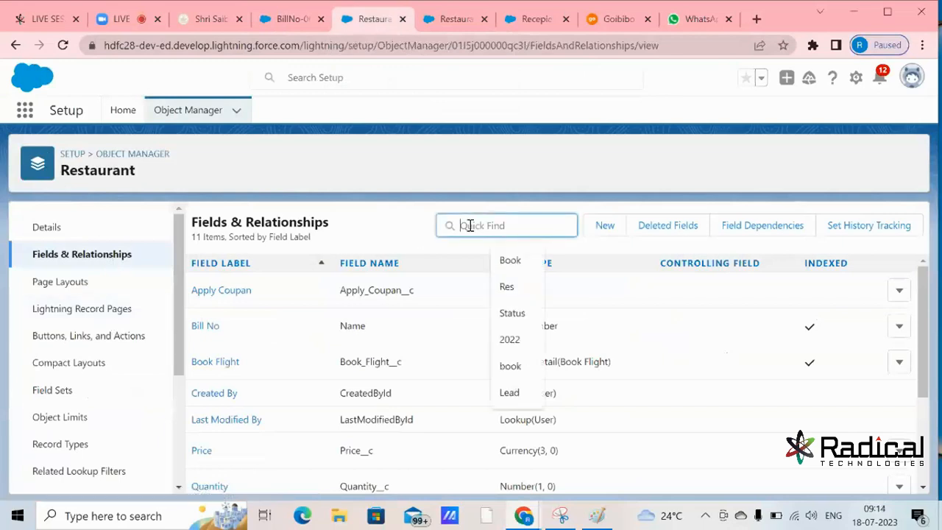
{"action": "type", "text": "rec"}
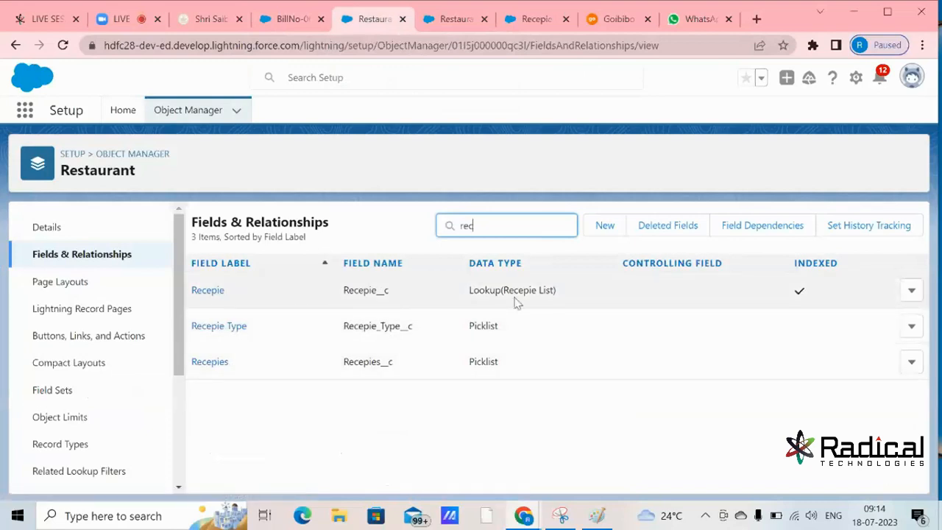
{"action": "left_click", "coordinate": [212, 295]}
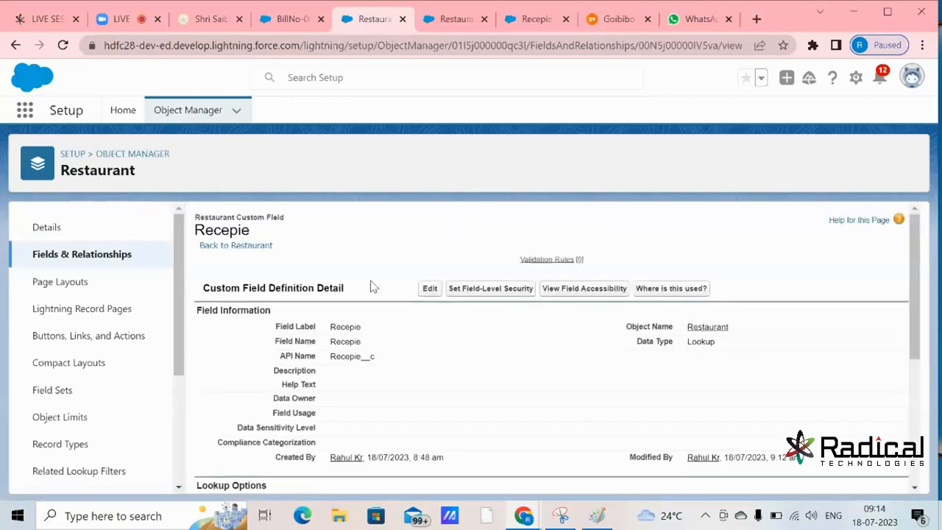
Step: Examine the Recepie field's saved lookup filter and reopen its criteria in edit mode
{"action": "scroll", "coordinate": [374, 287], "scroll_direction": "down", "scroll_amount": 1}
{"action": "scroll", "coordinate": [377, 292], "scroll_direction": "down", "scroll_amount": 3}
{"action": "left_click_drag", "start_coordinate": [197, 340], "coordinate": [333, 341]}
{"action": "scroll", "coordinate": [416, 335], "scroll_direction": "up", "scroll_amount": 4}
{"action": "left_click", "coordinate": [429, 290]}
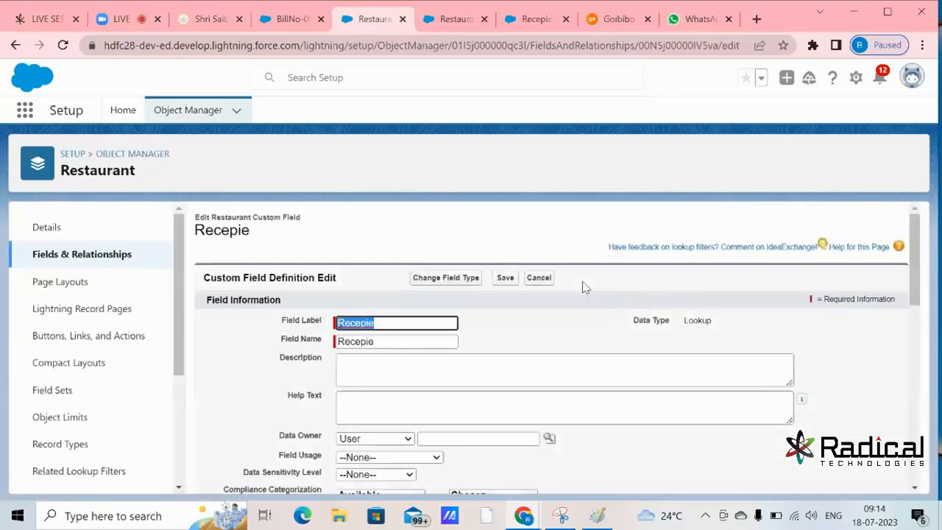
{"action": "scroll", "coordinate": [582, 281], "scroll_direction": "down", "scroll_amount": 6}
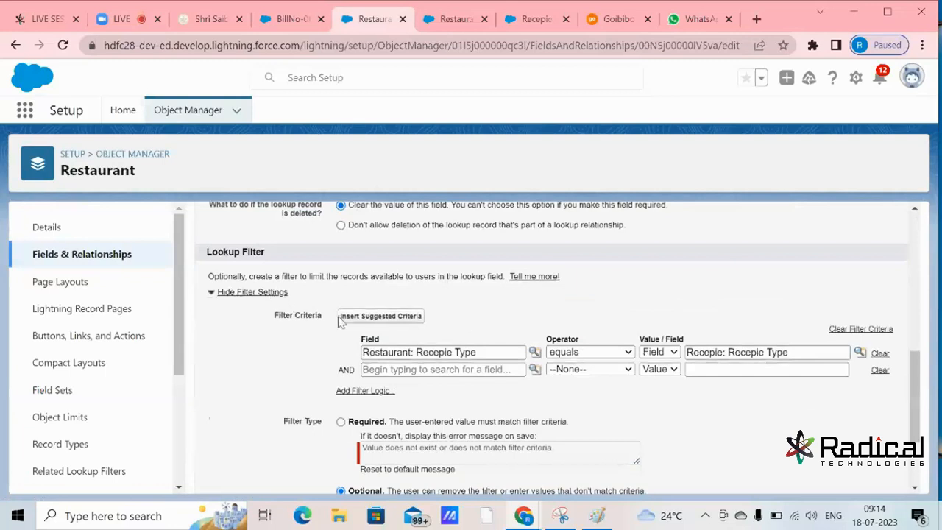
{"action": "left_click", "coordinate": [519, 354]}
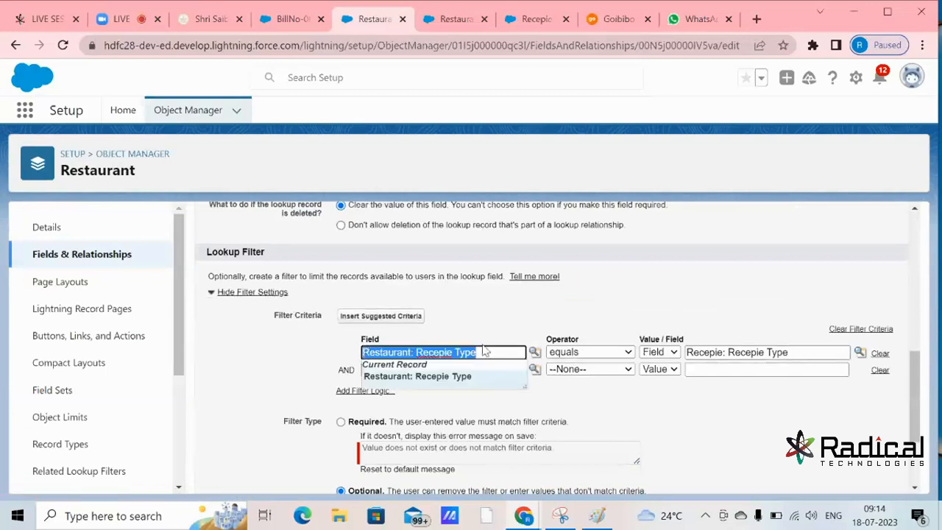
Step: Clear both sides of the Recepie field's first lookup filter criterion and select Restaurant's Recepie Type as the field to filter by
{"action": "key", "text": "BackSpace"}
{"action": "left_click_drag", "start_coordinate": [806, 350], "coordinate": [592, 355]}
{"action": "key", "text": "BackSpace"}
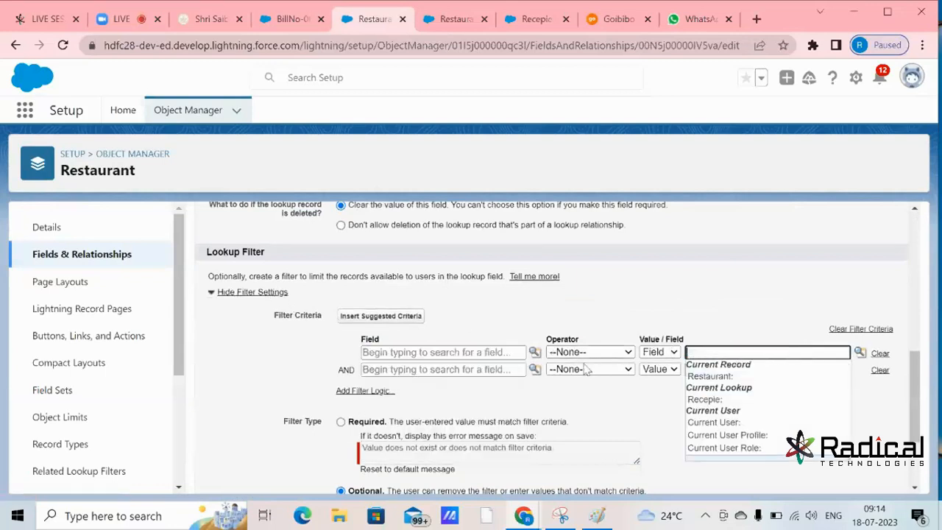
{"action": "left_click", "coordinate": [534, 352]}
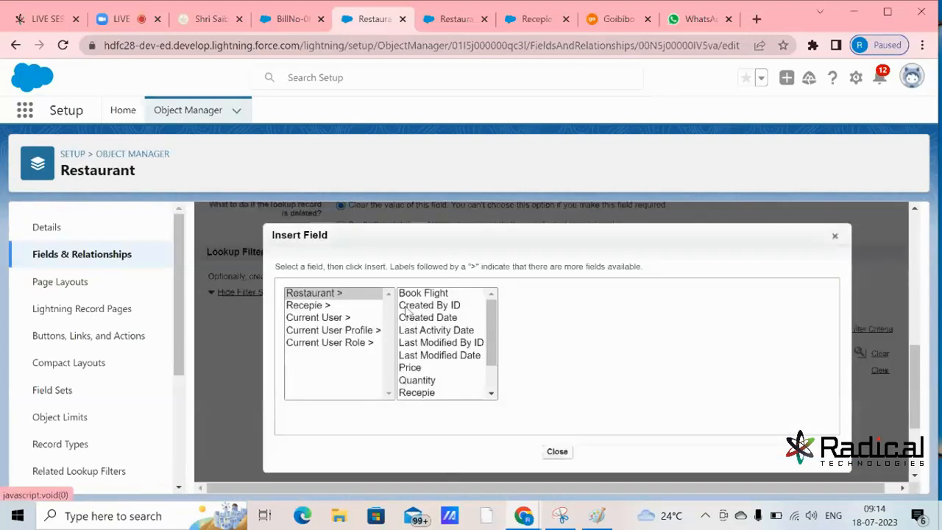
{"action": "scroll", "coordinate": [449, 342], "scroll_direction": "down", "scroll_amount": 1}
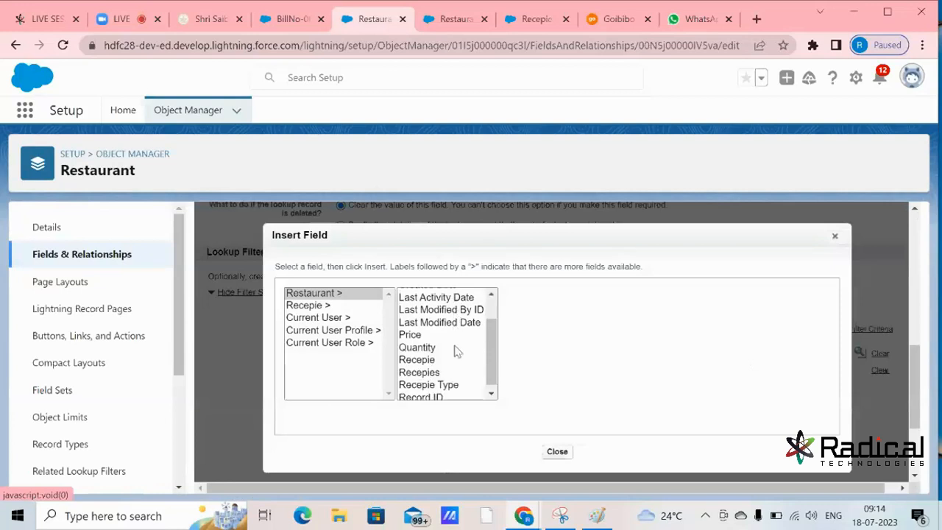
{"action": "left_click", "coordinate": [422, 380]}
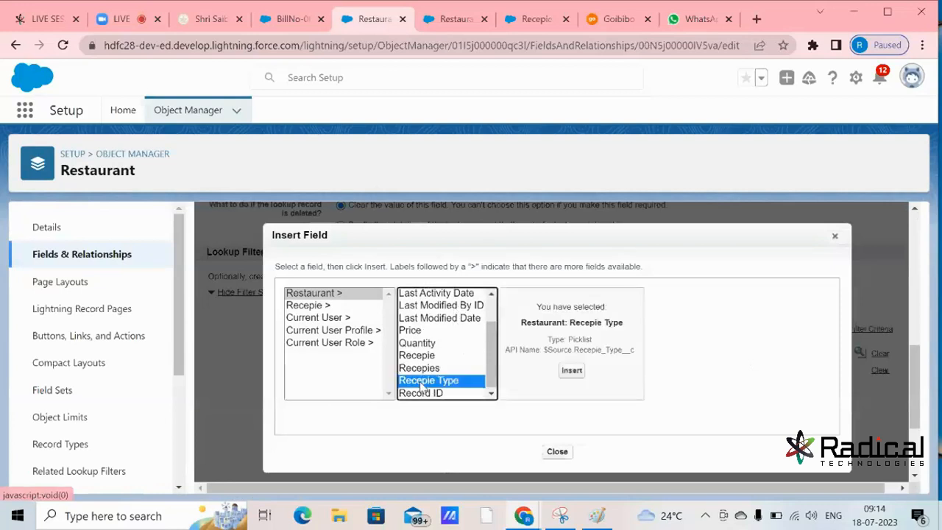
Step: Check the Recepie Type options on the open restaurant bill, keep NON VEG, and return to the lookup filter's field selection
{"action": "left_click", "coordinate": [286, 18]}
{"action": "scroll", "coordinate": [257, 229], "scroll_direction": "up", "scroll_amount": 2}
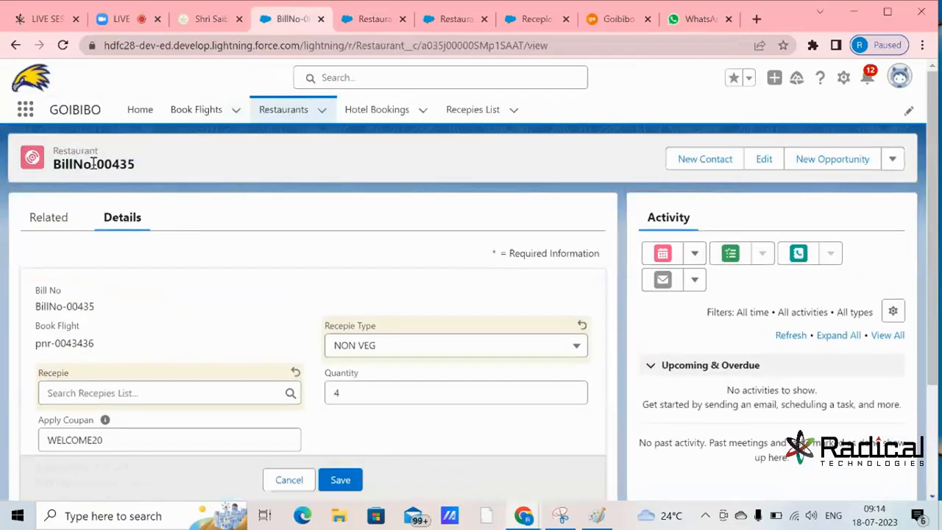
{"action": "left_click_drag", "start_coordinate": [59, 156], "coordinate": [91, 148]}
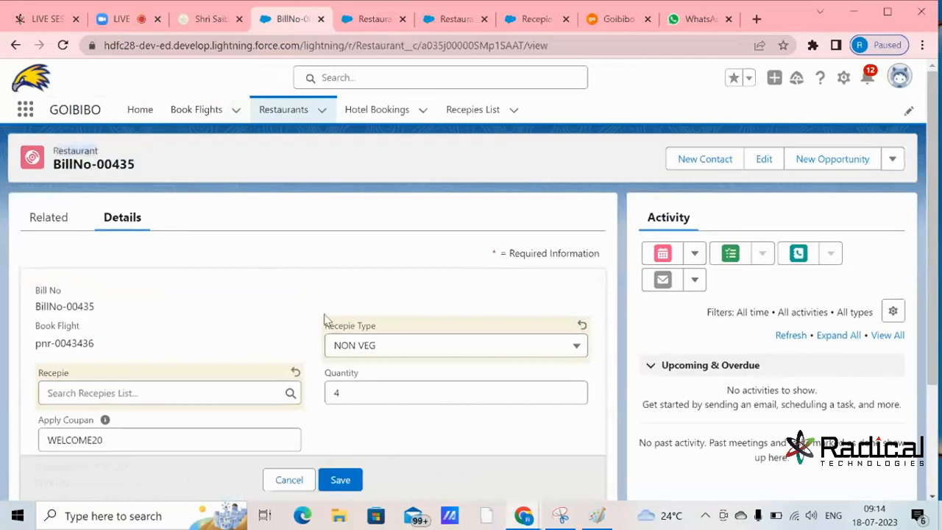
{"action": "left_click", "coordinate": [360, 342]}
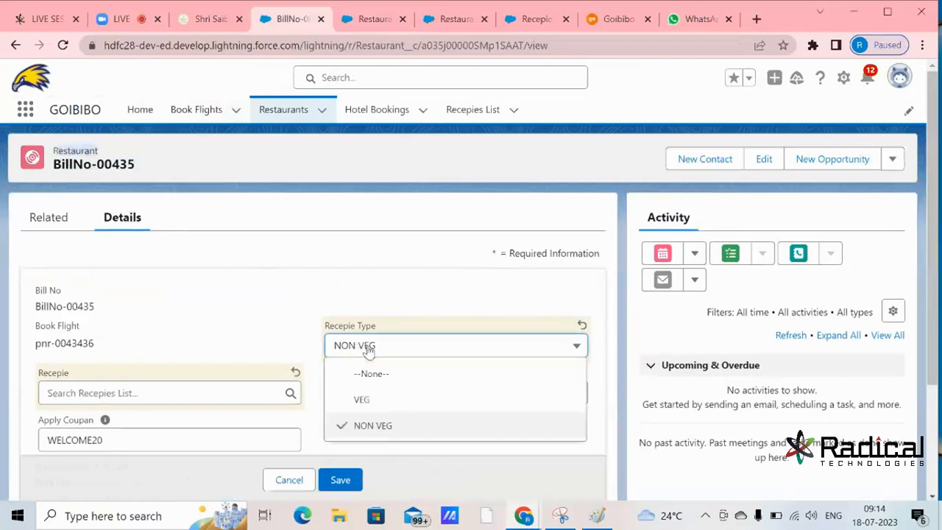
{"action": "left_click", "coordinate": [369, 424]}
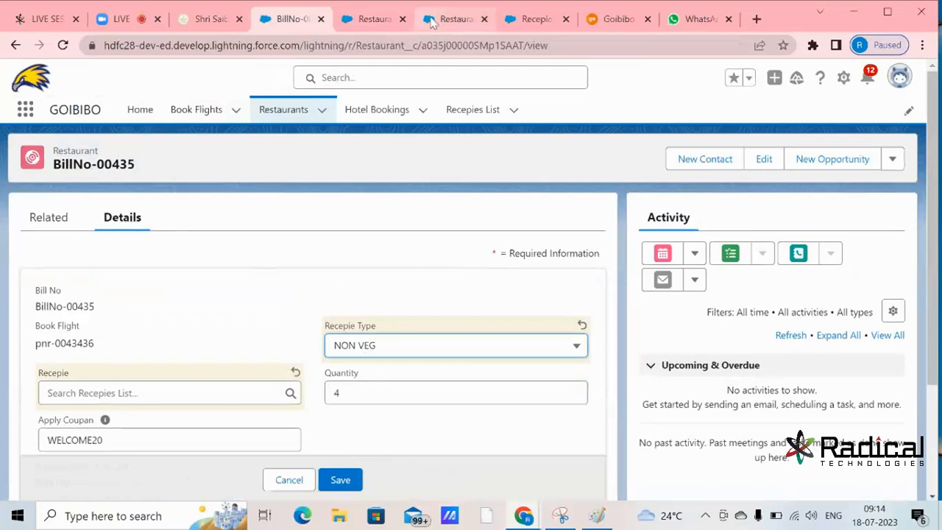
{"action": "mouse_move", "coordinate": [433, 23]}
{"action": "left_click", "coordinate": [371, 19]}
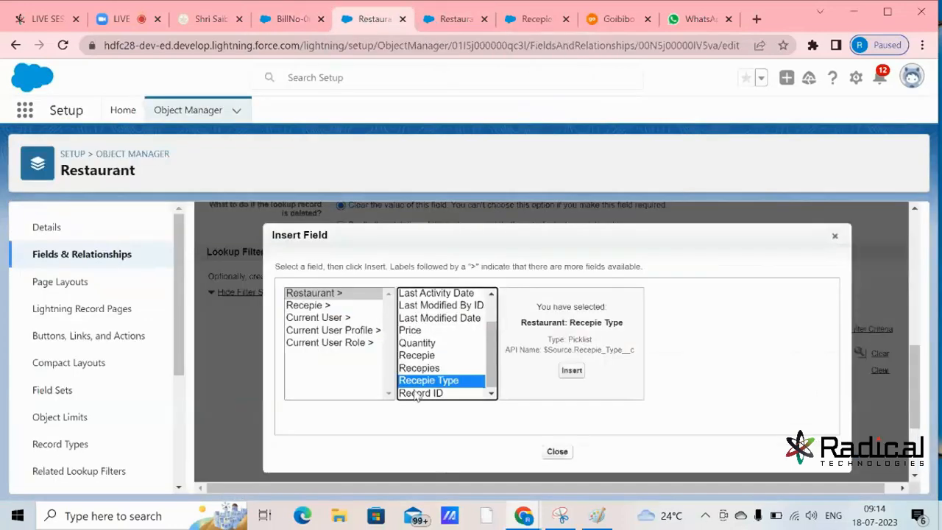
Step: Insert Restaurant: Recepie Type into the criterion, set it to equals a Field, and list the Recepie object's fields for the comparison
{"action": "left_click", "coordinate": [578, 373]}
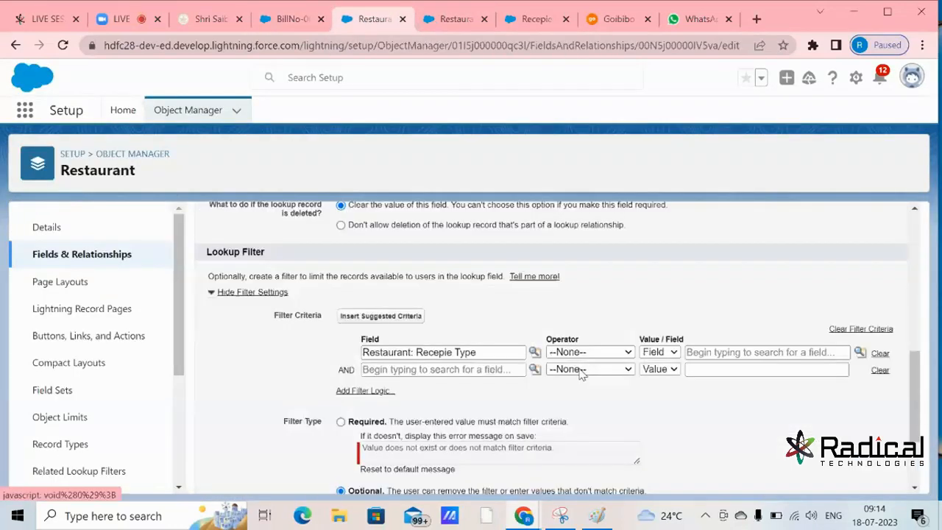
{"action": "left_click", "coordinate": [586, 354]}
{"action": "left_click", "coordinate": [579, 377]}
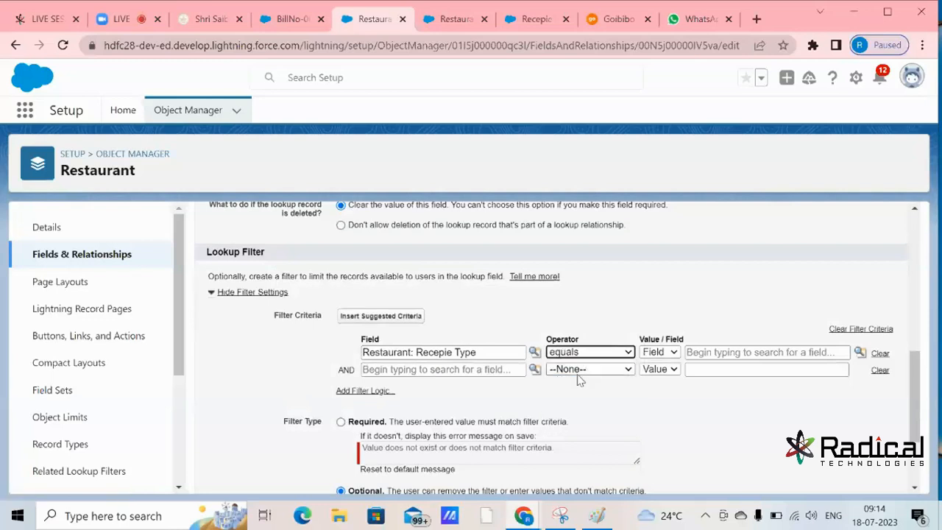
{"action": "left_click", "coordinate": [660, 353]}
{"action": "left_click", "coordinate": [660, 377]}
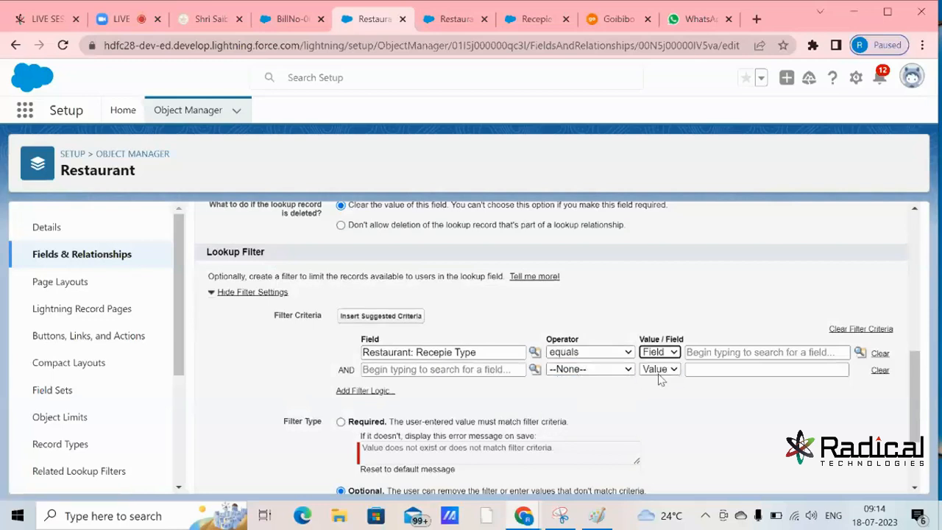
{"action": "left_click", "coordinate": [860, 352]}
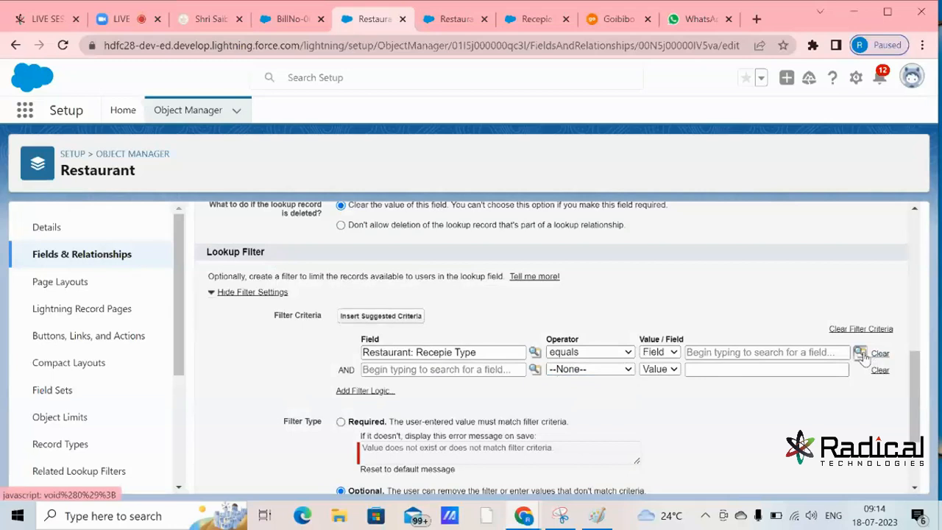
{"action": "left_click", "coordinate": [317, 306]}
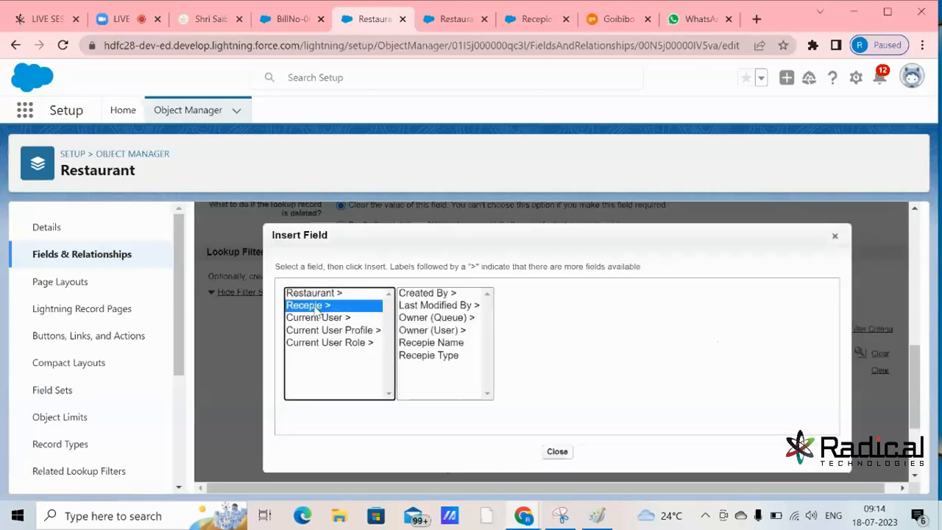
Step: Open the Egg Biryani record from the Recepies List, examine its Recepie Name and Recepie Type, and return to the lookup filter
{"action": "left_click", "coordinate": [293, 19]}
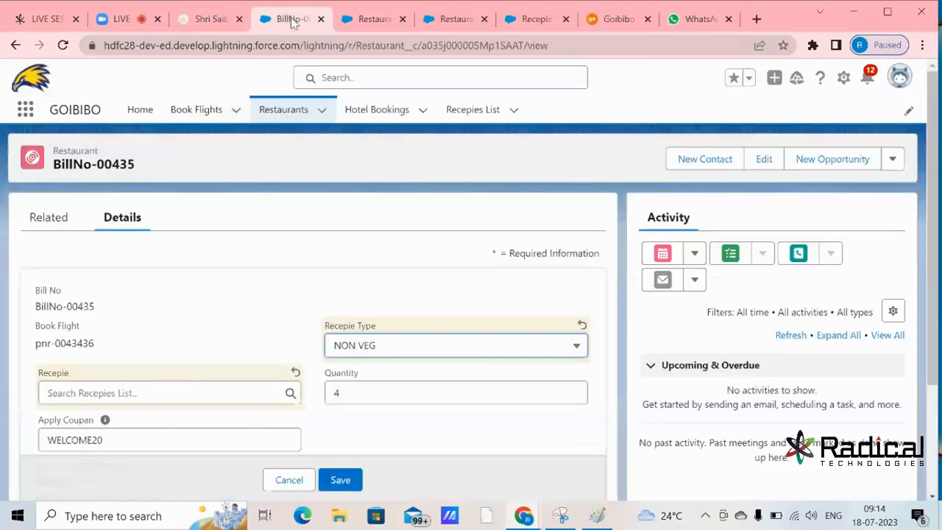
{"action": "middle_click", "coordinate": [479, 109]}
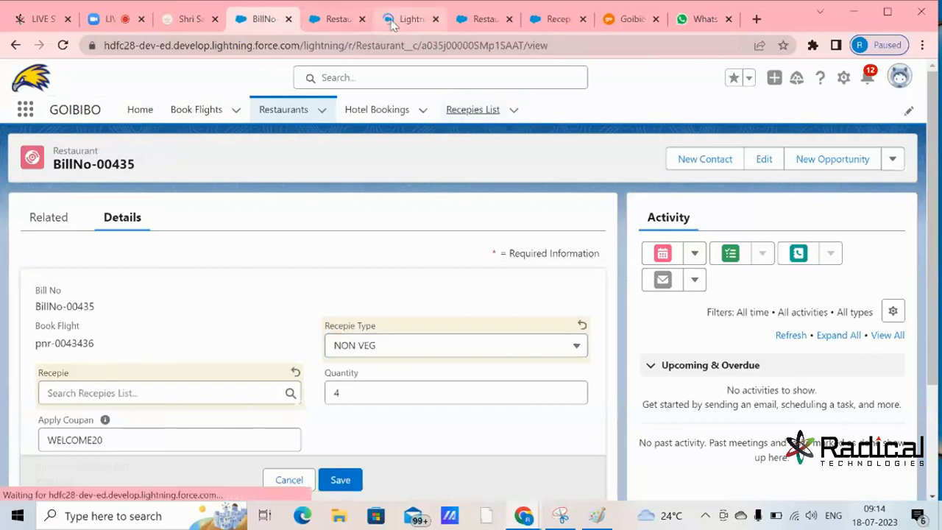
{"action": "left_click", "coordinate": [392, 25]}
{"action": "left_click", "coordinate": [258, 20]}
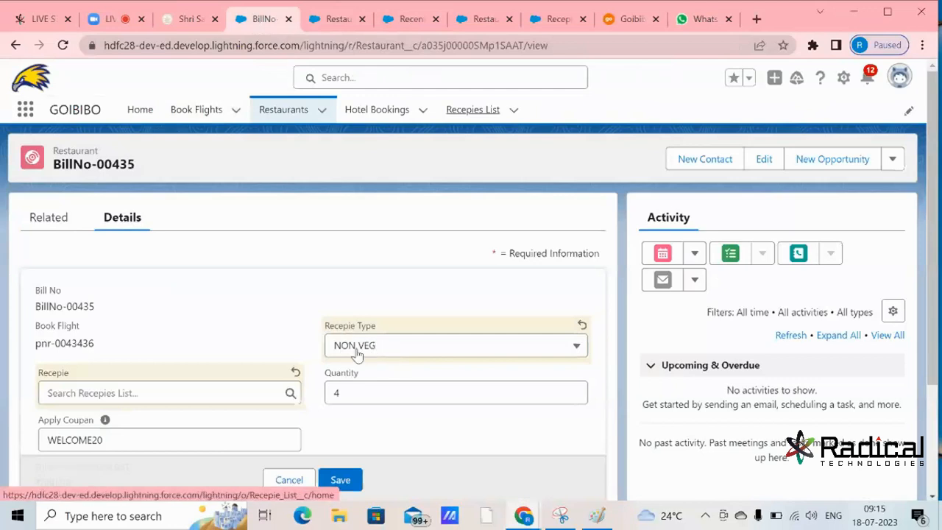
{"action": "left_click", "coordinate": [409, 19]}
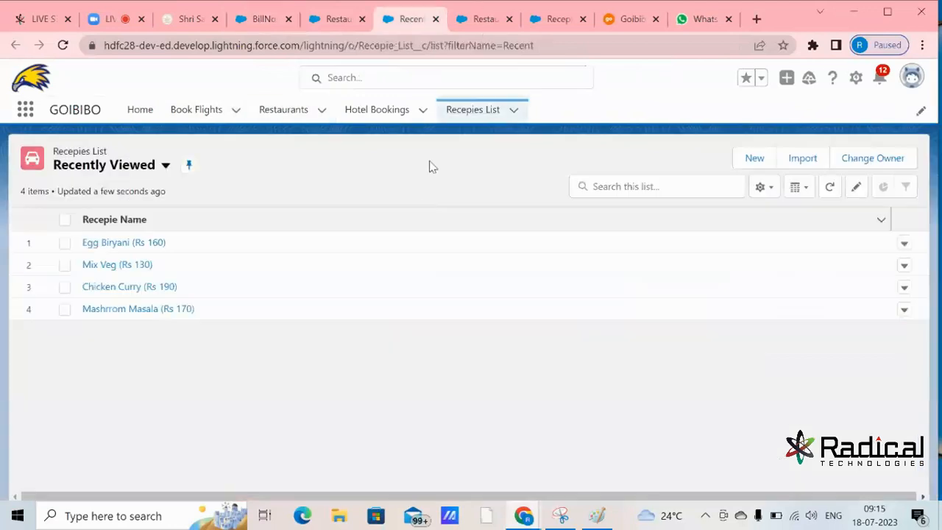
{"action": "left_click", "coordinate": [152, 244]}
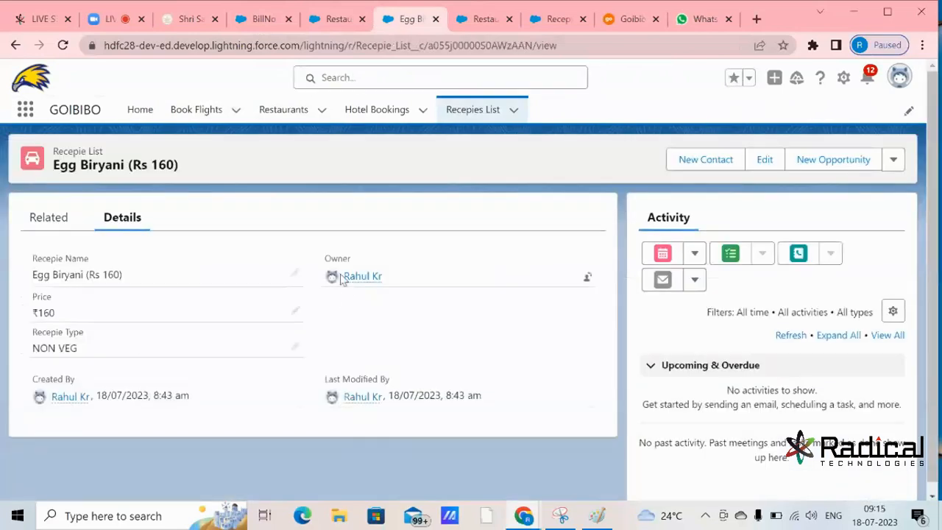
{"action": "left_click_drag", "start_coordinate": [40, 333], "coordinate": [48, 351]}
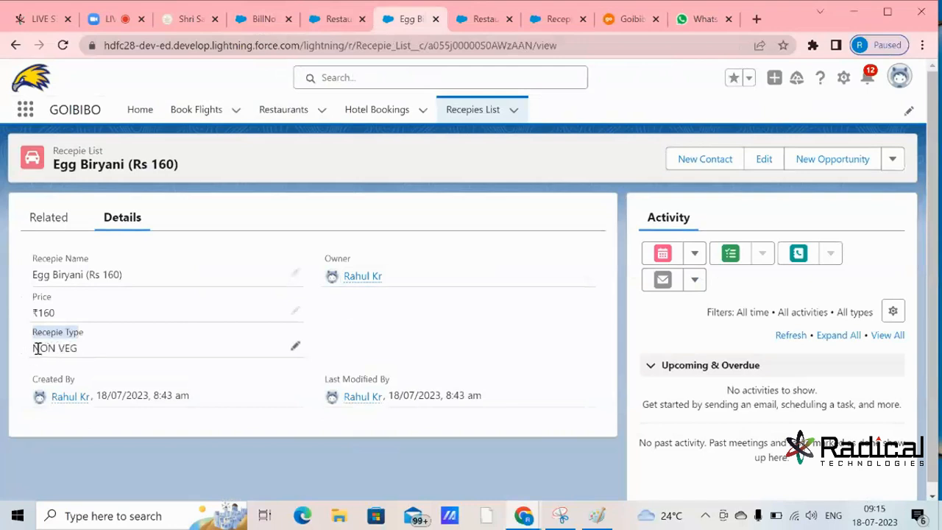
{"action": "left_click_drag", "start_coordinate": [34, 275], "coordinate": [116, 273]}
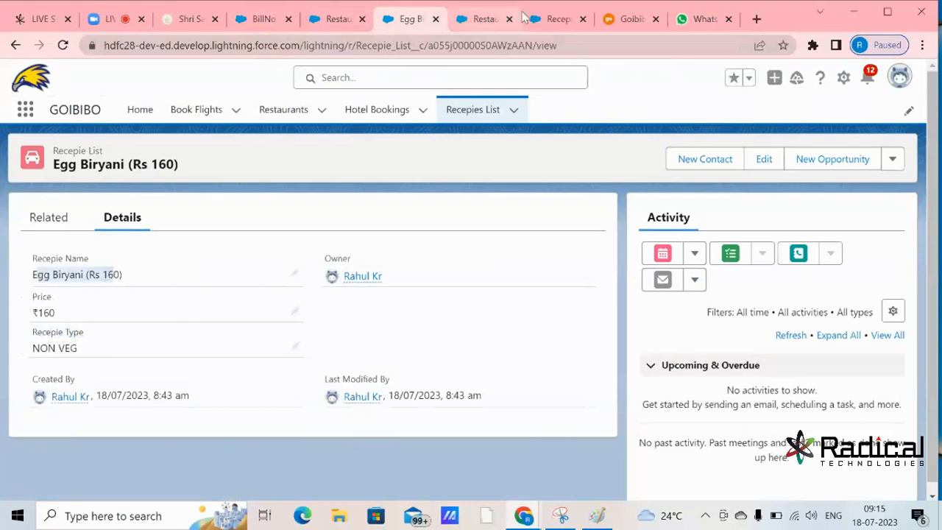
{"action": "left_click", "coordinate": [340, 23]}
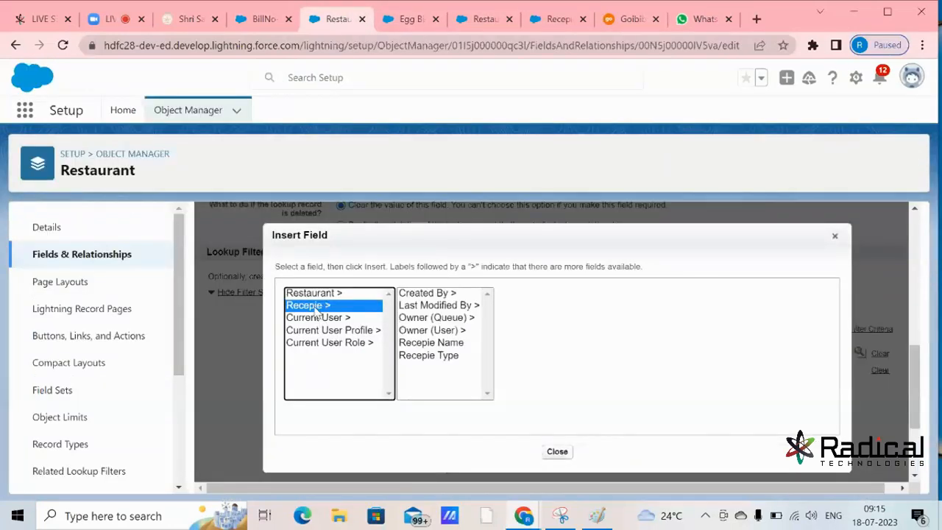
Step: Insert Recepie: Recepie Type as the comparison field, review the completed criterion, and save the Recepie field's lookup filter
{"action": "left_click", "coordinate": [427, 356]}
{"action": "left_click", "coordinate": [552, 372]}
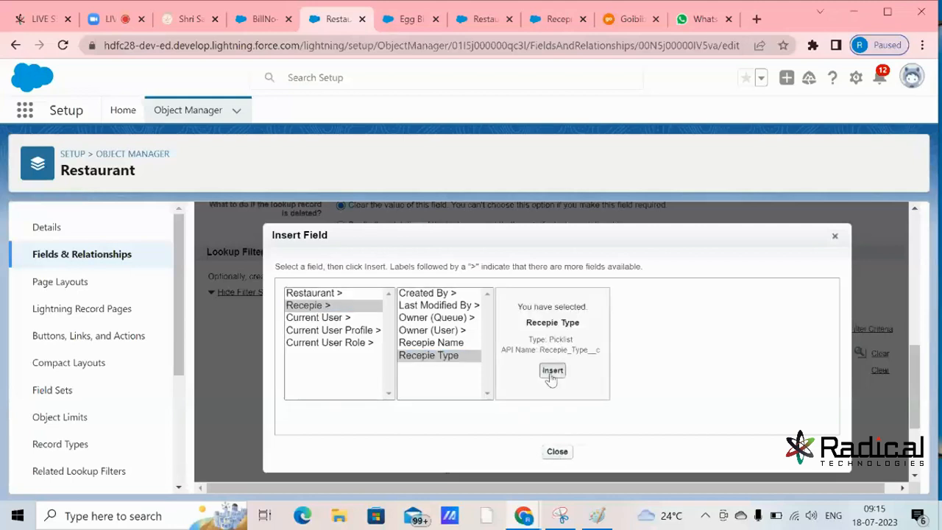
{"action": "left_click_drag", "start_coordinate": [480, 352], "coordinate": [412, 352]}
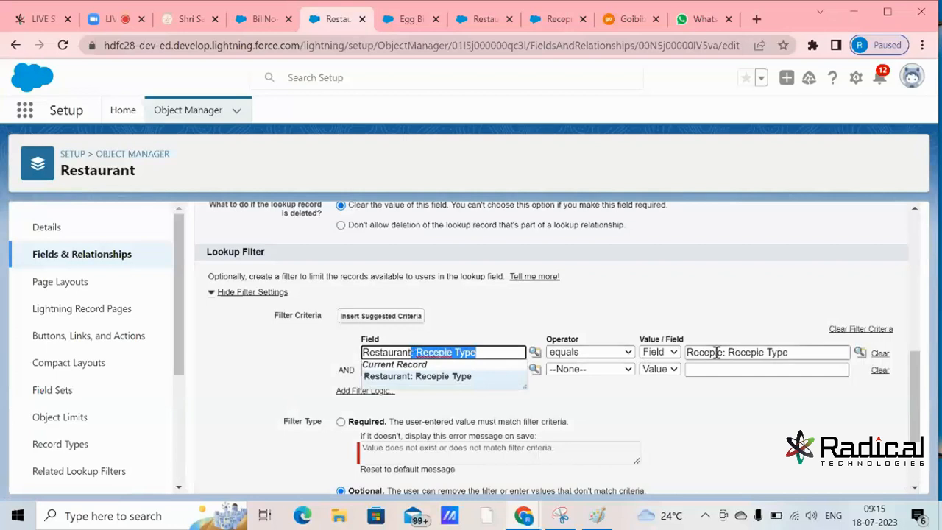
{"action": "left_click_drag", "start_coordinate": [793, 354], "coordinate": [736, 351]}
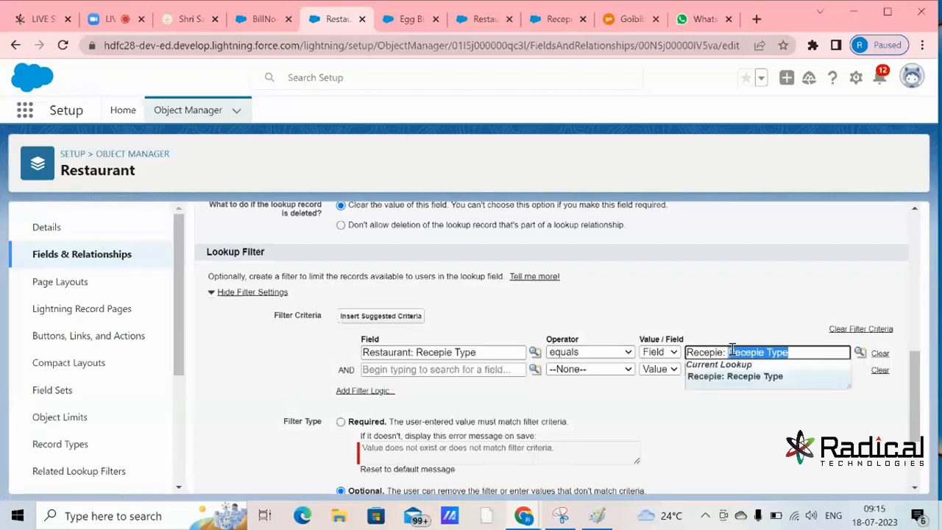
{"action": "left_click", "coordinate": [581, 315]}
{"action": "scroll", "coordinate": [549, 383], "scroll_direction": "down", "scroll_amount": 2}
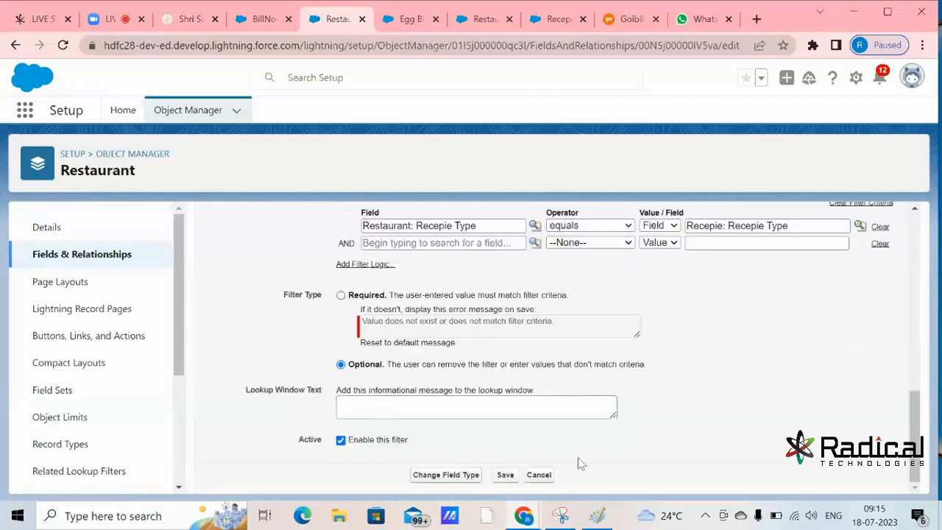
{"action": "left_click", "coordinate": [510, 475]}
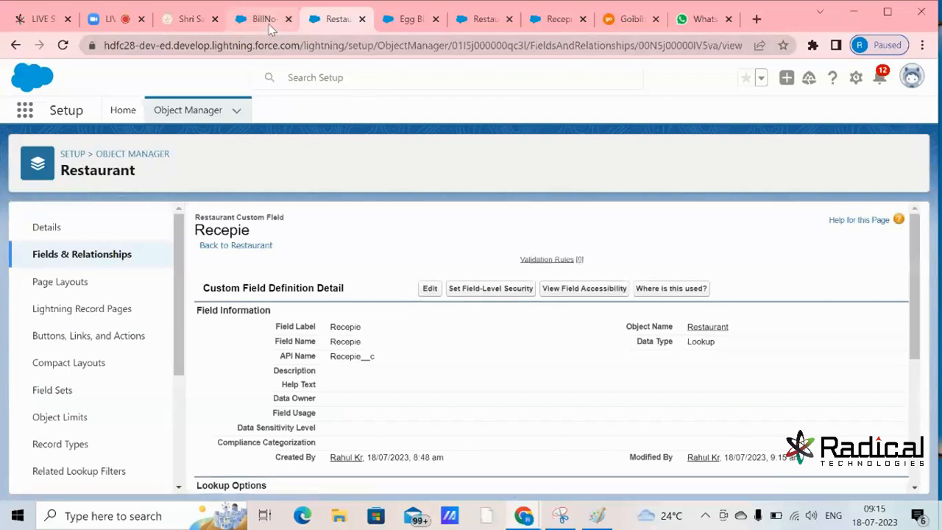
Step: Return to the restaurant bill, discard its unsaved edits and review the Recepie it holds
{"action": "key", "text": "ctrl+Page_Up"}
{"action": "left_click", "coordinate": [287, 480]}
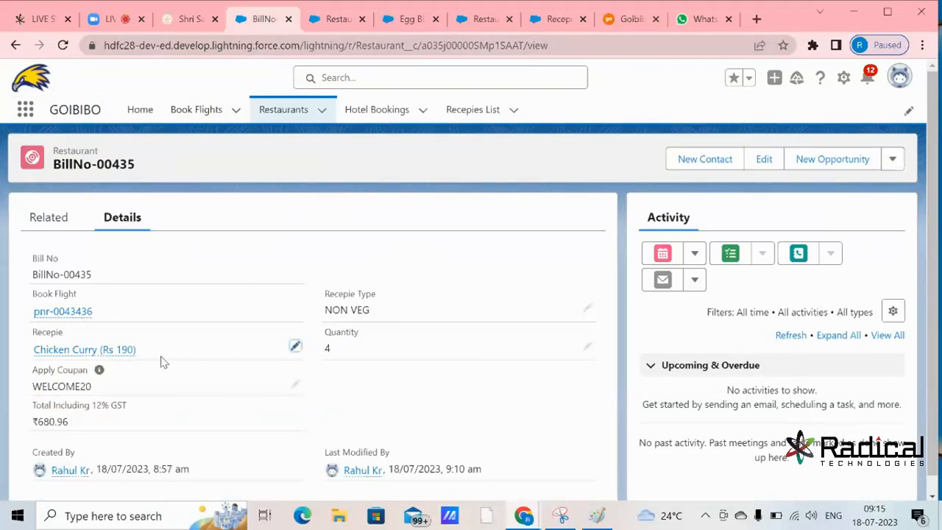
{"action": "mouse_move", "coordinate": [67, 360]}
{"action": "mouse_move", "coordinate": [34, 350]}
Step: Start a new custom field on the Restaurant object with the Lookup Relationship data type and proceed to the related object choice
{"action": "left_click", "coordinate": [338, 20]}
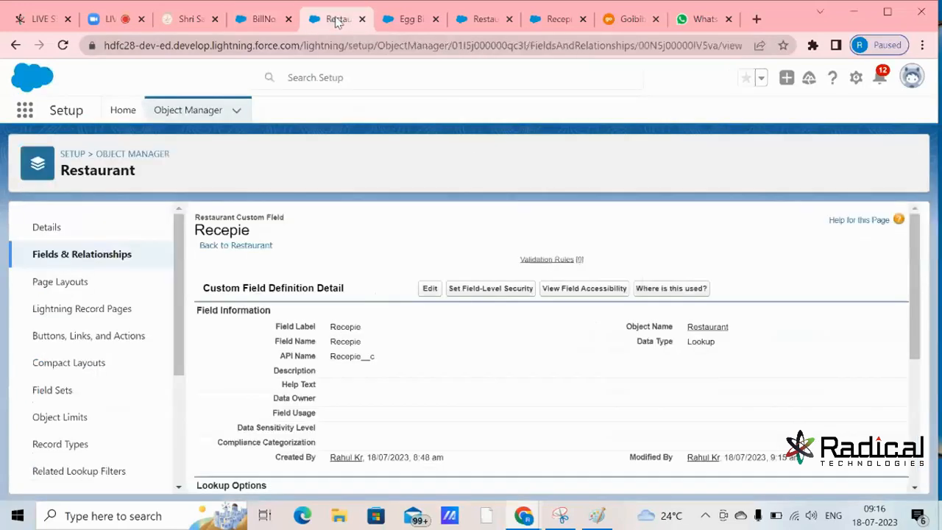
{"action": "left_click", "coordinate": [105, 255]}
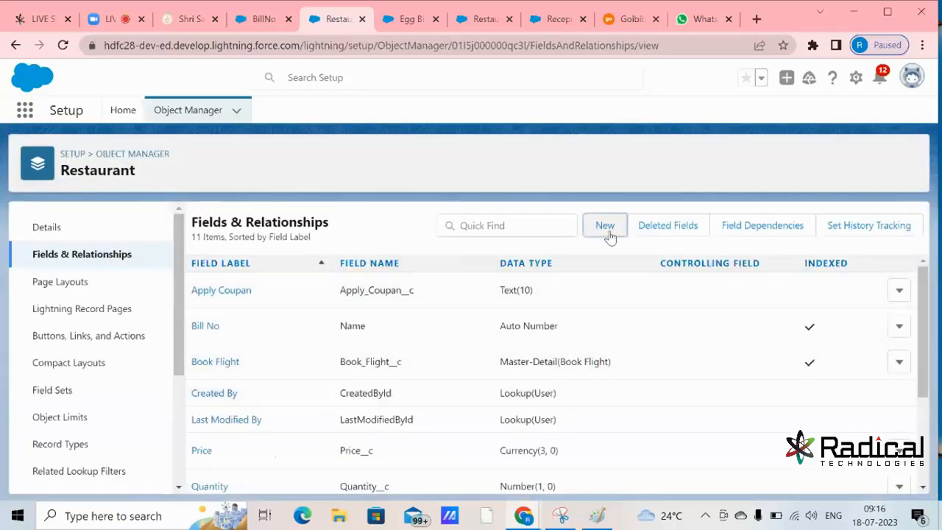
{"action": "left_click", "coordinate": [610, 233]}
{"action": "scroll", "coordinate": [474, 328], "scroll_direction": "down", "scroll_amount": 2}
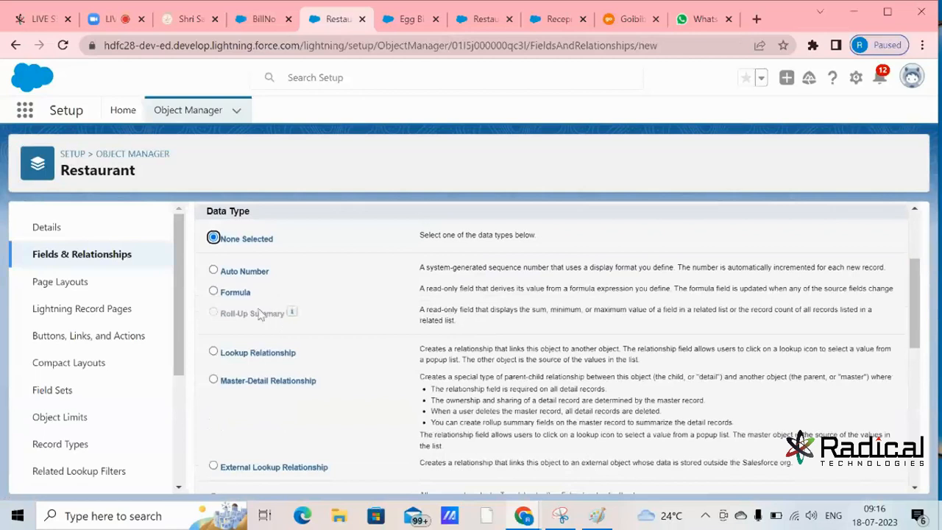
{"action": "left_click", "coordinate": [214, 352]}
{"action": "scroll", "coordinate": [476, 332], "scroll_direction": "up", "scroll_amount": 2}
{"action": "left_click", "coordinate": [855, 297]}
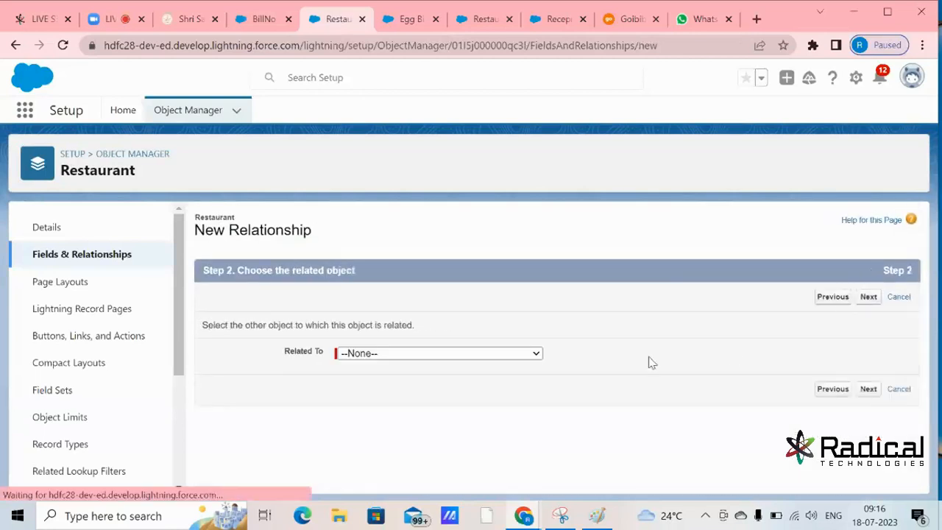
Step: Relate the new Restaurant lookup field to the Recepie List object and proceed to its label and name
{"action": "left_click", "coordinate": [496, 353]}
{"action": "scroll", "coordinate": [475, 279], "scroll_direction": "down", "scroll_amount": 15}
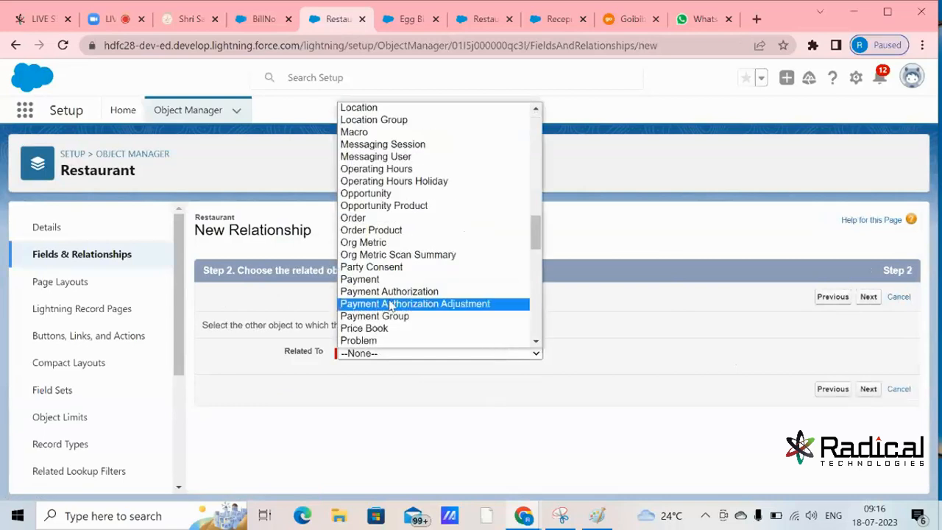
{"action": "scroll", "coordinate": [387, 268], "scroll_direction": "down", "scroll_amount": 10}
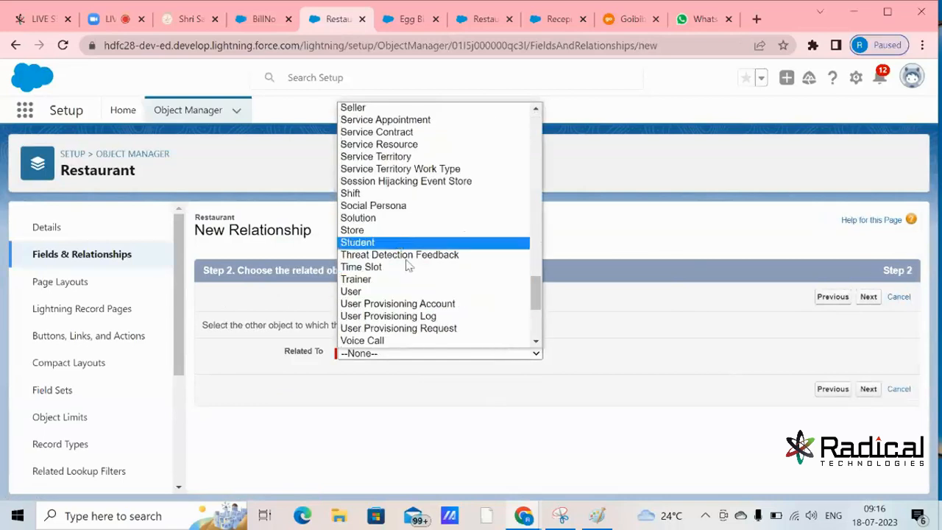
{"action": "scroll", "coordinate": [416, 273], "scroll_direction": "up", "scroll_amount": 4}
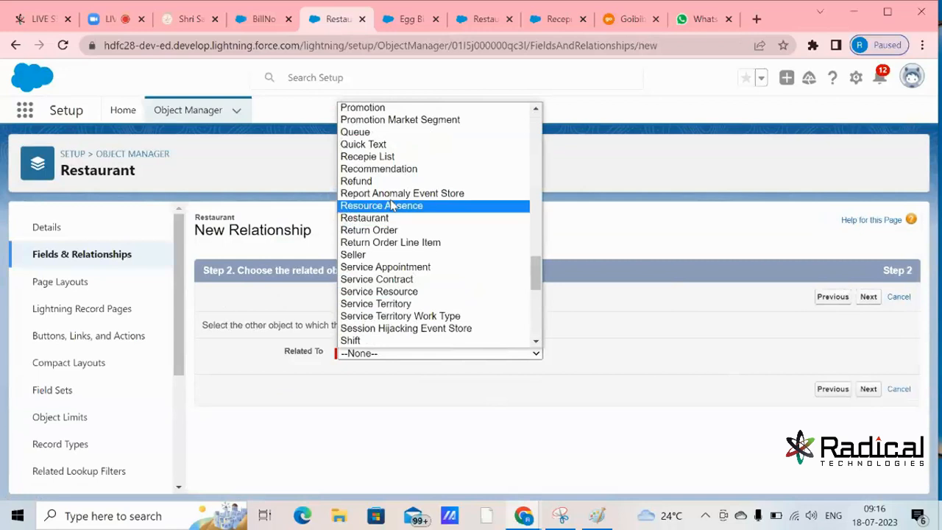
{"action": "left_click", "coordinate": [394, 157]}
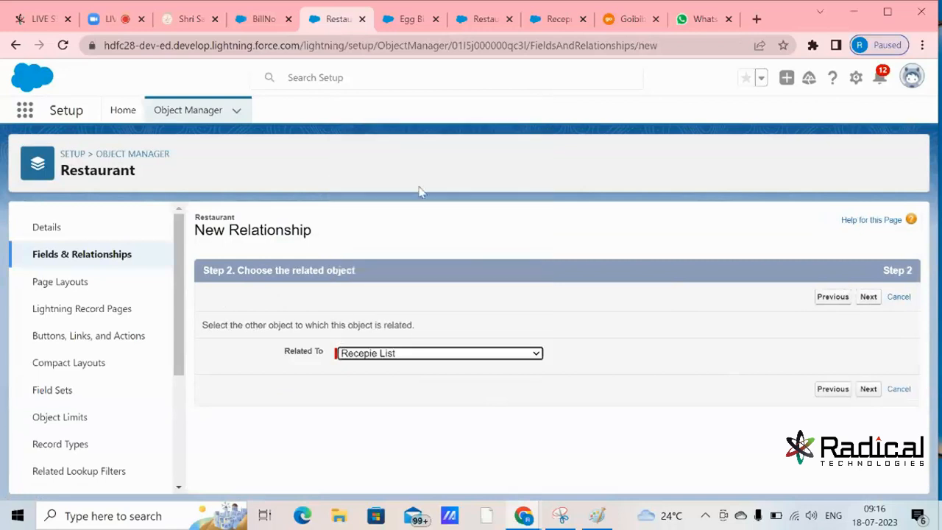
{"action": "left_click", "coordinate": [868, 389]}
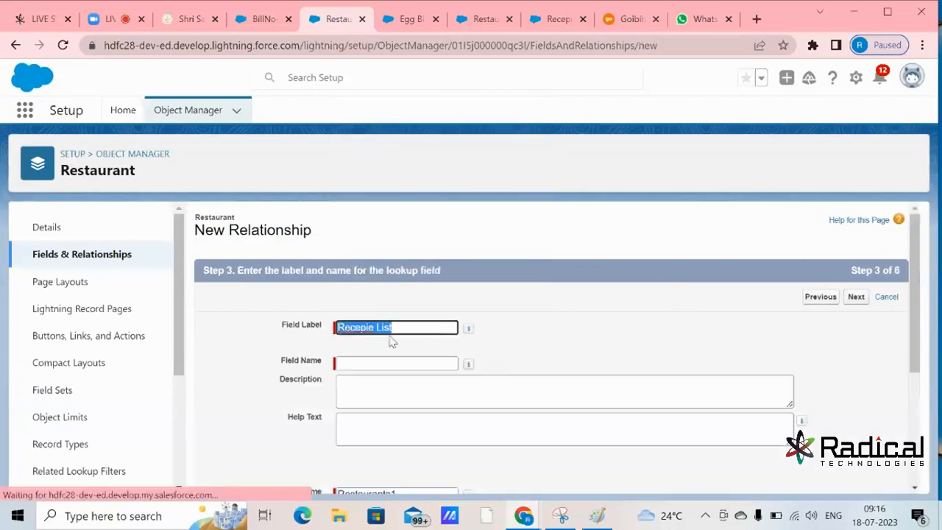
Step: Label the new lookup field Recepie and set its field name to Recepie1
{"action": "left_click", "coordinate": [398, 327]}
{"action": "key", "text": "BackSpace"}
{"action": "key", "text": "BackSpace"}
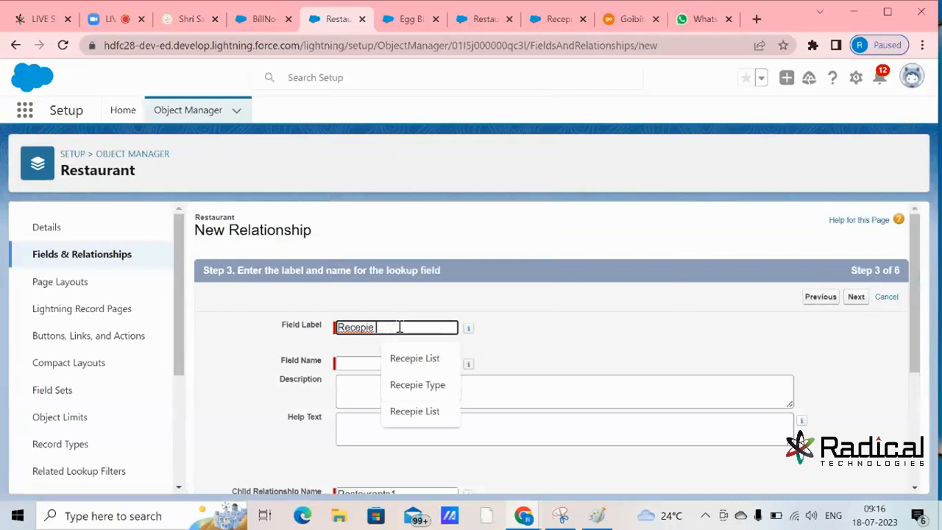
{"action": "key", "text": "BackSpace"}
{"action": "key", "text": "Tab"}
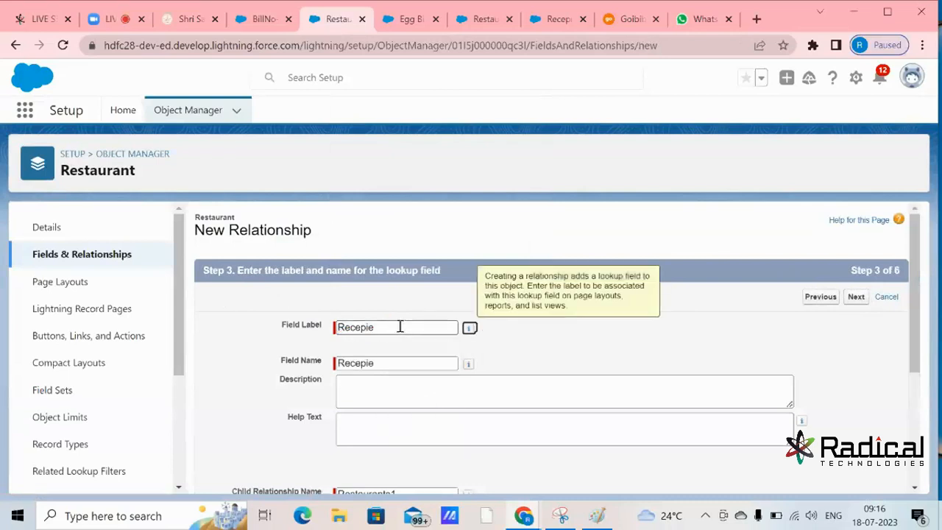
{"action": "left_click", "coordinate": [429, 362]}
{"action": "type", "text": "1"}
{"action": "left_click", "coordinate": [685, 313]}
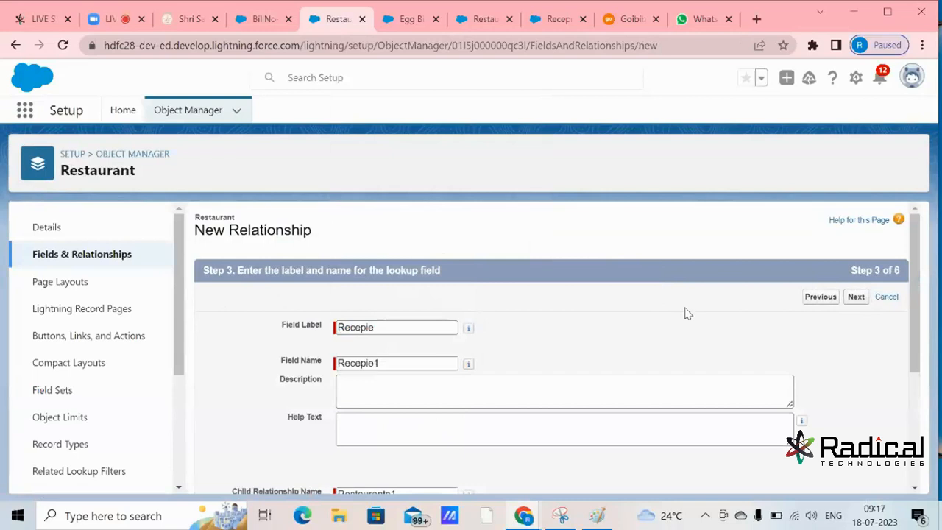
{"action": "left_click", "coordinate": [385, 326]}
{"action": "left_click", "coordinate": [576, 364]}
Step: Accept the default field-level security and page layout settings and save the new Recepie lookup field
{"action": "scroll", "coordinate": [585, 395], "scroll_direction": "down", "scroll_amount": 3}
{"action": "scroll", "coordinate": [584, 395], "scroll_direction": "up", "scroll_amount": 3}
{"action": "left_click", "coordinate": [855, 302]}
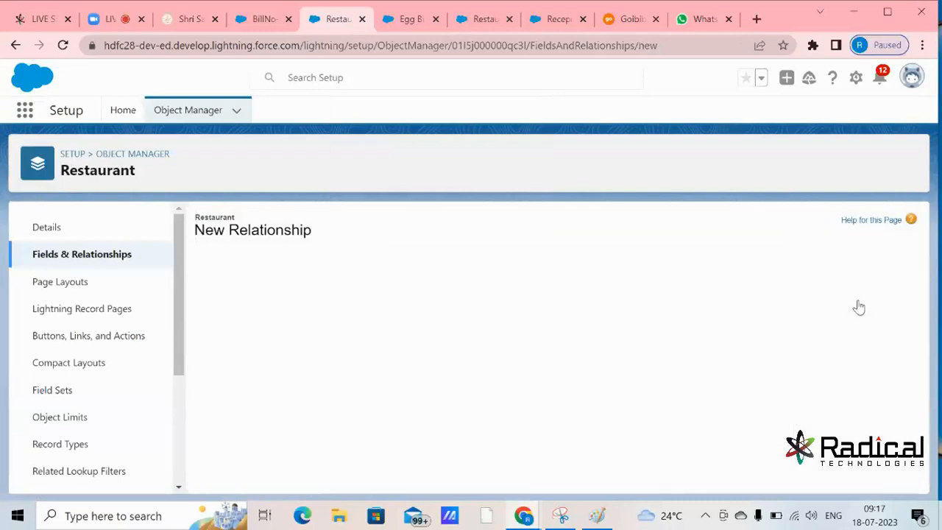
{"action": "left_click", "coordinate": [856, 298]}
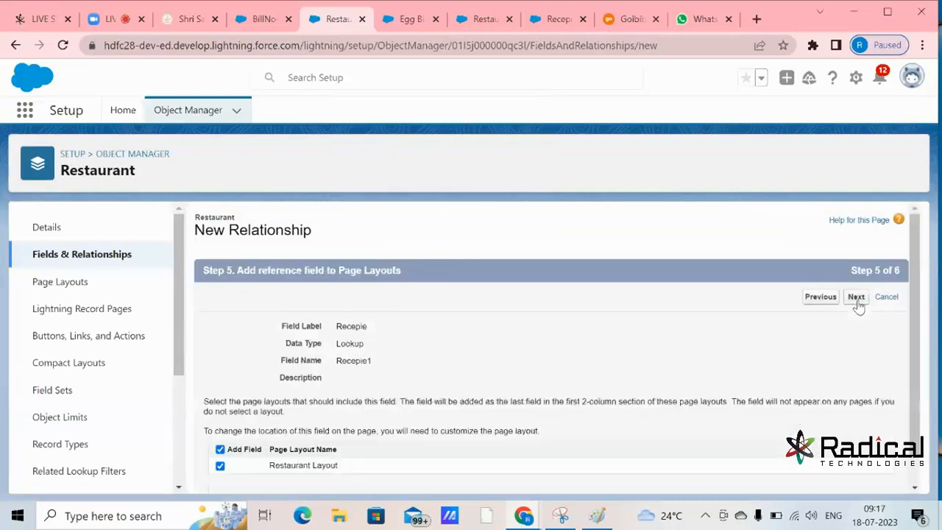
{"action": "left_click", "coordinate": [857, 304]}
{"action": "left_click", "coordinate": [857, 300]}
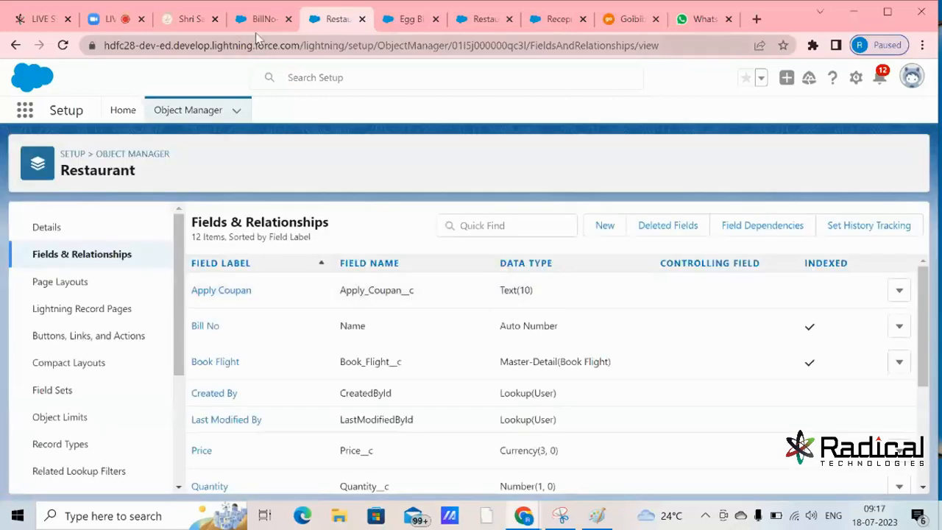
Step: Move the new Recepie field directly below the existing Recepie field in the Restaurant Layout and save the layout
{"action": "left_click", "coordinate": [58, 282]}
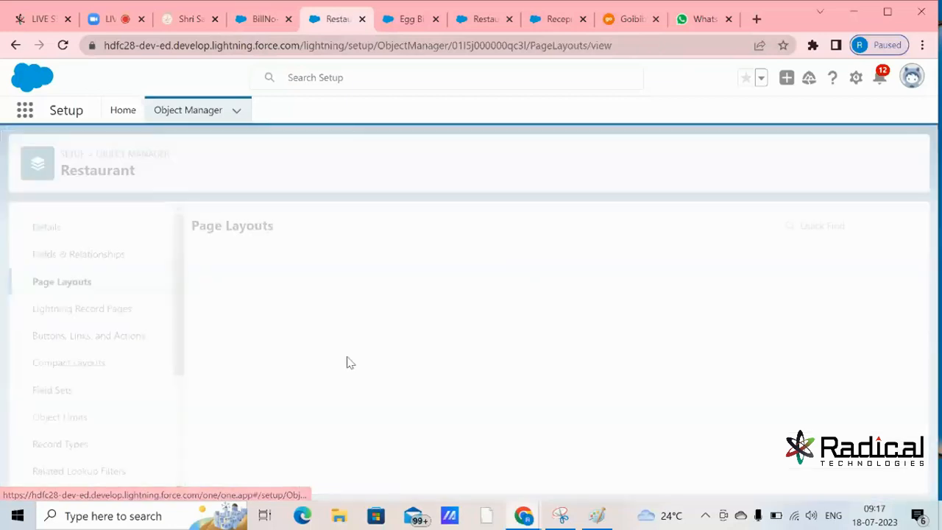
{"action": "left_click", "coordinate": [244, 293]}
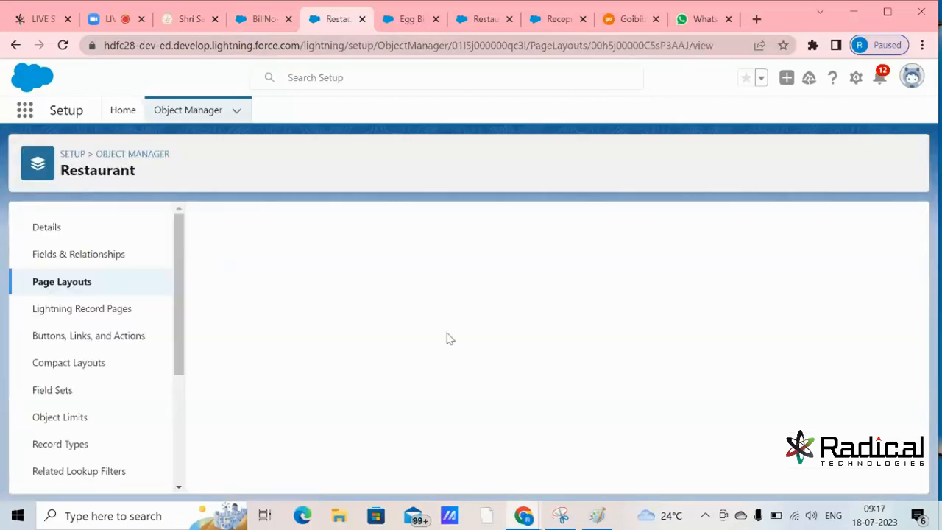
{"action": "scroll", "coordinate": [352, 378], "scroll_direction": "down", "scroll_amount": 6}
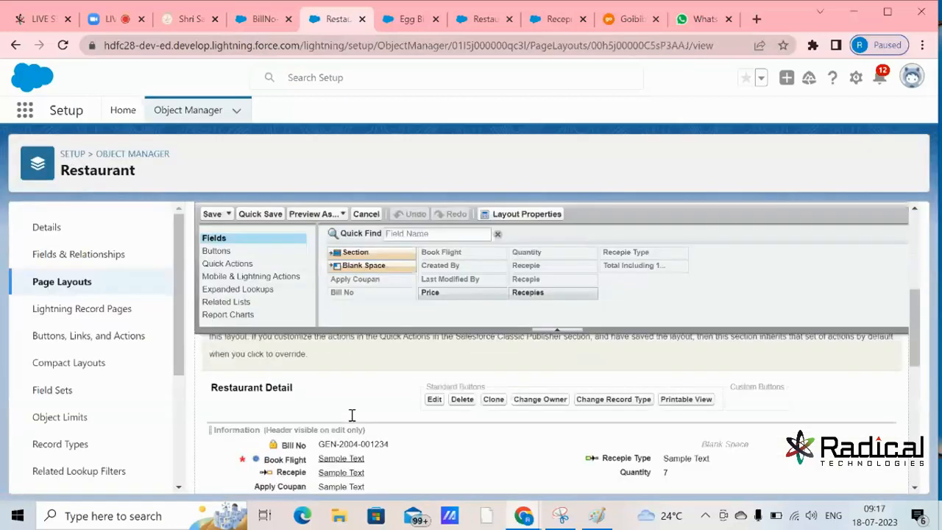
{"action": "left_click", "coordinate": [326, 443]}
{"action": "left_click_drag", "start_coordinate": [326, 442], "coordinate": [308, 405]}
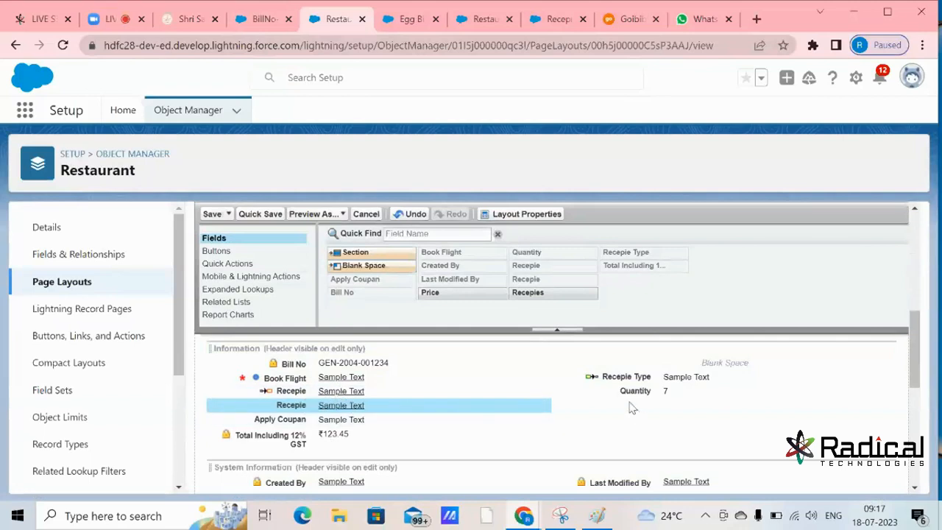
{"action": "left_click", "coordinate": [211, 213]}
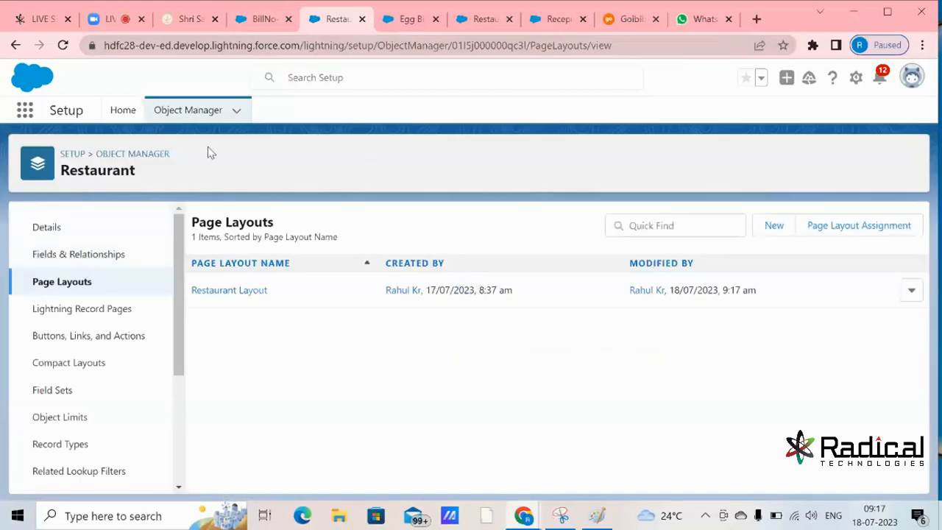
Step: Return to the restaurant bill, reload it, and examine its two Recepie fields
{"action": "left_click", "coordinate": [265, 28]}
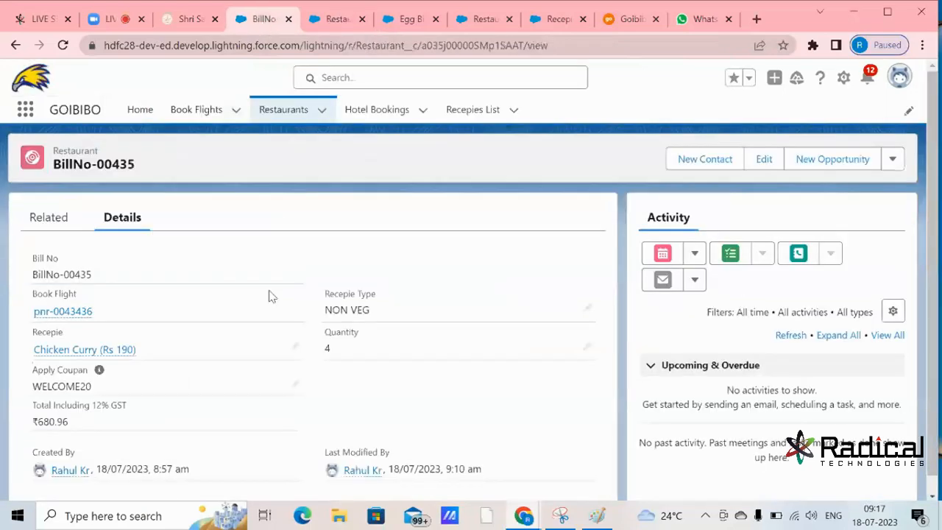
{"action": "left_click", "coordinate": [62, 45]}
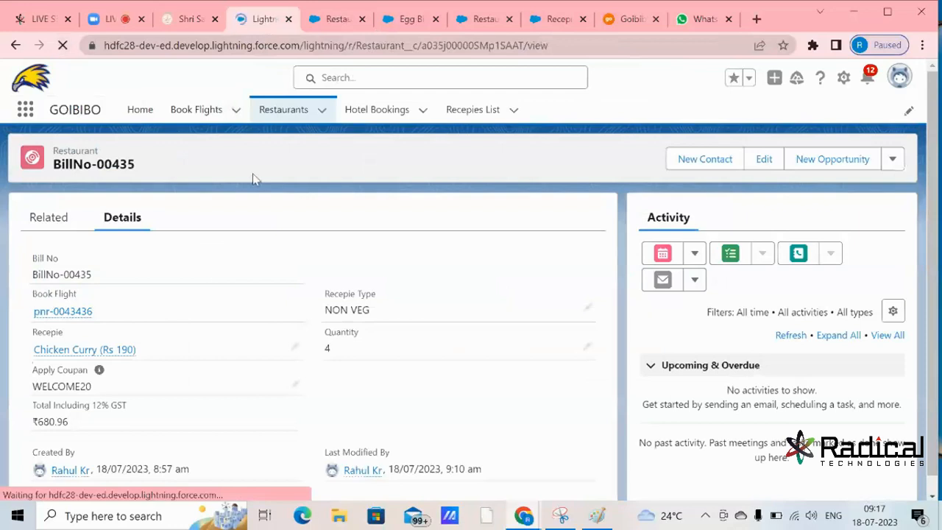
{"action": "key", "text": "XF86MonBrightnessUp"}
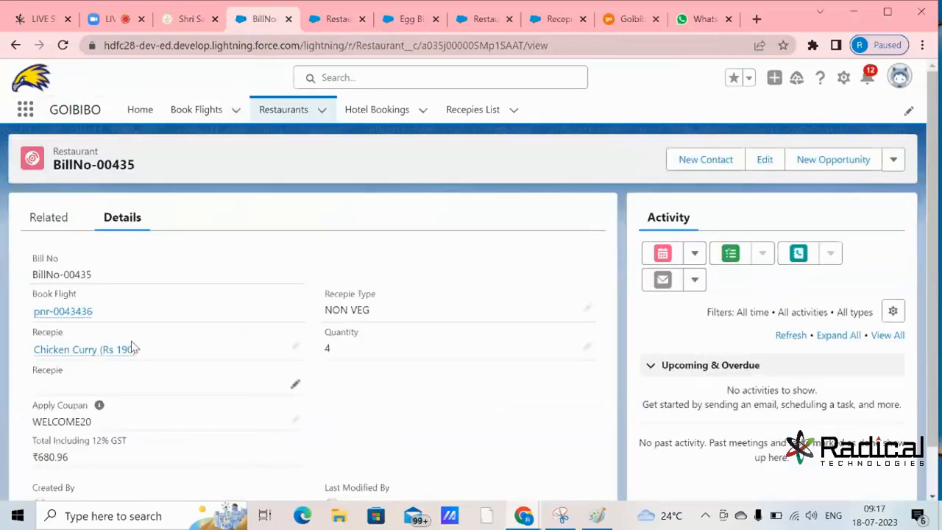
{"action": "mouse_move", "coordinate": [83, 353]}
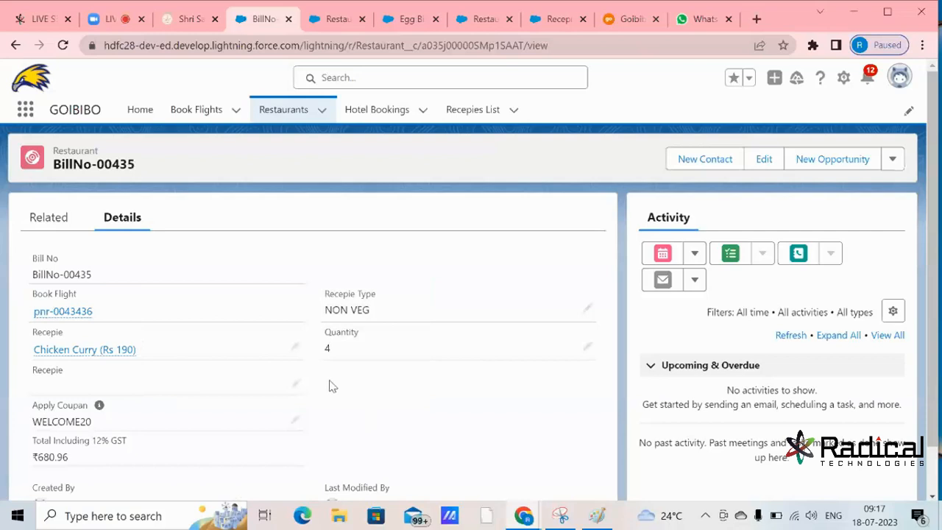
Step: Edit the bill, setting Recepie Type to VEG and the second Recepie field to Mix Veg (Rs 130)
{"action": "left_click", "coordinate": [587, 310]}
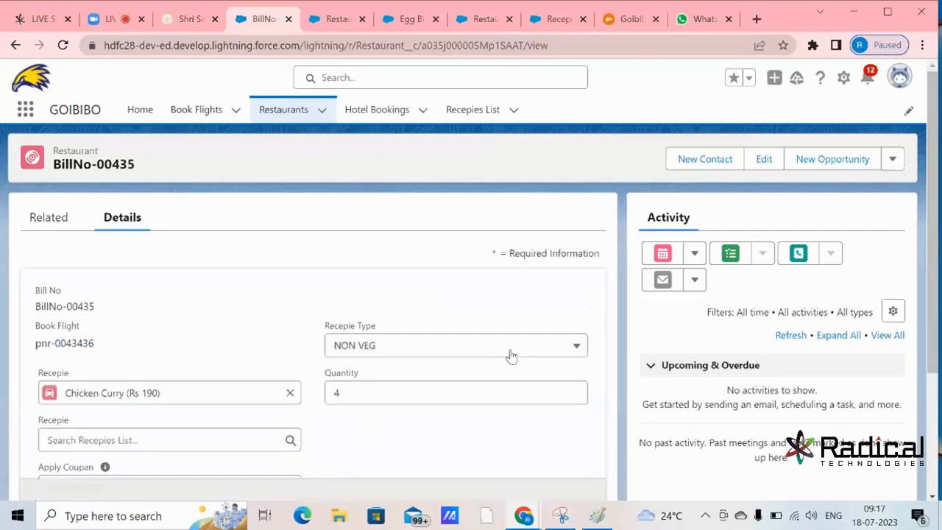
{"action": "left_click", "coordinate": [509, 352]}
{"action": "left_click", "coordinate": [406, 400]}
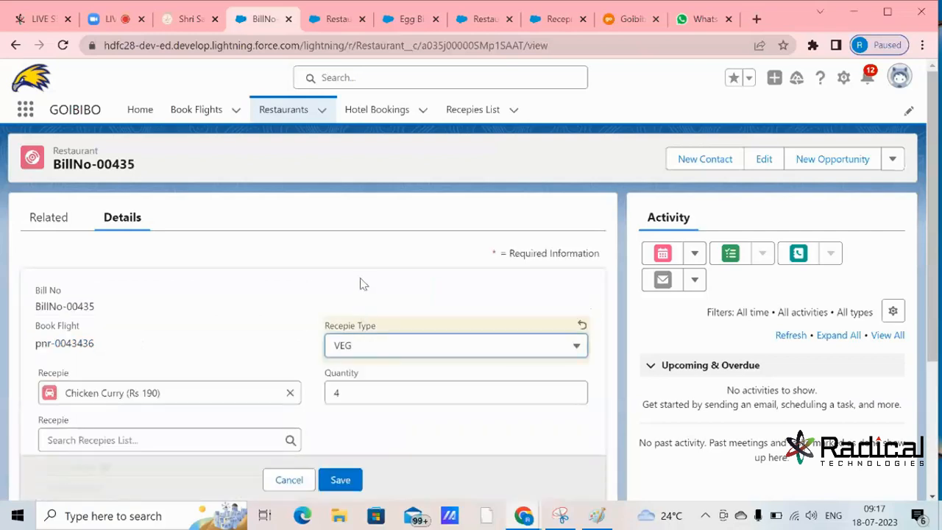
{"action": "scroll", "coordinate": [365, 309], "scroll_direction": "down", "scroll_amount": 1}
{"action": "left_click", "coordinate": [254, 369]}
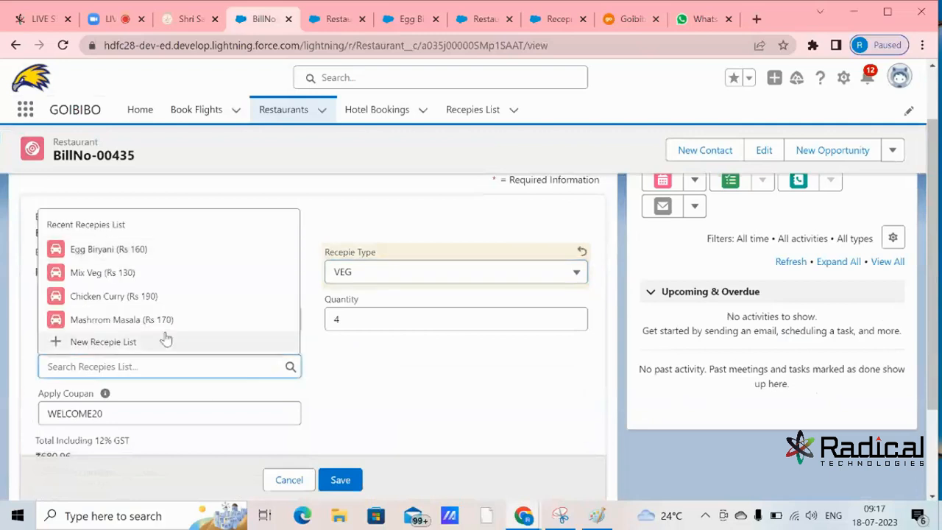
{"action": "left_click", "coordinate": [110, 273]}
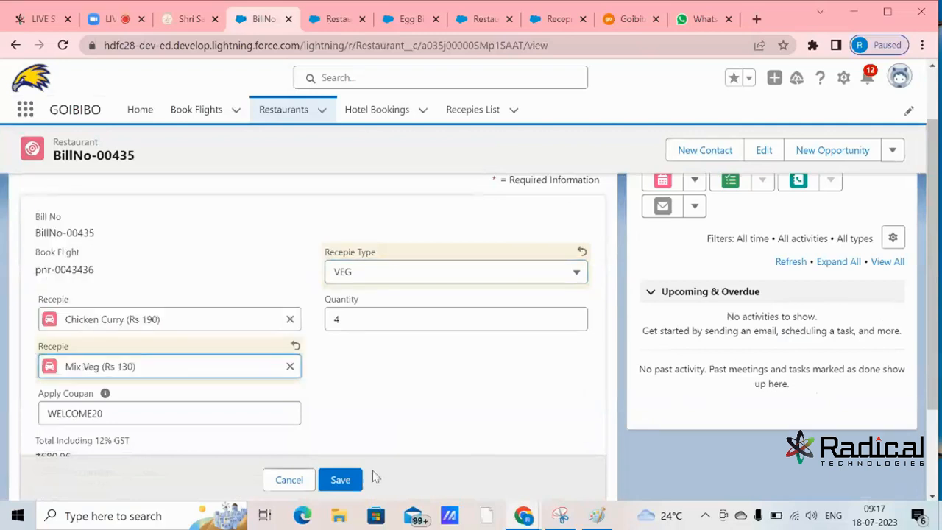
{"action": "left_click", "coordinate": [427, 387]}
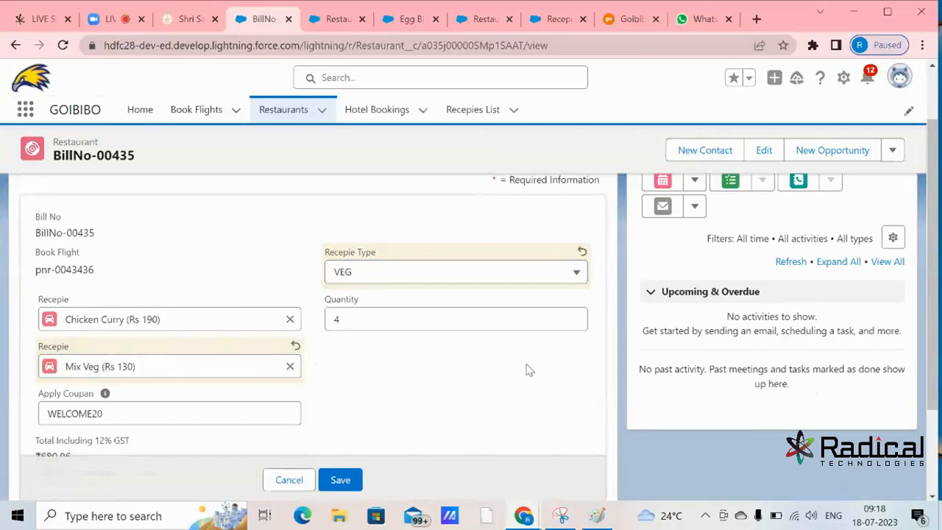
Step: Start a new custom field on the Restaurant object with the Number data type and proceed to its details
{"action": "left_click", "coordinate": [349, 16]}
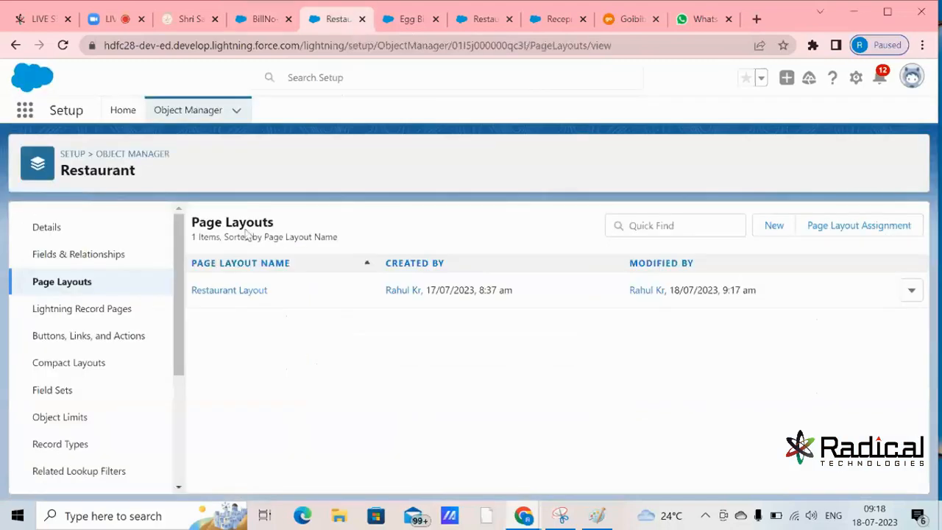
{"action": "left_click", "coordinate": [42, 255]}
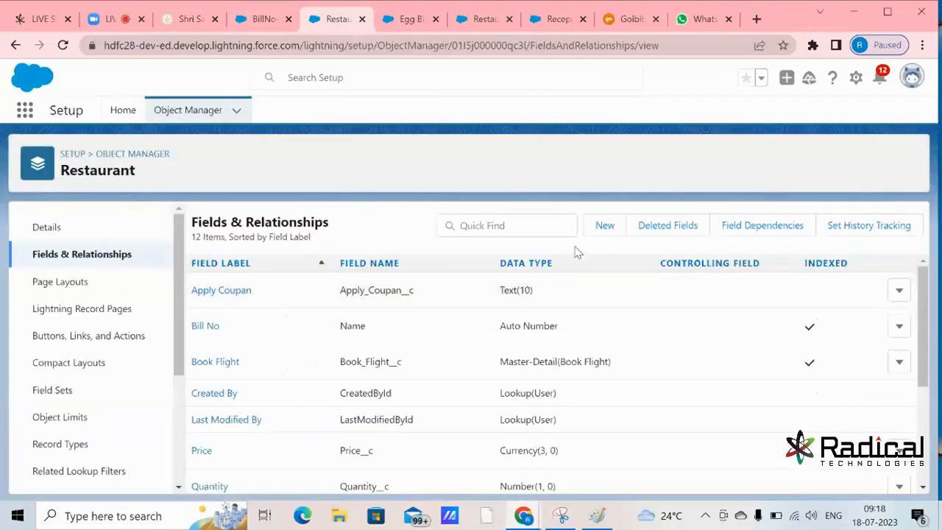
{"action": "left_click", "coordinate": [598, 229]}
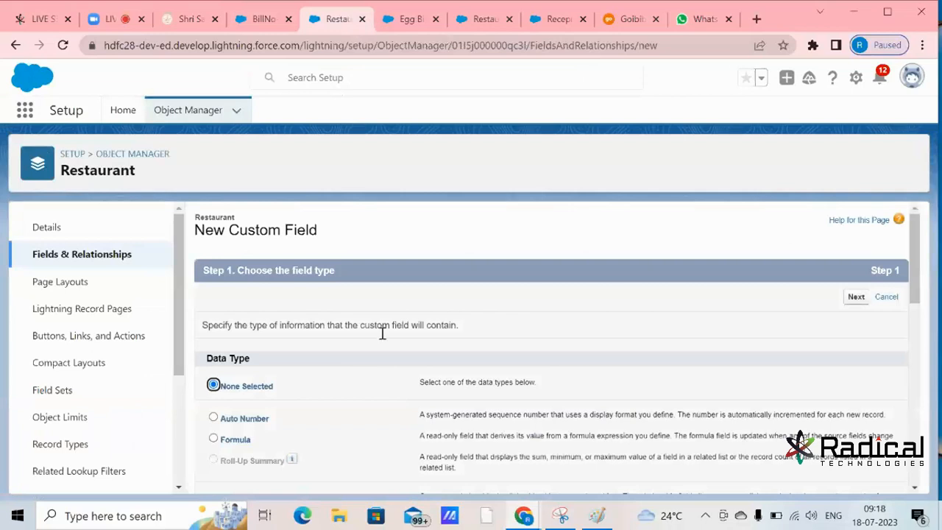
{"action": "scroll", "coordinate": [311, 375], "scroll_direction": "down", "scroll_amount": 5}
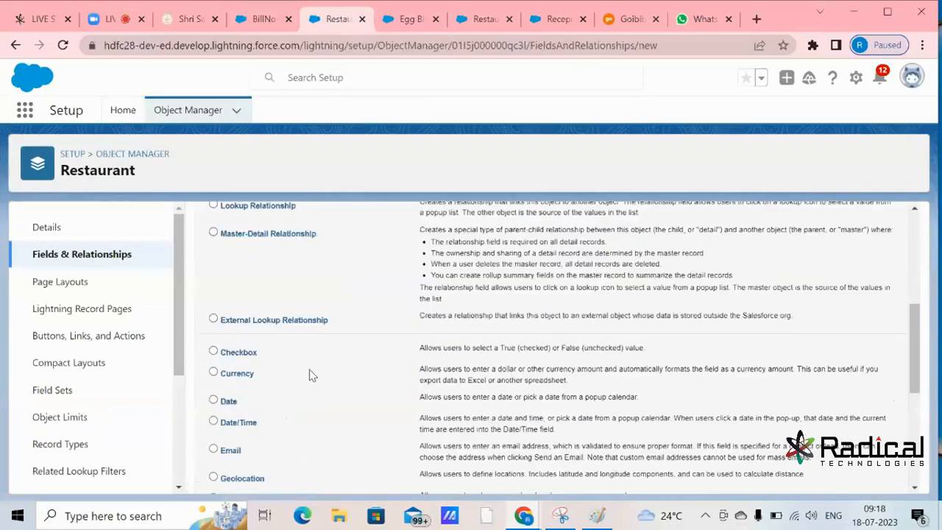
{"action": "scroll", "coordinate": [228, 421], "scroll_direction": "down", "scroll_amount": 1}
{"action": "left_click", "coordinate": [228, 427]}
{"action": "scroll", "coordinate": [749, 396], "scroll_direction": "up", "scroll_amount": 10}
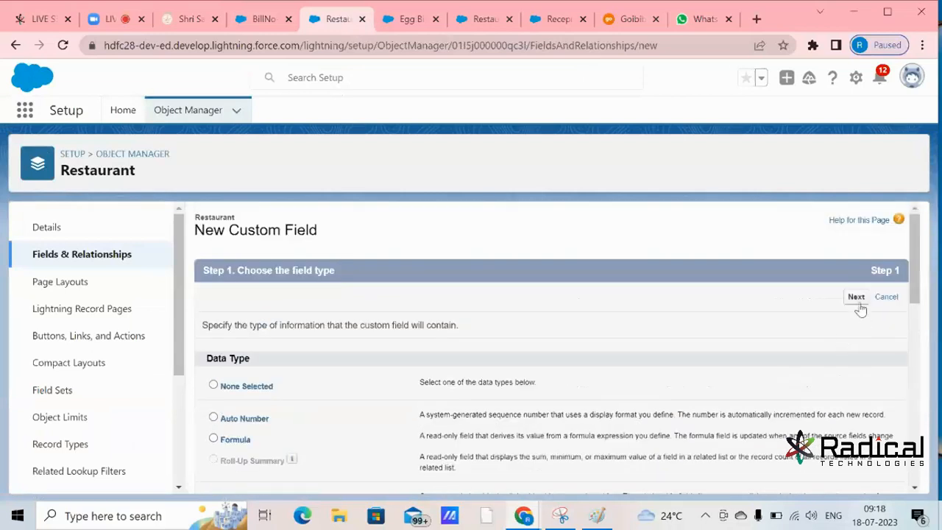
{"action": "left_click", "coordinate": [856, 298]}
Step: Label the number field Quantity with length 1 and field name Quantity1, and continue through the default field-level security
{"action": "left_click", "coordinate": [421, 330]}
{"action": "type", "text": "Quantity"}
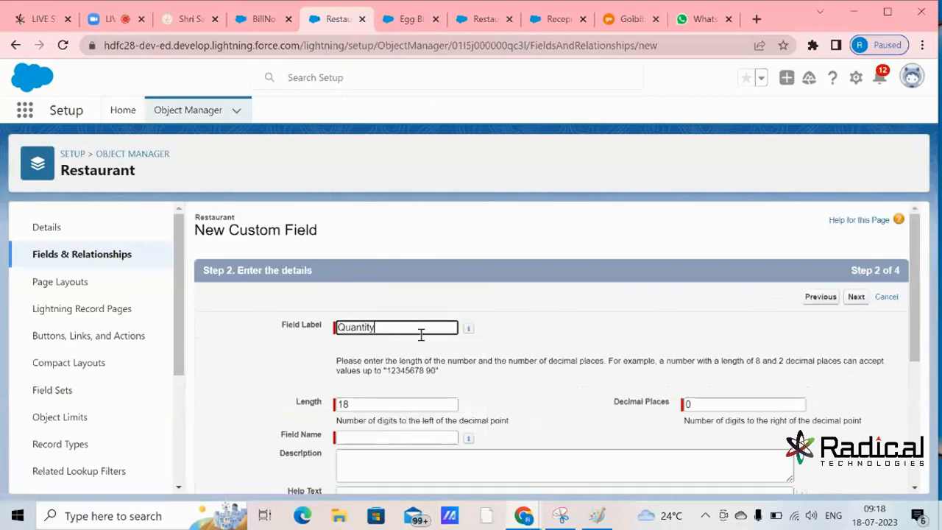
{"action": "key", "text": "Tab"}
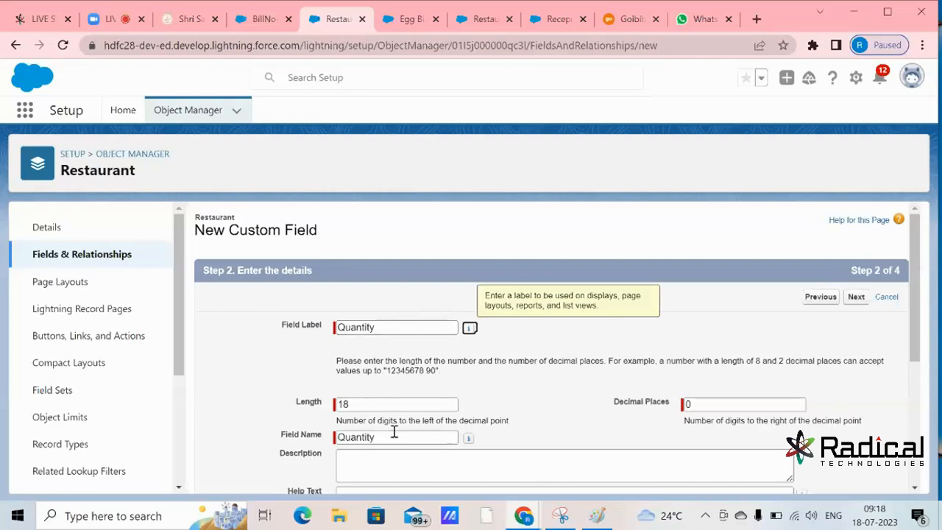
{"action": "left_click", "coordinate": [394, 436]}
{"action": "type", "text": "1"}
{"action": "left_click_drag", "start_coordinate": [368, 407], "coordinate": [313, 405]}
{"action": "type", "text": "1"}
{"action": "scroll", "coordinate": [559, 397], "scroll_direction": "down", "scroll_amount": 3}
{"action": "scroll", "coordinate": [698, 402], "scroll_direction": "up", "scroll_amount": 3}
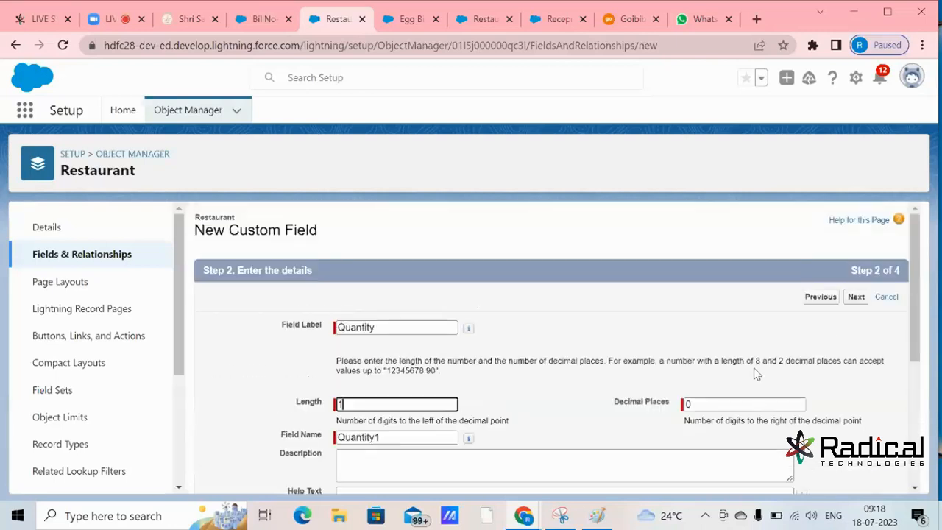
{"action": "left_click", "coordinate": [855, 297]}
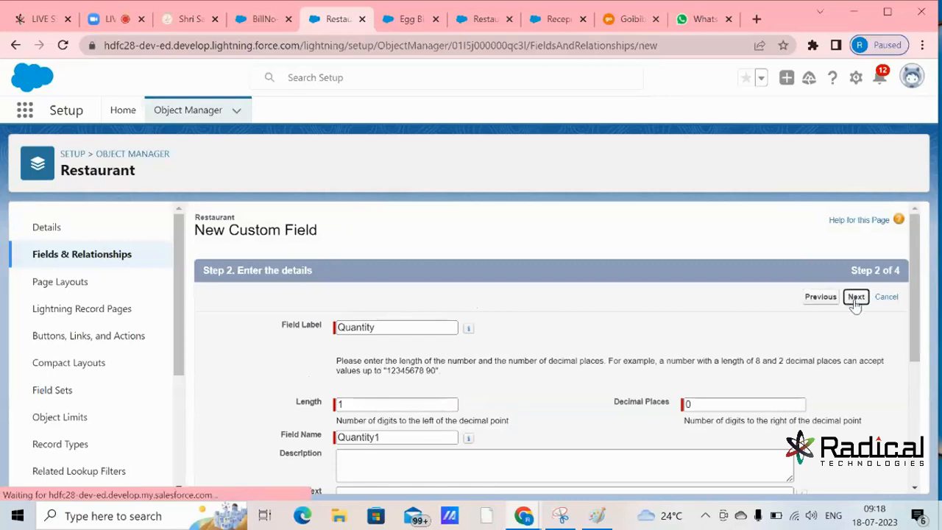
{"action": "left_click", "coordinate": [856, 297]}
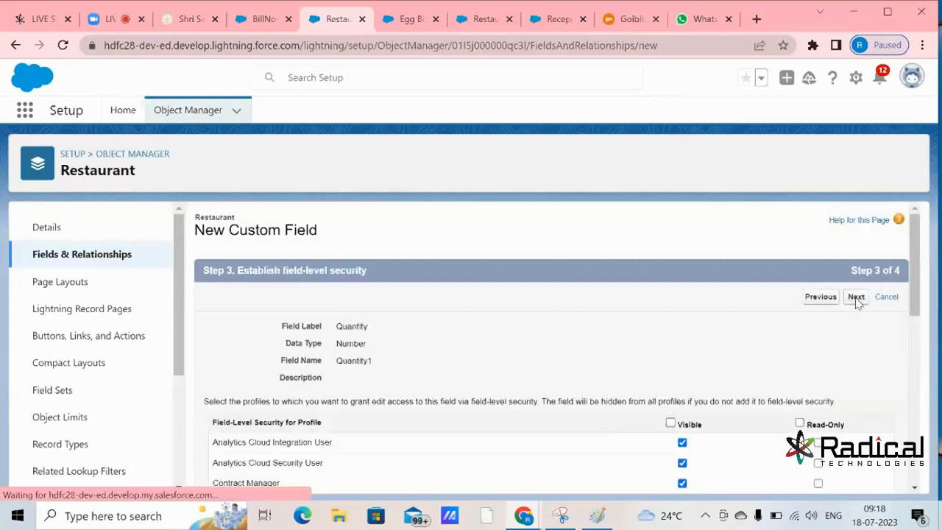
Step: Save the new field, place the new Quantity field directly beneath the existing Quantity on the Restaurant Layout, and save the layout
{"action": "left_click", "coordinate": [854, 299]}
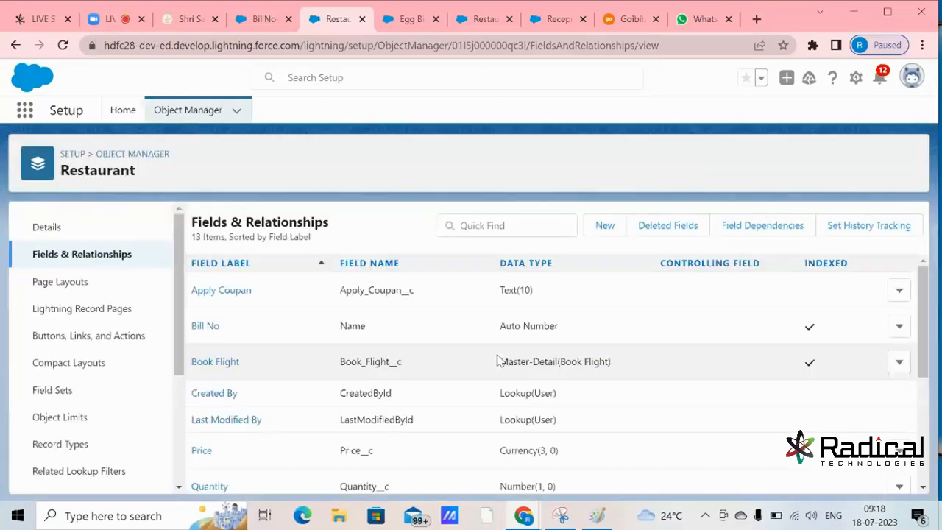
{"action": "left_click", "coordinate": [60, 286]}
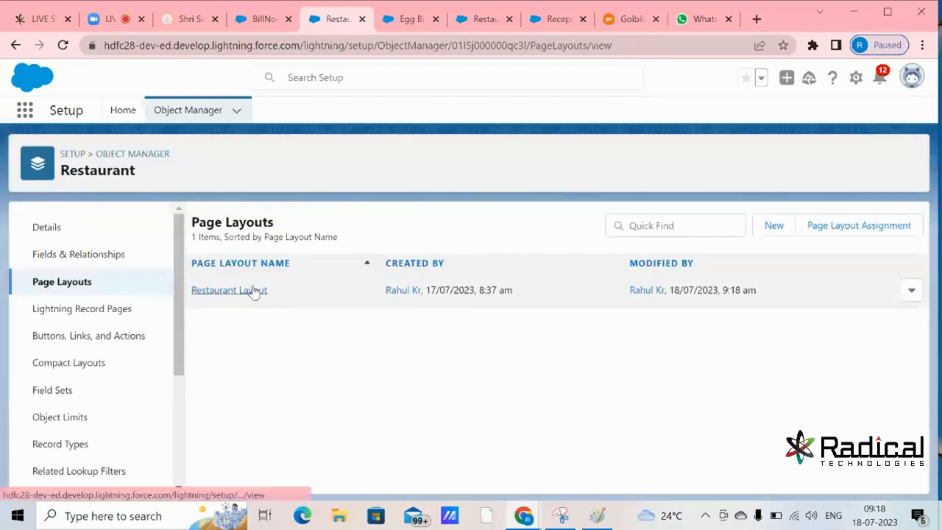
{"action": "left_click", "coordinate": [254, 291]}
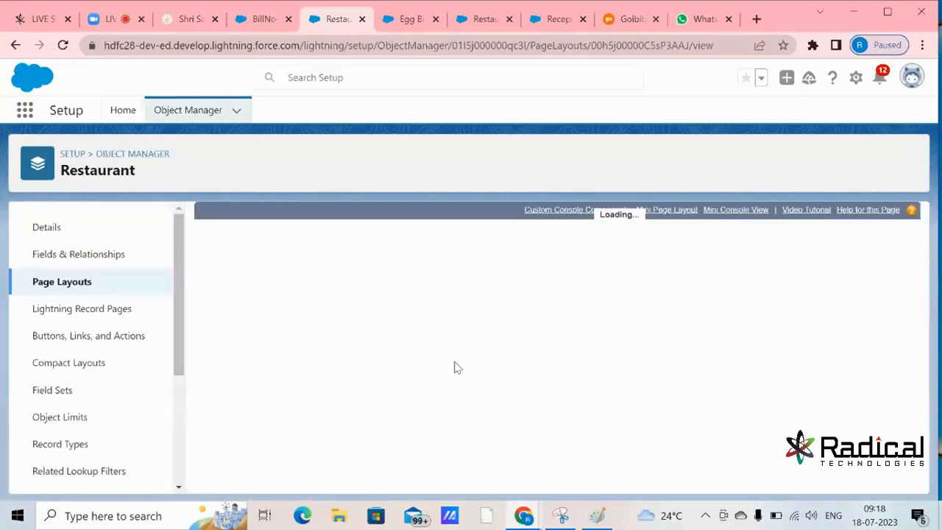
{"action": "scroll", "coordinate": [463, 381], "scroll_direction": "down", "scroll_amount": 4}
{"action": "scroll", "coordinate": [462, 393], "scroll_direction": "down", "scroll_amount": 2}
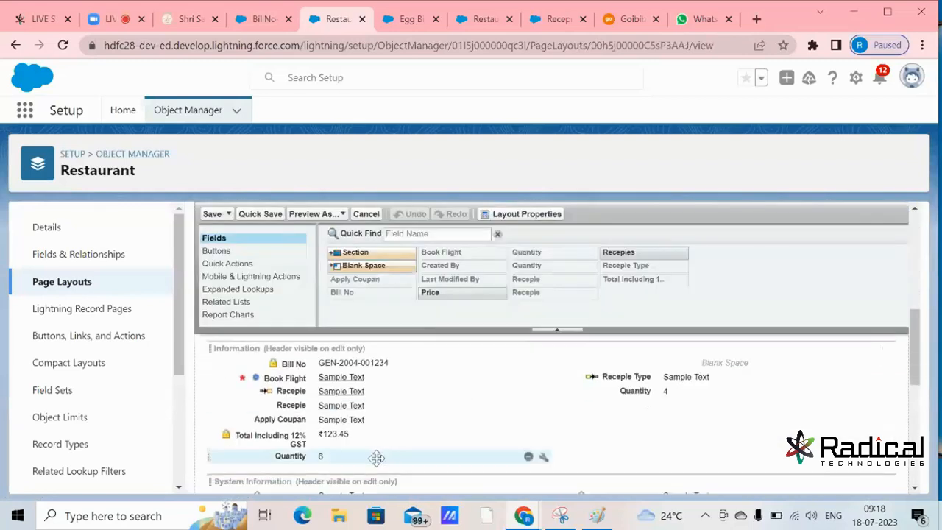
{"action": "left_click_drag", "start_coordinate": [381, 456], "coordinate": [581, 417]}
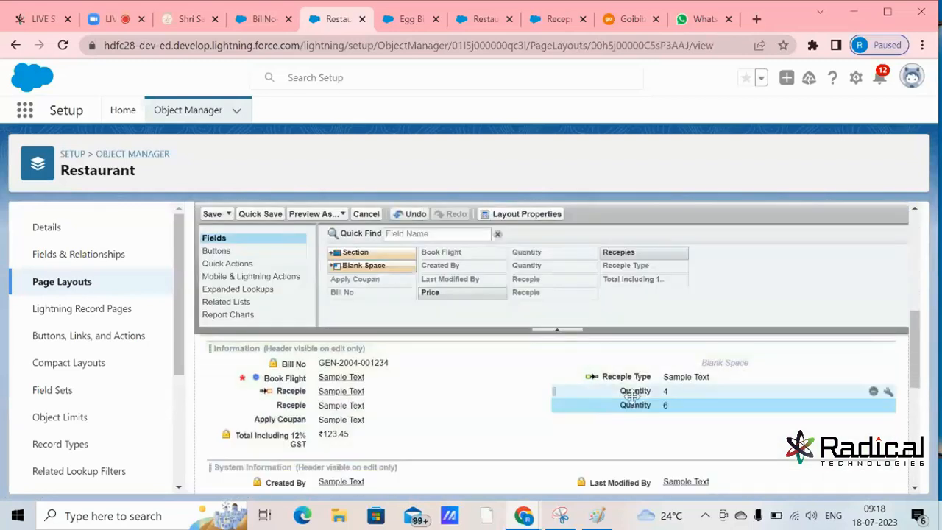
{"action": "left_click", "coordinate": [210, 214]}
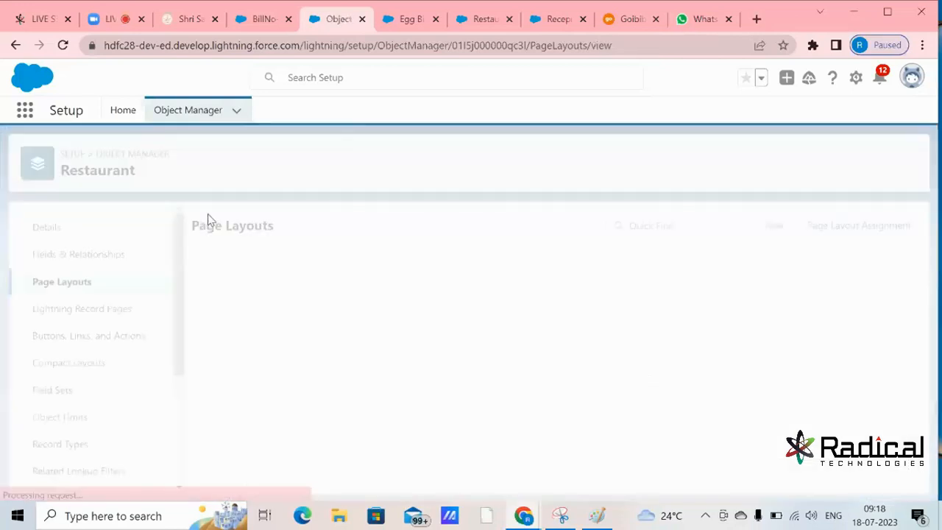
Step: Return to the restaurant bill, discard its unsaved edits, and reload it to check the second Quantity field
{"action": "left_click", "coordinate": [257, 20]}
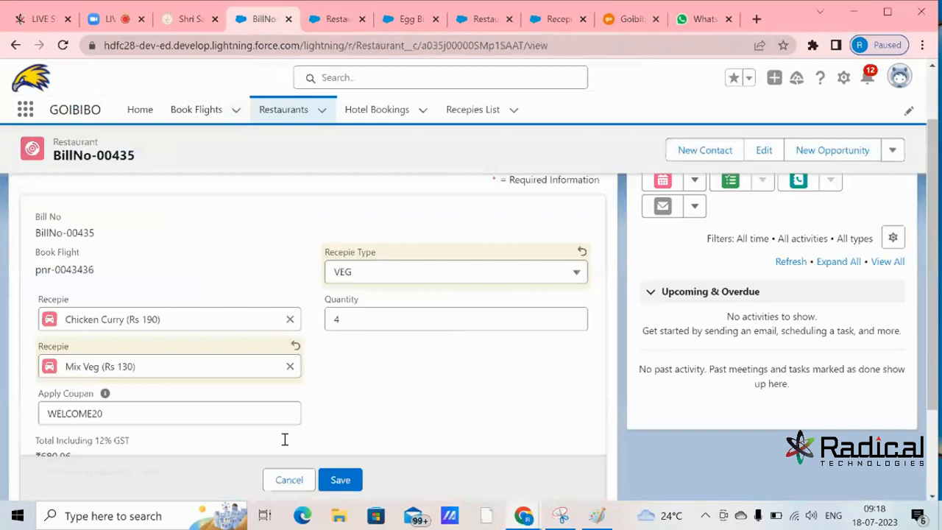
{"action": "left_click", "coordinate": [289, 480]}
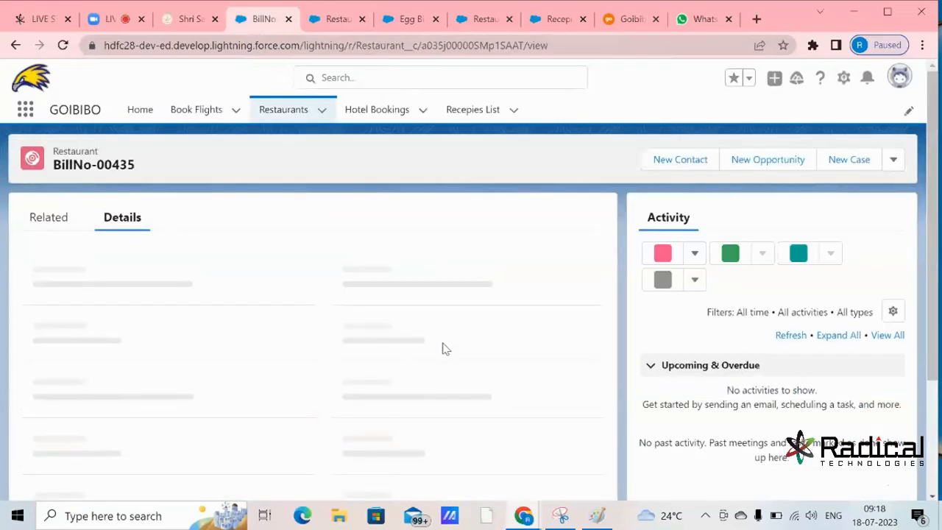
{"action": "scroll", "coordinate": [444, 355], "scroll_direction": "down", "scroll_amount": 2}
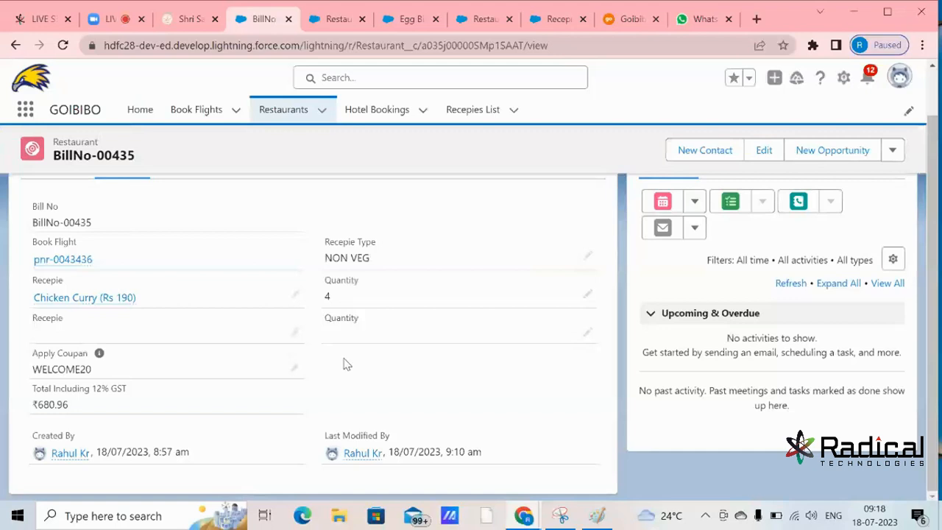
Step: Edit the bill, setting the second Recepie to Mix Veg (Rs 130) and the second Quantity to 2, and review both recepie prices
{"action": "left_click", "coordinate": [295, 332]}
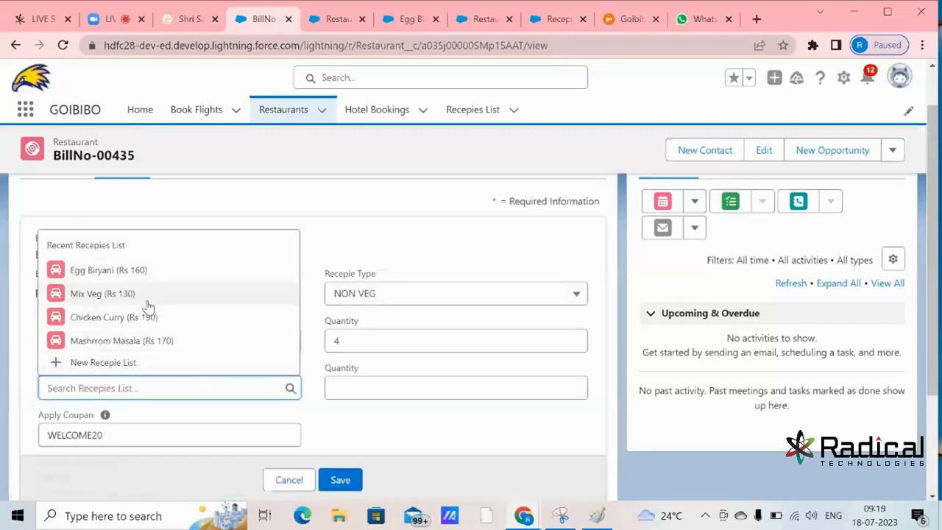
{"action": "left_click", "coordinate": [145, 298]}
{"action": "left_click", "coordinate": [351, 382]}
{"action": "type", "text": "2"}
{"action": "left_click", "coordinate": [392, 410]}
{"action": "scroll", "coordinate": [439, 299], "scroll_direction": "down", "scroll_amount": 1}
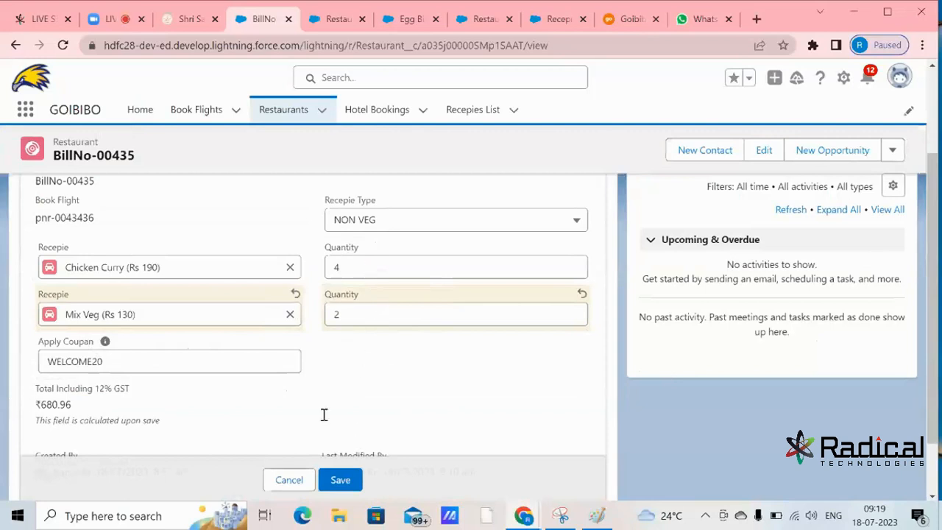
{"action": "left_click_drag", "start_coordinate": [146, 267], "coordinate": [211, 267]}
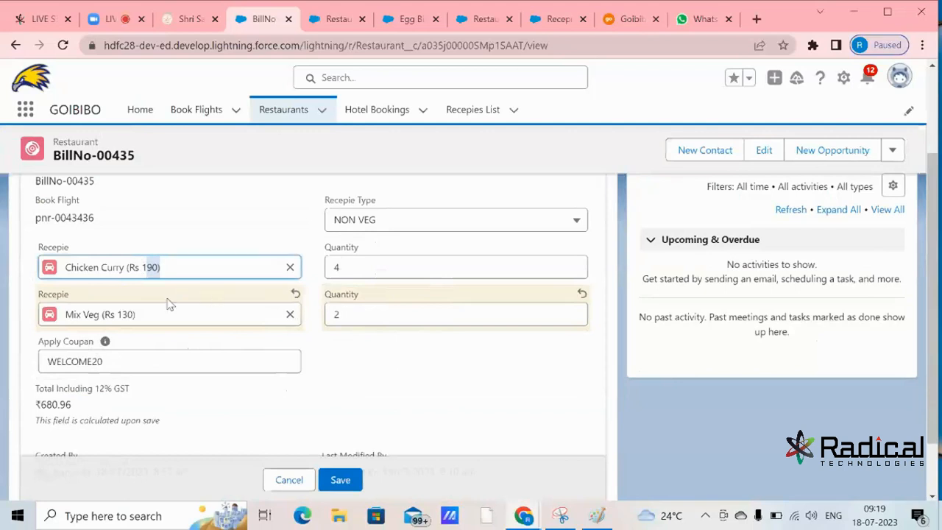
{"action": "left_click", "coordinate": [121, 314]}
{"action": "left_click_drag", "start_coordinate": [124, 315], "coordinate": [134, 317]}
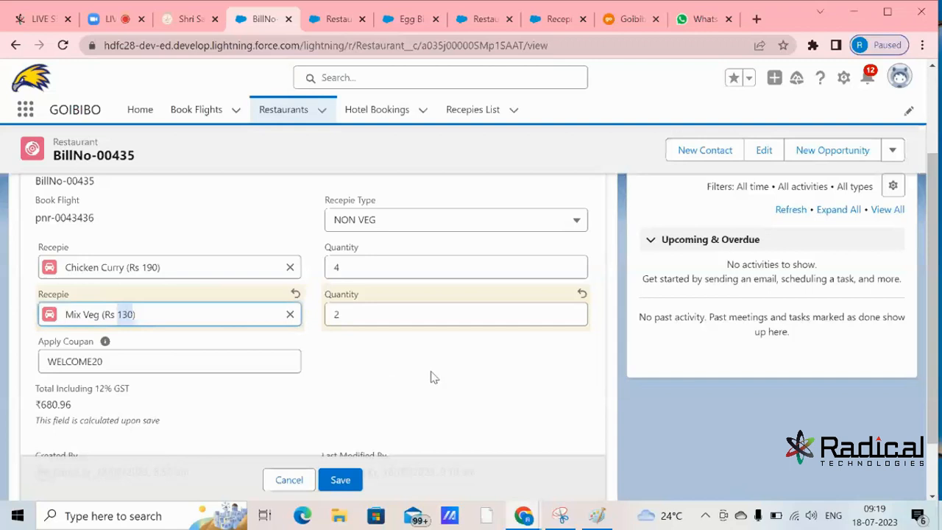
Step: Open the Restaurant object's Total Including 12% GST field for editing, and check the coupon entry on the bill
{"action": "left_click", "coordinate": [328, 20]}
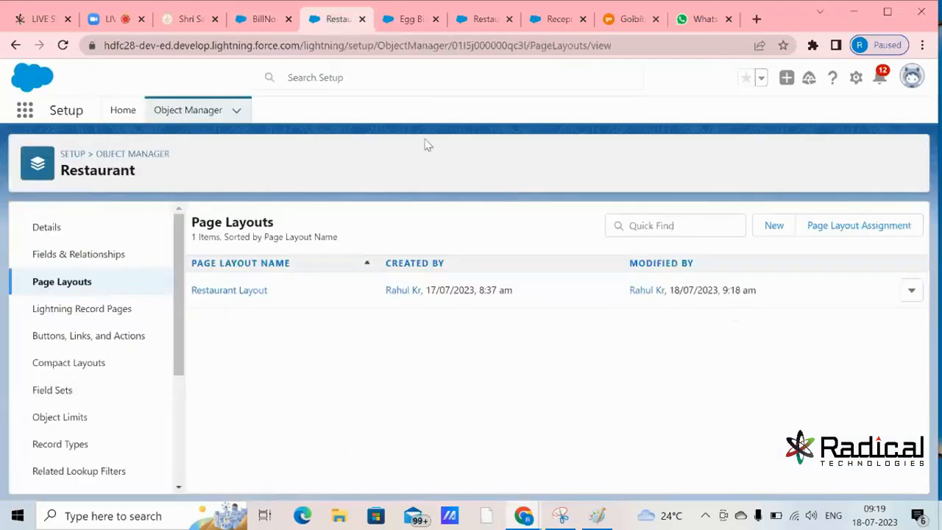
{"action": "left_click", "coordinate": [107, 253]}
{"action": "left_click", "coordinate": [474, 226]}
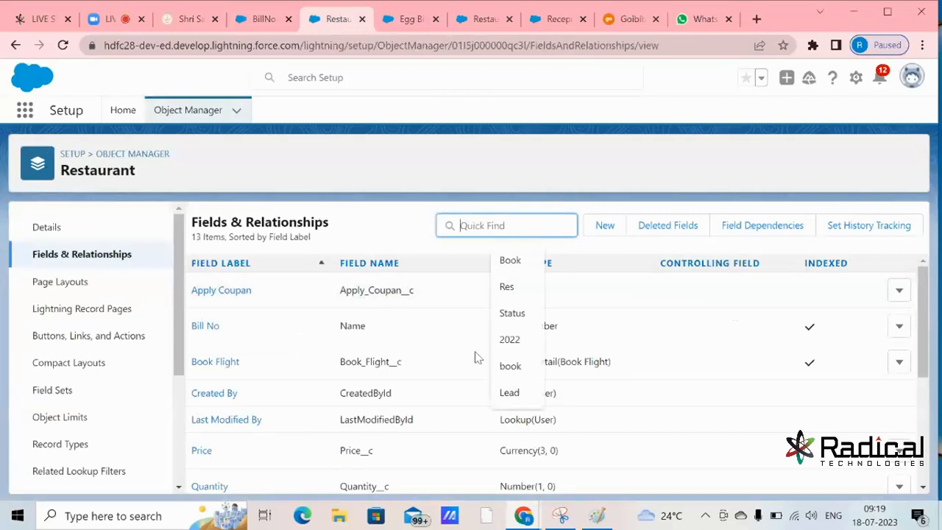
{"action": "scroll", "coordinate": [475, 357], "scroll_direction": "down", "scroll_amount": 5}
{"action": "left_click", "coordinate": [246, 475]}
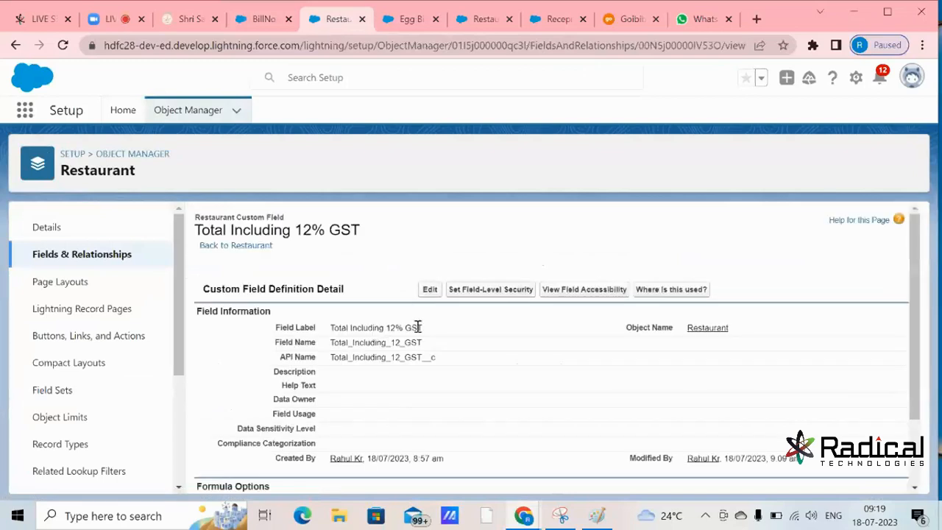
{"action": "left_click", "coordinate": [433, 289]}
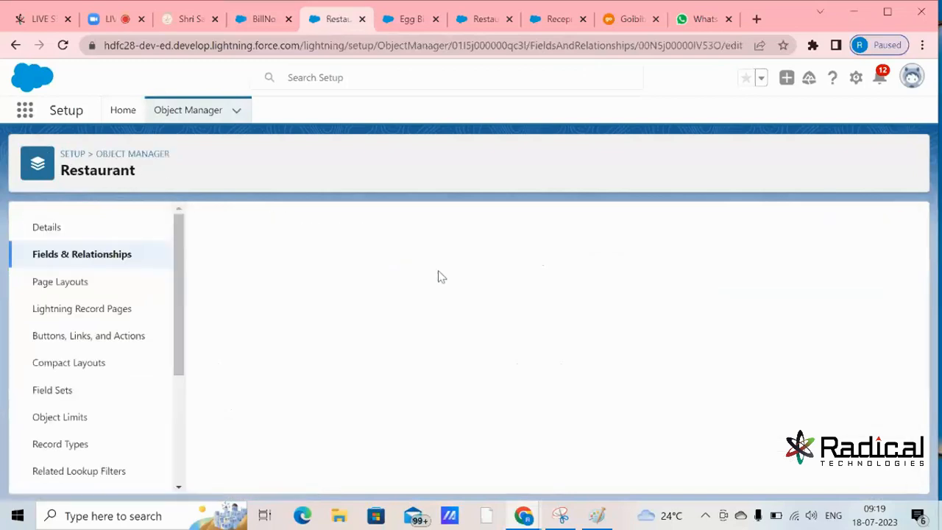
{"action": "left_click", "coordinate": [273, 20]}
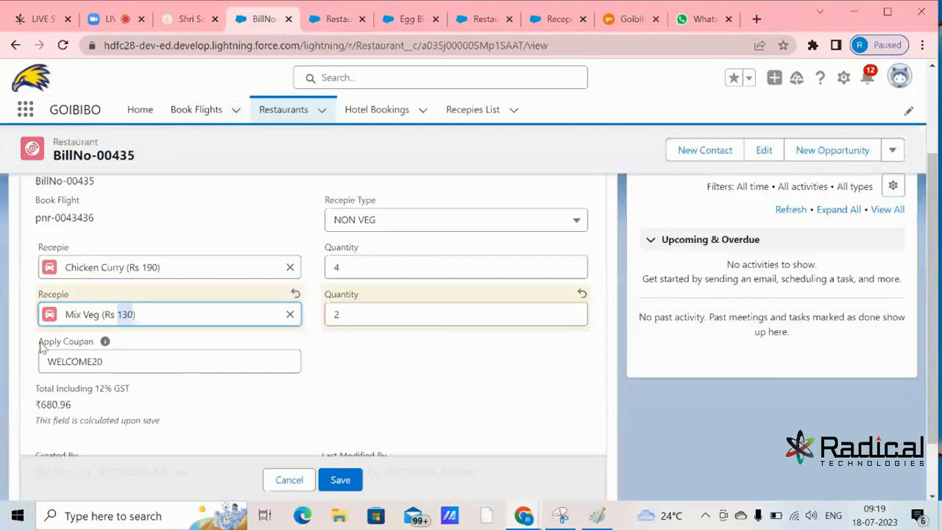
{"action": "left_click_drag", "start_coordinate": [122, 366], "coordinate": [22, 361]}
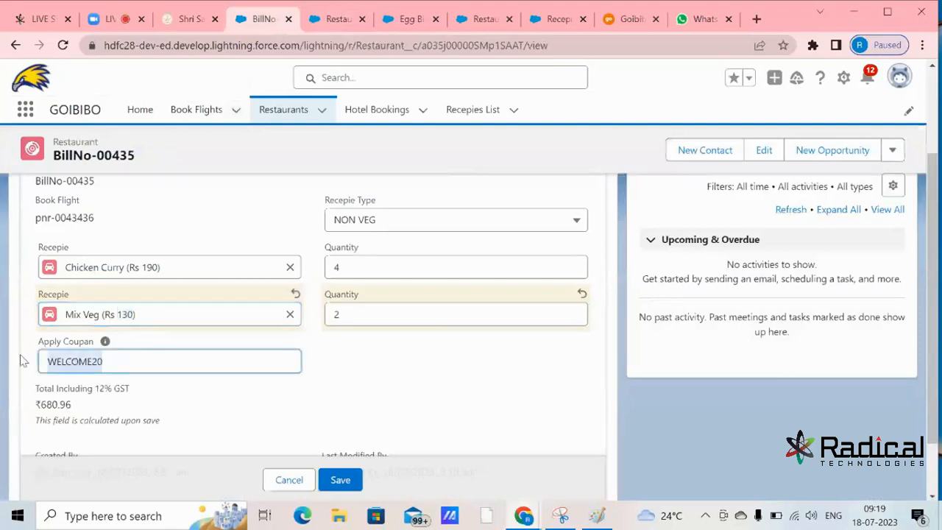
{"action": "left_click", "coordinate": [328, 19]}
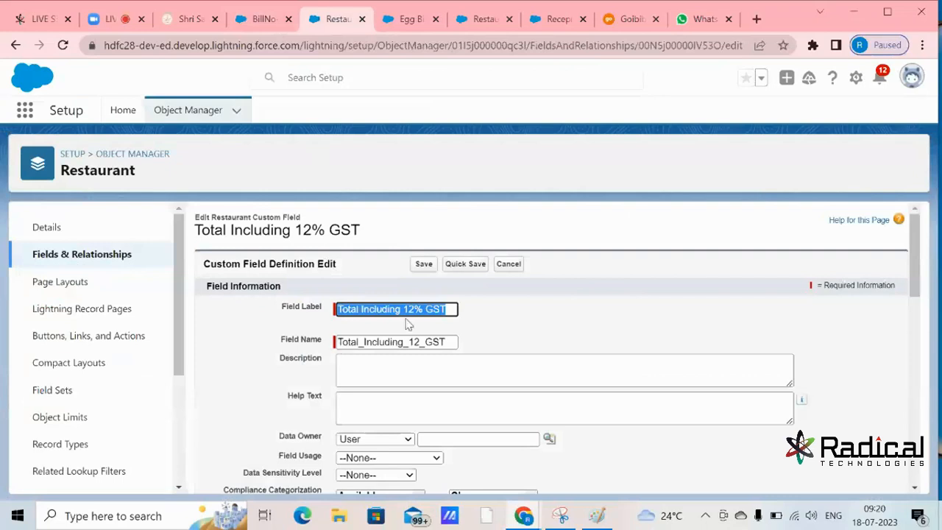
Step: Remove the WELCOME20 condition and the 20% discount branch from the formula, keeping only the price-times-quantity term plus 0.12 times that product
{"action": "scroll", "coordinate": [408, 324], "scroll_direction": "down", "scroll_amount": 10}
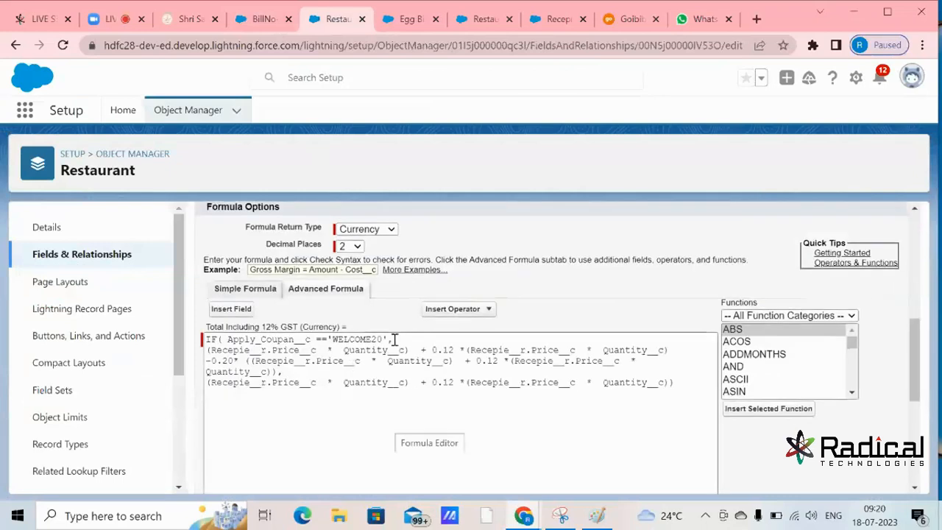
{"action": "left_click_drag", "start_coordinate": [394, 339], "coordinate": [30, 290]}
{"action": "key", "text": "BackSpace"}
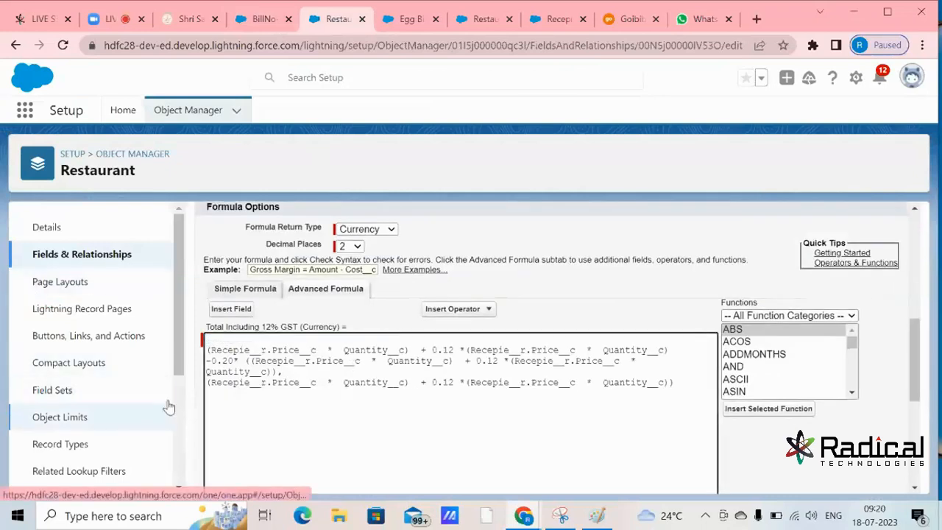
{"action": "left_click", "coordinate": [279, 373]}
{"action": "type", "text": ","}
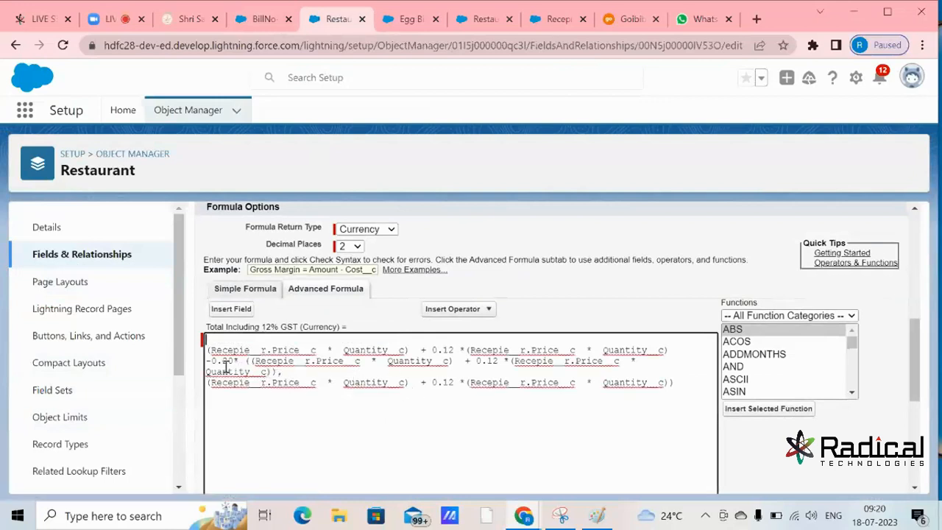
{"action": "left_click_drag", "start_coordinate": [283, 374], "coordinate": [209, 349]}
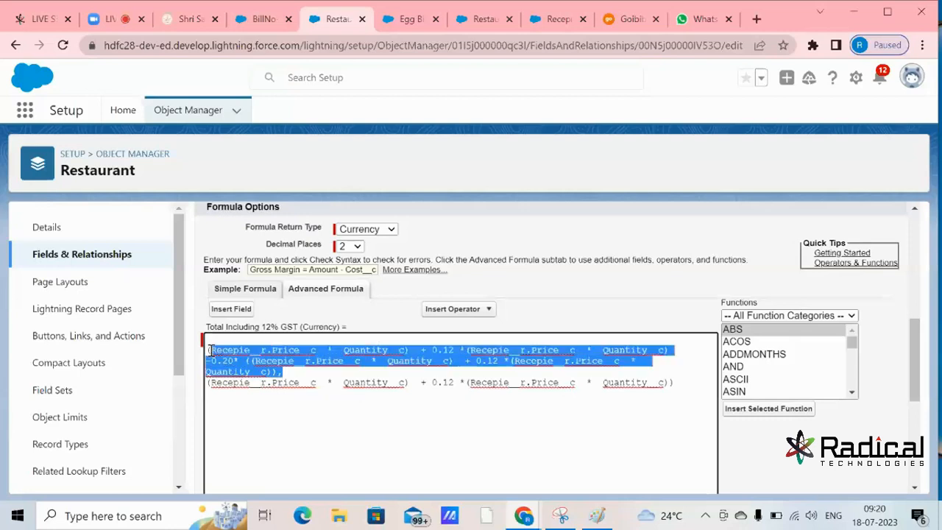
{"action": "key", "text": "BackSpace"}
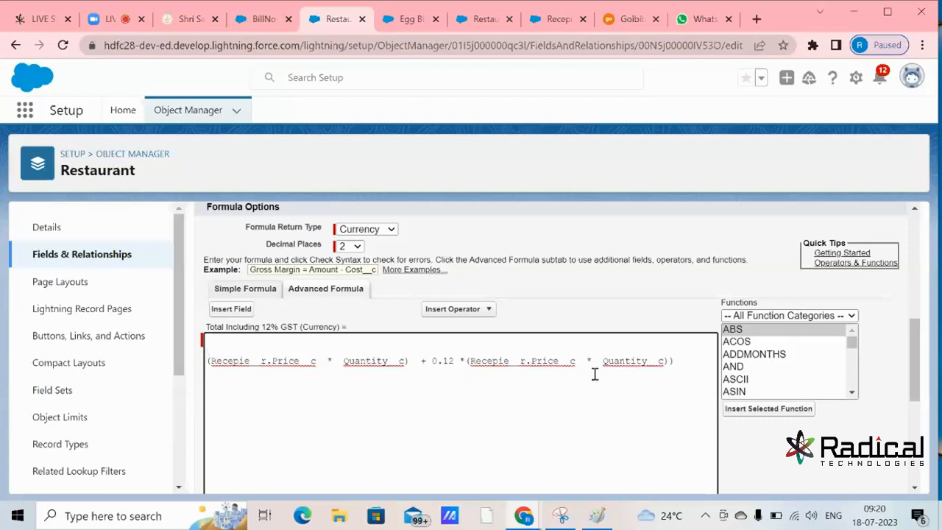
{"action": "key", "text": "BackSpace"}
{"action": "key", "text": "BackSpace"}
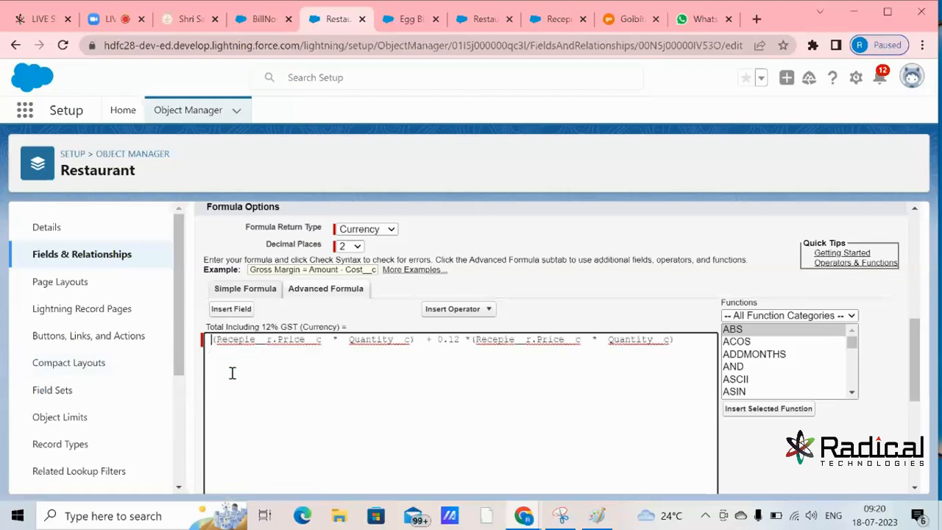
{"action": "key", "text": "Delete"}
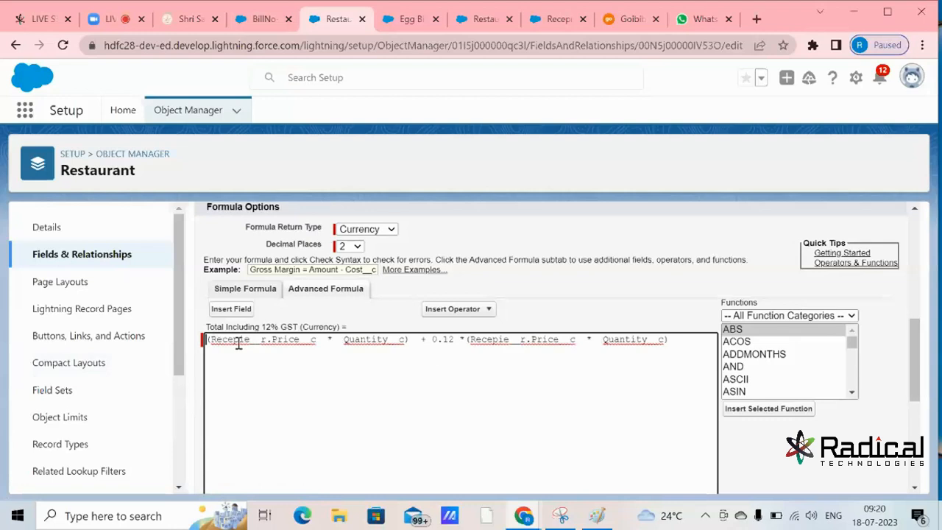
Step: Add +() after the first price-times-quantity product in the formula and move the 0.12 term onto a lower line
{"action": "double_click", "coordinate": [294, 341]}
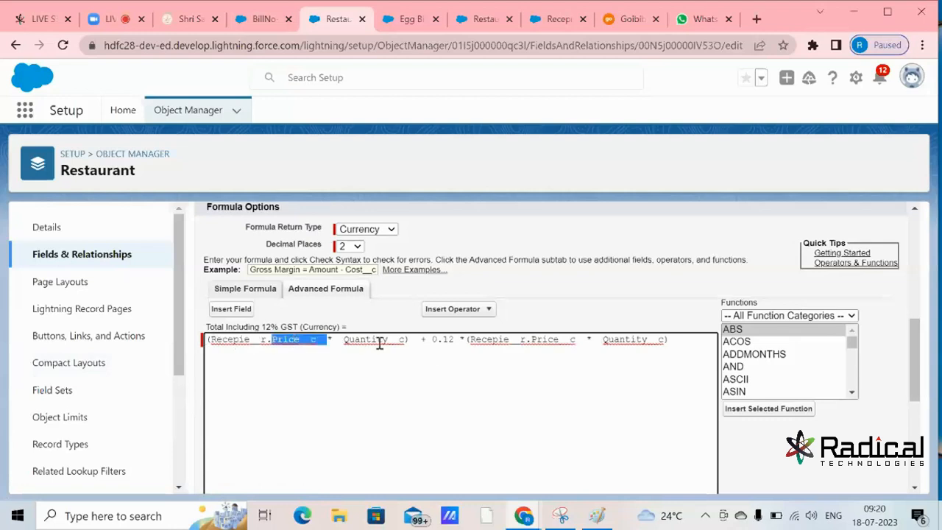
{"action": "left_click", "coordinate": [406, 343]}
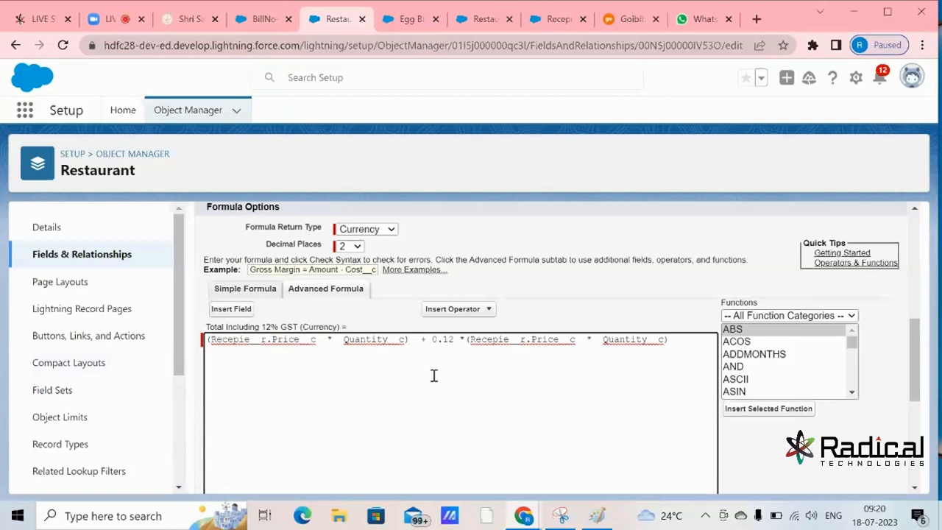
{"action": "key", "text": "Return"}
{"action": "key", "text": "Return"}
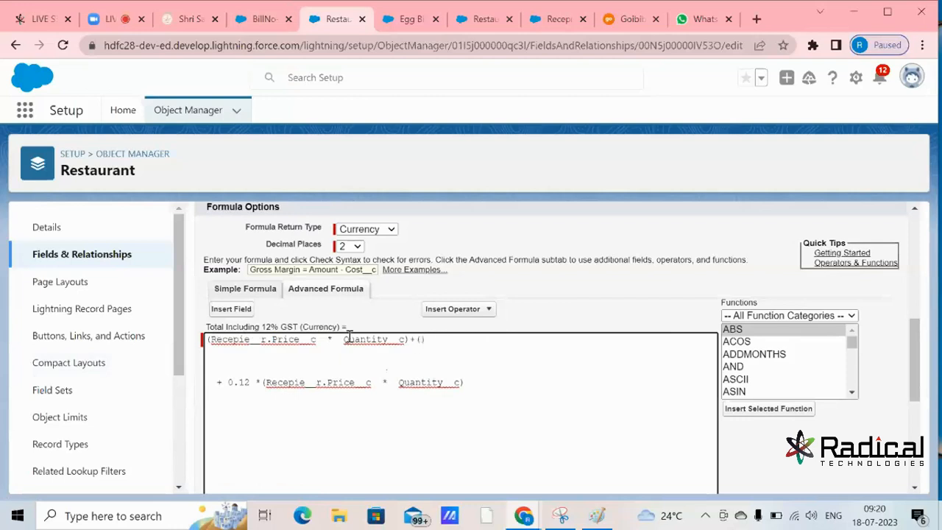
Step: Insert the Price field of the second Recepie lookup, Recepie1__r.Price__c, into the formula
{"action": "left_click", "coordinate": [229, 308]}
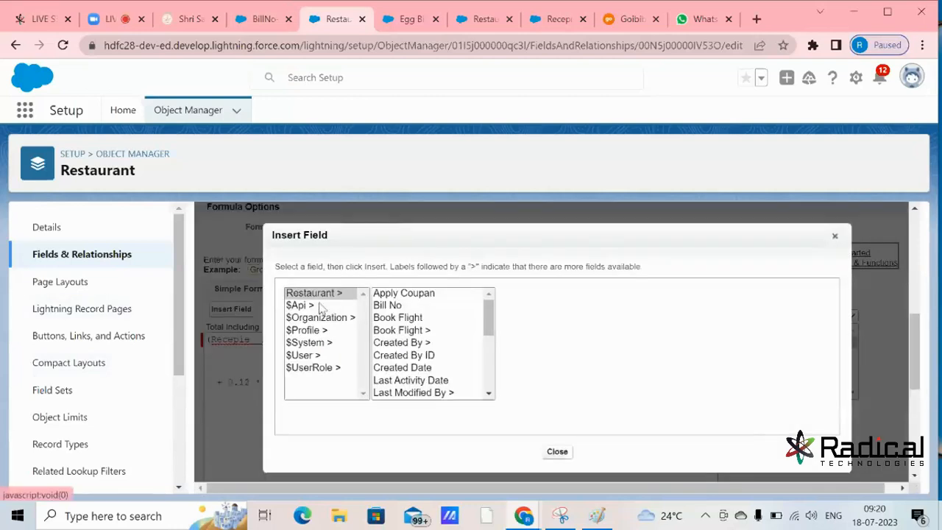
{"action": "left_click_drag", "start_coordinate": [492, 316], "coordinate": [499, 364]}
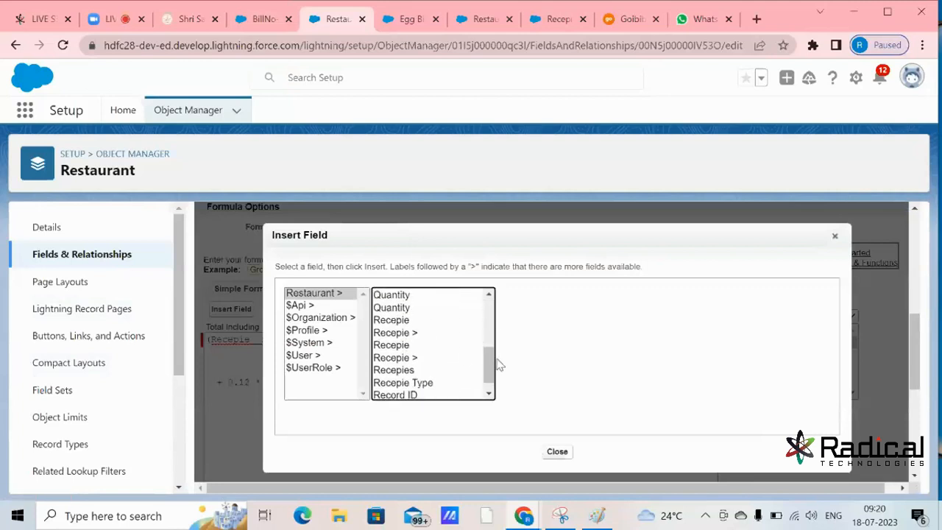
{"action": "left_click", "coordinate": [395, 333]}
{"action": "left_click", "coordinate": [398, 358]}
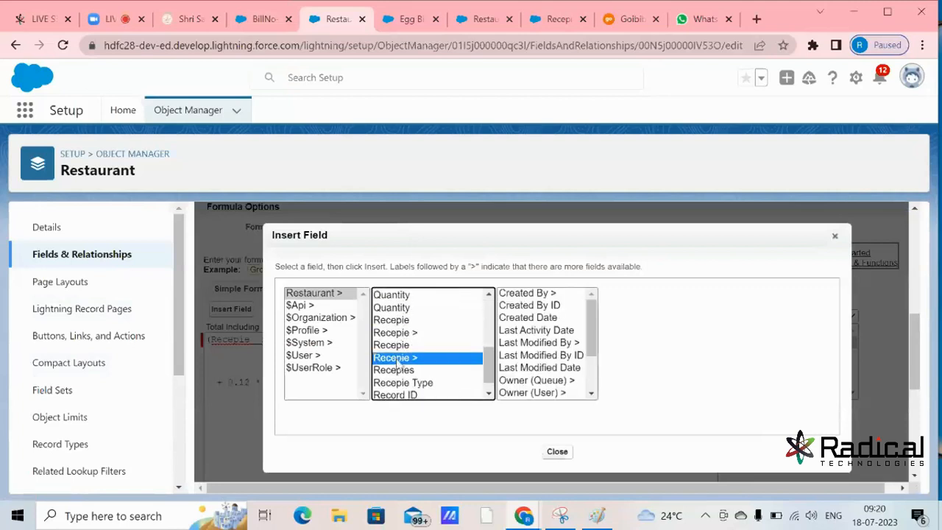
{"action": "left_click", "coordinate": [393, 323]}
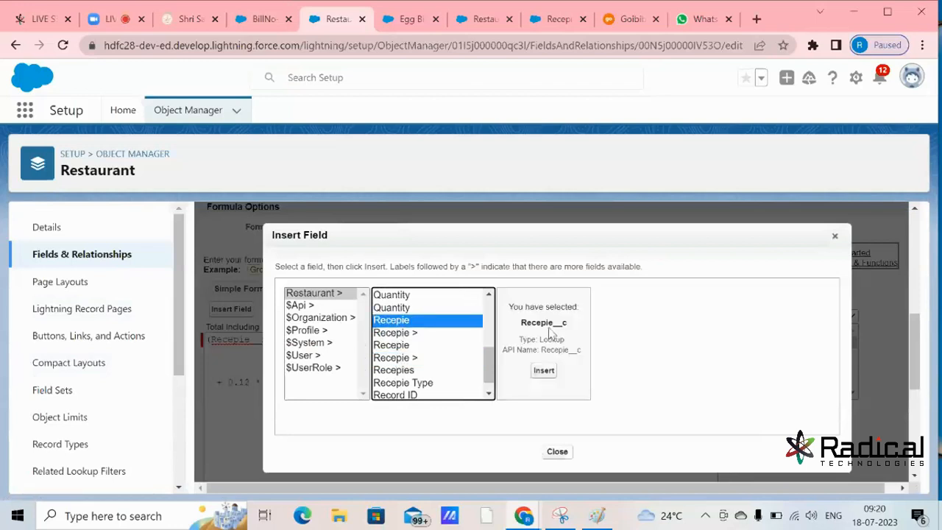
{"action": "left_click", "coordinate": [409, 345]}
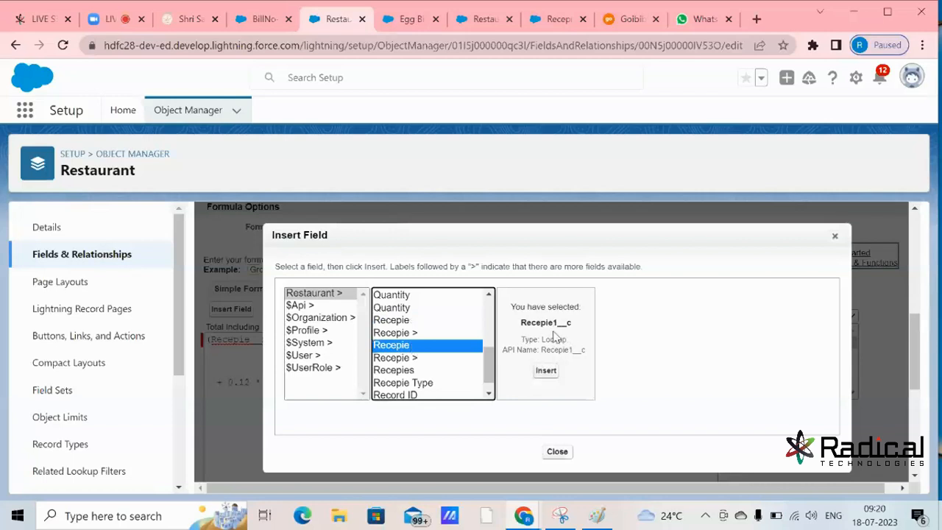
{"action": "left_click", "coordinate": [394, 358]}
{"action": "scroll", "coordinate": [519, 369], "scroll_direction": "down", "scroll_amount": 2}
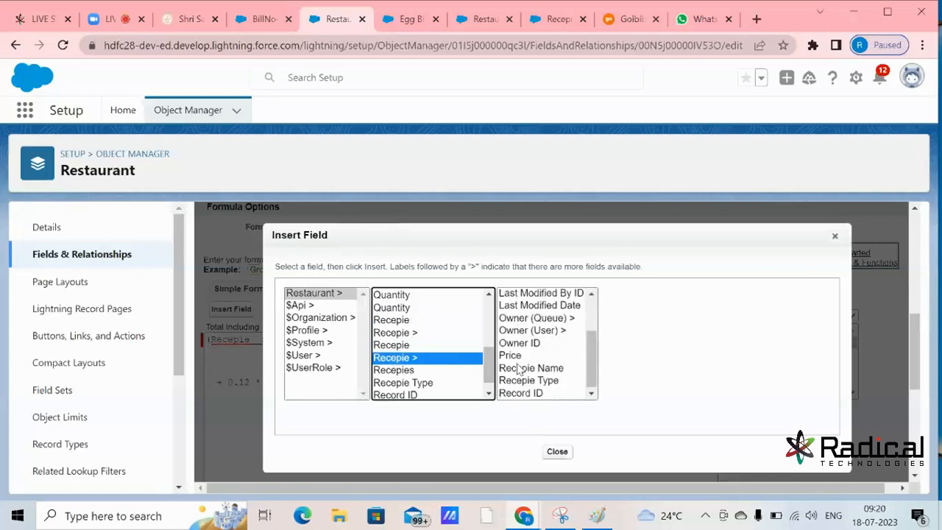
{"action": "left_click", "coordinate": [510, 355]}
{"action": "left_click", "coordinate": [664, 373]}
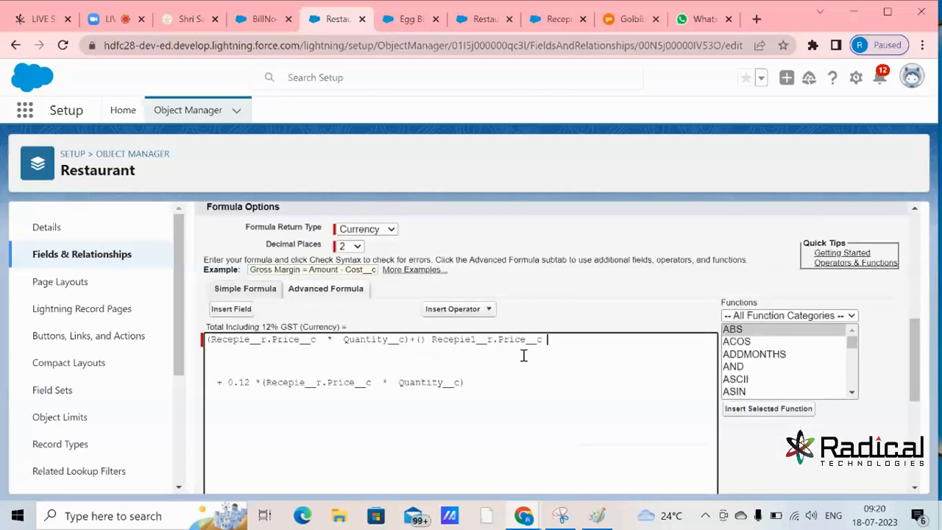
Step: Remove the closing parenthesis and space before Recepie1__r.Price__c, and add a multiply operator after it
{"action": "left_click", "coordinate": [433, 339]}
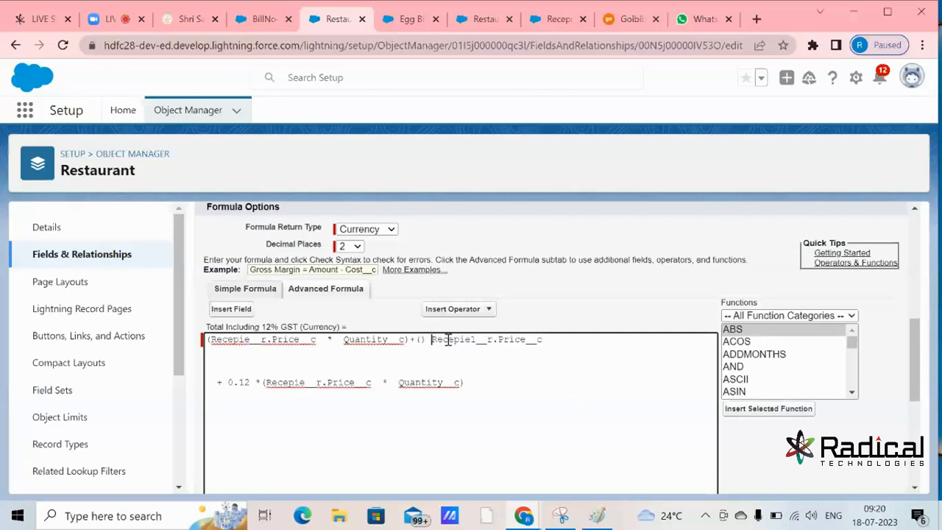
{"action": "key", "text": "BackSpace"}
{"action": "key", "text": "BackSpace"}
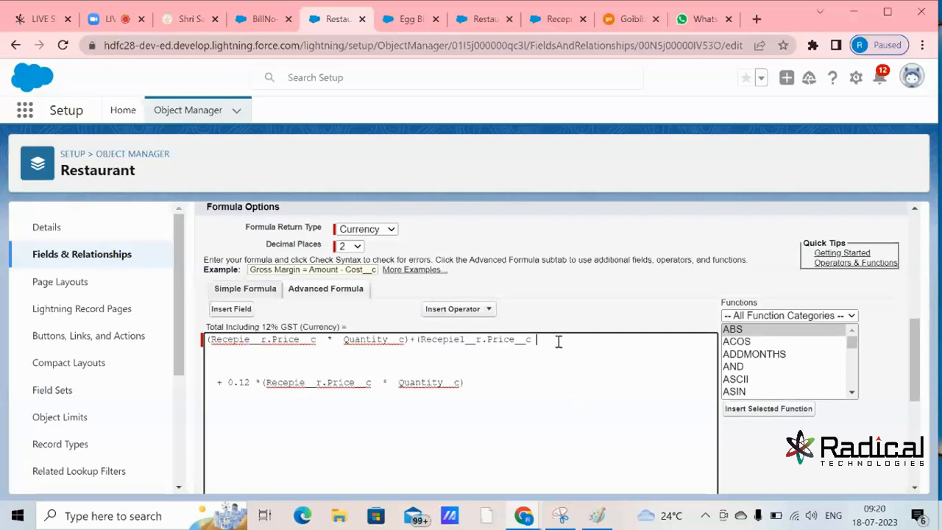
{"action": "left_click", "coordinate": [486, 310]}
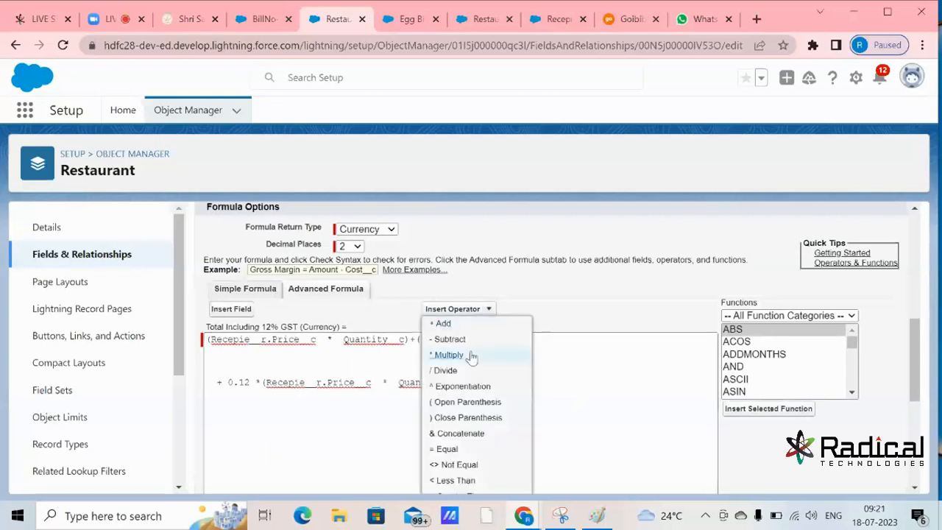
{"action": "left_click", "coordinate": [469, 354]}
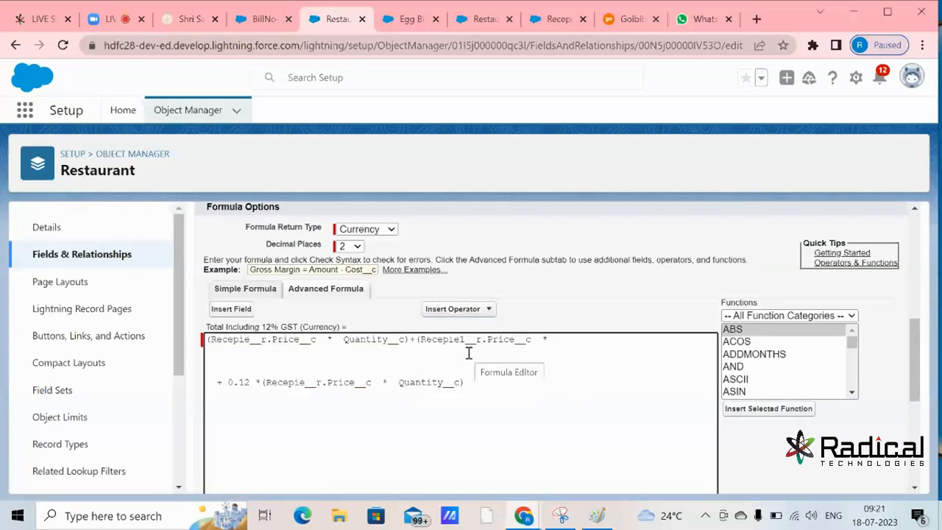
Step: Insert the second Quantity field, Quantity1__c, after the multiply operator and close the parenthesis
{"action": "left_click", "coordinate": [226, 312]}
{"action": "left_click_drag", "start_coordinate": [488, 320], "coordinate": [490, 372]}
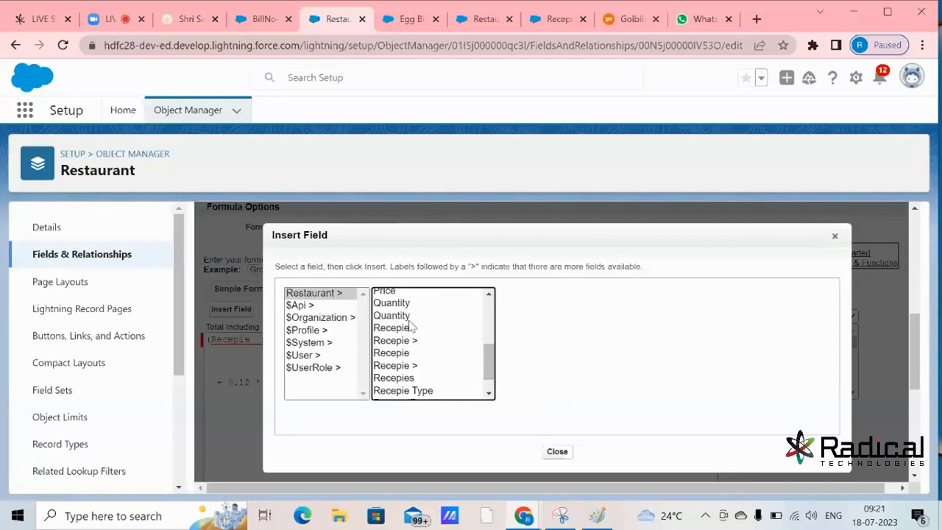
{"action": "left_click", "coordinate": [397, 303]}
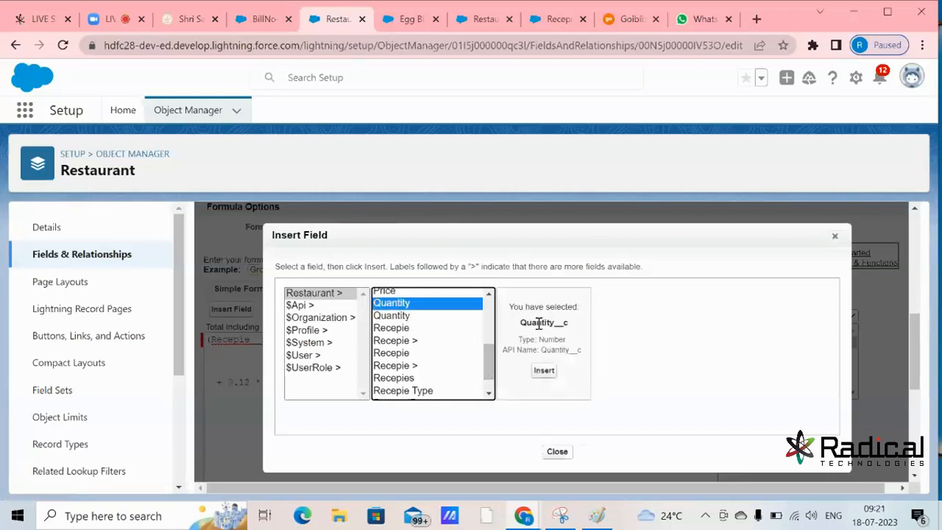
{"action": "left_click", "coordinate": [424, 316]}
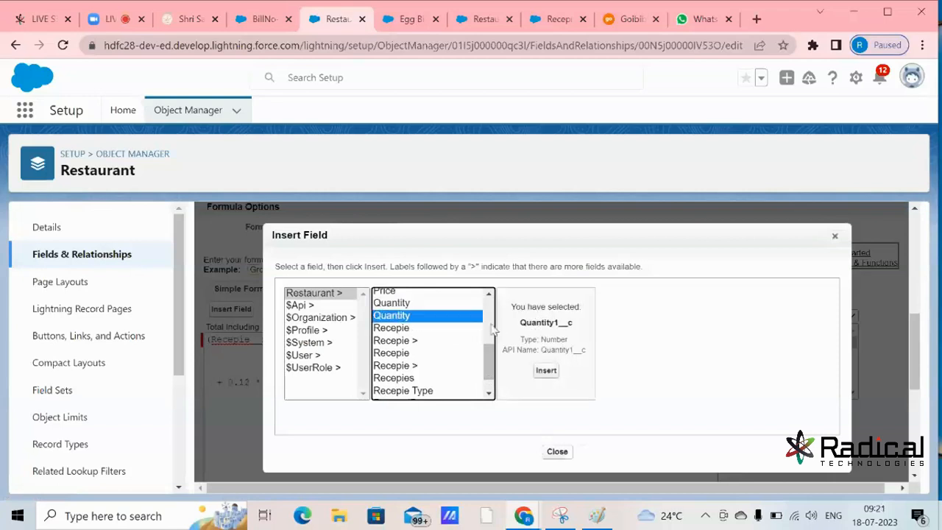
{"action": "left_click", "coordinate": [560, 326]}
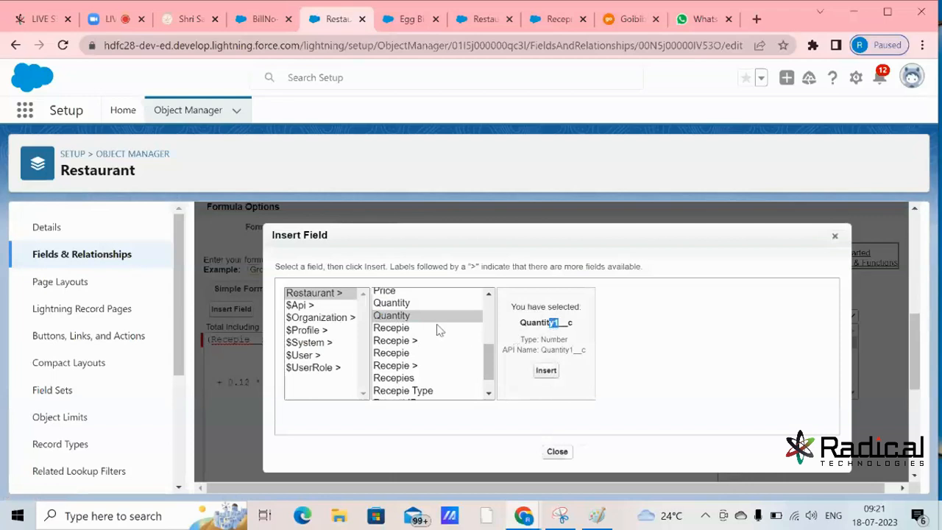
{"action": "left_click", "coordinate": [546, 370]}
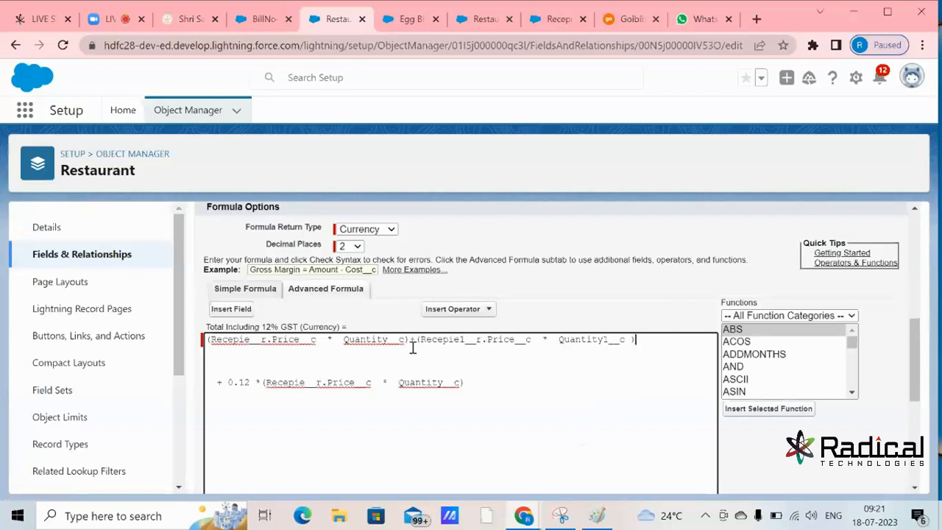
Step: Enclose the sum of both price-times-quantity products on the first formula line in an outer pair of parentheses
{"action": "left_click_drag", "start_coordinate": [408, 345], "coordinate": [208, 341]}
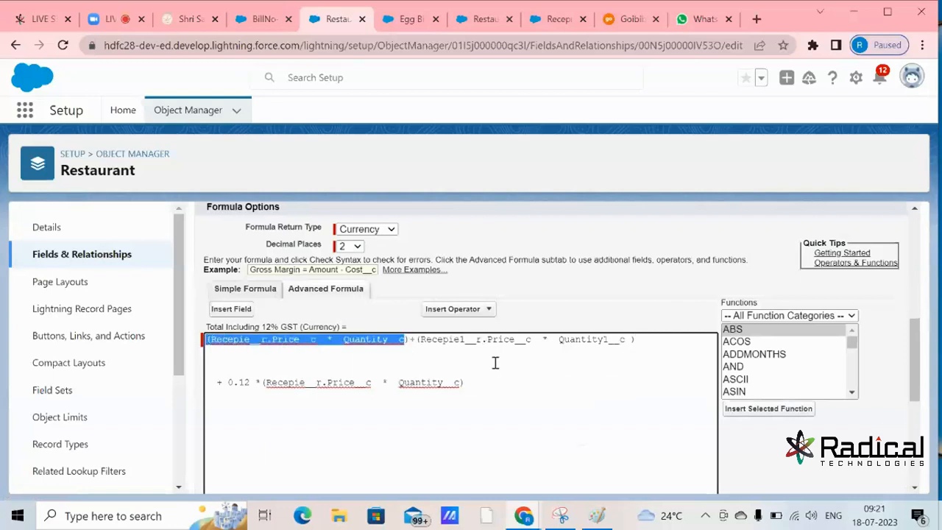
{"action": "left_click_drag", "start_coordinate": [418, 340], "coordinate": [631, 343]}
{"action": "left_click", "coordinate": [634, 355]}
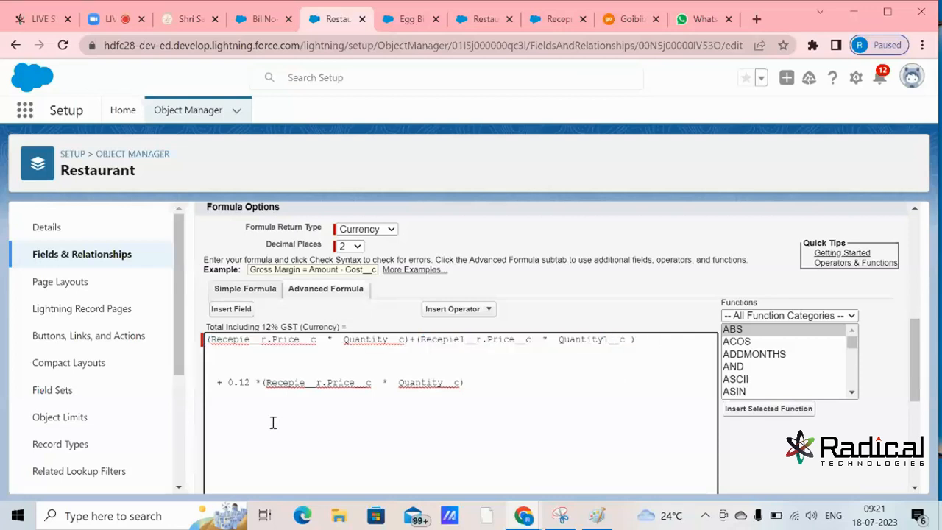
{"action": "left_click", "coordinate": [209, 343]}
{"action": "type", "text": "("}
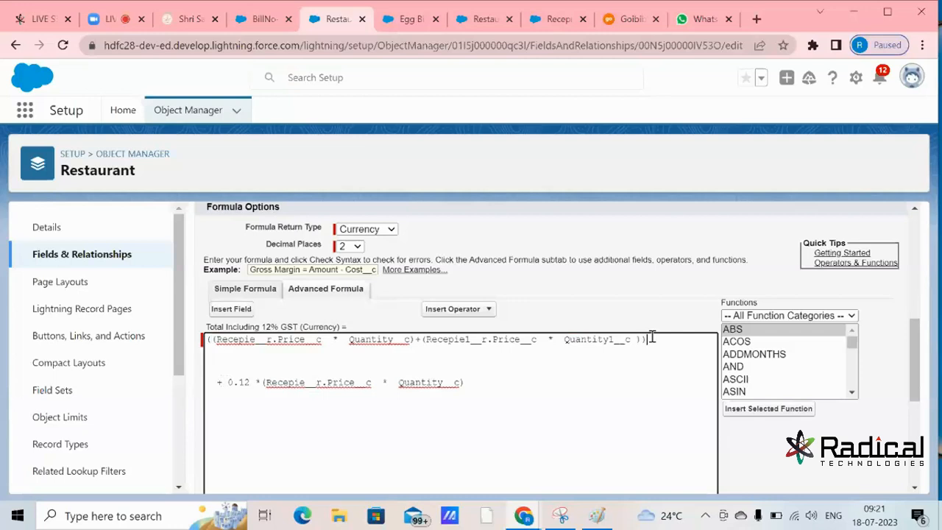
Step: Replace the single product in the 0.12 term with a copy of the parenthesised sum of both recepie products
{"action": "left_click_drag", "start_coordinate": [647, 340], "coordinate": [204, 343]}
{"action": "key", "text": "ctrl+c"}
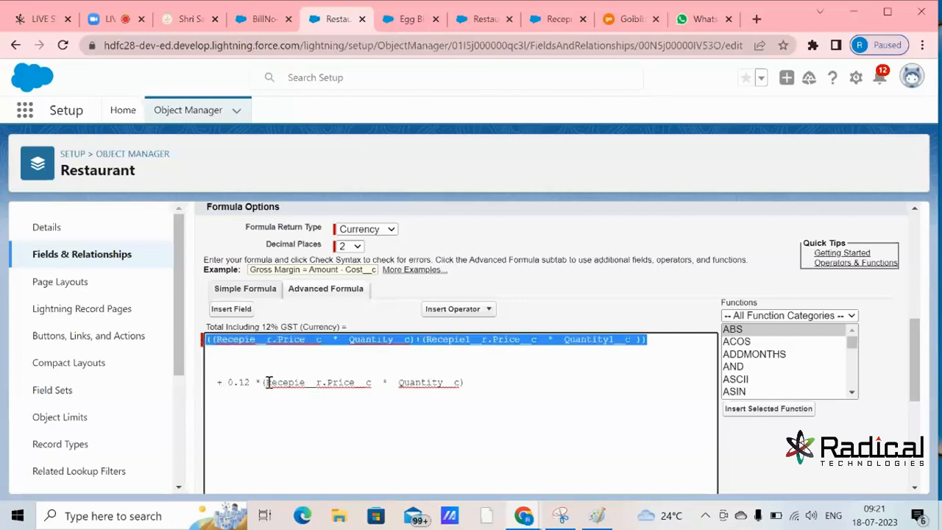
{"action": "left_click_drag", "start_coordinate": [262, 382], "coordinate": [464, 382]}
{"action": "key", "text": "ctrl+v"}
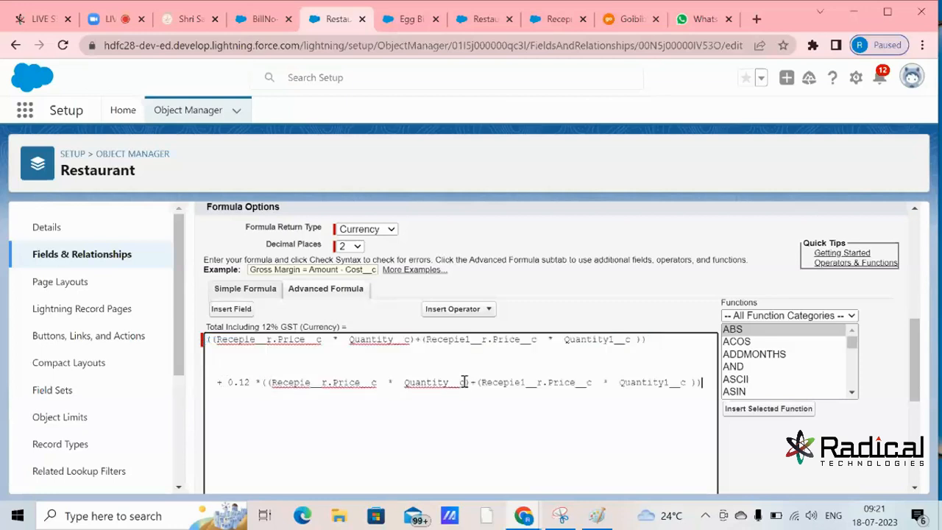
Step: Remove the leading spaces and blank lines before + 0.12 so the term sits directly under the first formula line
{"action": "left_click", "coordinate": [218, 382]}
{"action": "key", "text": "BackSpace"}
{"action": "key", "text": "BackSpace"}
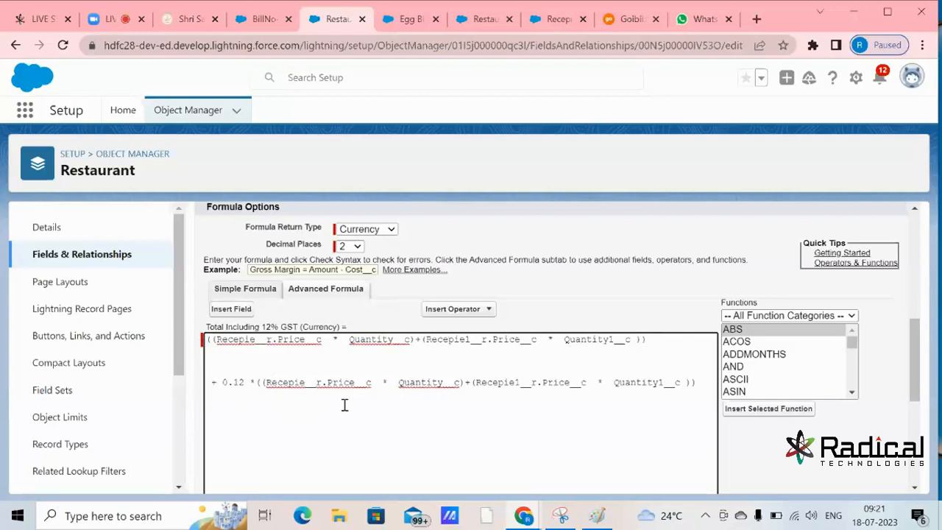
{"action": "key", "text": "BackSpace"}
{"action": "key", "text": "BackSpace"}
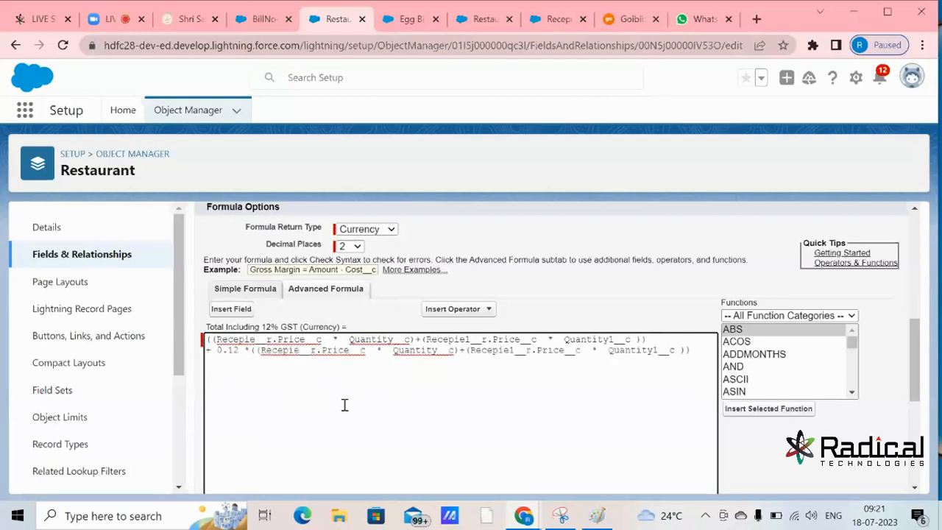
Step: Check the formula's syntax and save the Total Including 12% GST field
{"action": "scroll", "coordinate": [442, 372], "scroll_direction": "down", "scroll_amount": 2}
{"action": "left_click", "coordinate": [251, 475]}
{"action": "scroll", "coordinate": [522, 373], "scroll_direction": "down", "scroll_amount": 7}
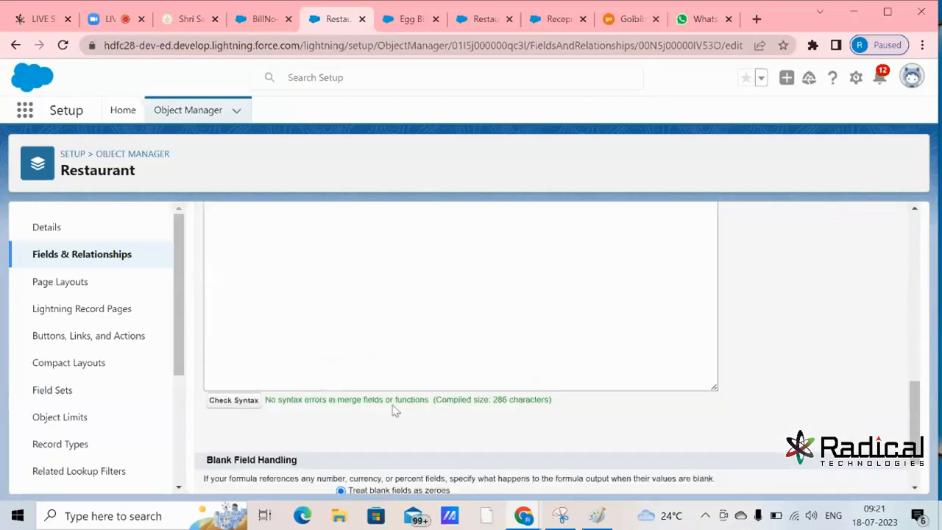
{"action": "scroll", "coordinate": [393, 410], "scroll_direction": "up", "scroll_amount": 3}
{"action": "left_click_drag", "start_coordinate": [648, 339], "coordinate": [204, 339]}
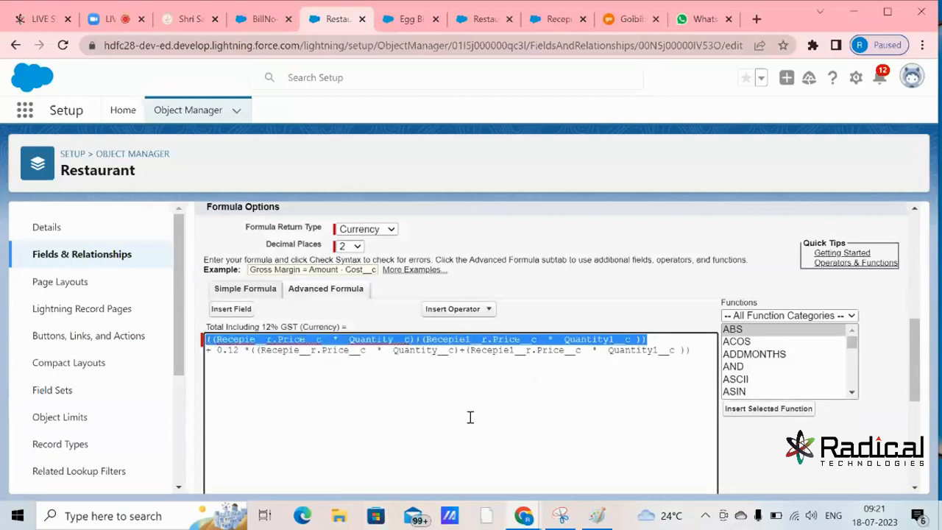
{"action": "scroll", "coordinate": [471, 418], "scroll_direction": "up", "scroll_amount": 10}
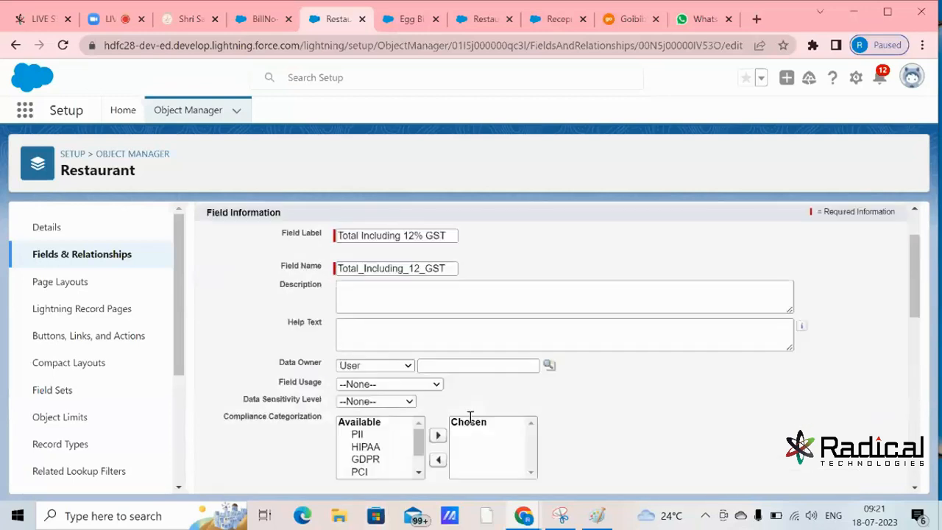
{"action": "scroll", "coordinate": [564, 372], "scroll_direction": "up", "scroll_amount": 3}
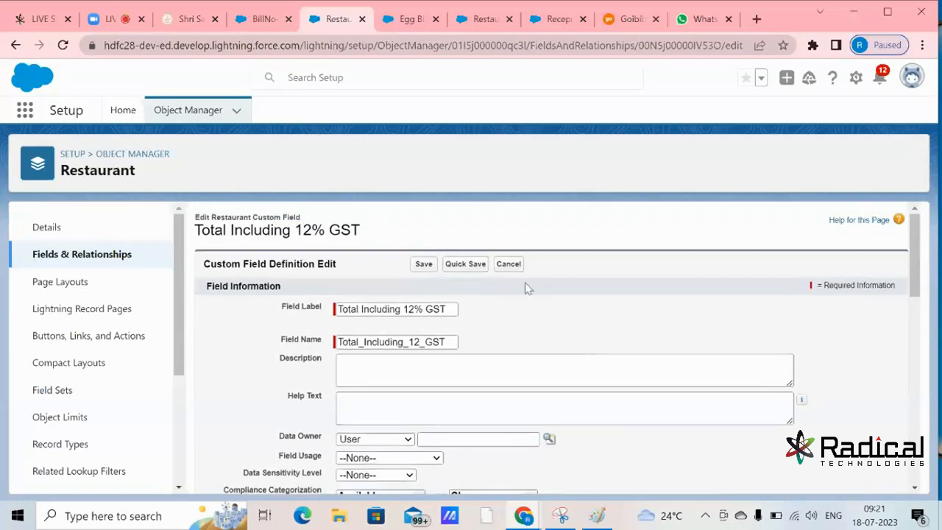
{"action": "left_click", "coordinate": [424, 264]}
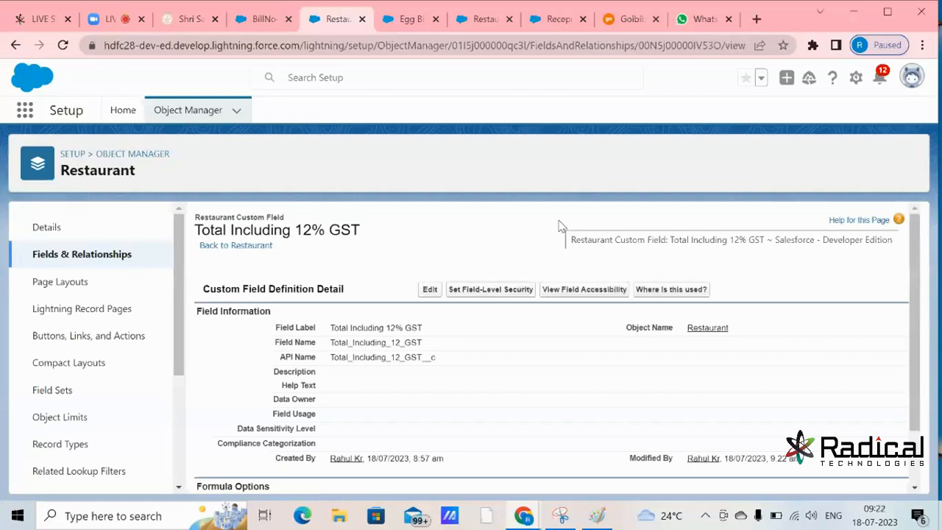
Step: On the restaurant bill record, set the Quantity of both Chicken Curry and Mix Veg to 1
{"action": "left_click", "coordinate": [262, 25]}
{"action": "left_click", "coordinate": [353, 263]}
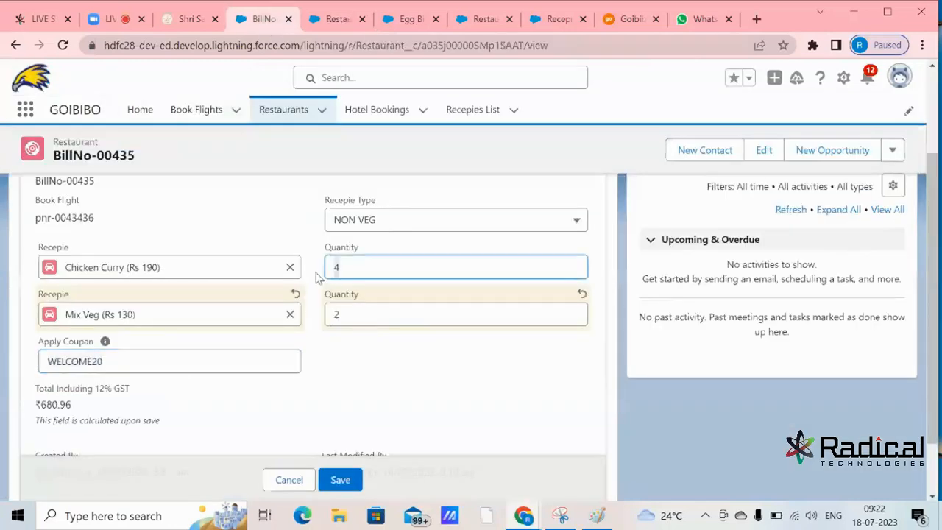
{"action": "key", "text": "BackSpace"}
{"action": "type", "text": "1"}
{"action": "left_click", "coordinate": [329, 318]}
{"action": "key", "text": "Delete"}
{"action": "type", "text": "1"}
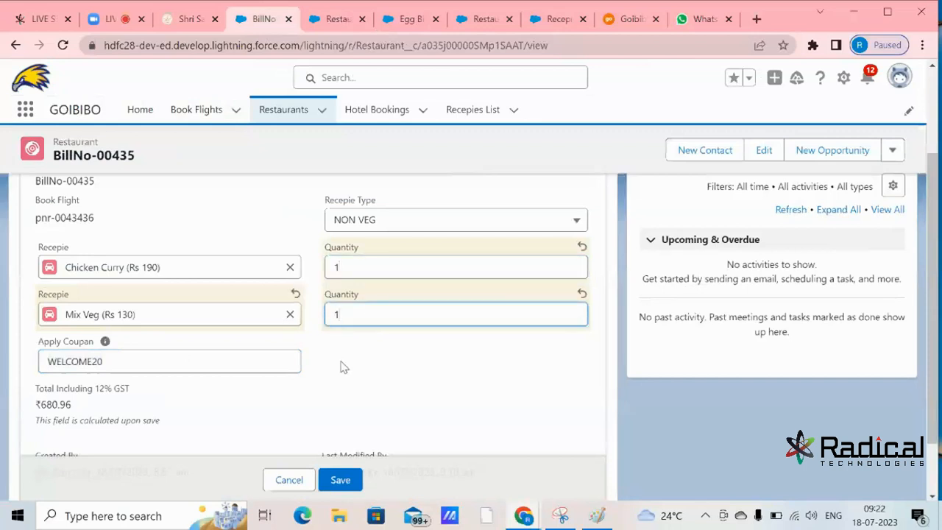
Step: Clear the Apply Coupon entry, save the bill, and check its Total Including 12% GST
{"action": "left_click", "coordinate": [135, 361]}
{"action": "left_click_drag", "start_coordinate": [135, 362], "coordinate": [3, 368]}
{"action": "key", "text": "BackSpace"}
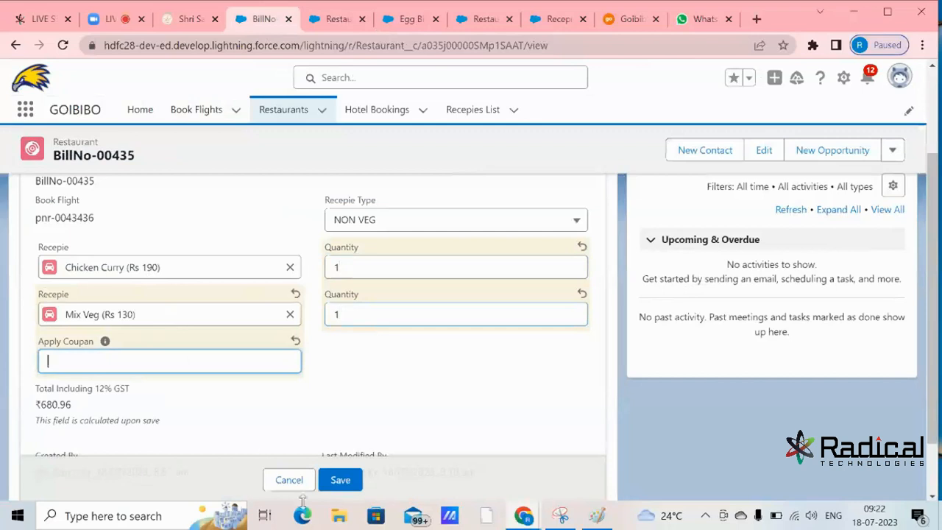
{"action": "left_click", "coordinate": [343, 483]}
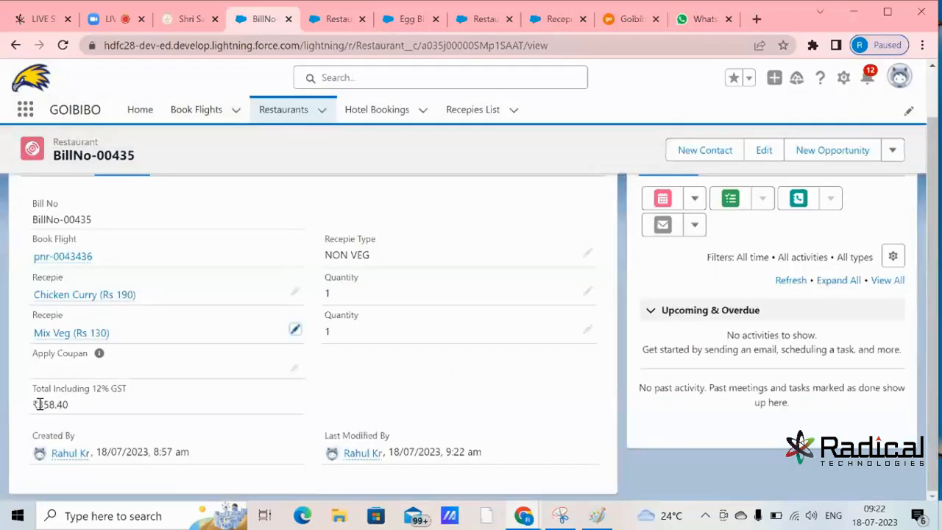
{"action": "left_click_drag", "start_coordinate": [36, 404], "coordinate": [64, 422]}
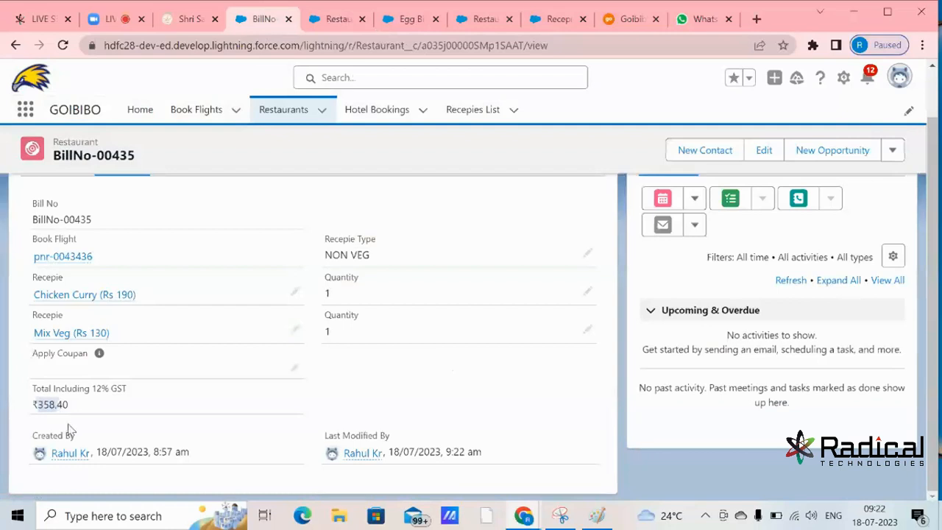
{"action": "mouse_move", "coordinate": [133, 296]}
Step: Set the Mix Veg Quantity to 2 and save the bill
{"action": "left_click", "coordinate": [587, 330]}
{"action": "key", "text": "BackSpace"}
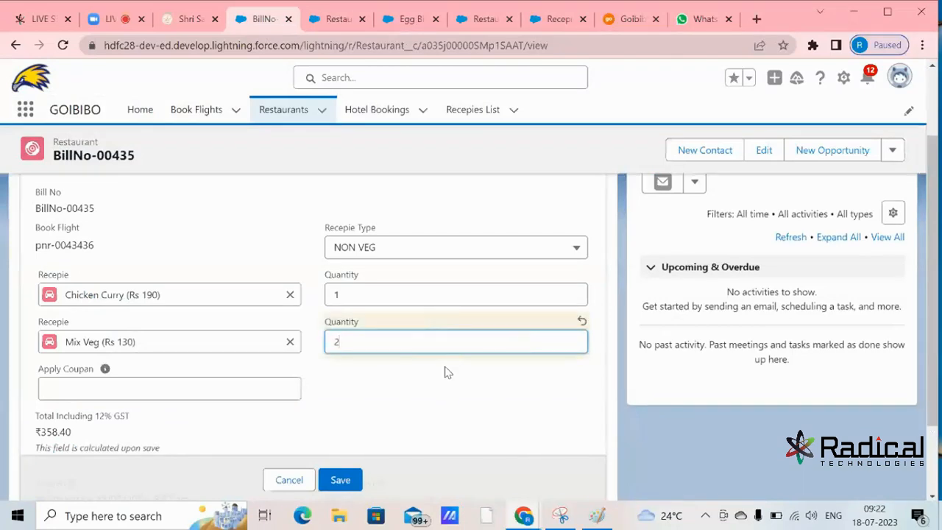
{"action": "scroll", "coordinate": [369, 398], "scroll_direction": "down", "scroll_amount": 1}
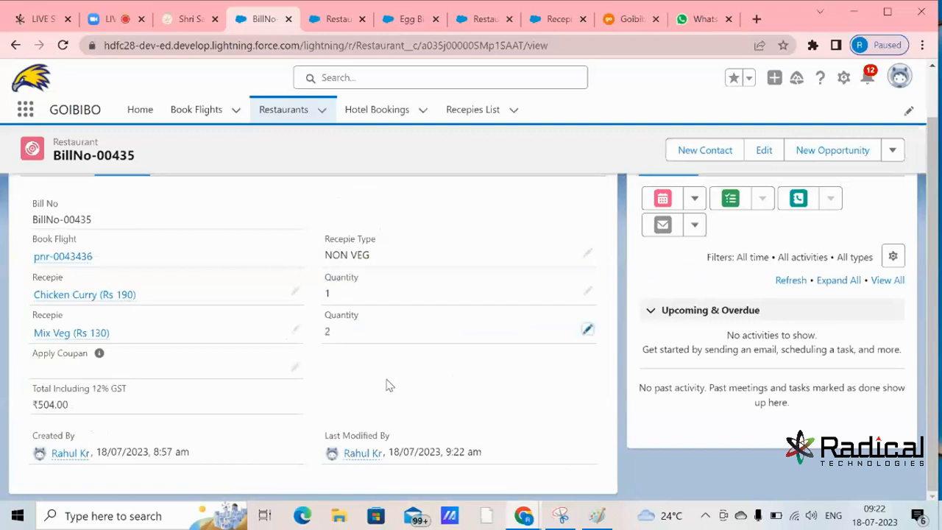
Step: Check the bill's Total Including 12% GST against the Chicken Curry and Mix Veg prices and quantities
{"action": "left_click_drag", "start_coordinate": [35, 406], "coordinate": [51, 405]}
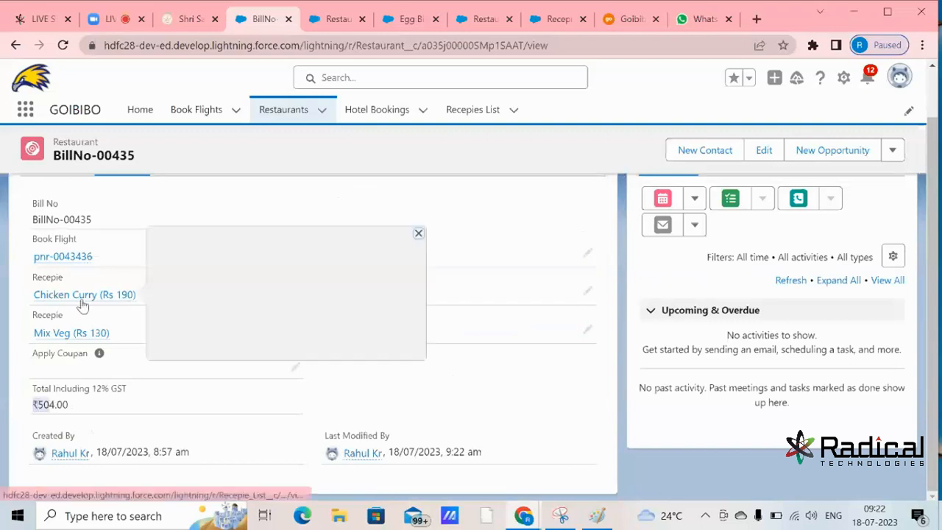
{"action": "mouse_move", "coordinate": [69, 332]}
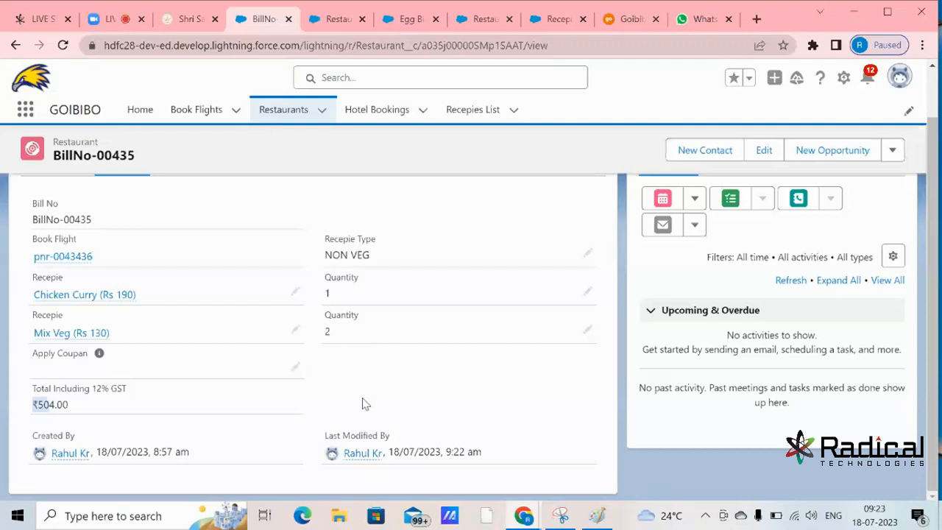
Step: Open the Total Including 12% GST formula for editing and try appending the discount term -0.20*() below it
{"action": "left_click", "coordinate": [349, 18]}
{"action": "scroll", "coordinate": [422, 288], "scroll_direction": "down", "scroll_amount": 1}
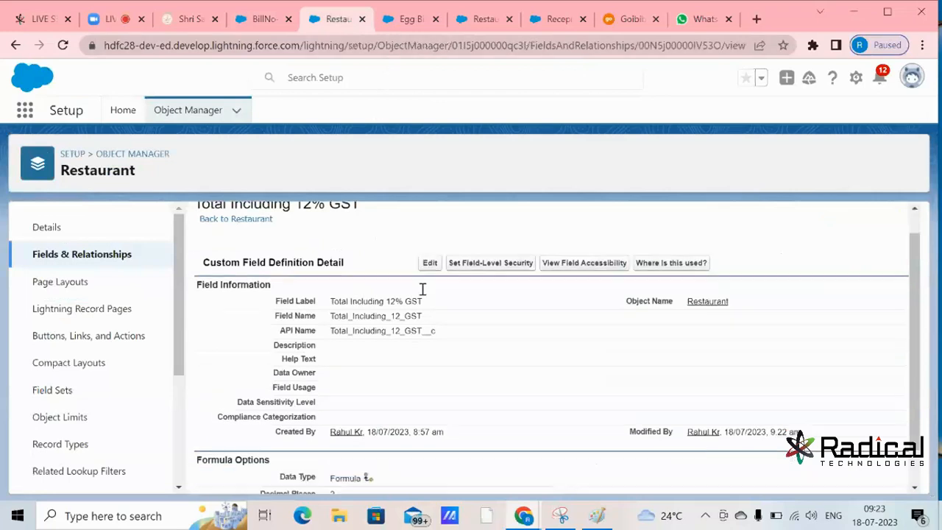
{"action": "left_click", "coordinate": [430, 221]}
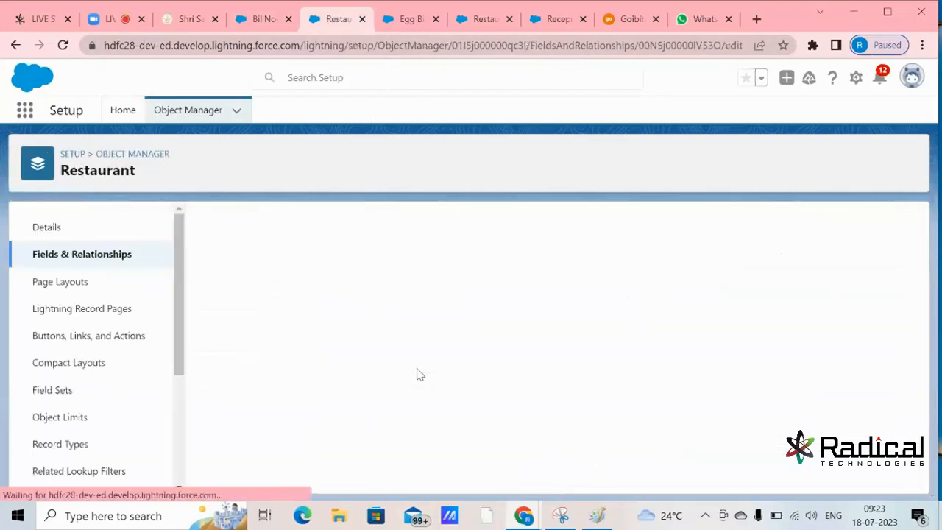
{"action": "scroll", "coordinate": [425, 412], "scroll_direction": "down", "scroll_amount": 5}
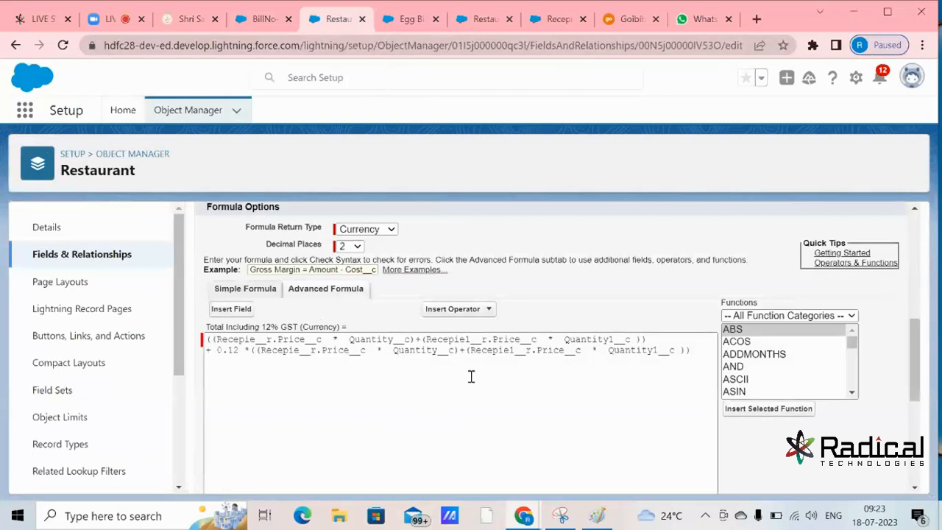
{"action": "left_click", "coordinate": [692, 350]}
{"action": "left_click_drag", "start_coordinate": [692, 350], "coordinate": [202, 343]}
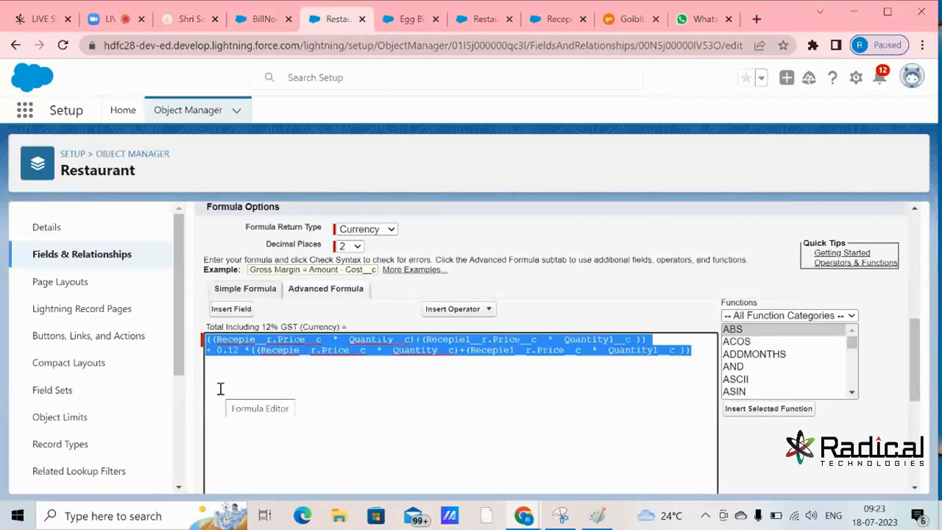
{"action": "left_click", "coordinate": [703, 352]}
{"action": "key", "text": "Return"}
{"action": "key", "text": "Return"}
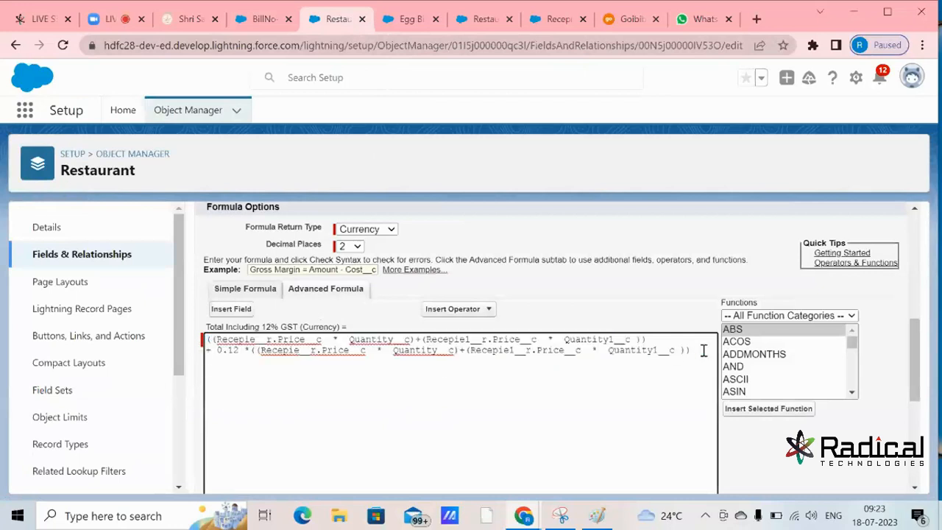
{"action": "type", "text": "-0.20*()"}
Step: Enclose the whole GST expression in an extra pair of parentheses and copy it in as the operand of -0.20*
{"action": "left_click_drag", "start_coordinate": [695, 351], "coordinate": [205, 329]}
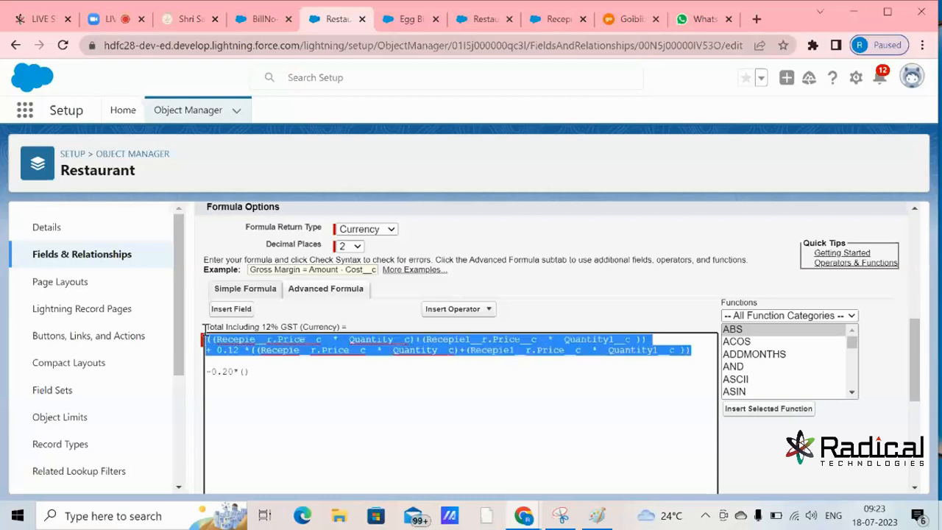
{"action": "left_click", "coordinate": [250, 398]}
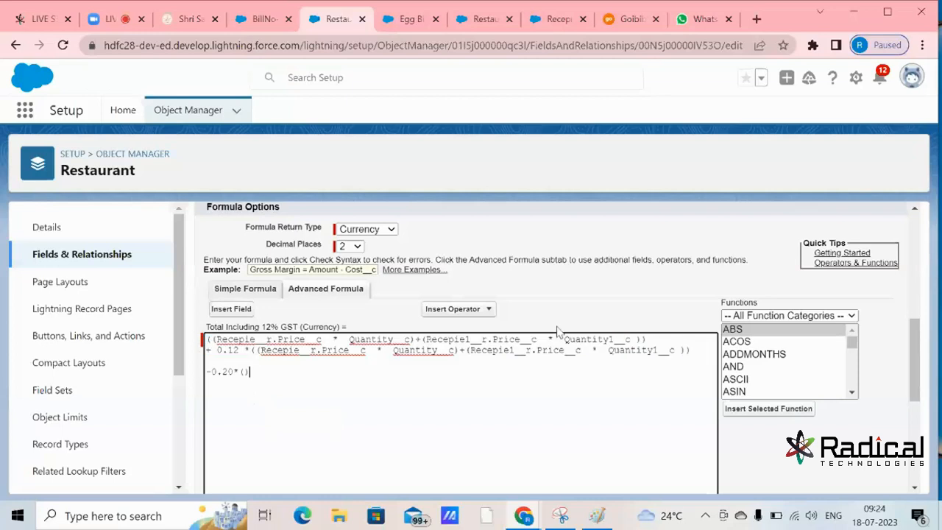
{"action": "left_click_drag", "start_coordinate": [700, 348], "coordinate": [652, 350]}
{"action": "type", "text": "("}
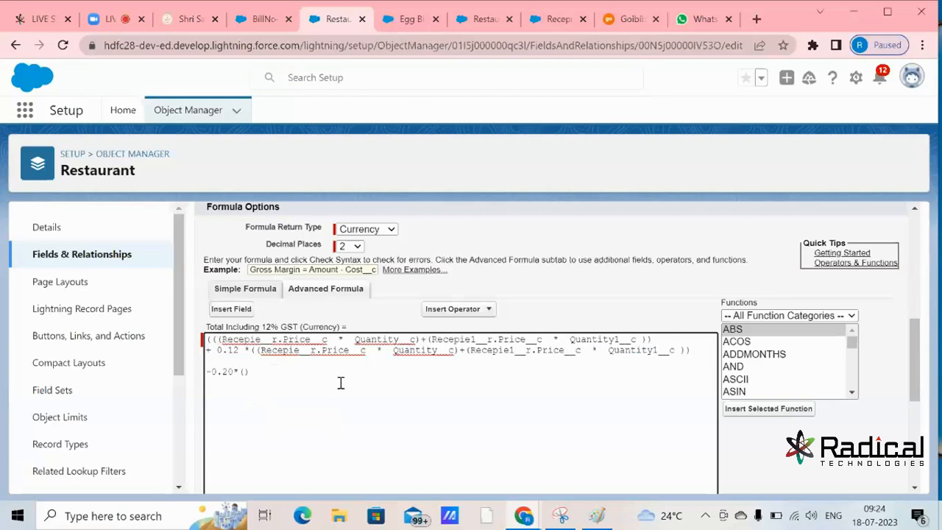
{"action": "type", "text": "))"}
{"action": "left_click_drag", "start_coordinate": [698, 347], "coordinate": [208, 339]}
{"action": "key", "text": "ctrl+c"}
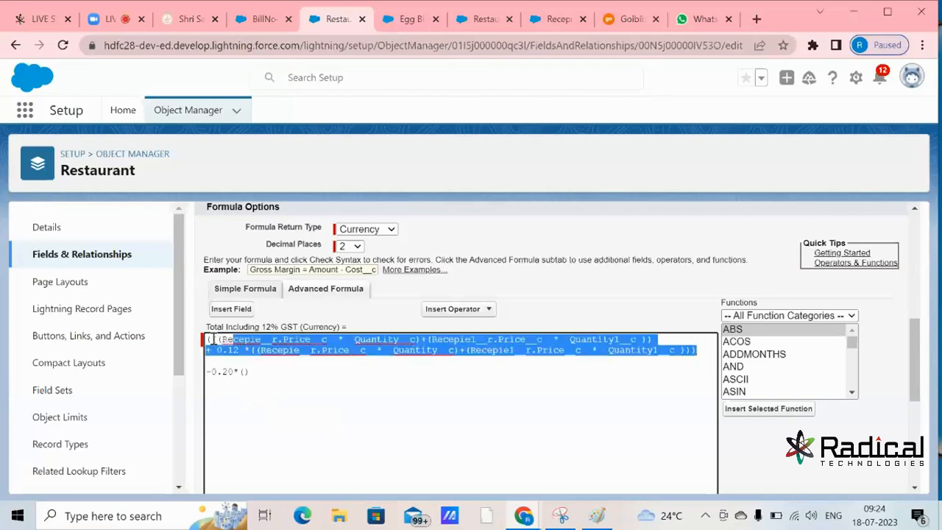
{"action": "left_click", "coordinate": [249, 371]}
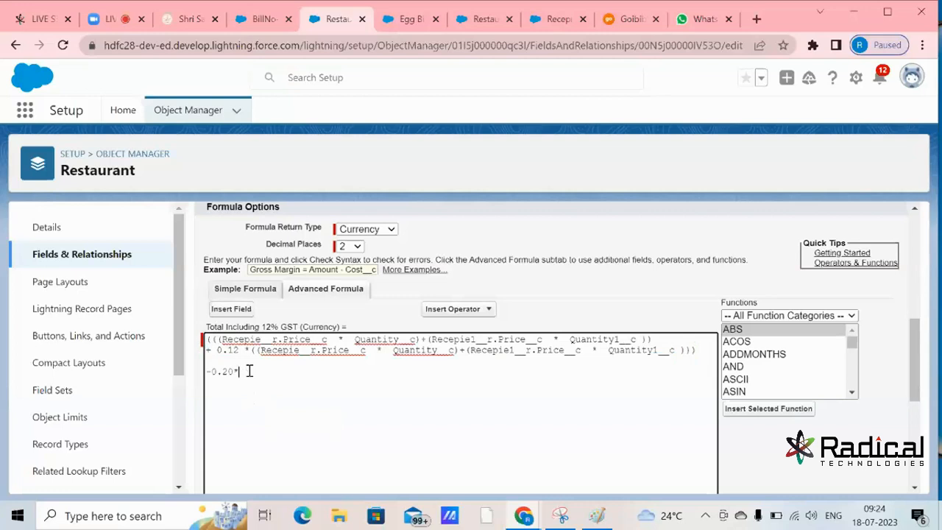
{"action": "key", "text": "ctrl+v"}
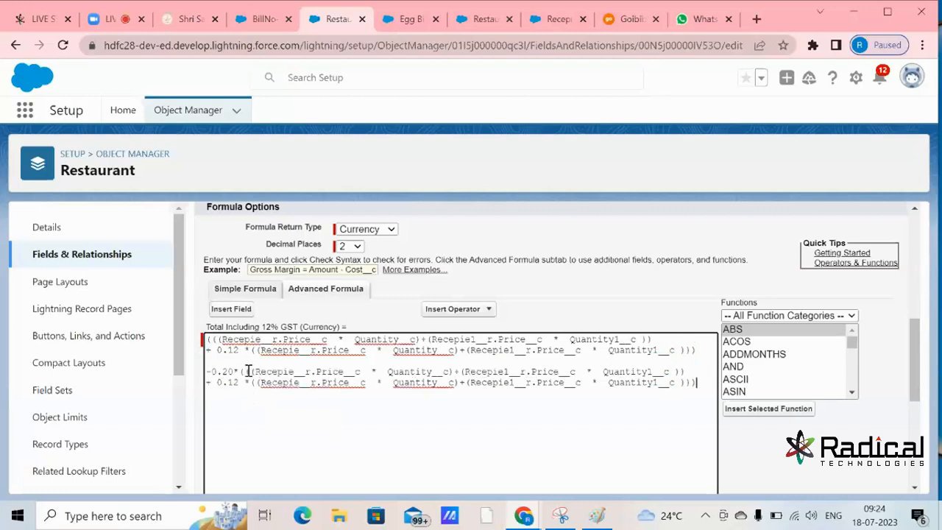
Step: Remove the -0.20 discount term and the extra outer parentheses from the Total Including 12% GST formula
{"action": "left_click_drag", "start_coordinate": [212, 372], "coordinate": [701, 384]}
{"action": "left_click_drag", "start_coordinate": [697, 350], "coordinate": [205, 337]}
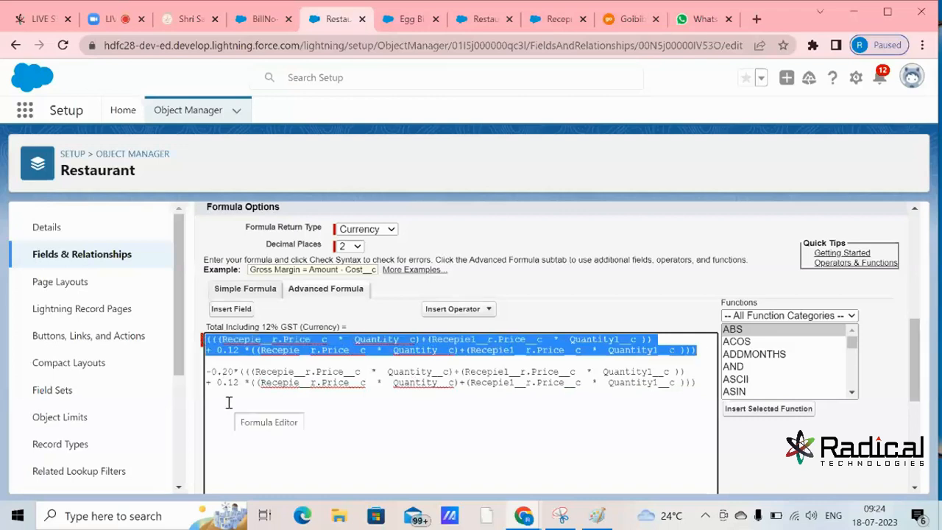
{"action": "left_click", "coordinate": [698, 407]}
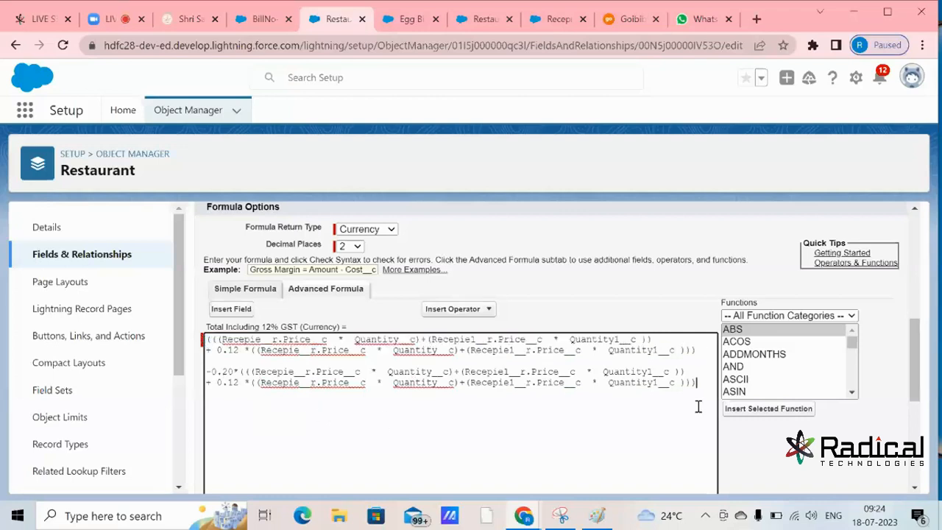
{"action": "left_click_drag", "start_coordinate": [682, 382], "coordinate": [206, 379]}
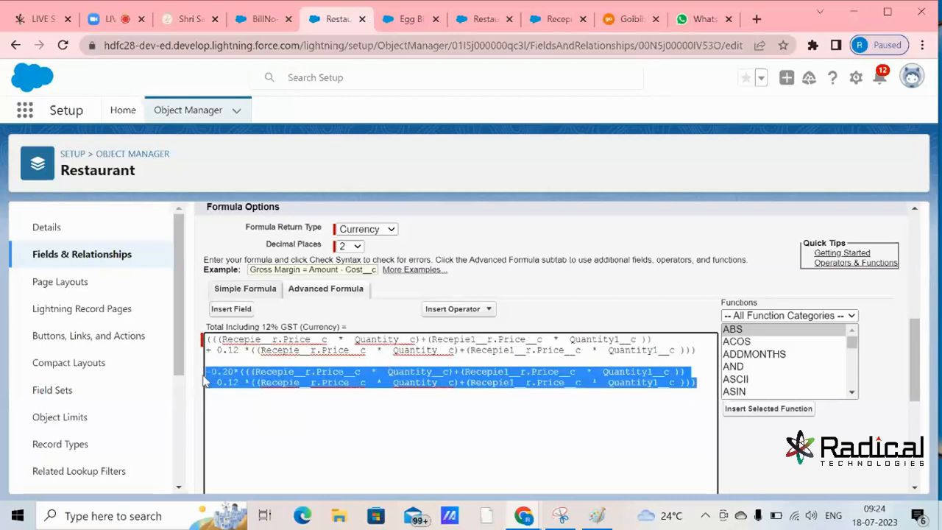
{"action": "key", "text": "BackSpace"}
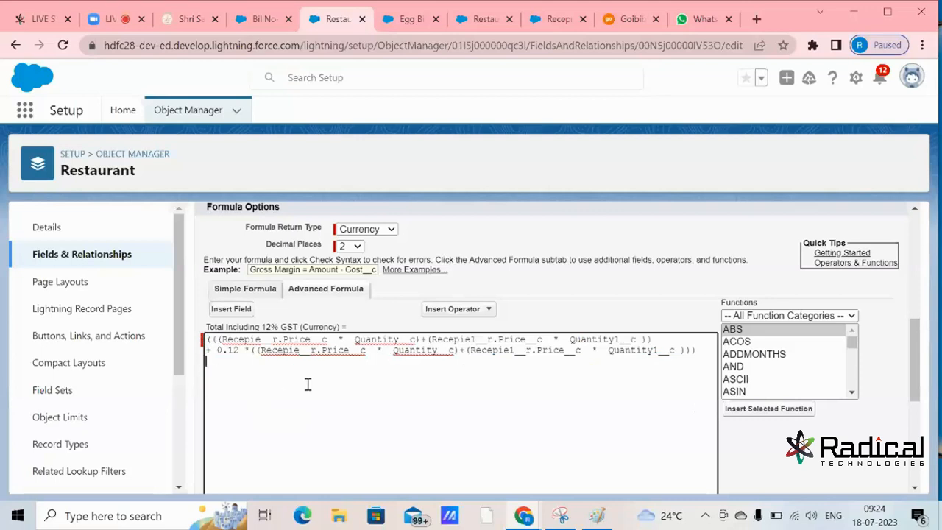
{"action": "left_click", "coordinate": [220, 339]}
{"action": "key", "text": "BackSpace"}
{"action": "left_click", "coordinate": [708, 351]}
{"action": "key", "text": "BackSpace"}
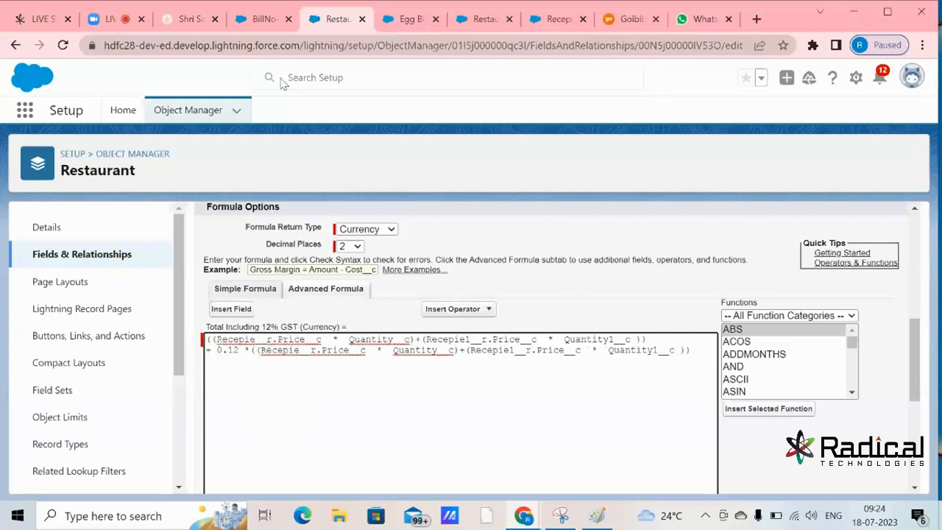
Step: On the restaurant bill record, examine the recepie entries and the options offered for Recepie Type
{"action": "left_click", "coordinate": [250, 21]}
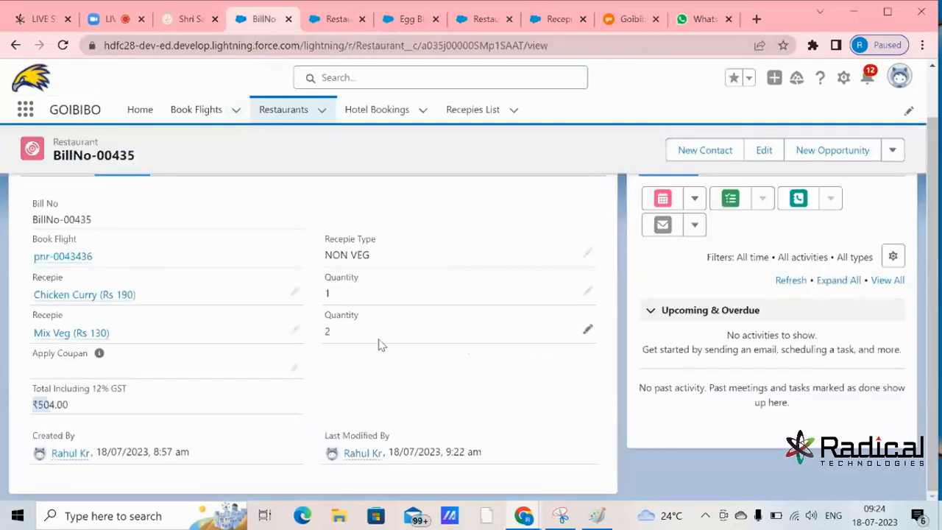
{"action": "scroll", "coordinate": [378, 343], "scroll_direction": "up", "scroll_amount": 1}
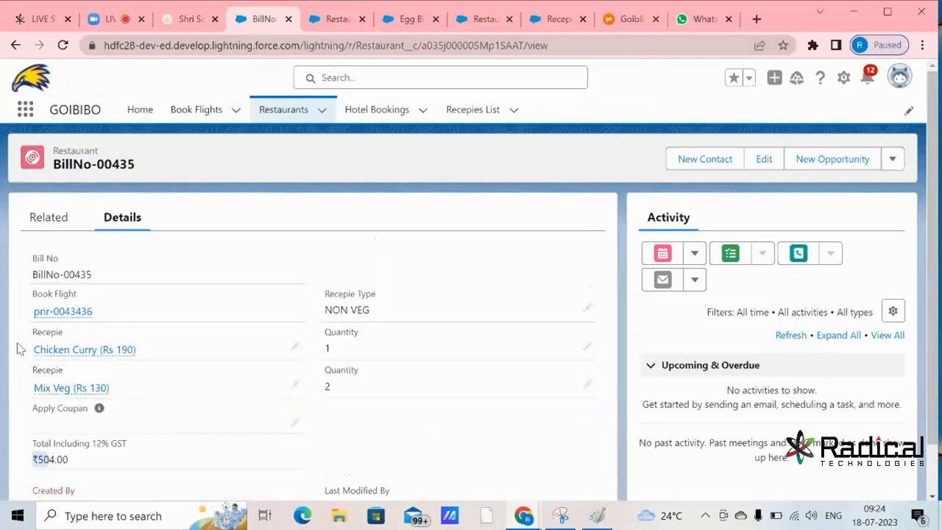
{"action": "mouse_move", "coordinate": [40, 353]}
{"action": "mouse_move", "coordinate": [81, 352]}
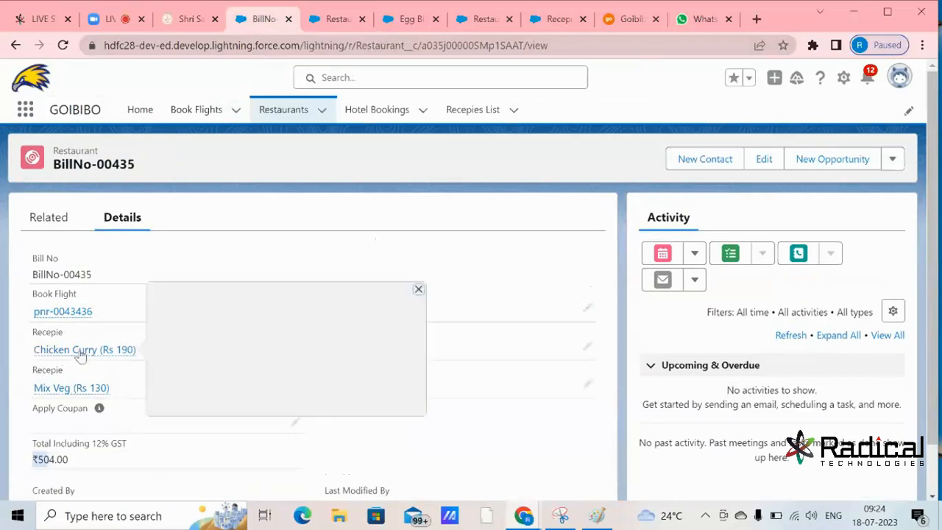
{"action": "left_click", "coordinate": [587, 309]}
{"action": "left_click", "coordinate": [541, 341]}
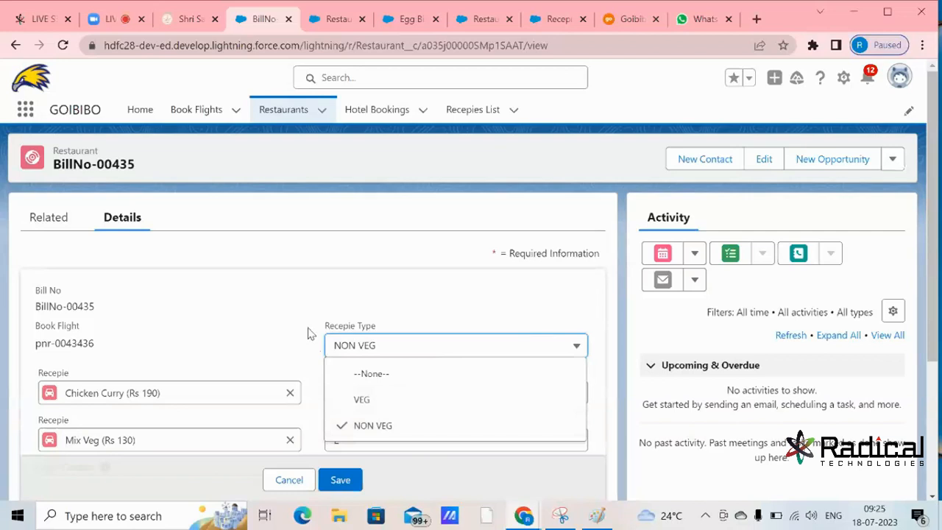
{"action": "scroll", "coordinate": [309, 334], "scroll_direction": "down", "scroll_amount": 1}
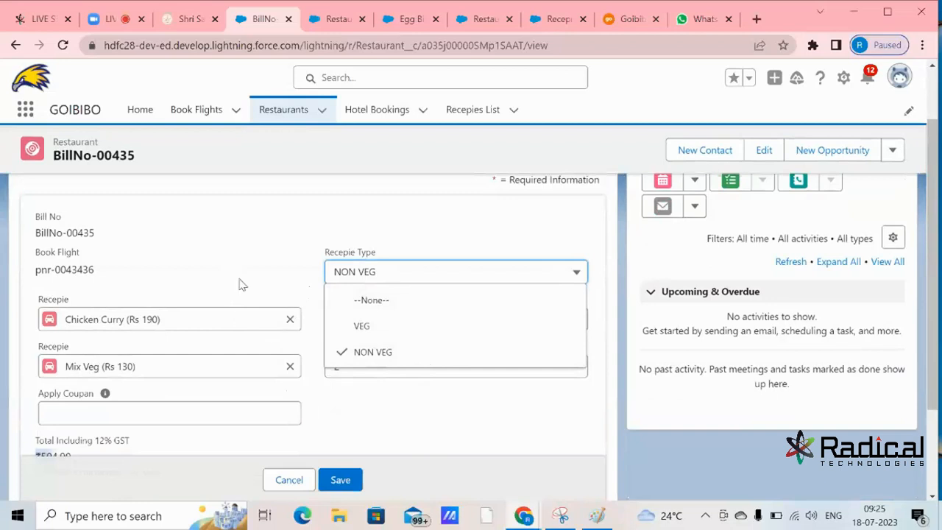
{"action": "left_click", "coordinate": [415, 455]}
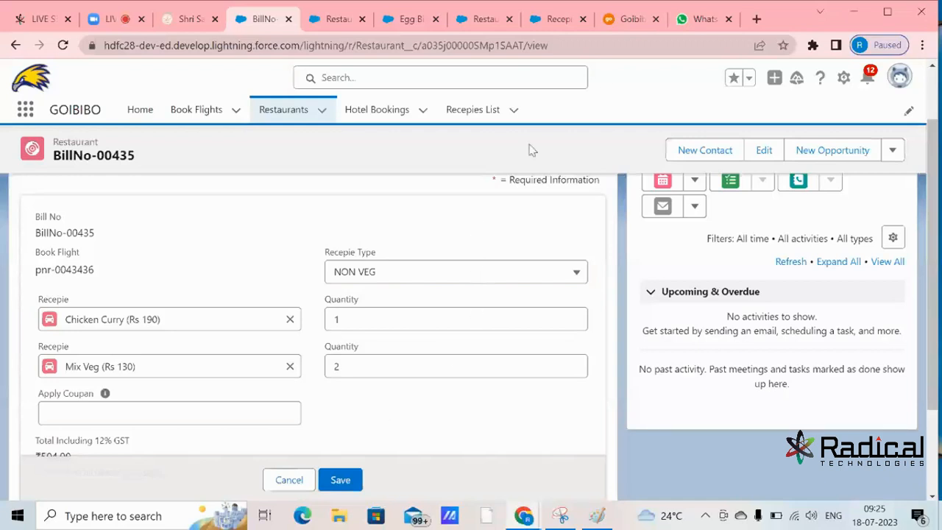
Step: Switch to the Shri Saibaba Sansthan Trust site and review its Darshan and Aarti booking forms, agreeing to the devotee declarations
{"action": "left_click", "coordinate": [551, 18]}
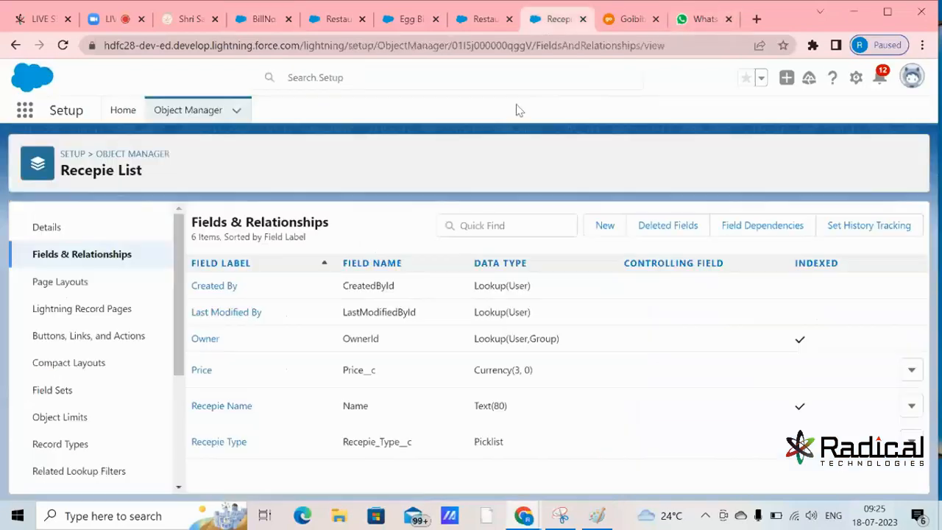
{"action": "left_click", "coordinate": [190, 18]}
{"action": "scroll", "coordinate": [643, 282], "scroll_direction": "up", "scroll_amount": 2}
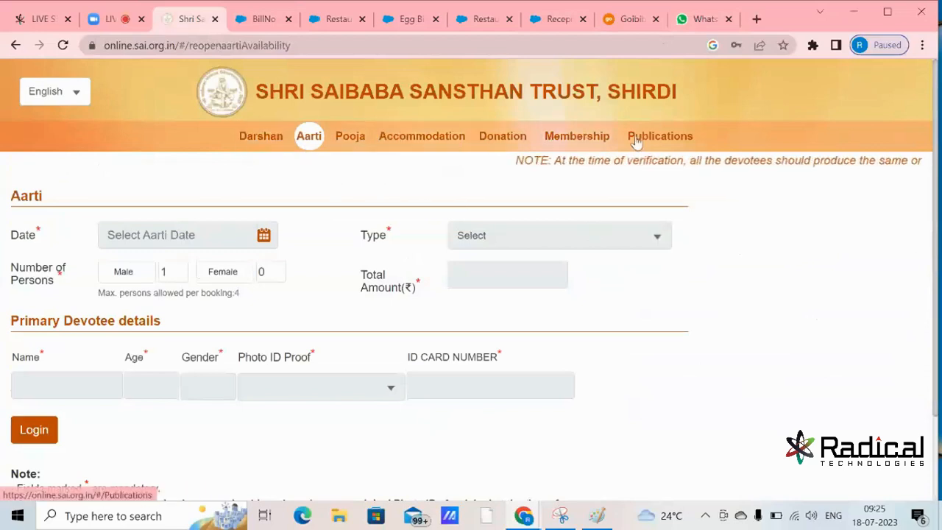
{"action": "left_click", "coordinate": [261, 135]}
{"action": "left_click", "coordinate": [445, 388]}
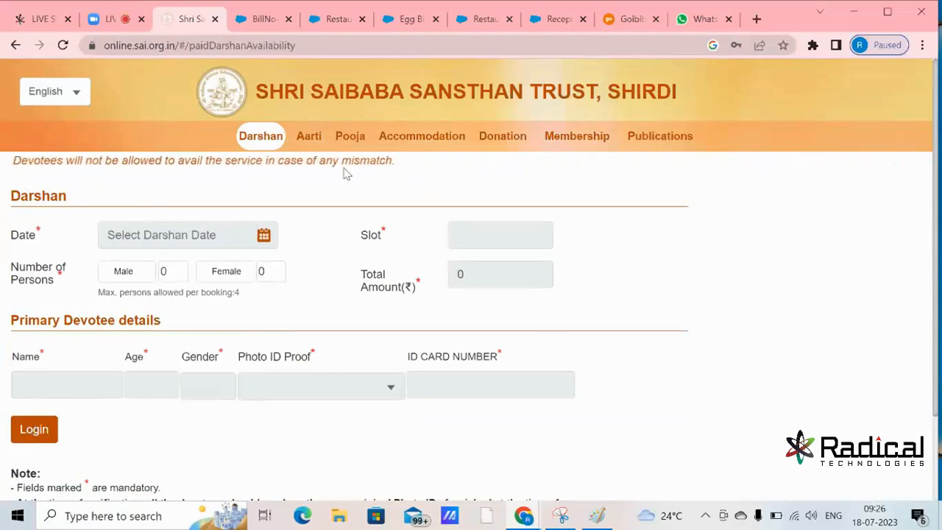
{"action": "left_click", "coordinate": [316, 144]}
{"action": "left_click", "coordinate": [458, 385]}
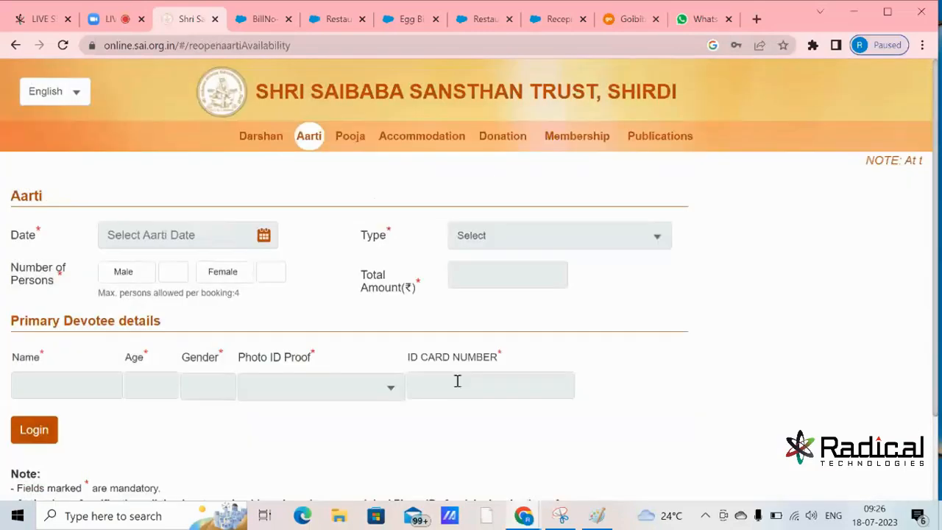
Step: Review the Pooja, Accommodation and Donation forms, and return to the Darshan form, agreeing to its devotee declaration
{"action": "left_click", "coordinate": [354, 144]}
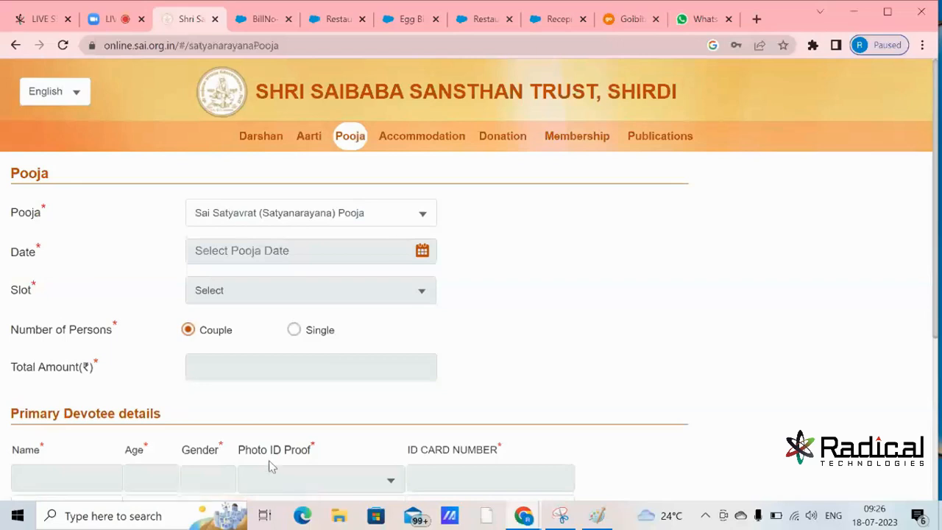
{"action": "left_click", "coordinate": [404, 140]}
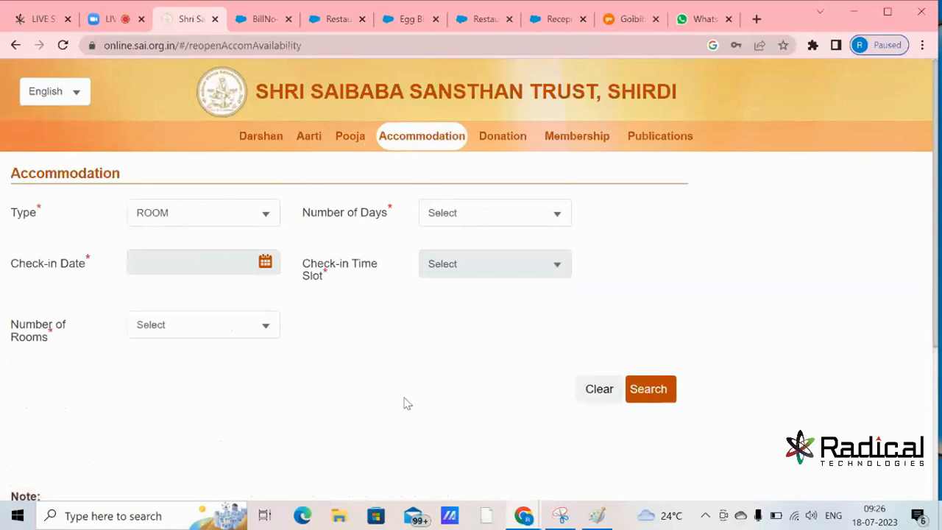
{"action": "left_click", "coordinate": [525, 143]}
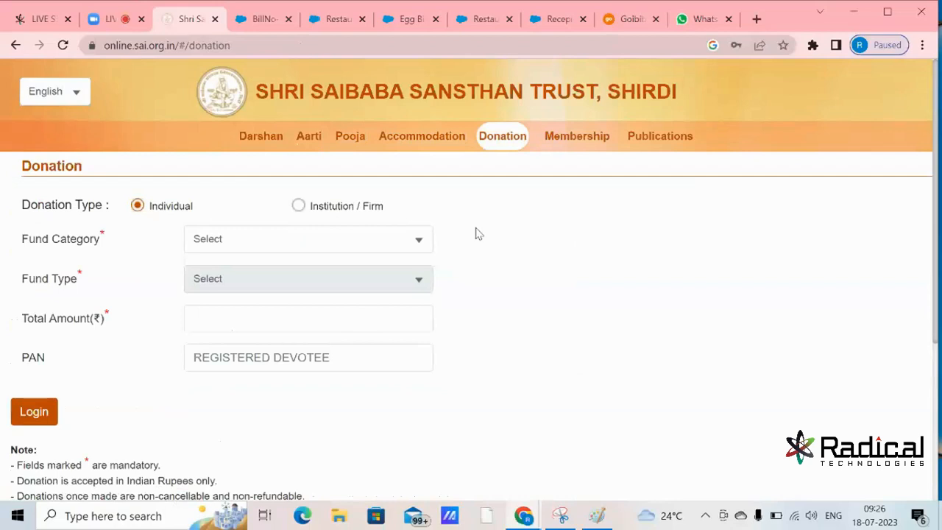
{"action": "left_click", "coordinate": [267, 141]}
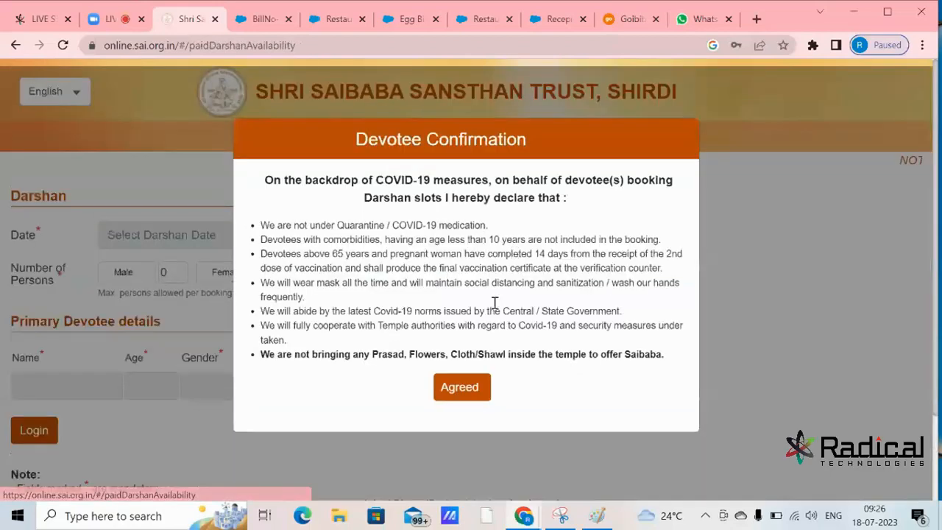
{"action": "left_click", "coordinate": [459, 386]}
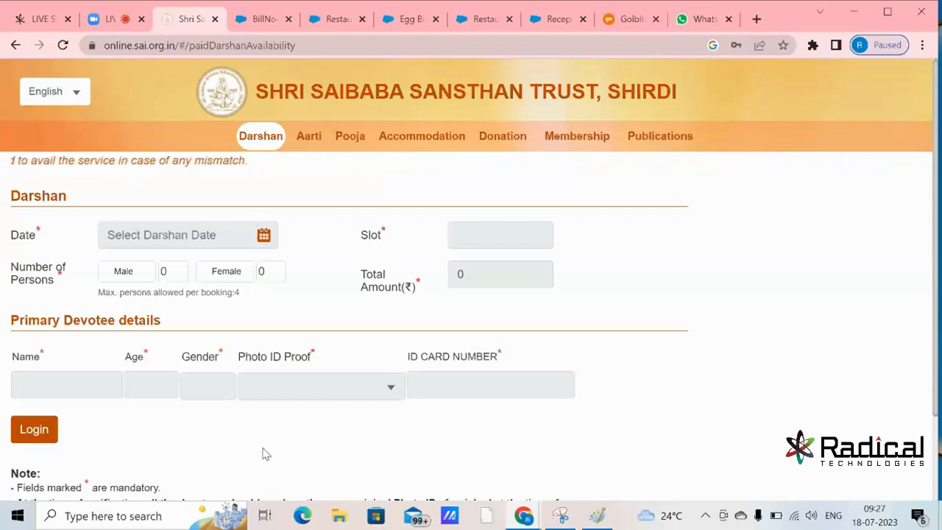
Step: Copy the Darshan page's address and send it to the ON_WD_SALESFORCE_JULY-23_8.30AM group in WhatsApp Web
{"action": "left_click", "coordinate": [333, 47]}
{"action": "key", "text": "ctrl+c"}
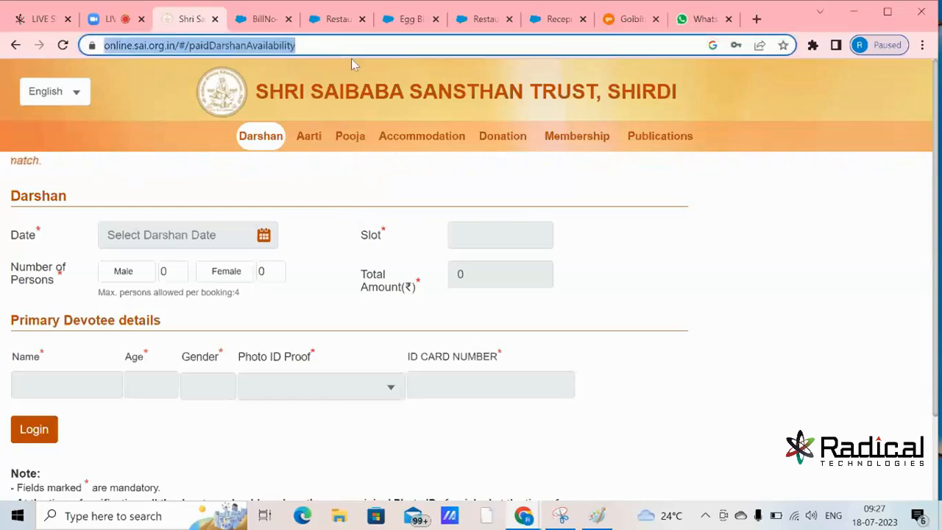
{"action": "left_click", "coordinate": [681, 20]}
{"action": "left_click", "coordinate": [533, 483]}
{"action": "key", "text": "ctrl+v"}
{"action": "key", "text": "Return"}
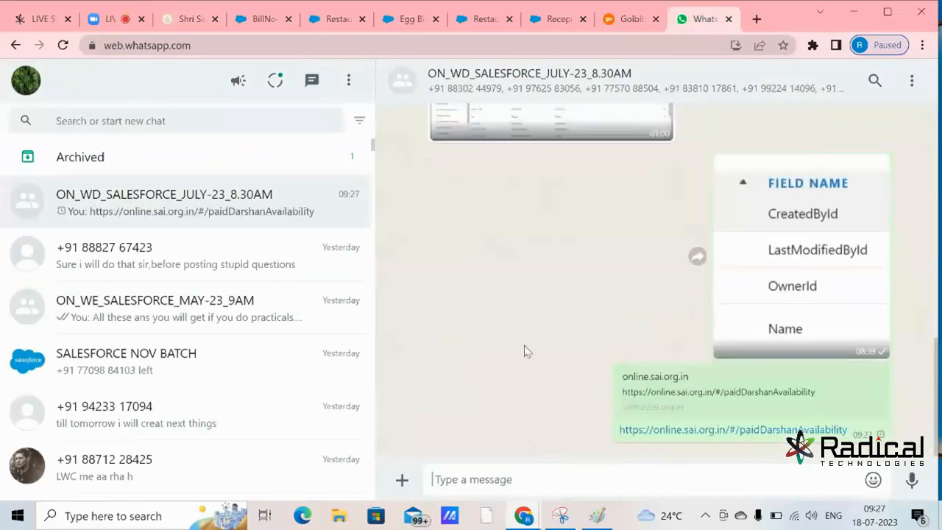
Step: Return to the restaurant bill record and review its Total Including 12% GST and the help text for Apply Coupan
{"action": "left_click", "coordinate": [193, 20]}
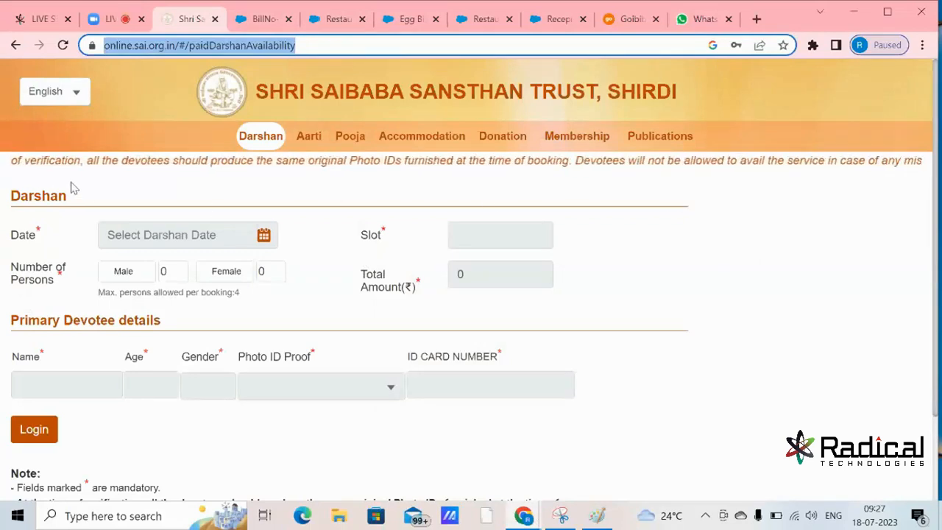
{"action": "left_click", "coordinate": [110, 20]}
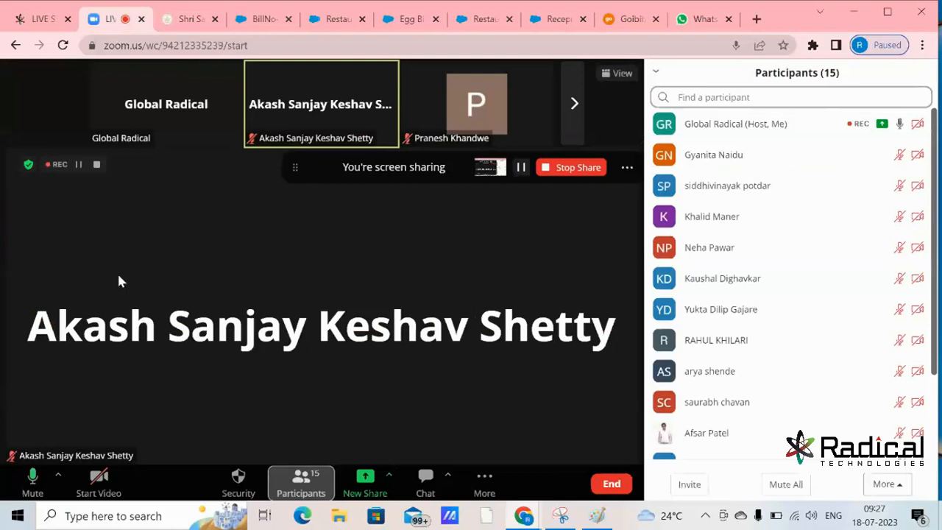
{"action": "left_click", "coordinate": [251, 19]}
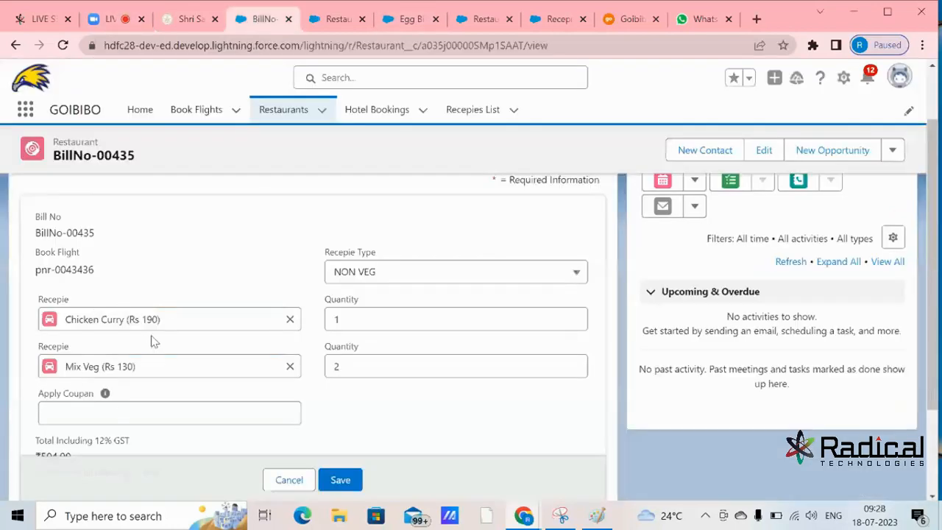
{"action": "scroll", "coordinate": [152, 337], "scroll_direction": "down", "scroll_amount": 2}
{"action": "left_click_drag", "start_coordinate": [38, 317], "coordinate": [59, 332]}
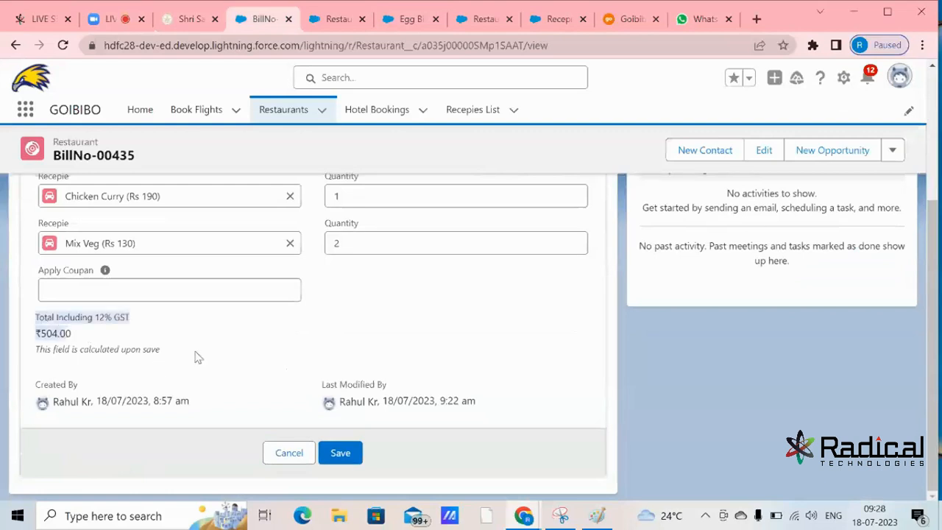
{"action": "scroll", "coordinate": [289, 374], "scroll_direction": "up", "scroll_amount": 1}
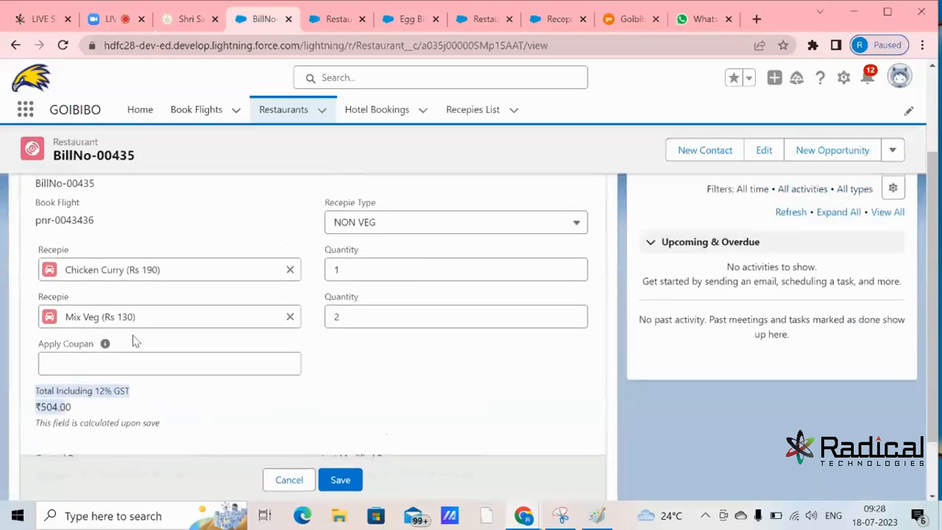
{"action": "left_click", "coordinate": [120, 364]}
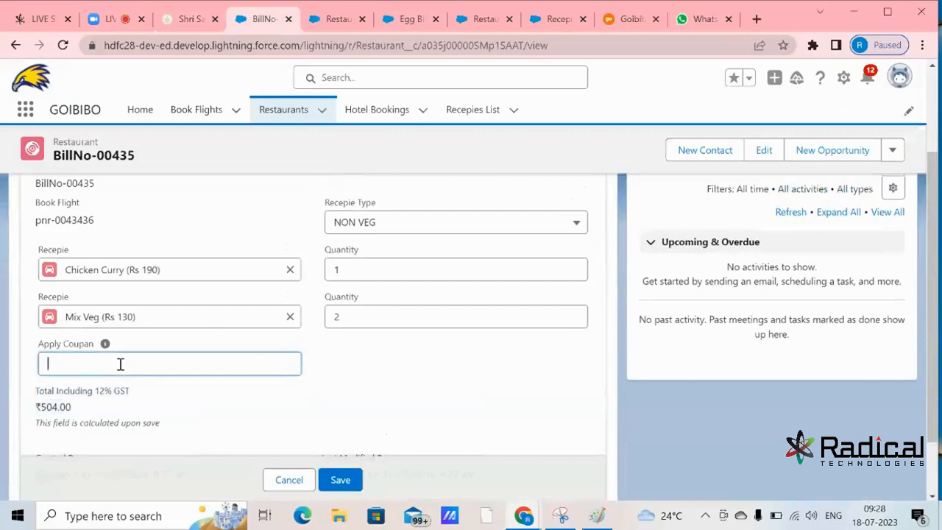
{"action": "left_click_drag", "start_coordinate": [35, 389], "coordinate": [72, 408]}
{"action": "mouse_move", "coordinate": [105, 344]}
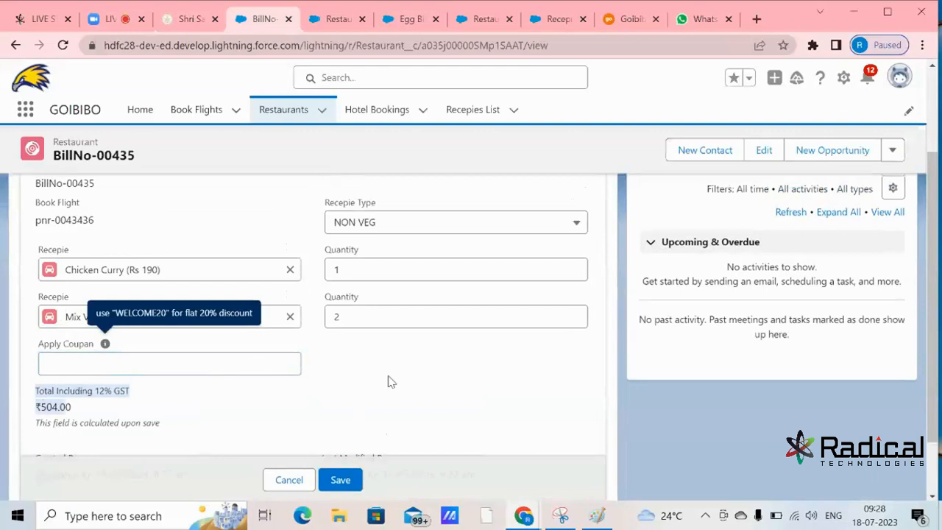
{"action": "left_click", "coordinate": [391, 381]}
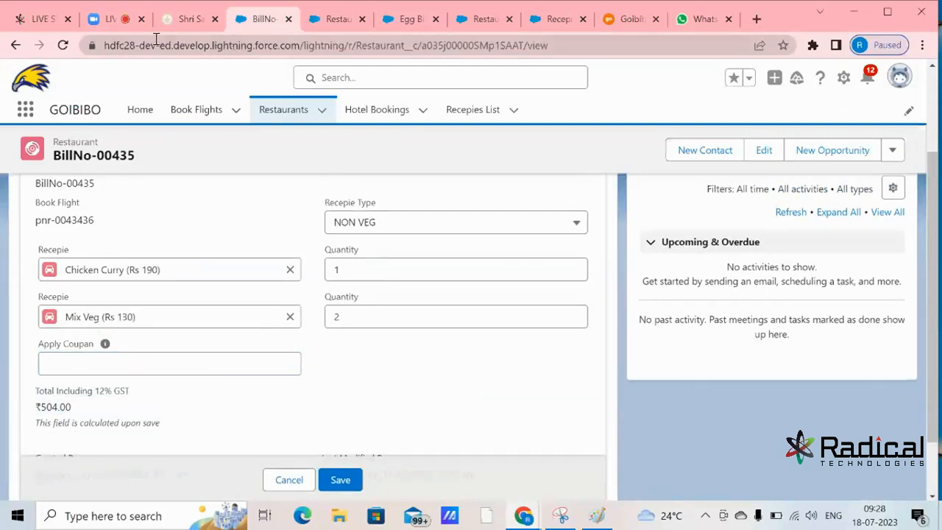
Step: Switch from the restaurant bill to the Zoom meeting and stop sharing the screen
{"action": "left_click", "coordinate": [112, 23]}
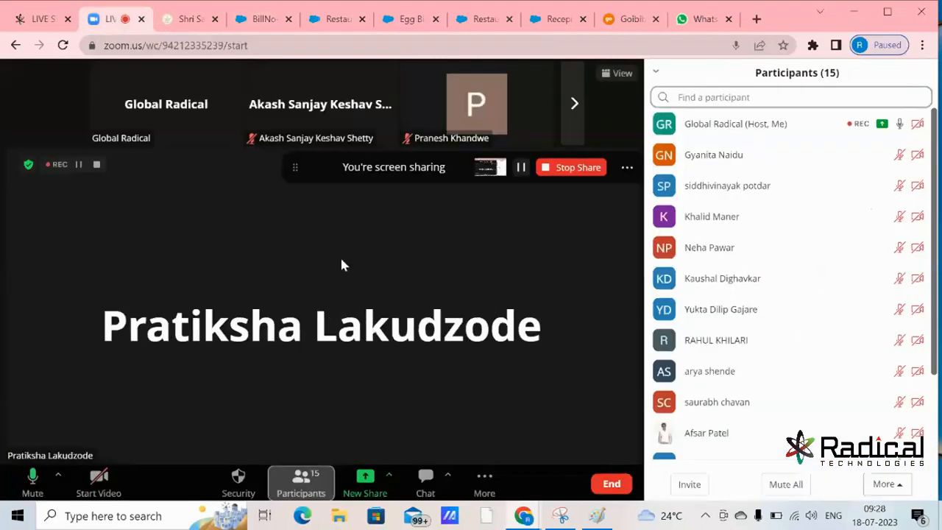
{"action": "left_click", "coordinate": [327, 22]}
{"action": "left_click", "coordinate": [254, 19]}
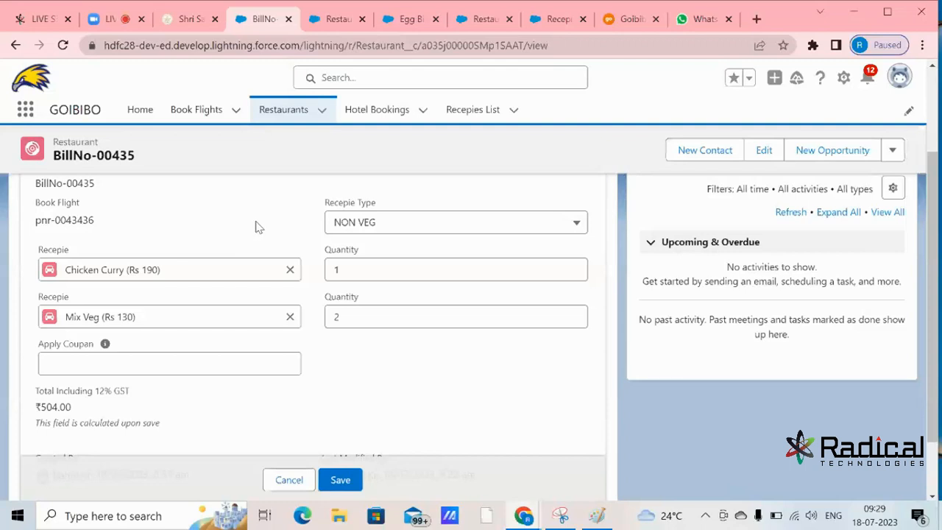
{"action": "left_click", "coordinate": [107, 20]}
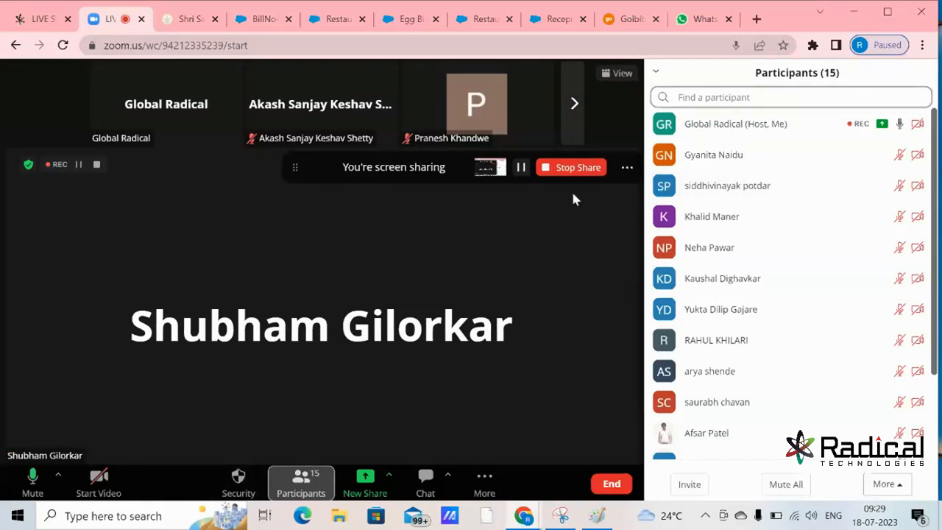
{"action": "left_click", "coordinate": [572, 168]}
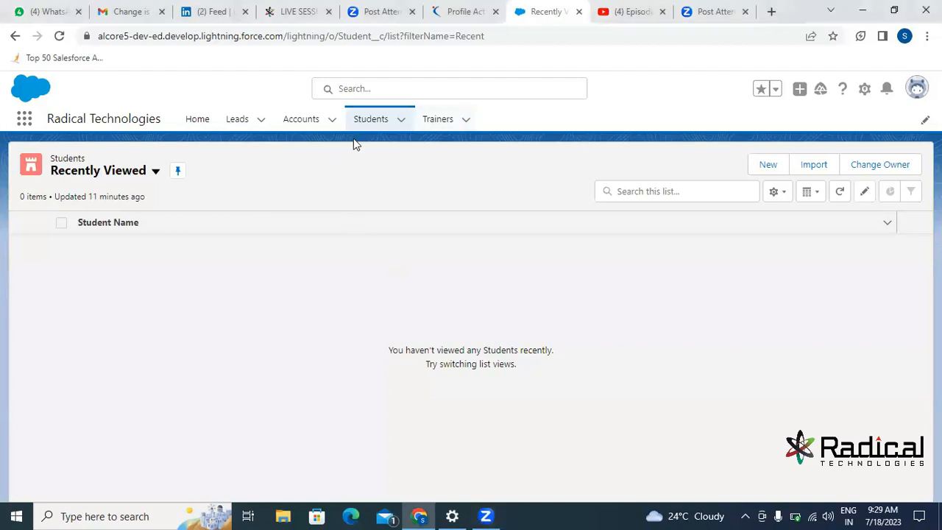
Step: Try to save a new Student record with only the candidate name entered, check the save error, and cancel the form
{"action": "left_click", "coordinate": [366, 123]}
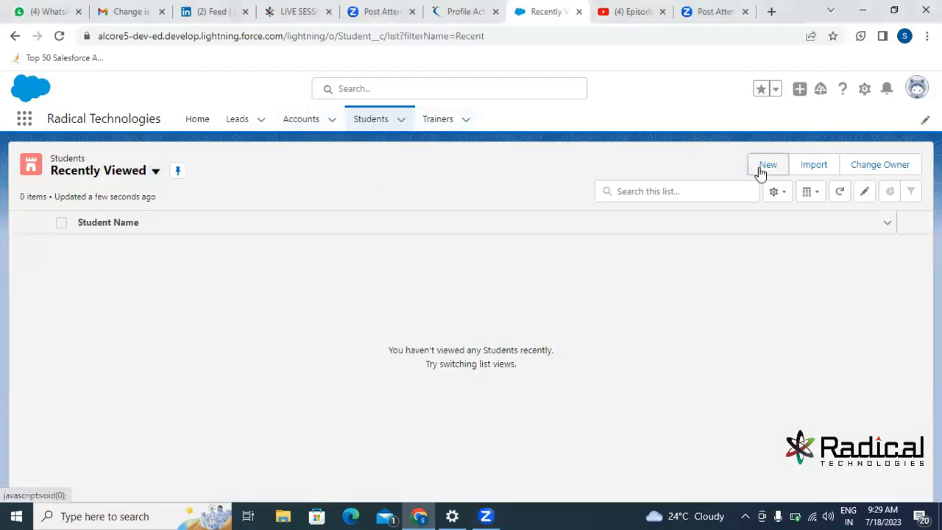
{"action": "left_click", "coordinate": [762, 168]}
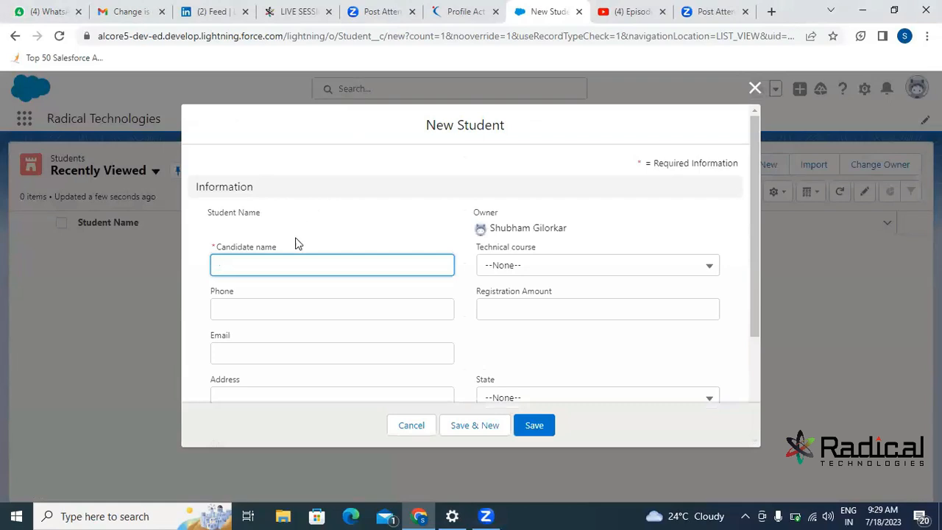
{"action": "type", "text": "shubha"}
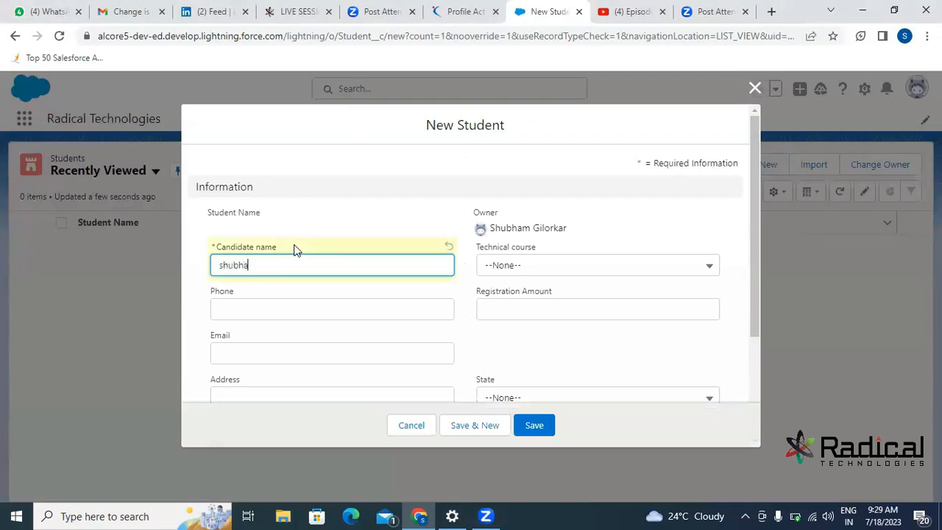
{"action": "type", "text": "m"}
{"action": "scroll", "coordinate": [298, 333], "scroll_direction": "down", "scroll_amount": 1}
{"action": "scroll", "coordinate": [298, 334], "scroll_direction": "down", "scroll_amount": 3}
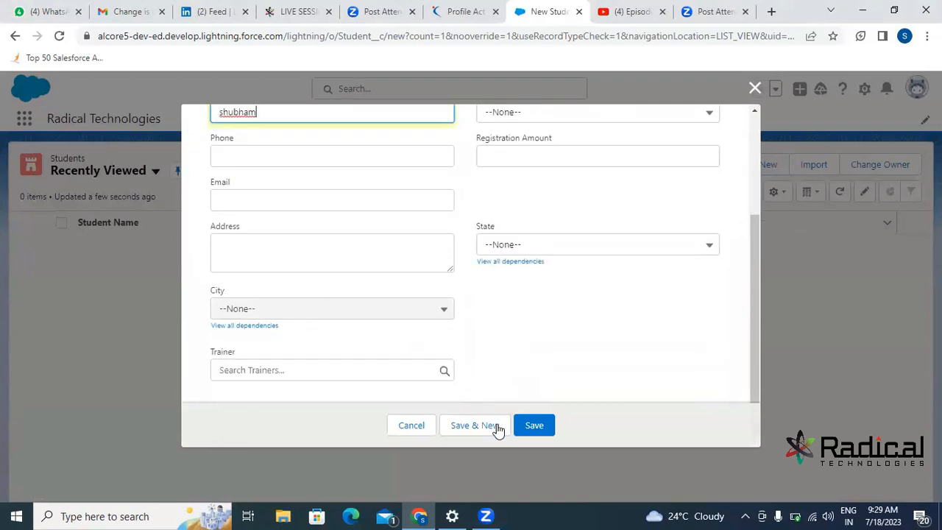
{"action": "left_click", "coordinate": [537, 427]}
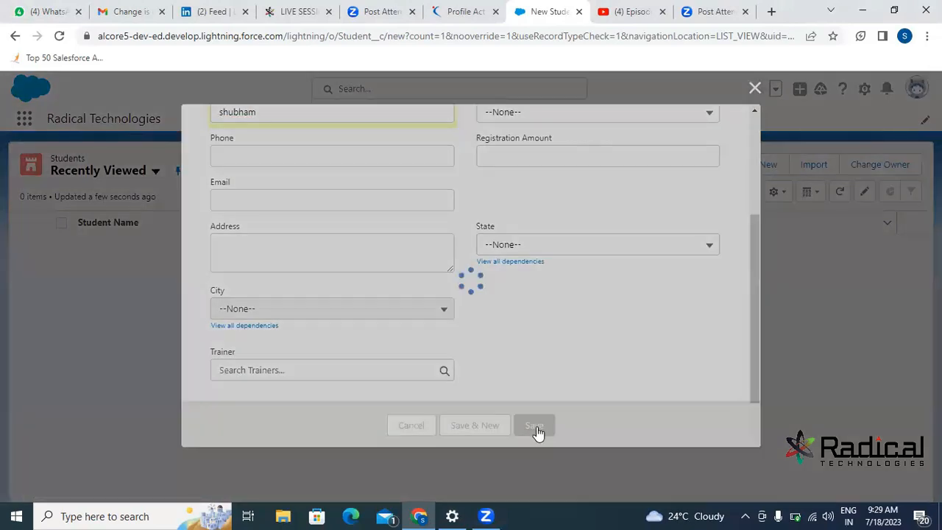
{"action": "left_click", "coordinate": [383, 426]}
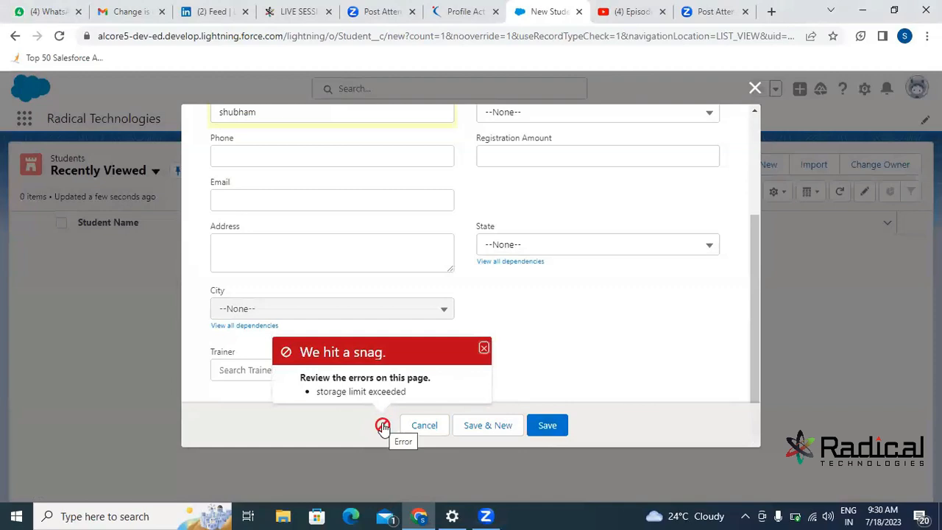
{"action": "left_click", "coordinate": [424, 426]}
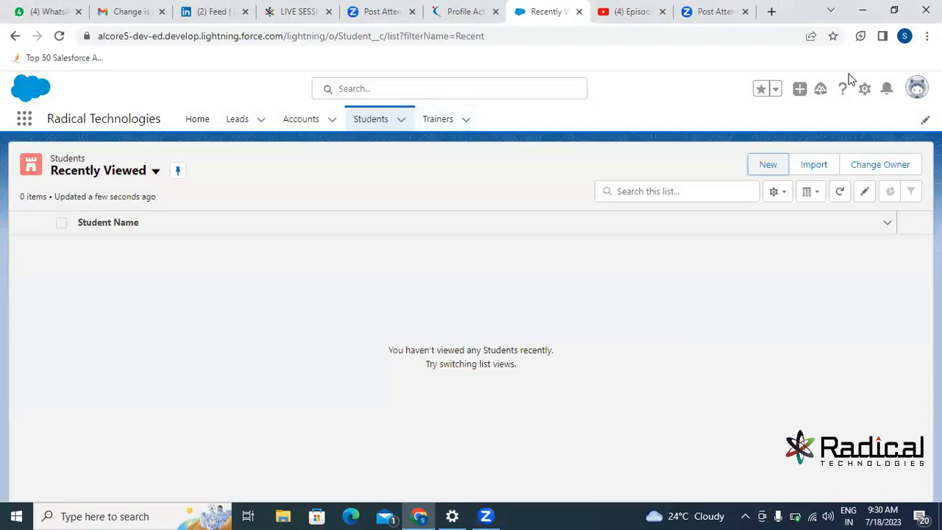
Step: Open Setup, search it for "stora", and open the Storage Usage page
{"action": "left_click", "coordinate": [866, 88]}
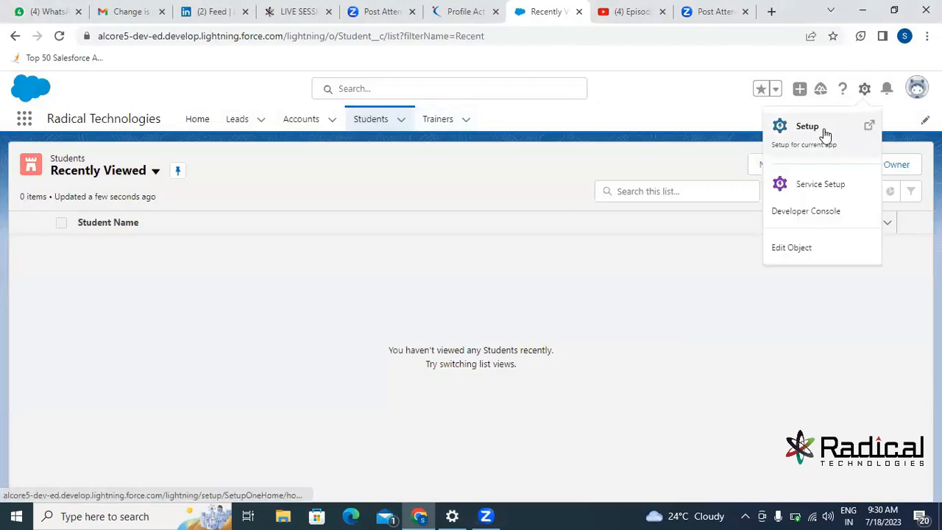
{"action": "left_click", "coordinate": [824, 131]}
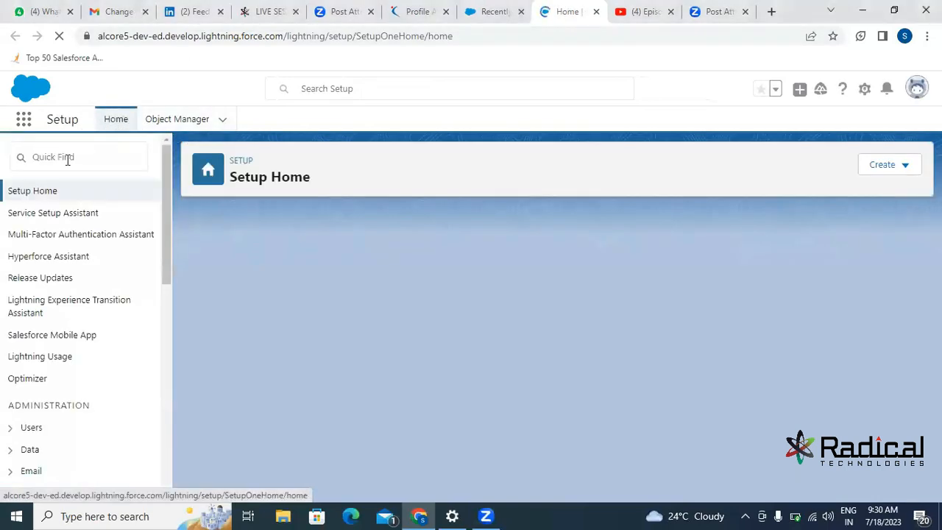
{"action": "left_click", "coordinate": [67, 159]}
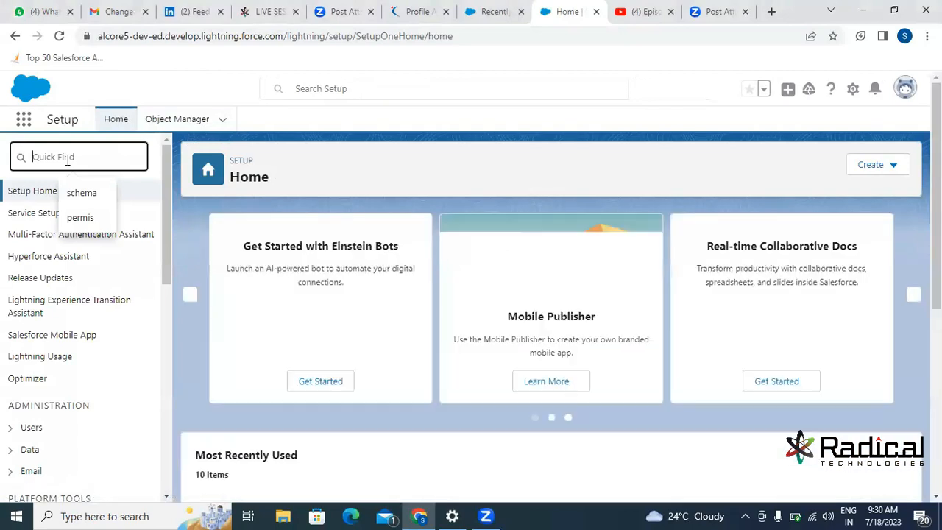
{"action": "type", "text": "s"}
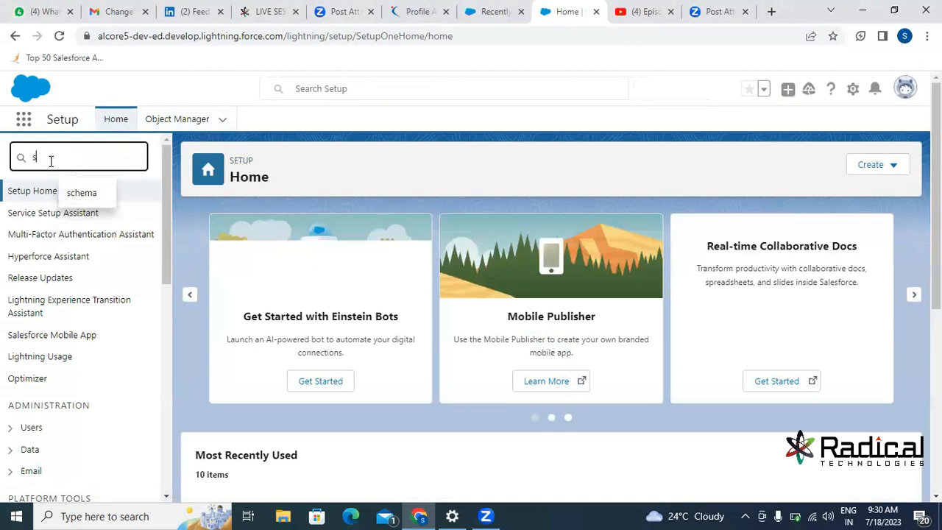
{"action": "type", "text": "tora"}
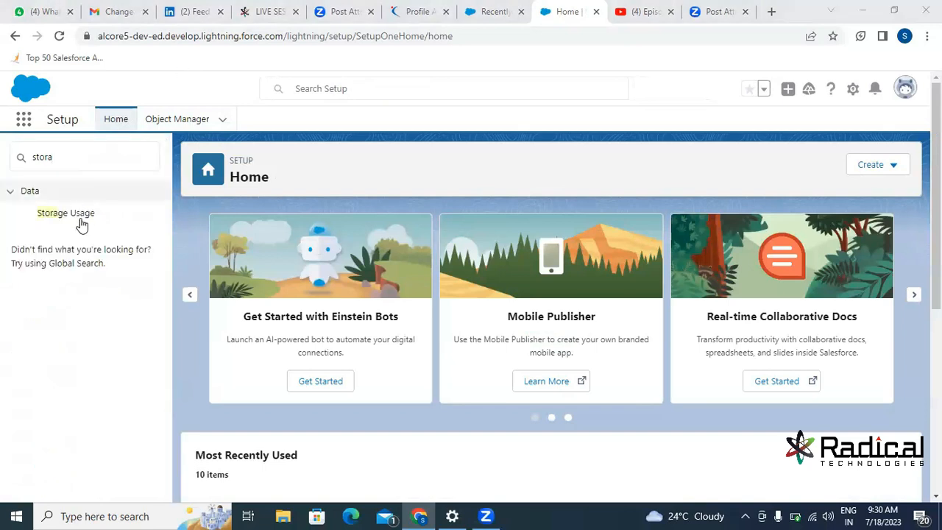
{"action": "left_click", "coordinate": [82, 220]}
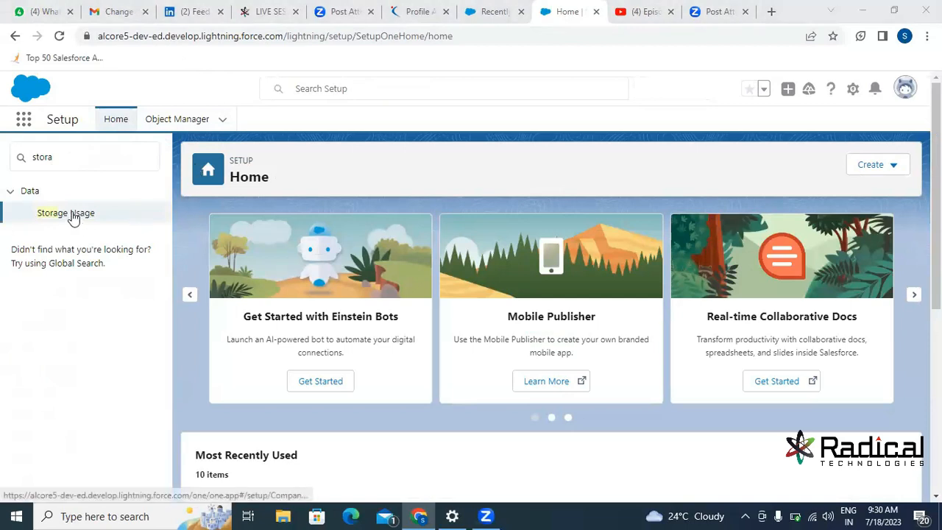
{"action": "left_click", "coordinate": [74, 218]}
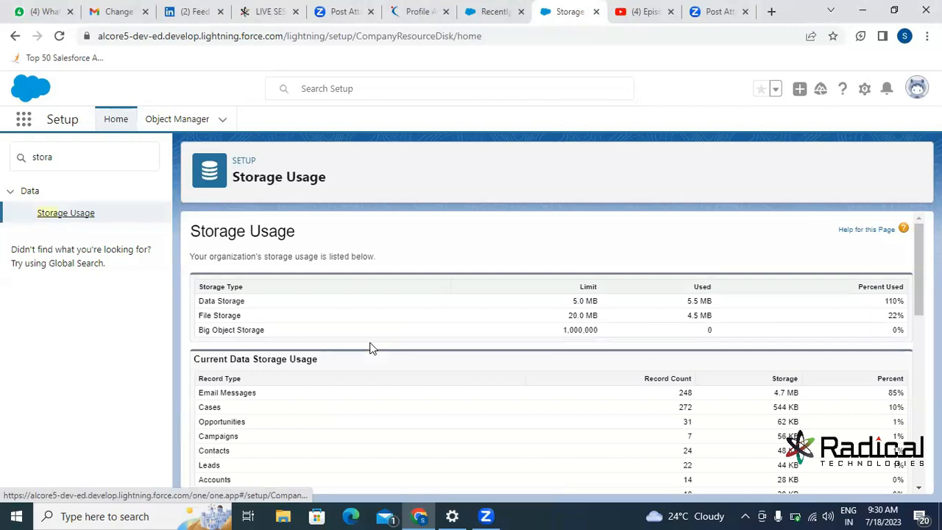
Step: Examine the org's data storage by record type, its file storage, and the top users by data and file storage
{"action": "scroll", "coordinate": [370, 348], "scroll_direction": "down", "scroll_amount": 1}
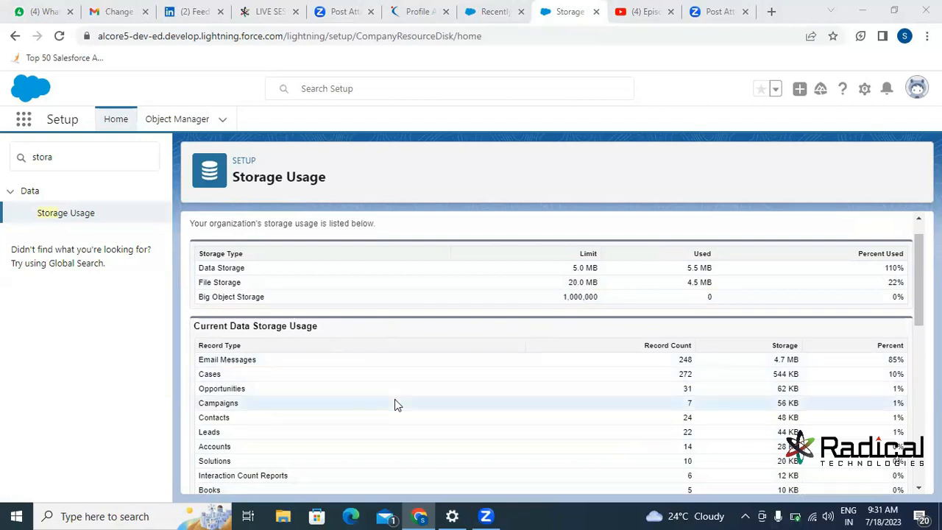
{"action": "scroll", "coordinate": [553, 353], "scroll_direction": "down", "scroll_amount": 2}
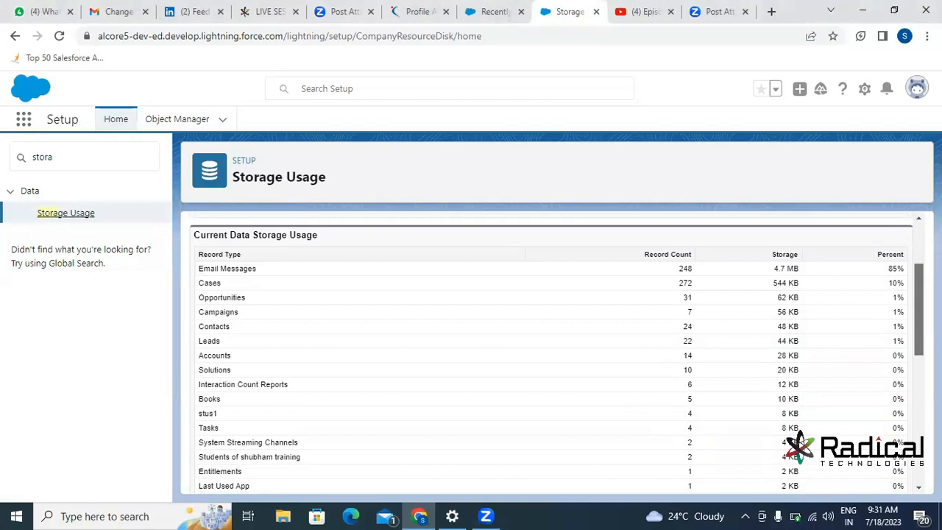
{"action": "scroll", "coordinate": [553, 353], "scroll_direction": "down", "scroll_amount": 1}
{"action": "scroll", "coordinate": [919, 372], "scroll_direction": "down", "scroll_amount": 3}
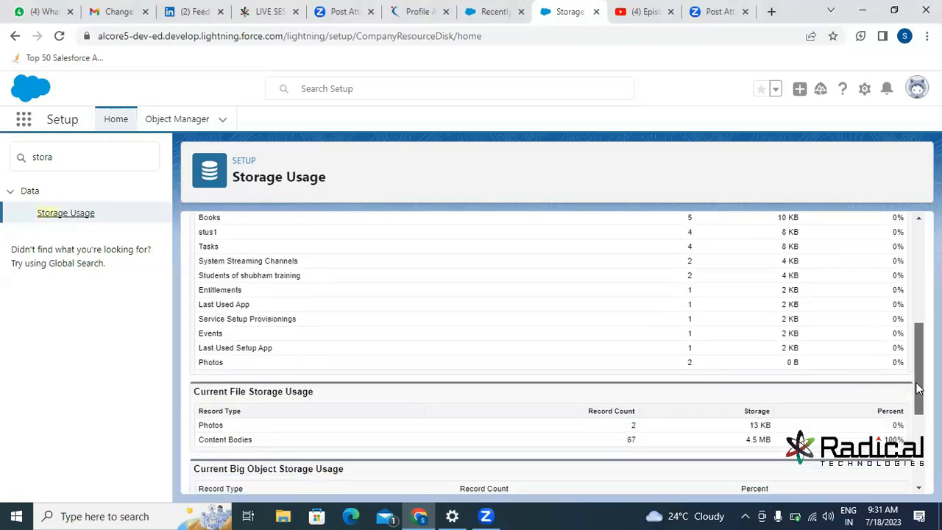
{"action": "left_click_drag", "start_coordinate": [918, 388], "coordinate": [918, 315]}
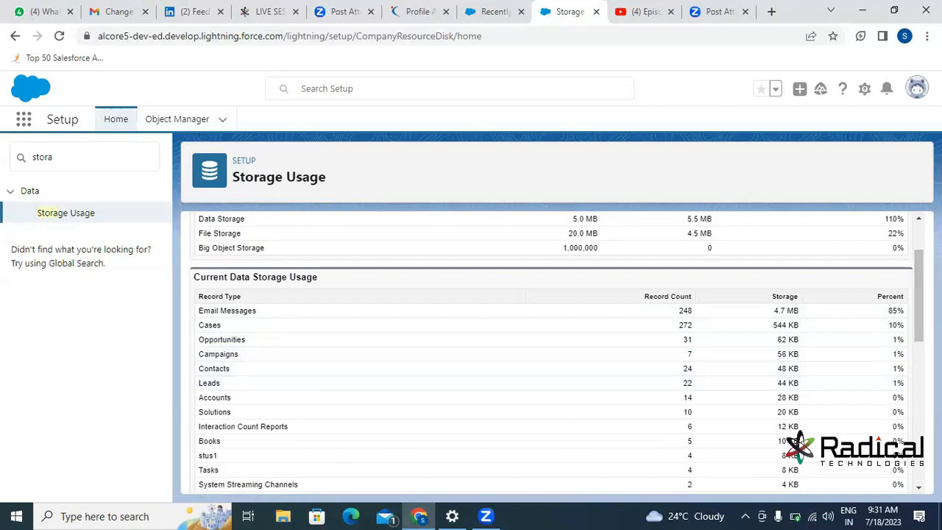
{"action": "scroll", "coordinate": [920, 294], "scroll_direction": "down", "scroll_amount": 1}
{"action": "scroll", "coordinate": [919, 309], "scroll_direction": "down", "scroll_amount": 3}
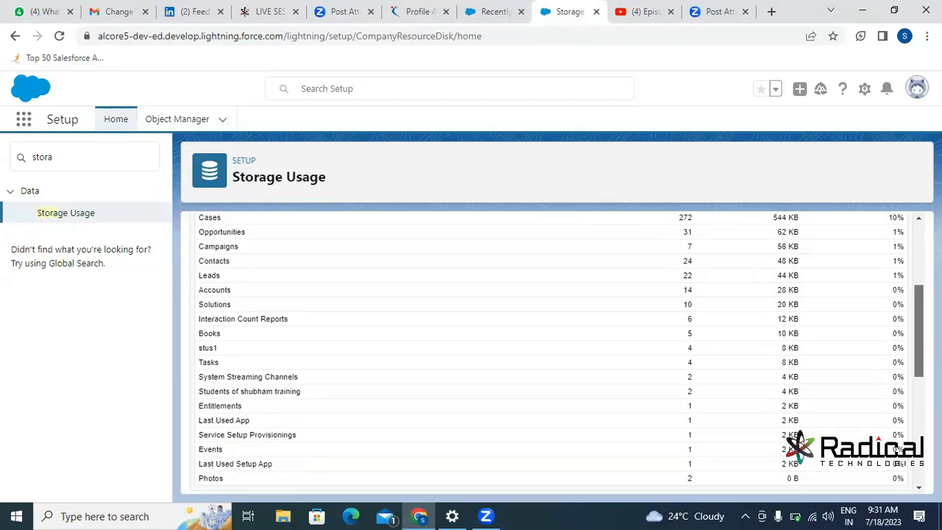
{"action": "scroll", "coordinate": [920, 309], "scroll_direction": "down", "scroll_amount": 1}
{"action": "scroll", "coordinate": [919, 324], "scroll_direction": "down", "scroll_amount": 5}
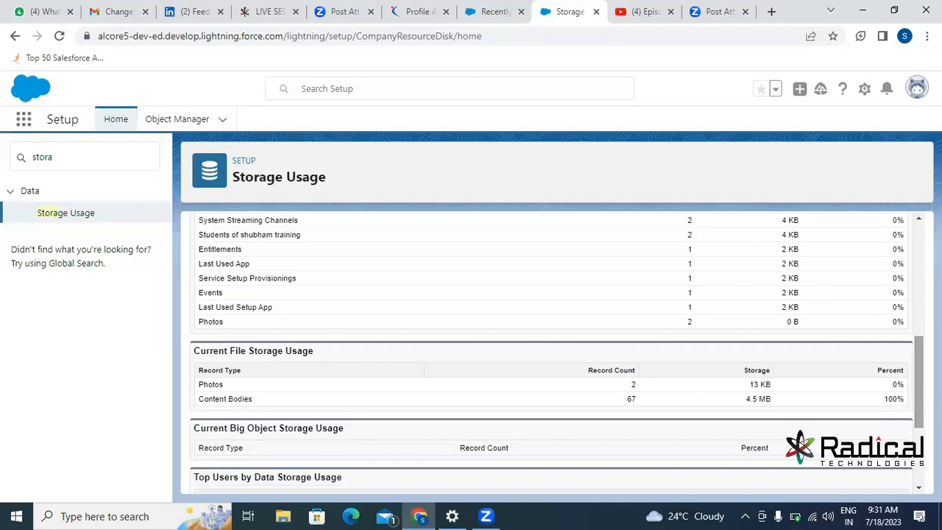
{"action": "scroll", "coordinate": [920, 383], "scroll_direction": "down", "scroll_amount": 3}
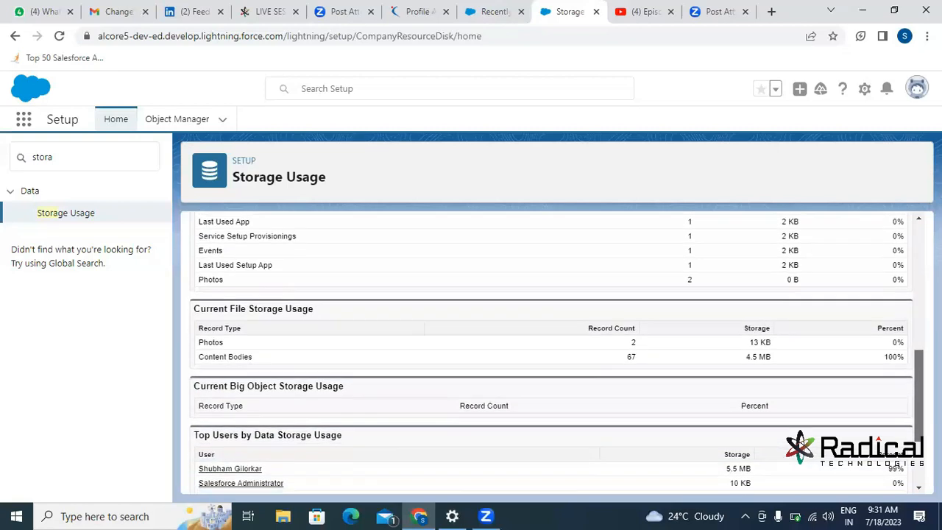
{"action": "left_click_drag", "start_coordinate": [920, 405], "coordinate": [920, 408]}
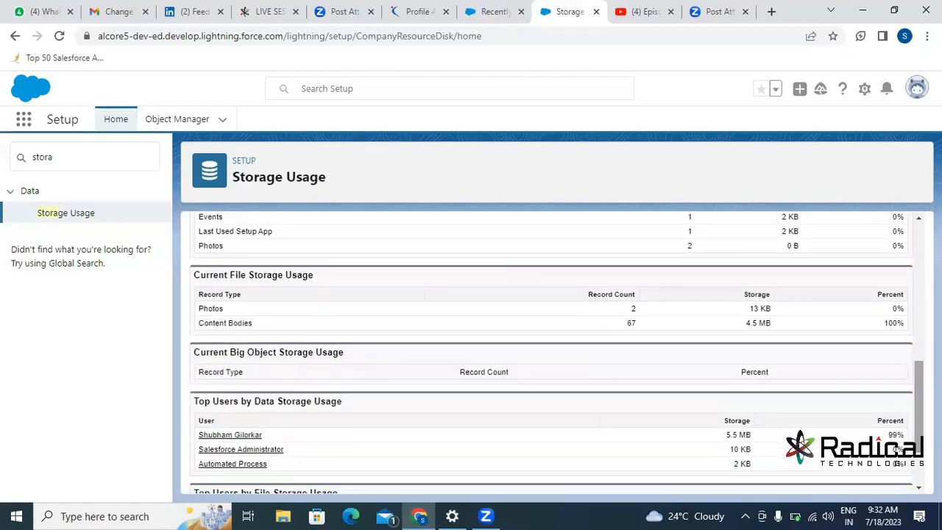
{"action": "scroll", "coordinate": [552, 353], "scroll_direction": "down", "scroll_amount": 2}
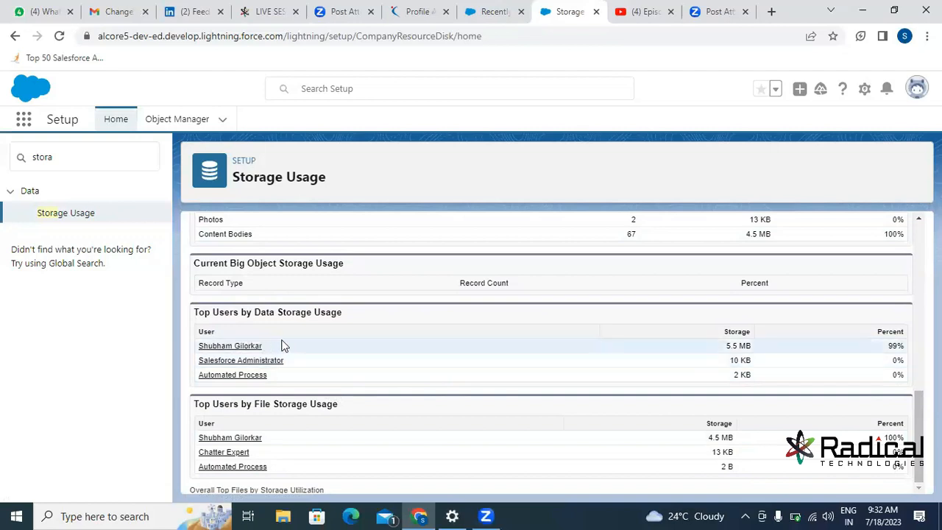
Step: Review the data storage by record type and the overall limits and usage for data, file and big object storage
{"action": "scroll", "coordinate": [386, 304], "scroll_direction": "up", "scroll_amount": 3}
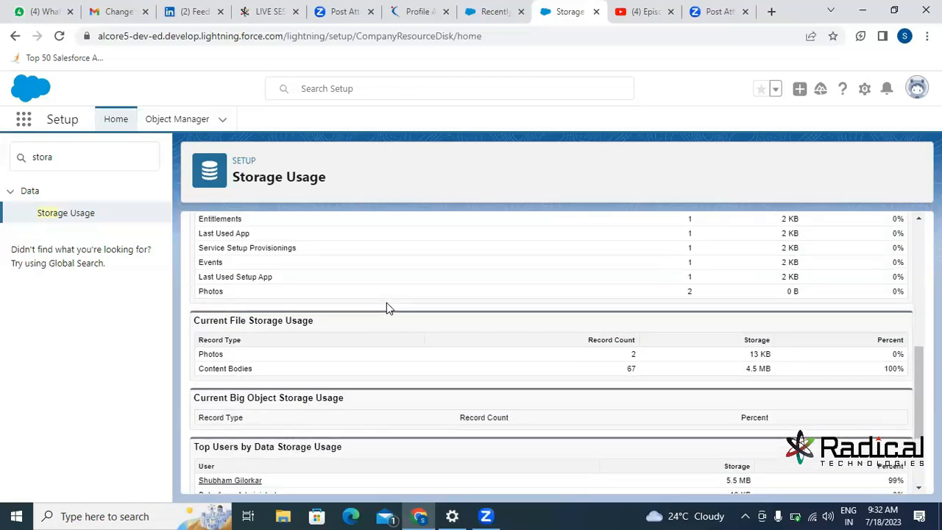
{"action": "scroll", "coordinate": [387, 303], "scroll_direction": "up", "scroll_amount": 1}
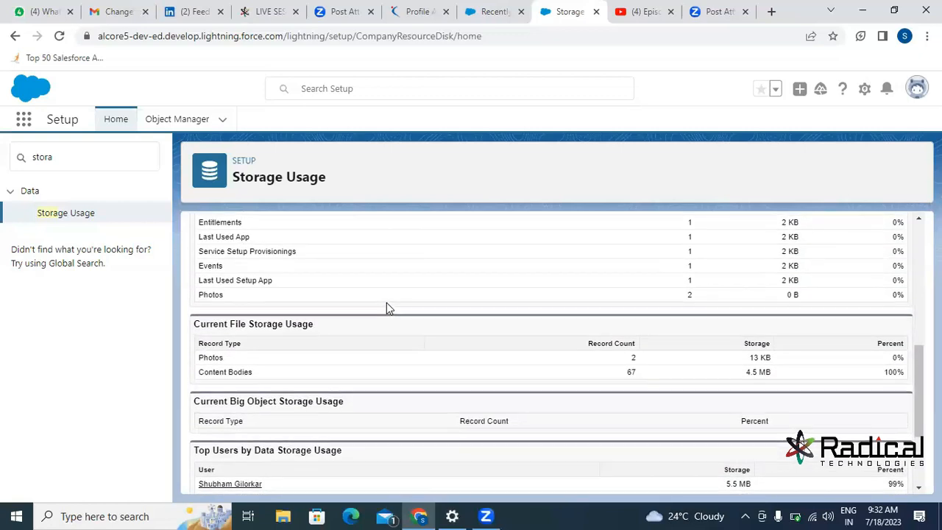
{"action": "scroll", "coordinate": [386, 309], "scroll_direction": "up", "scroll_amount": 2}
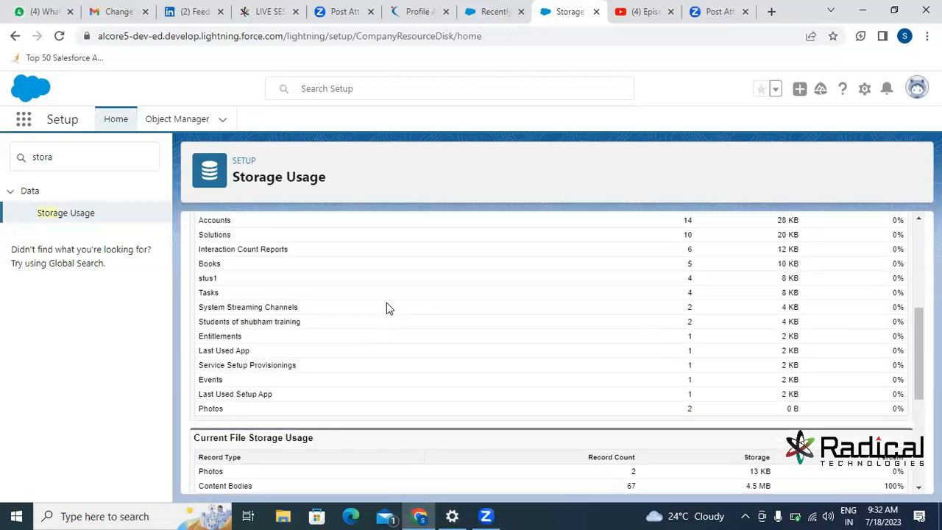
{"action": "scroll", "coordinate": [388, 308], "scroll_direction": "up", "scroll_amount": 3}
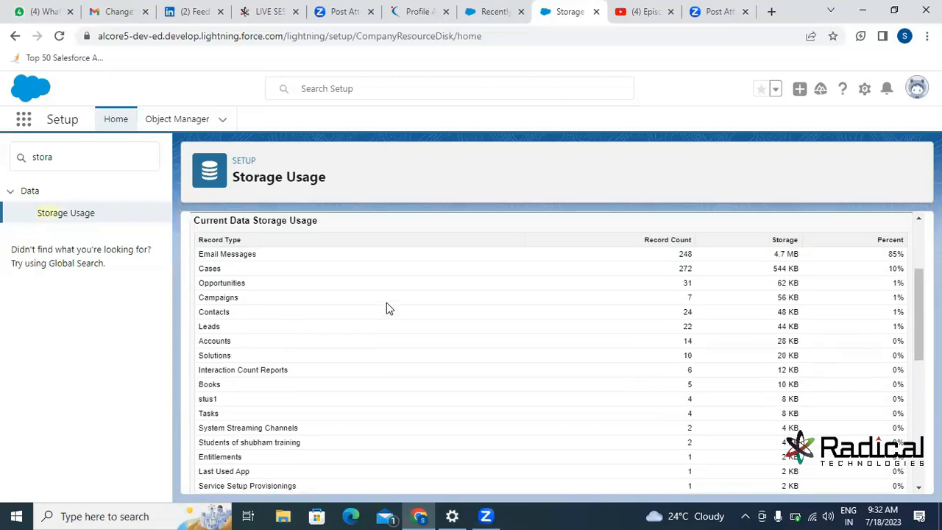
{"action": "scroll", "coordinate": [388, 308], "scroll_direction": "up", "scroll_amount": 2}
{"action": "scroll", "coordinate": [389, 307], "scroll_direction": "up", "scroll_amount": 1}
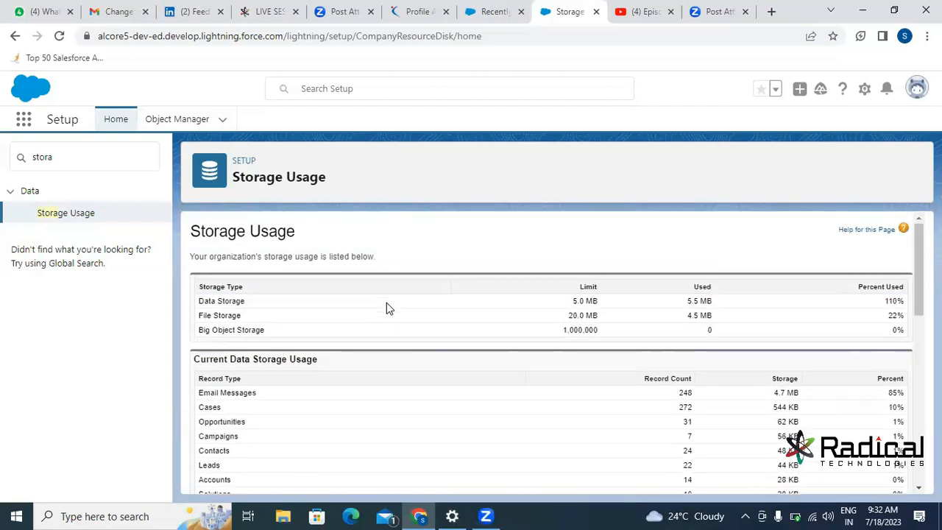
{"action": "scroll", "coordinate": [387, 303], "scroll_direction": "down", "scroll_amount": 1}
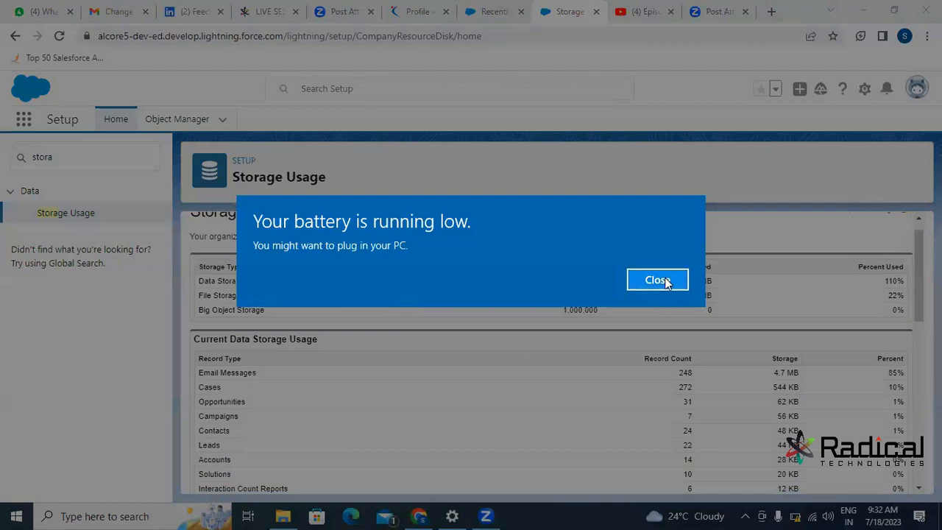
Step: Dismiss the low-battery warning and recheck the storage breakdown from the record types down to the top users
{"action": "left_click", "coordinate": [666, 280]}
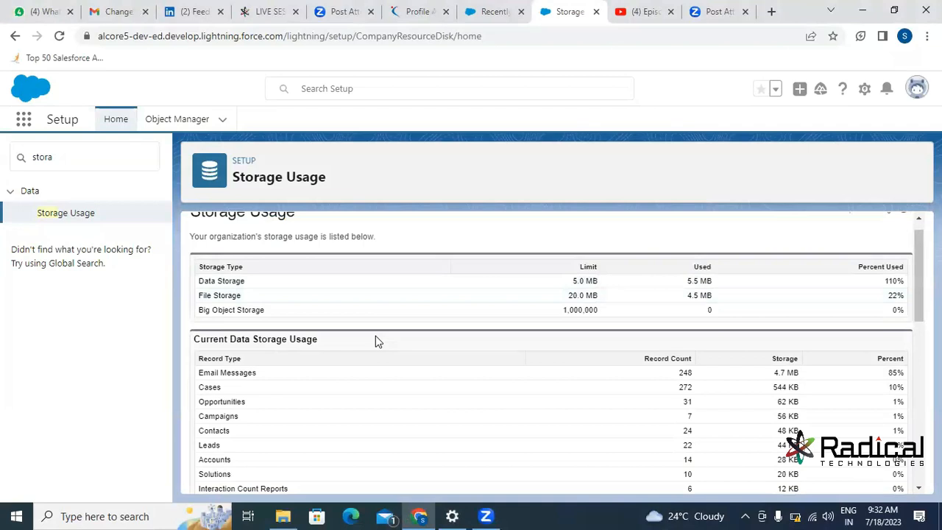
{"action": "scroll", "coordinate": [376, 340], "scroll_direction": "down", "scroll_amount": 3}
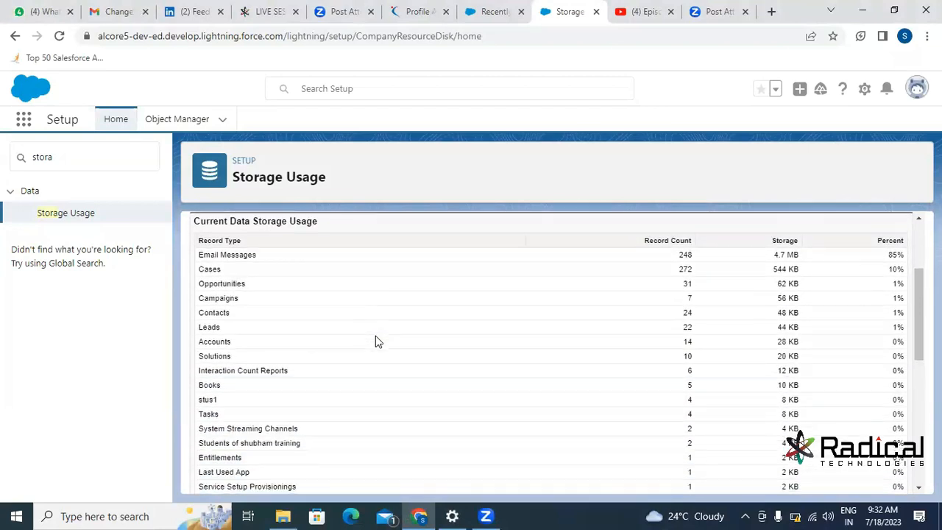
{"action": "scroll", "coordinate": [376, 341], "scroll_direction": "down", "scroll_amount": 1}
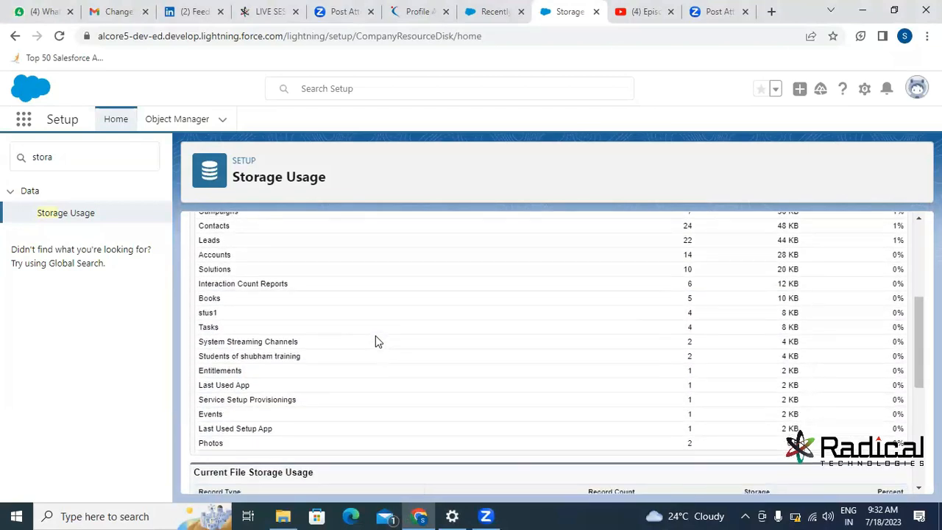
{"action": "scroll", "coordinate": [376, 341], "scroll_direction": "down", "scroll_amount": 3}
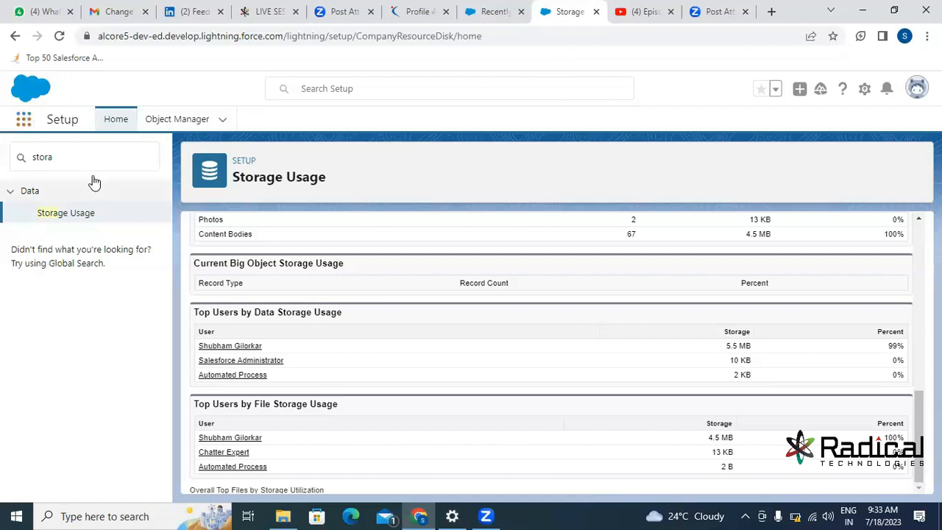
Step: Open the full App Launcher, look through all apps down to the start of All Items, and close it
{"action": "left_click", "coordinate": [26, 124]}
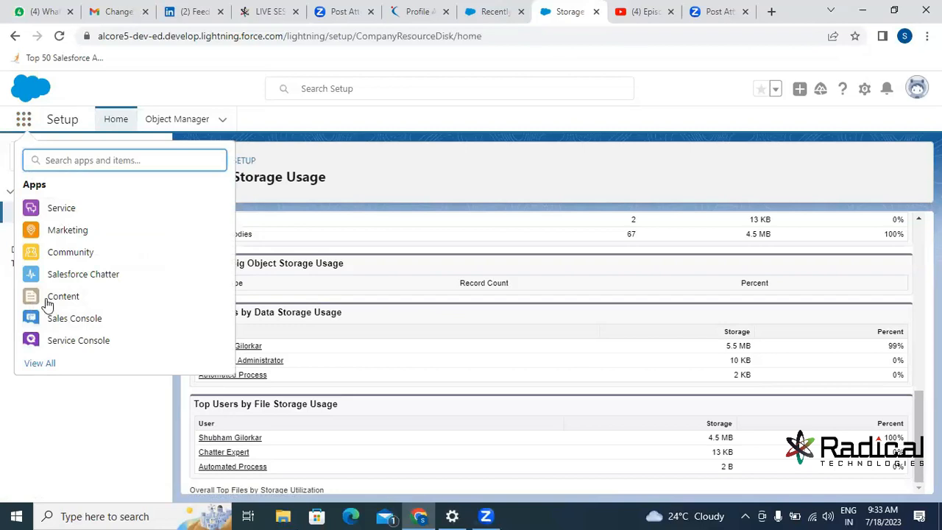
{"action": "key", "text": "Escape"}
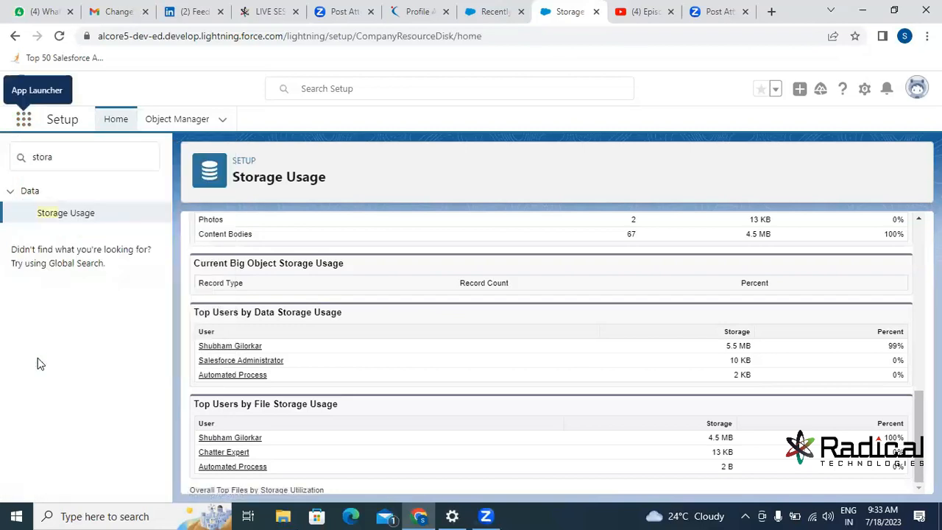
{"action": "key", "text": "Return"}
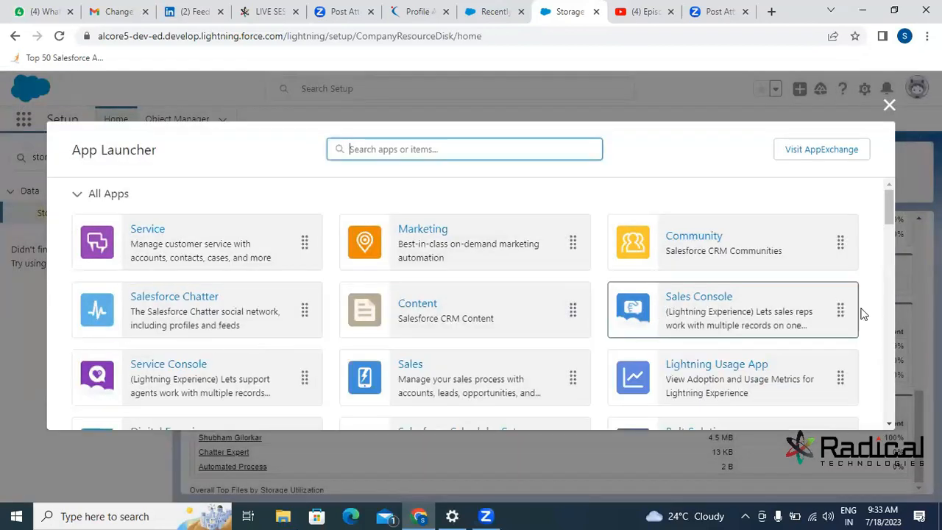
{"action": "left_click", "coordinate": [890, 427]}
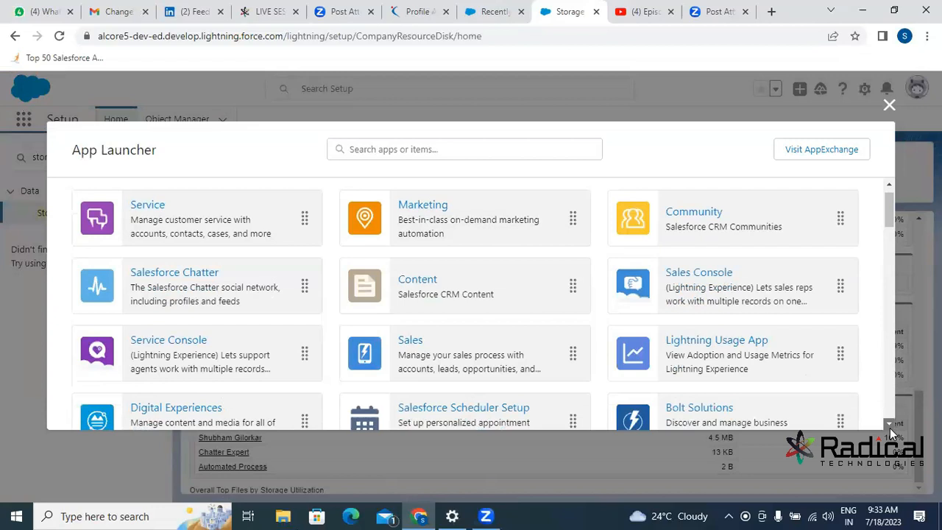
{"action": "left_click", "coordinate": [890, 428]}
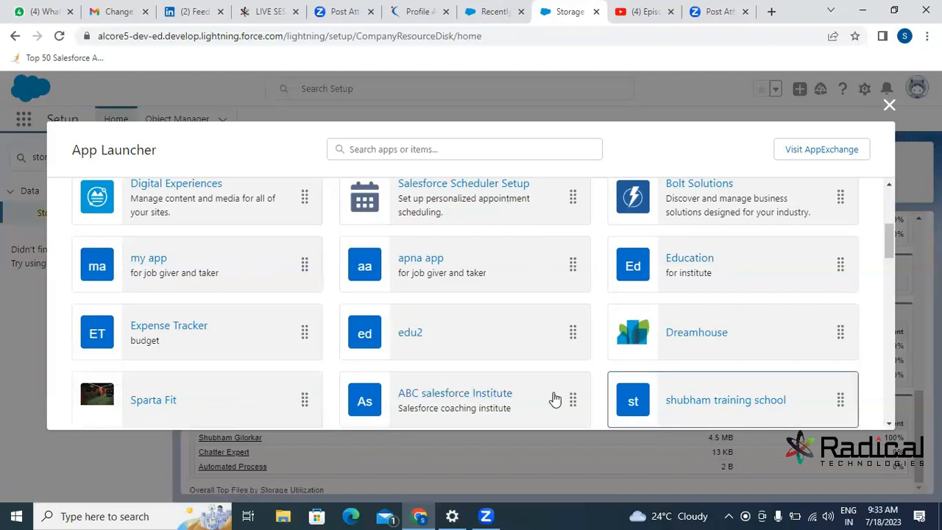
{"action": "scroll", "coordinate": [555, 398], "scroll_direction": "down", "scroll_amount": 2}
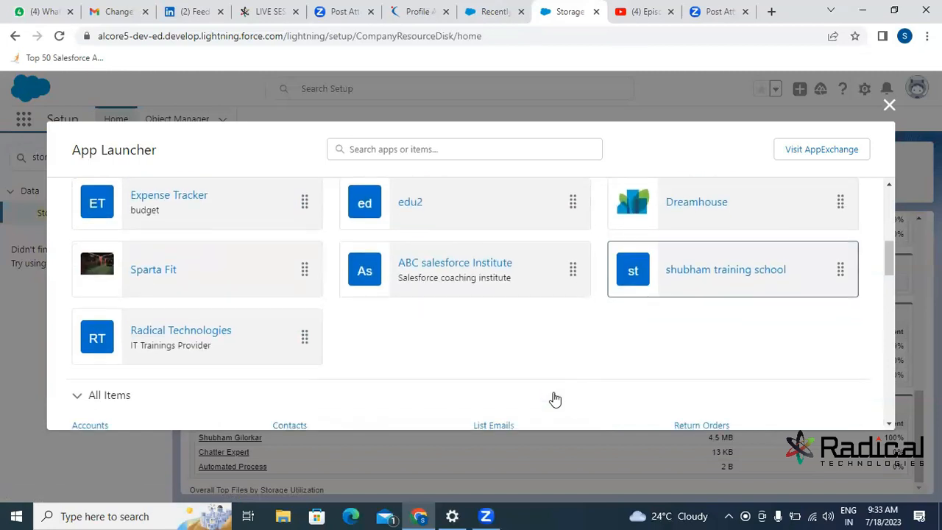
{"action": "left_click", "coordinate": [891, 108]}
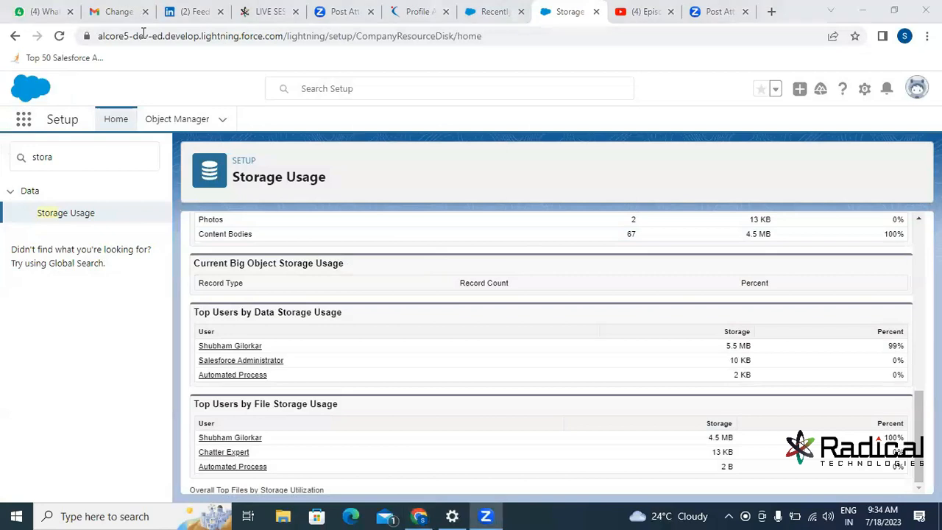
Step: Switch to WhatsApp Web to view the chat list
{"action": "left_click", "coordinate": [65, 13]}
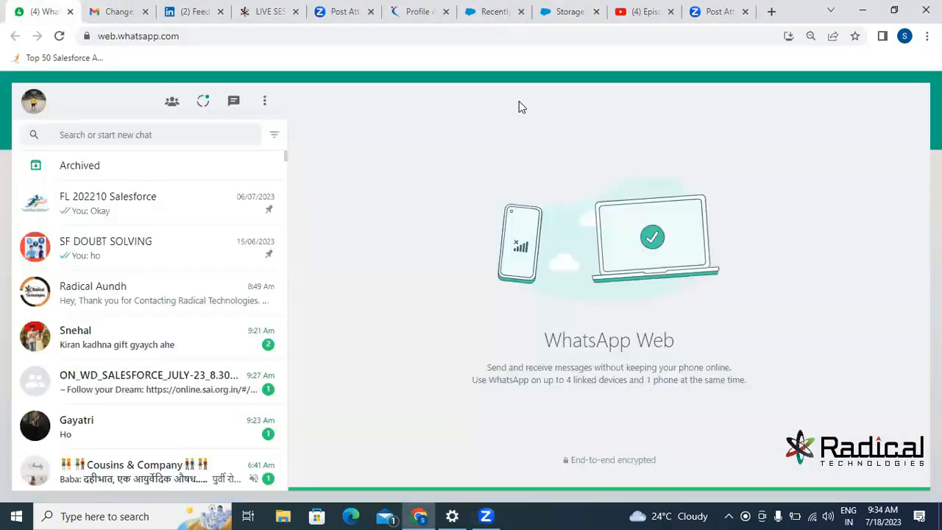